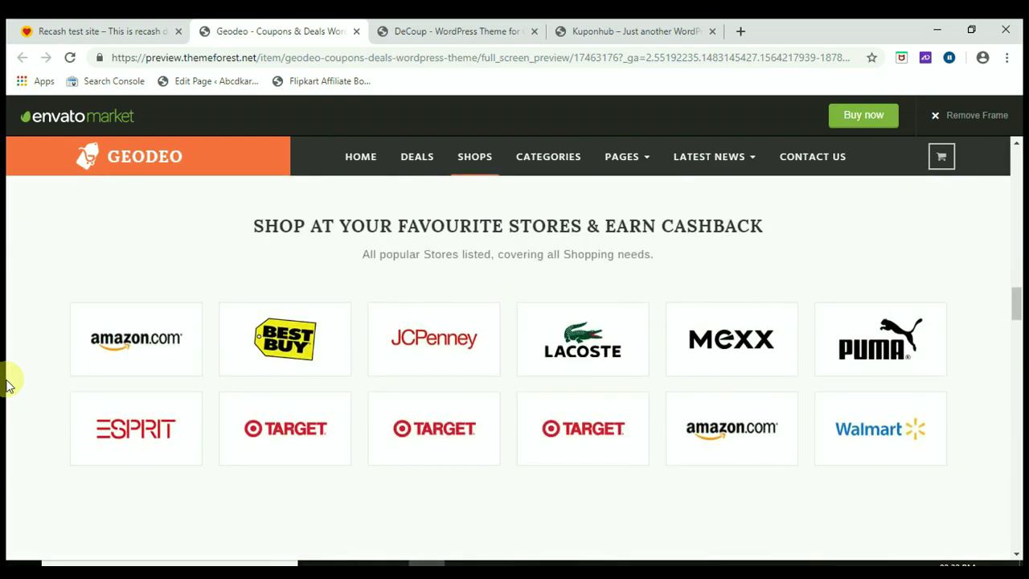
Look through the layouts of the Geodeo, DeCoup and Kuponhub coupon theme demos.
scroll(7, 384, "down", 7)
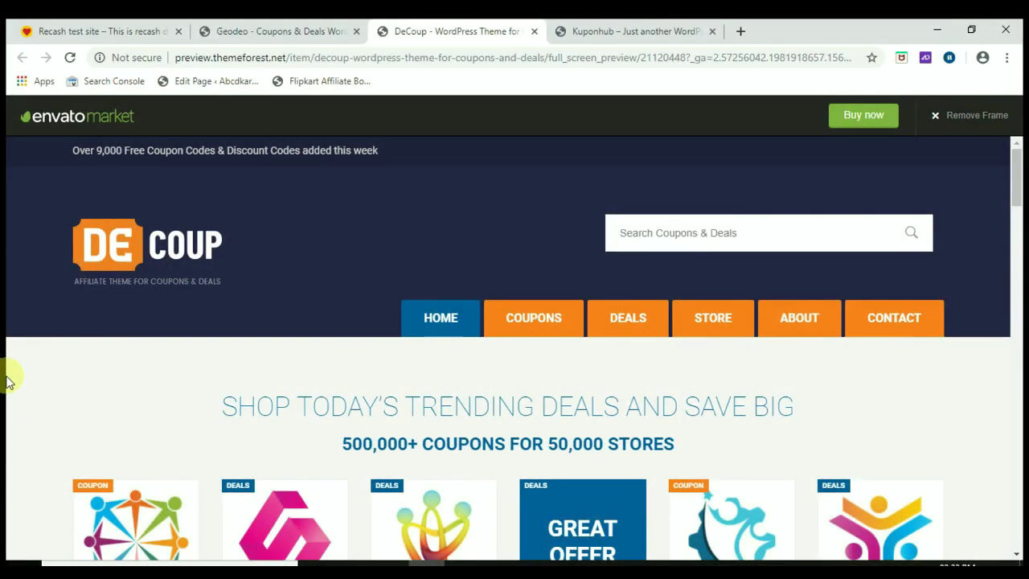
scroll(6, 384, "down", 3)
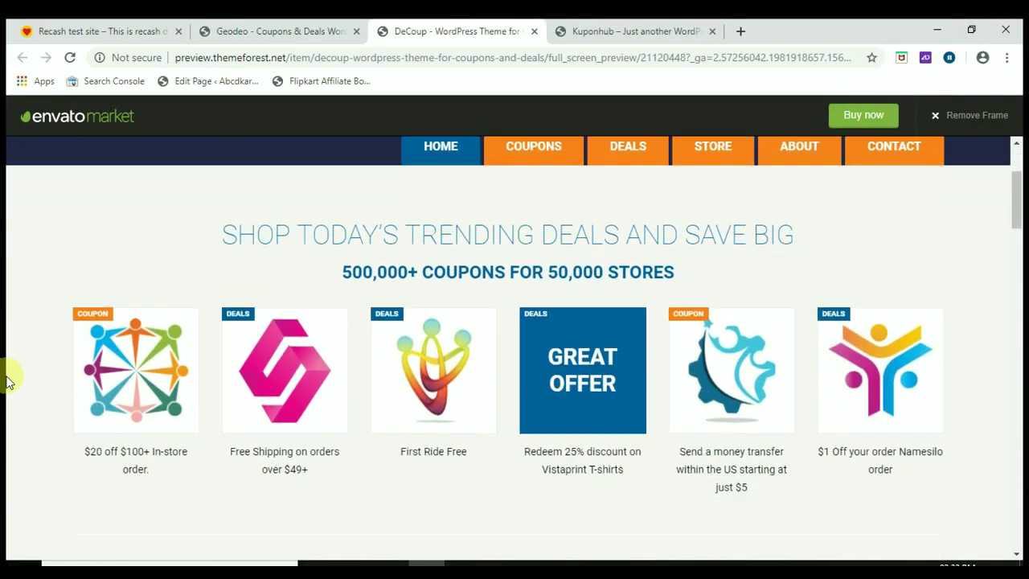
scroll(6, 381, "down", 5)
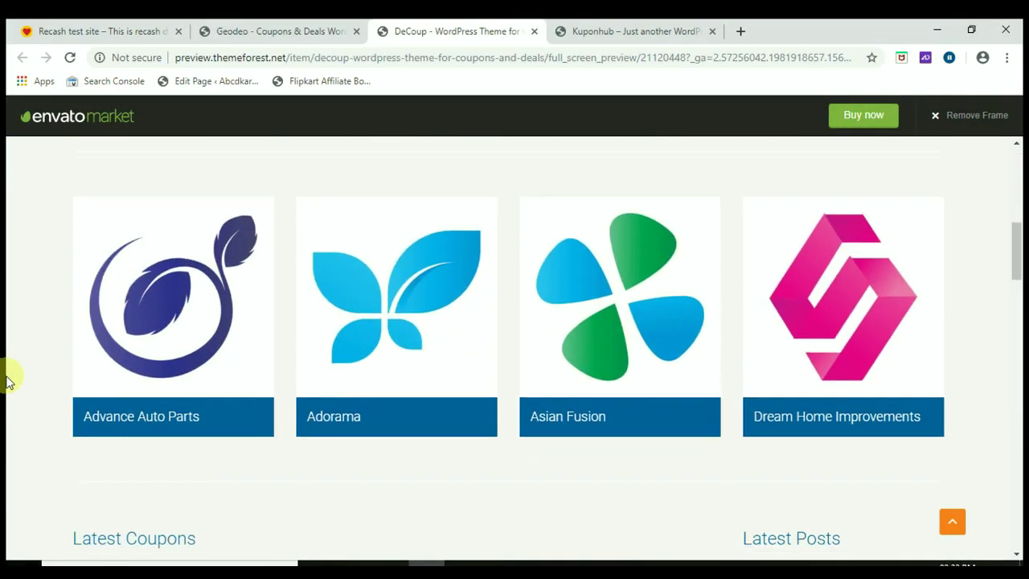
scroll(6, 381, "down", 10)
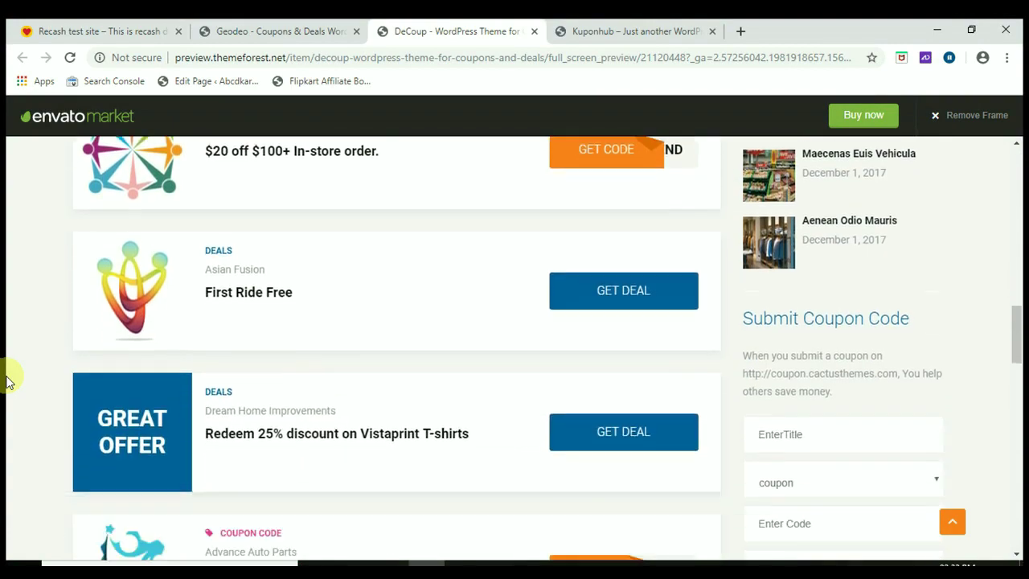
scroll(7, 382, "down", 6)
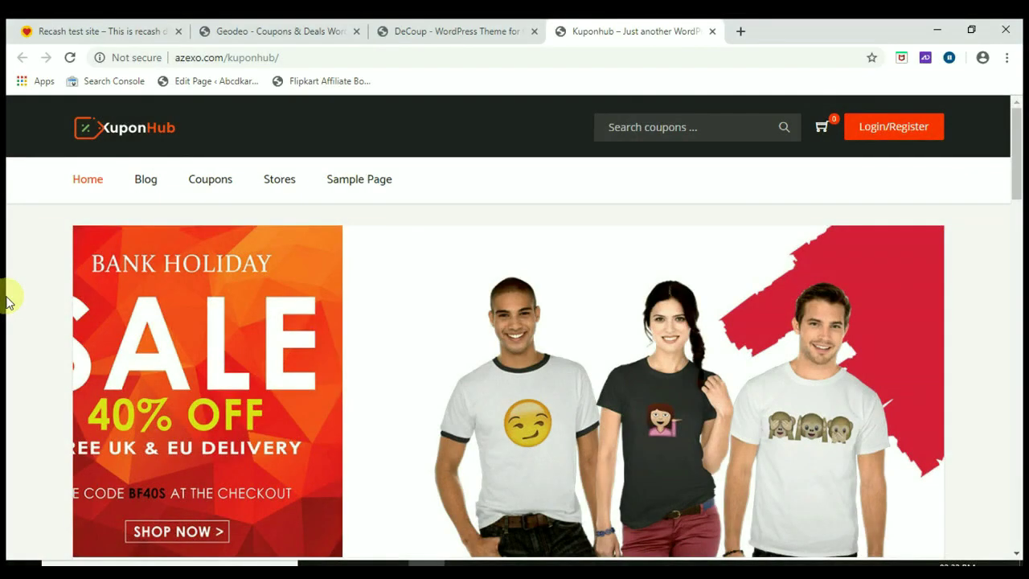
scroll(6, 301, "down", 8)
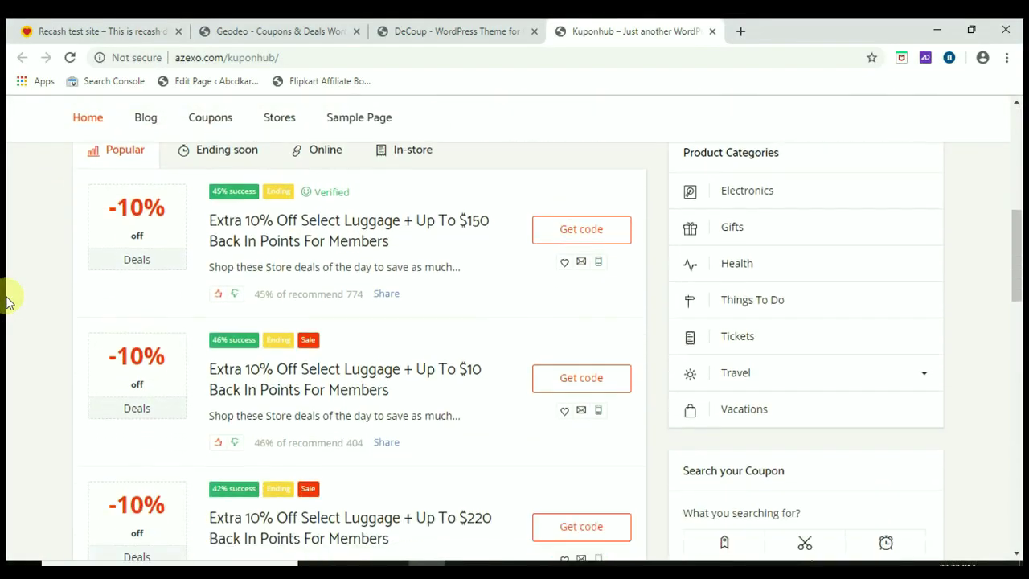
scroll(6, 302, "down", 7)
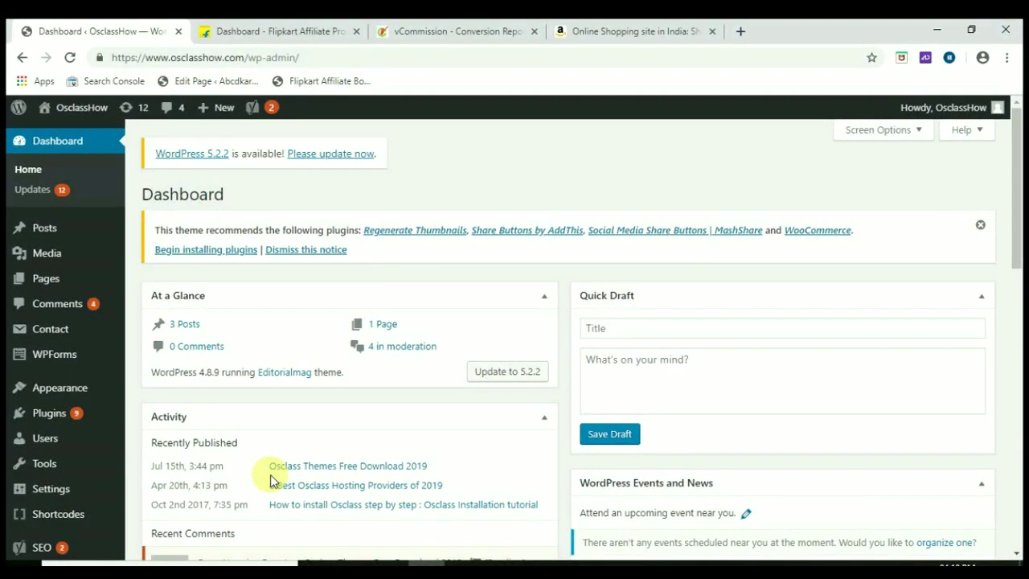
Search the WordPress theme directory for Editorialmag Lite.
mouse_move(63, 399)
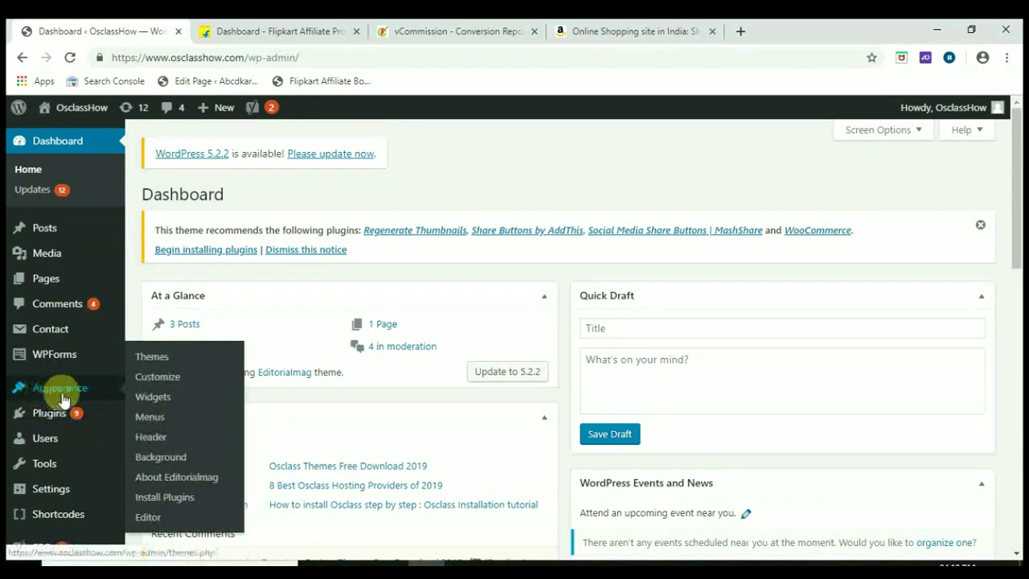
left_click(158, 362)
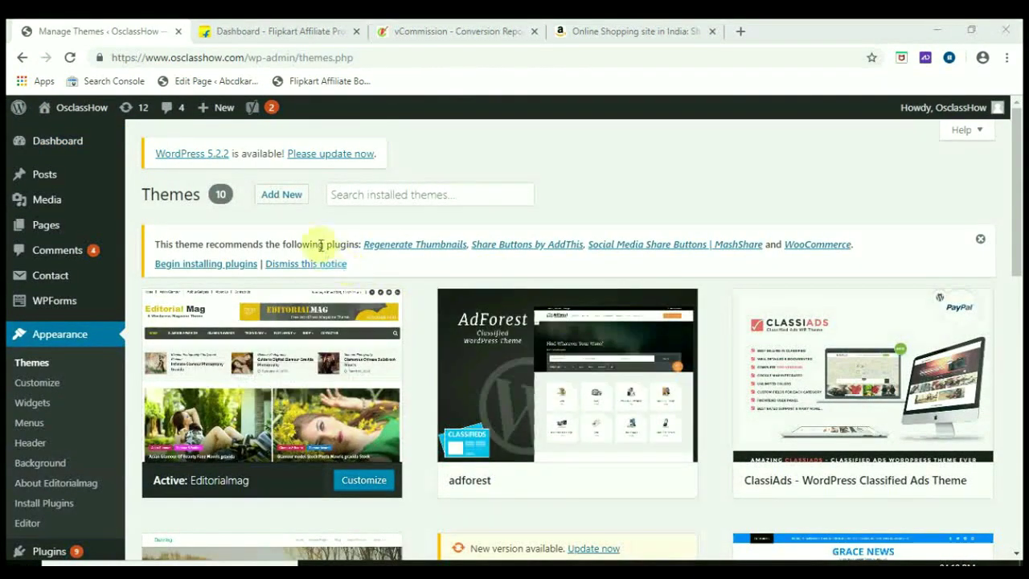
left_click(282, 195)
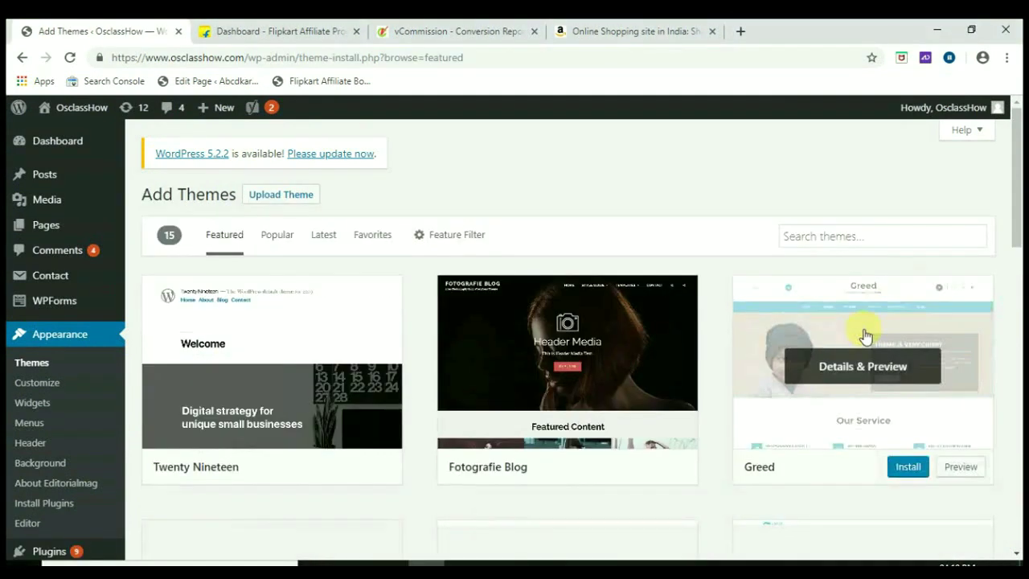
left_click(823, 238)
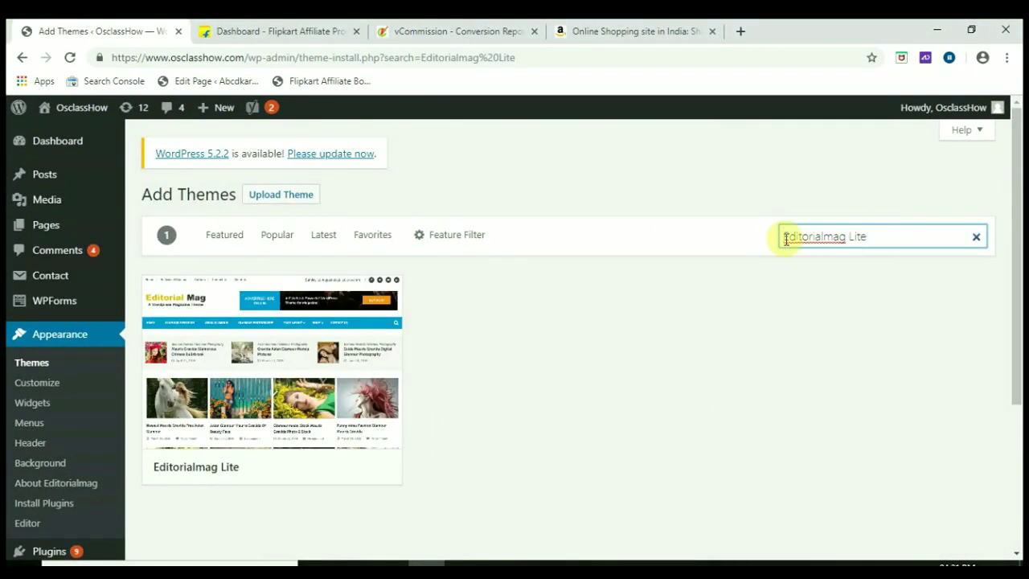
Install the Editorialmag Lite theme and activate it on the site.
mouse_move(265, 280)
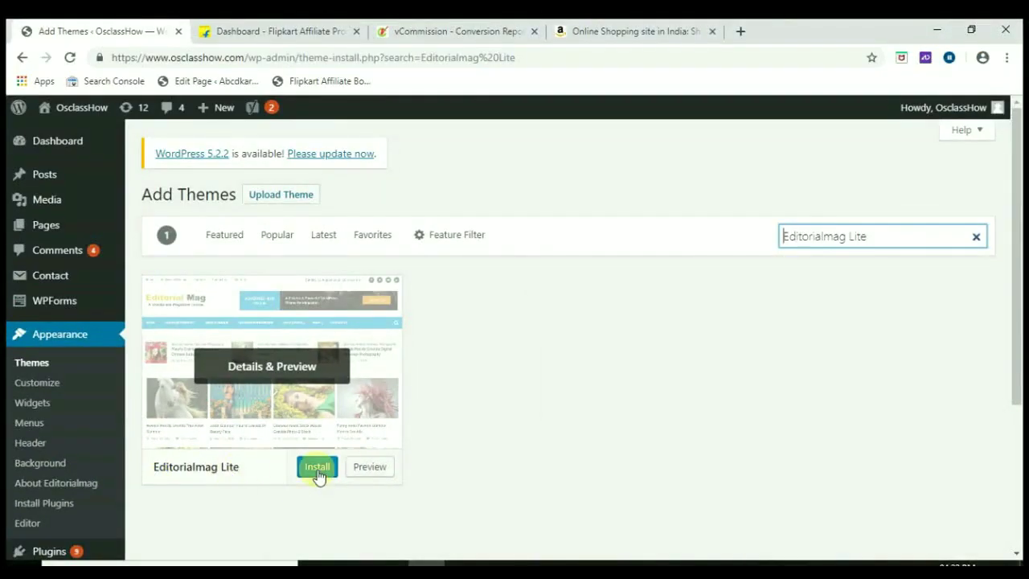
left_click(313, 470)
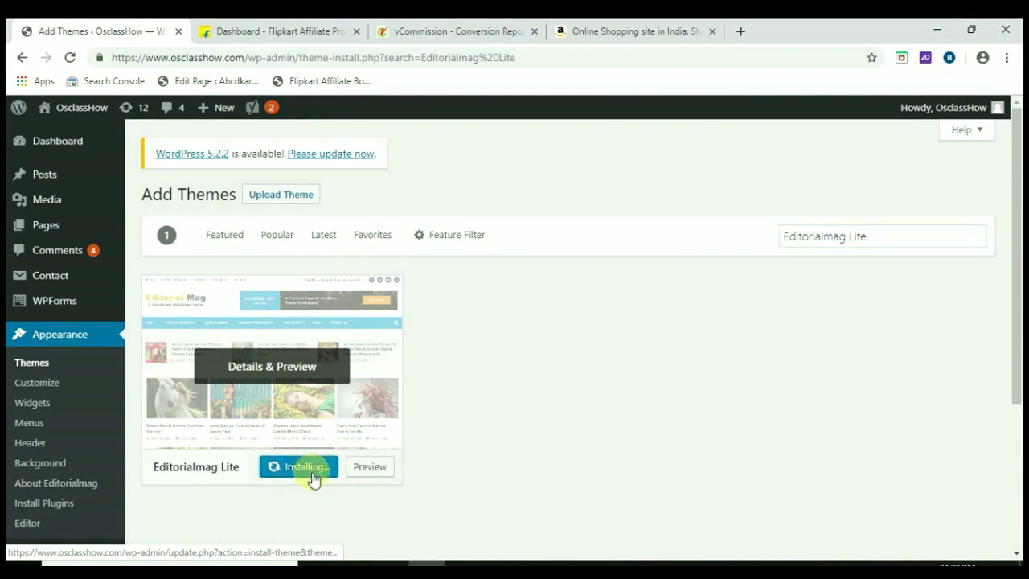
left_click(292, 471)
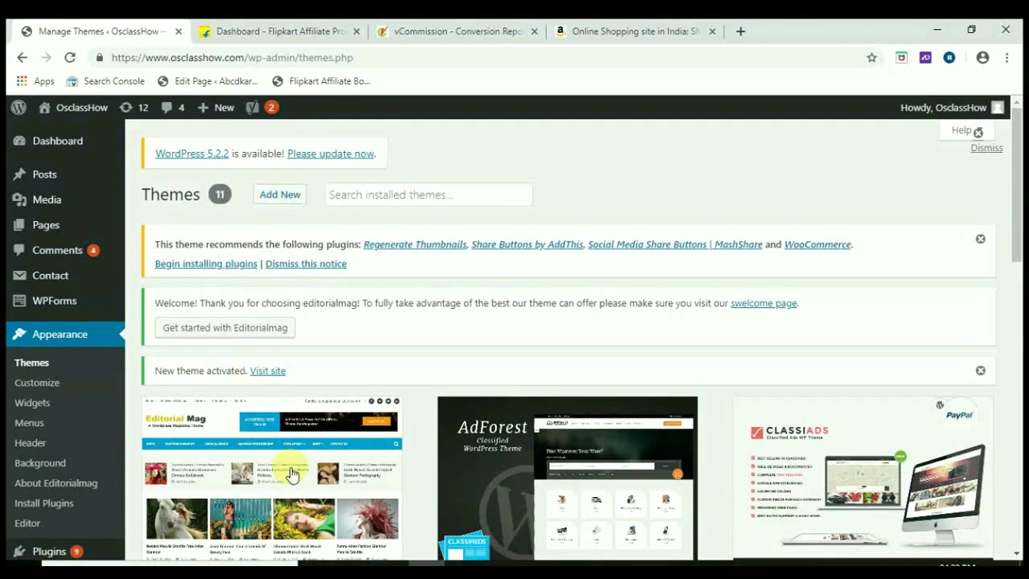
scroll(127, 276, "down", 1)
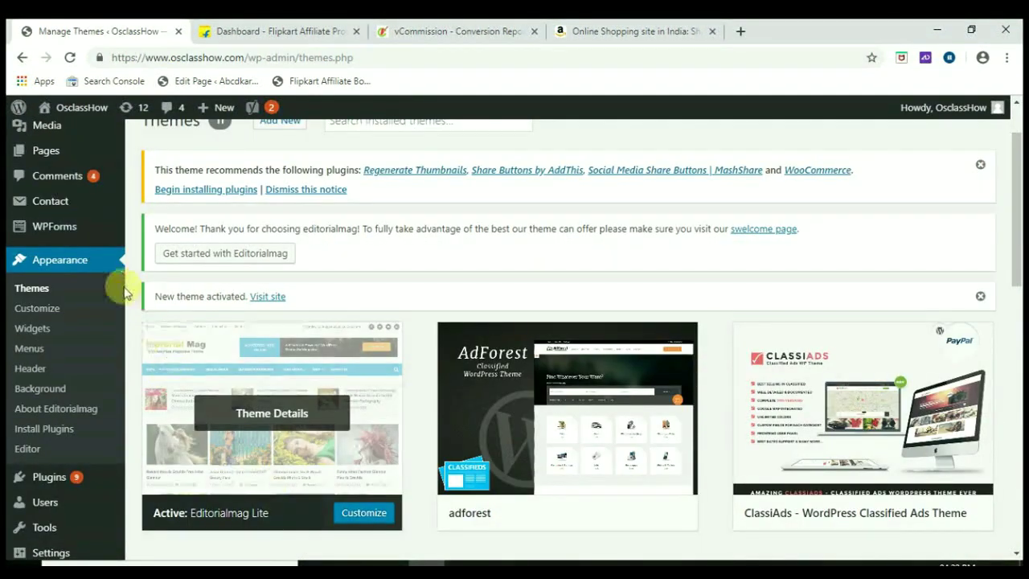
Create and publish a new page titled "Coupons, Promo Codes, Deals, online shopping India".
mouse_move(61, 161)
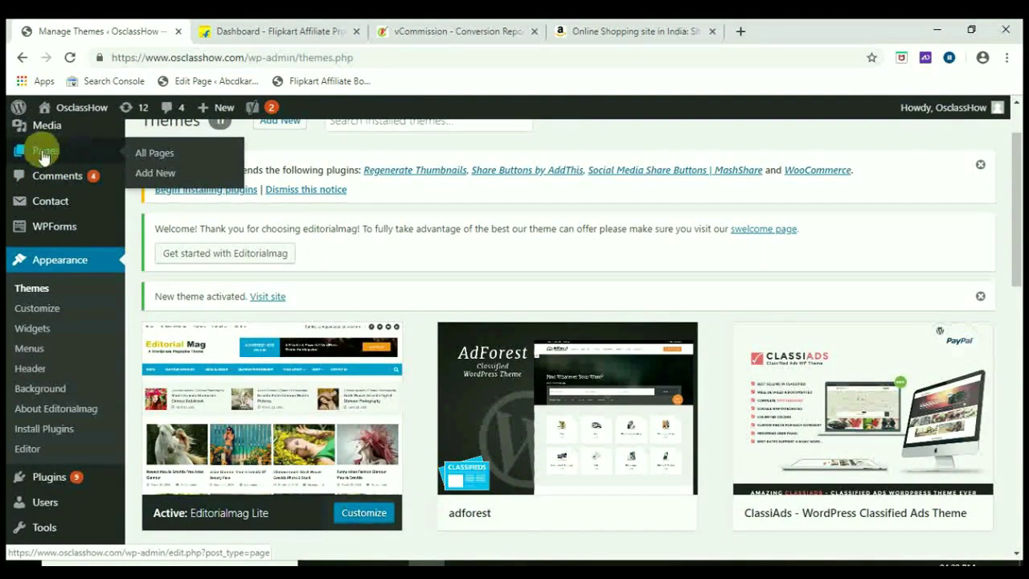
left_click(148, 176)
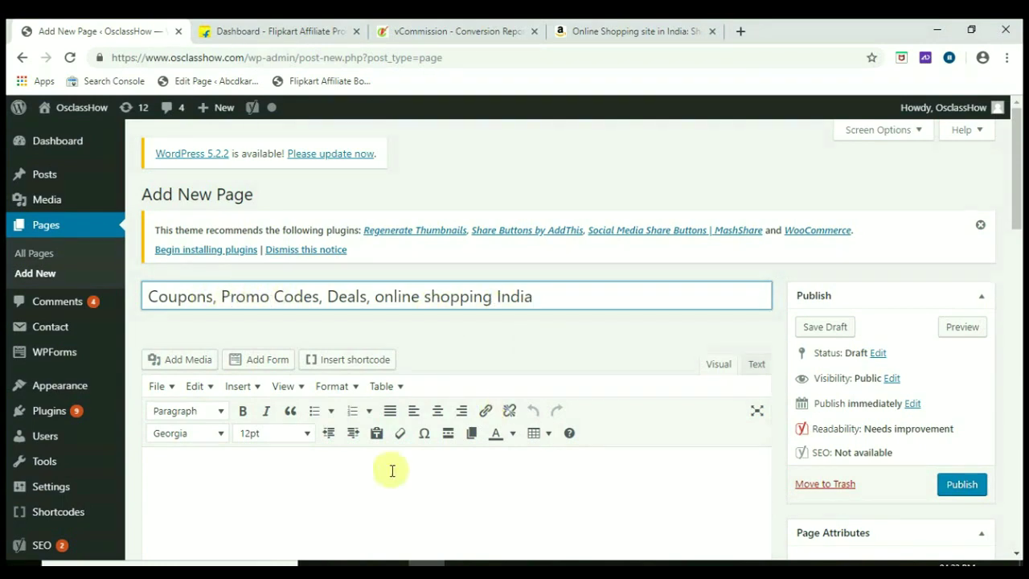
scroll(381, 483, "down", 1)
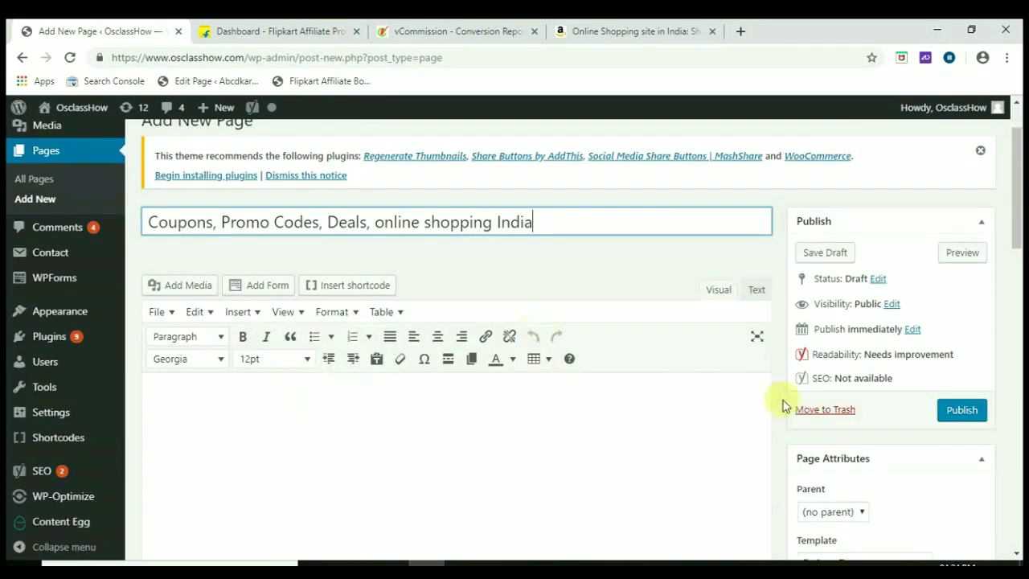
left_click(962, 412)
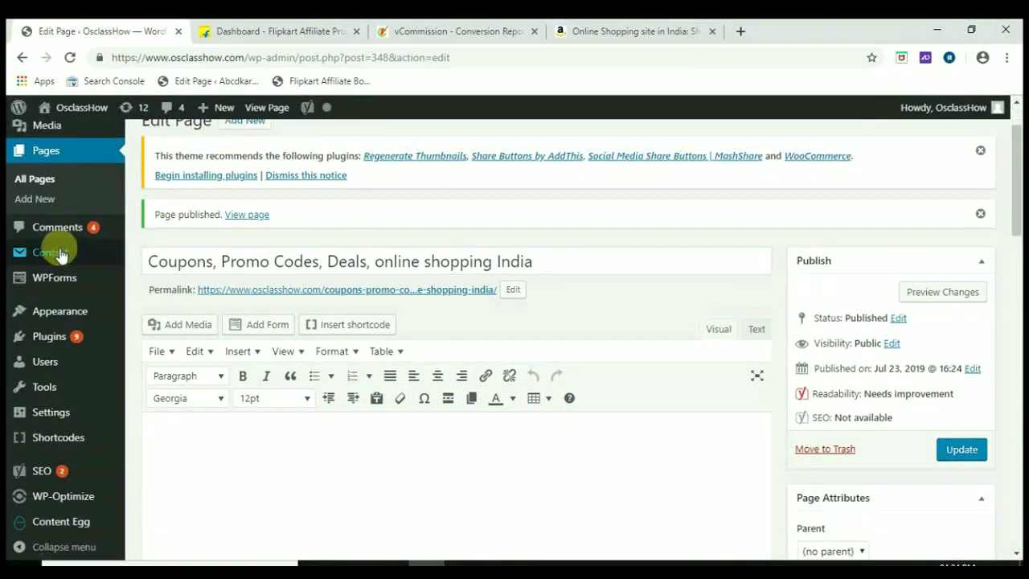
Set the site's front page to the static page "Coupons, Promo Codes, Deals, online shopping India" and save the reading settings.
mouse_move(57, 418)
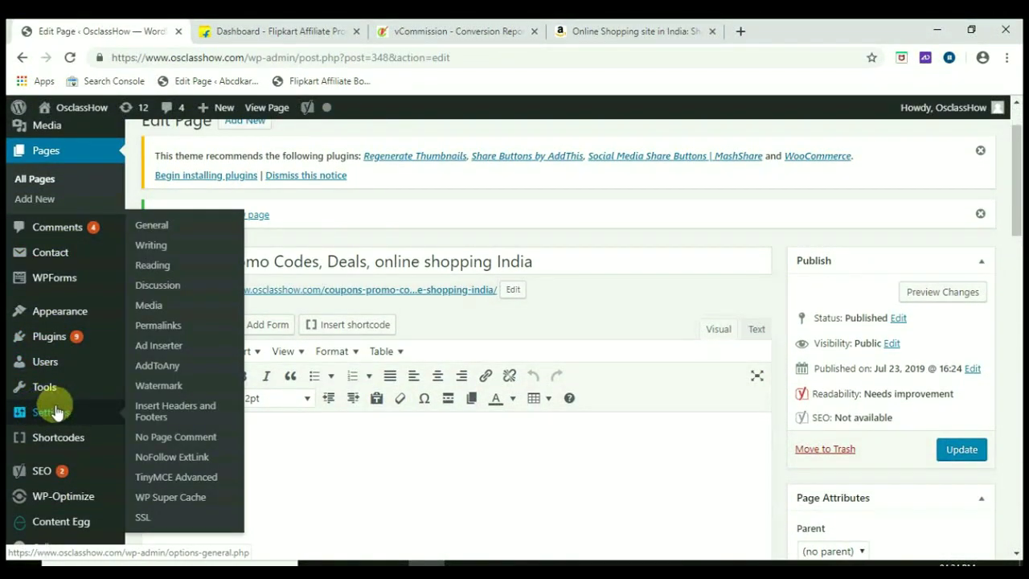
left_click(154, 266)
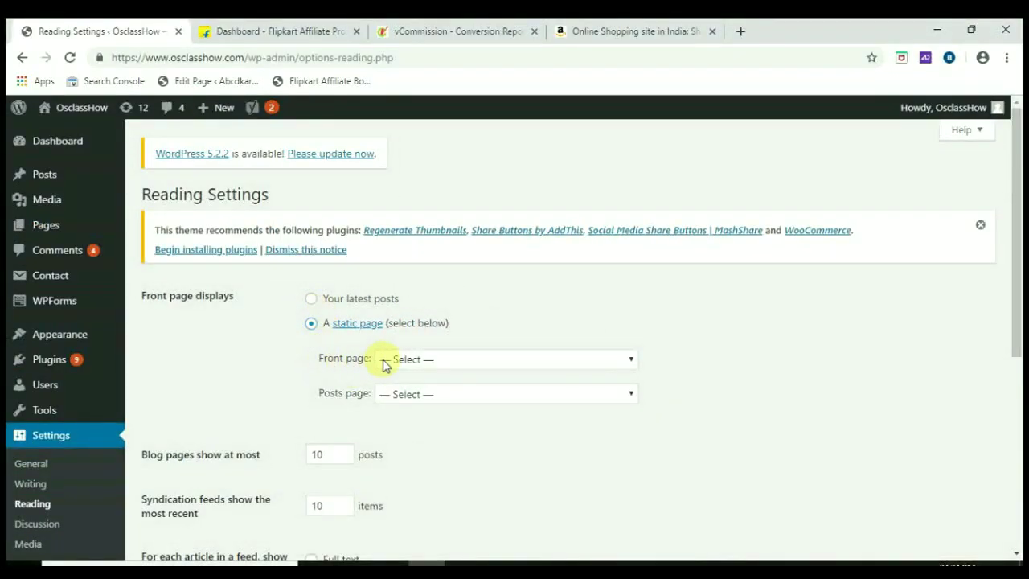
left_click(448, 361)
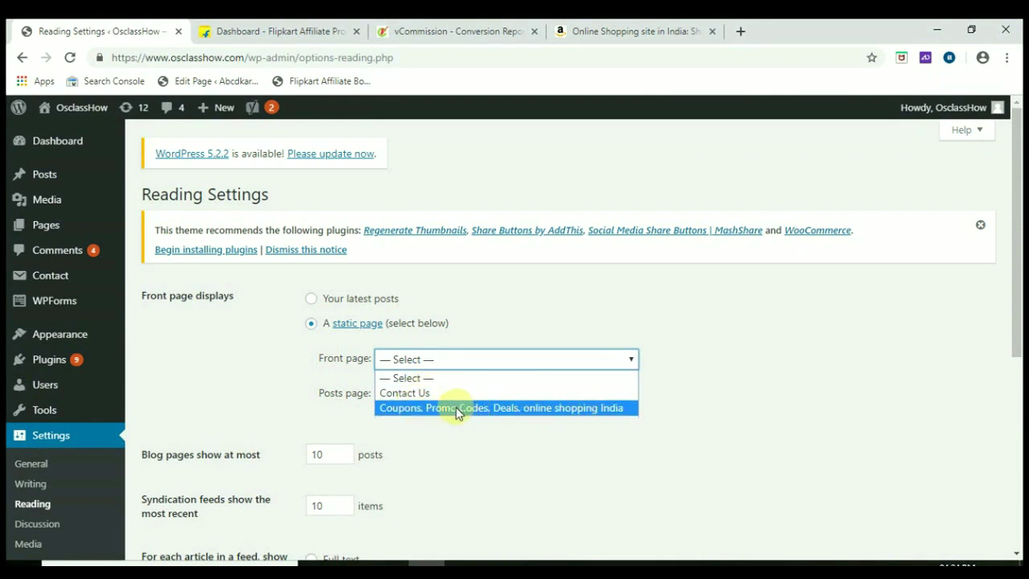
left_click(517, 409)
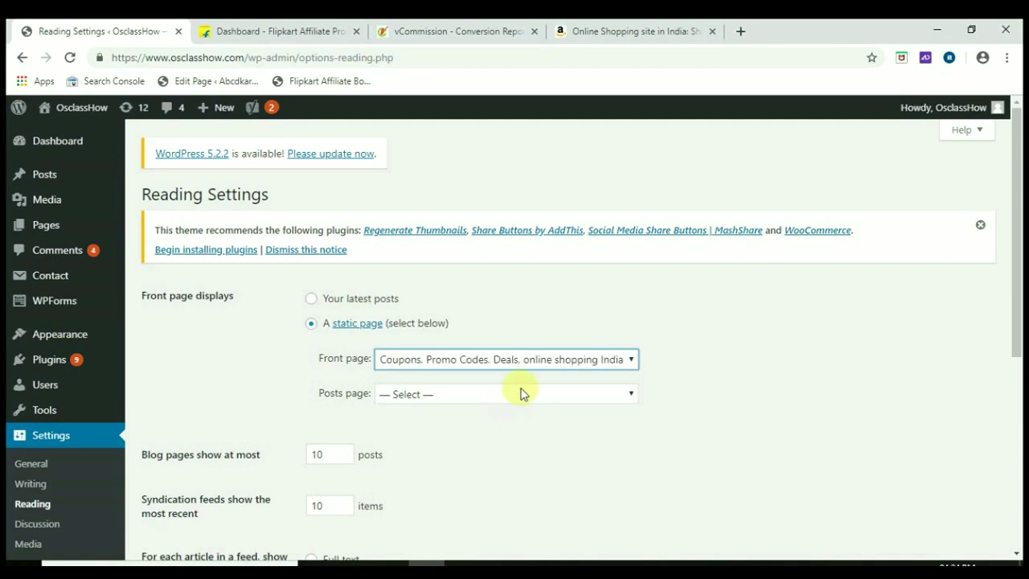
scroll(563, 426, "down", 5)
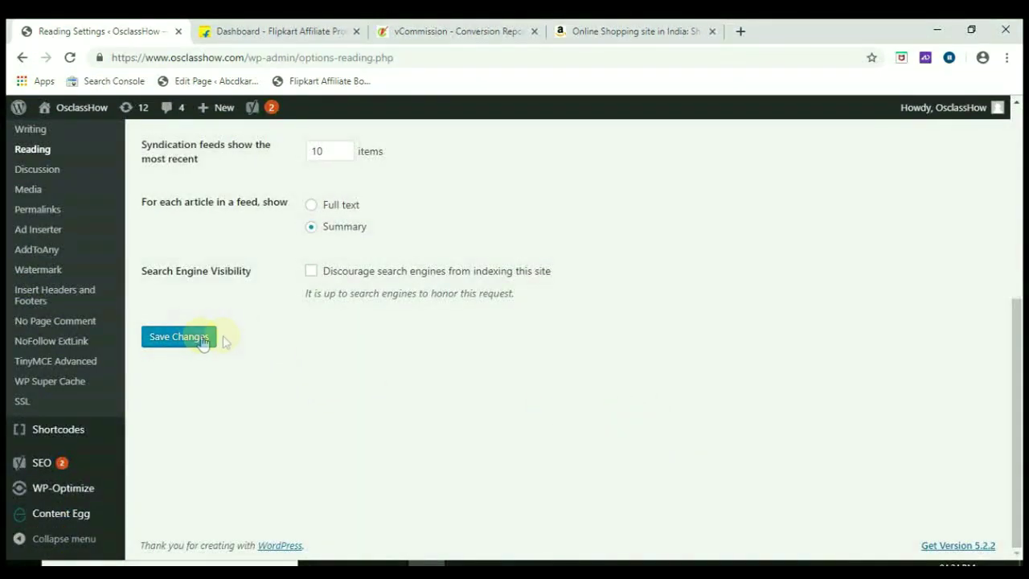
left_click(199, 341)
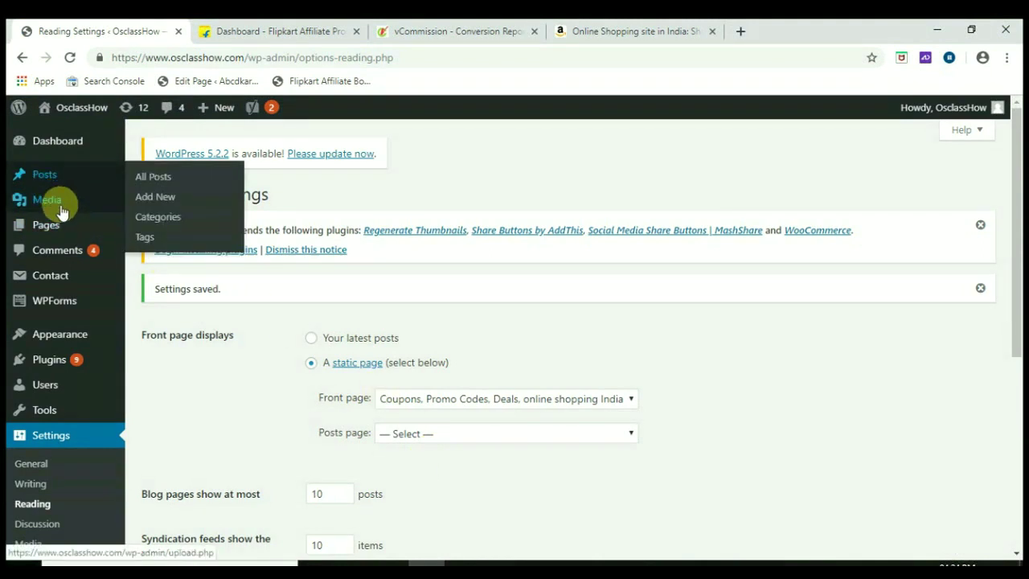
Open the "Coupons, Promo Codes, Deals, online shopping India" page for editing.
mouse_move(62, 223)
left_click(151, 231)
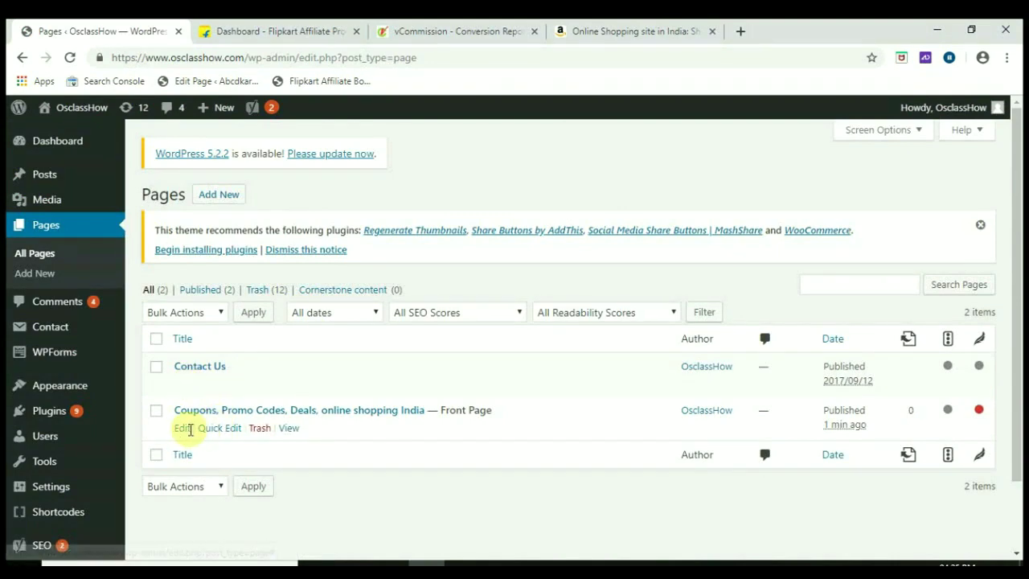
left_click(183, 430)
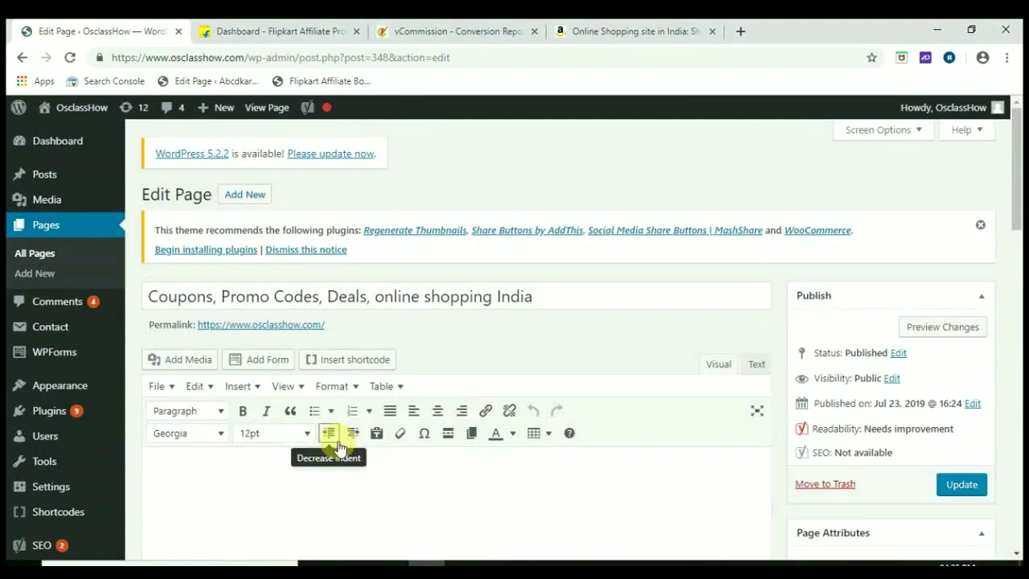
scroll(329, 434, "down", 1)
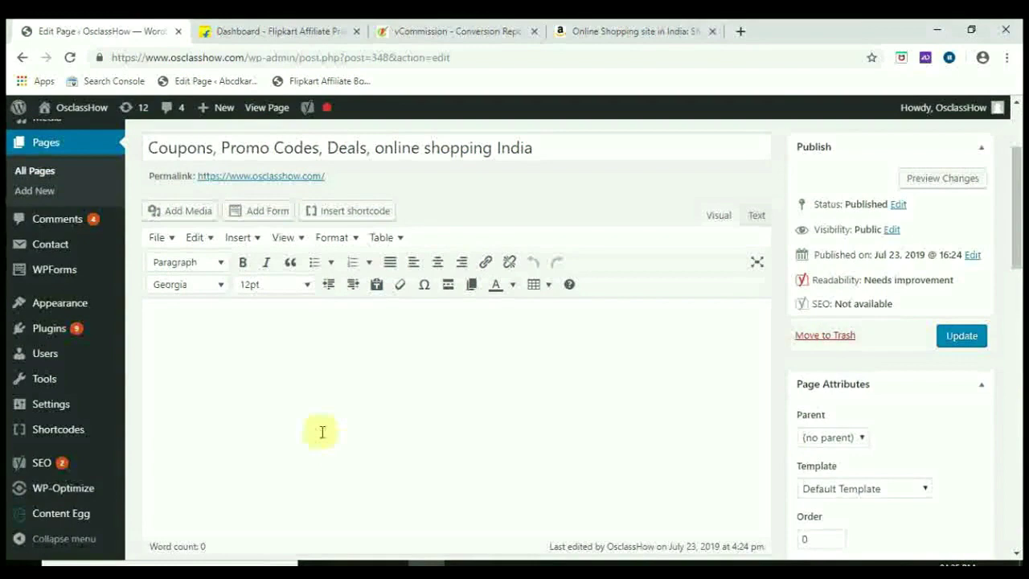
Upload the amazon, Screenshot_1 and Screenshot_20 images from the desktop's Folder N and insert them into the page content.
left_click(183, 217)
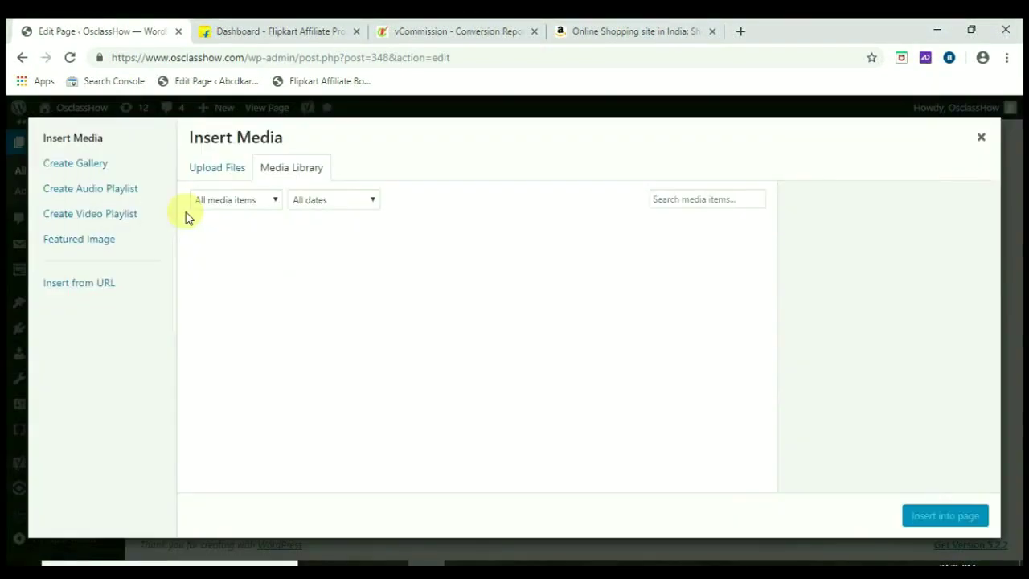
left_click(211, 172)
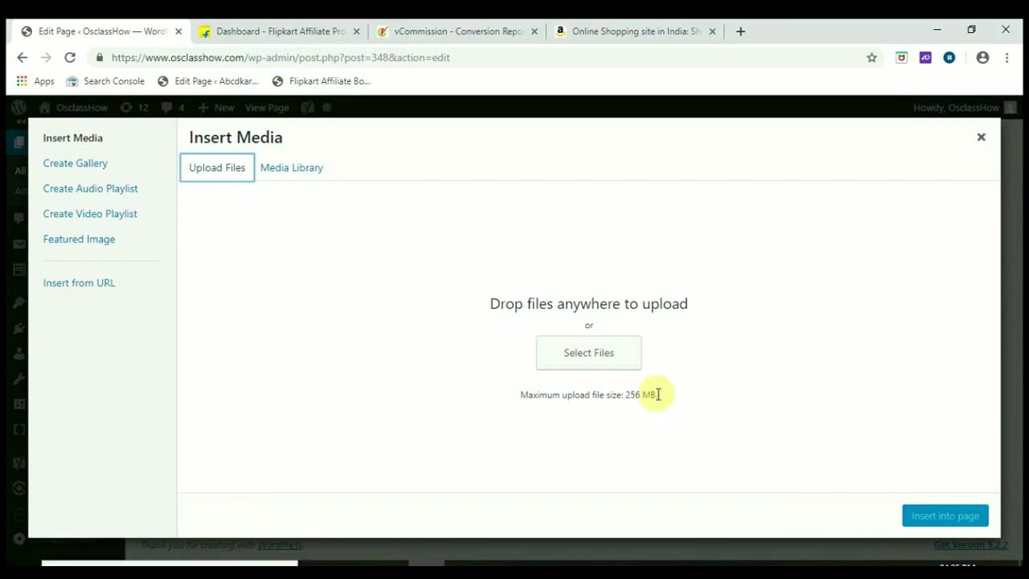
left_click(589, 358)
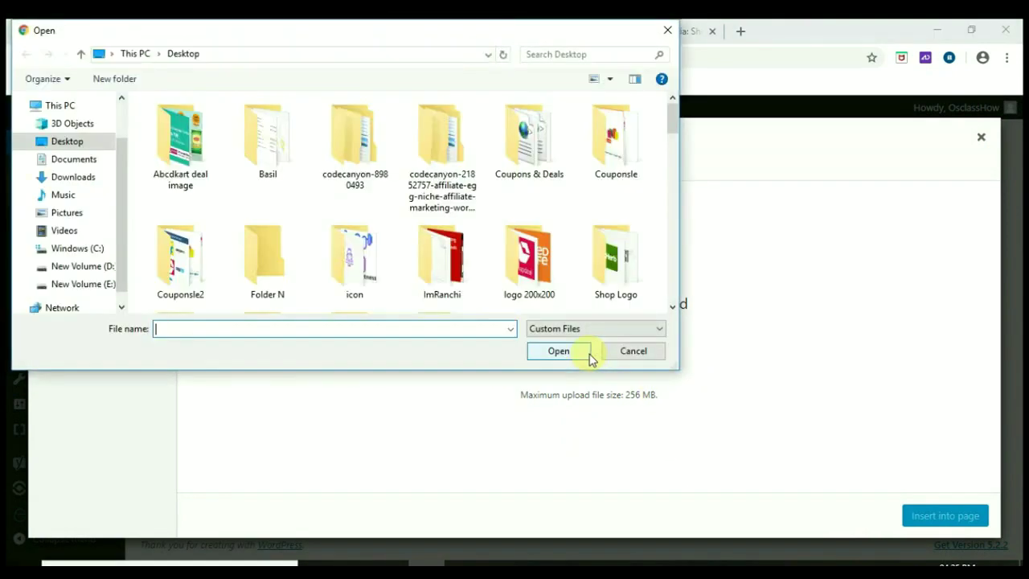
double_click(268, 256)
left_click(366, 161)
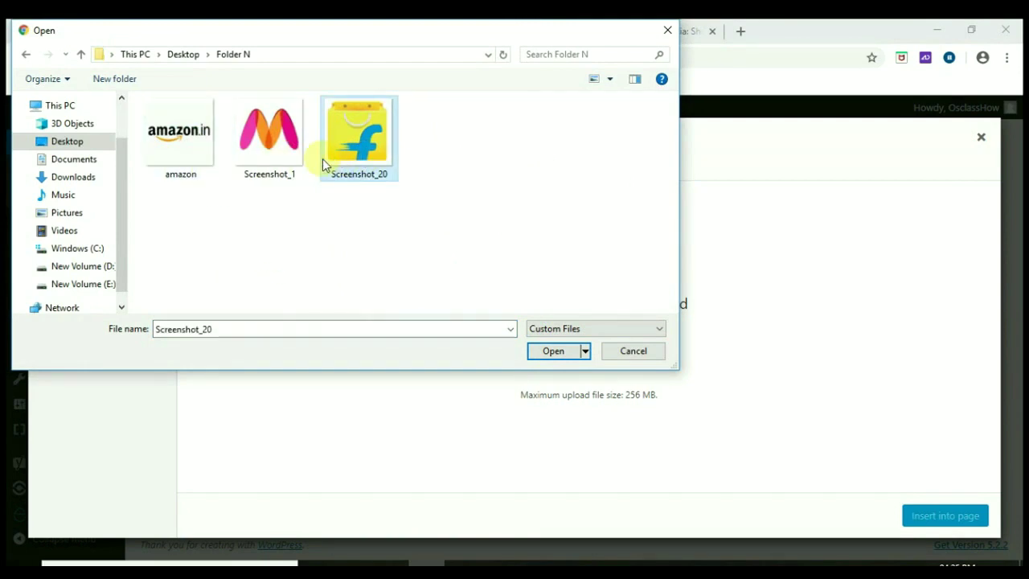
left_click(186, 154, "ctrl")
left_click(289, 168, "ctrl")
left_click(553, 351)
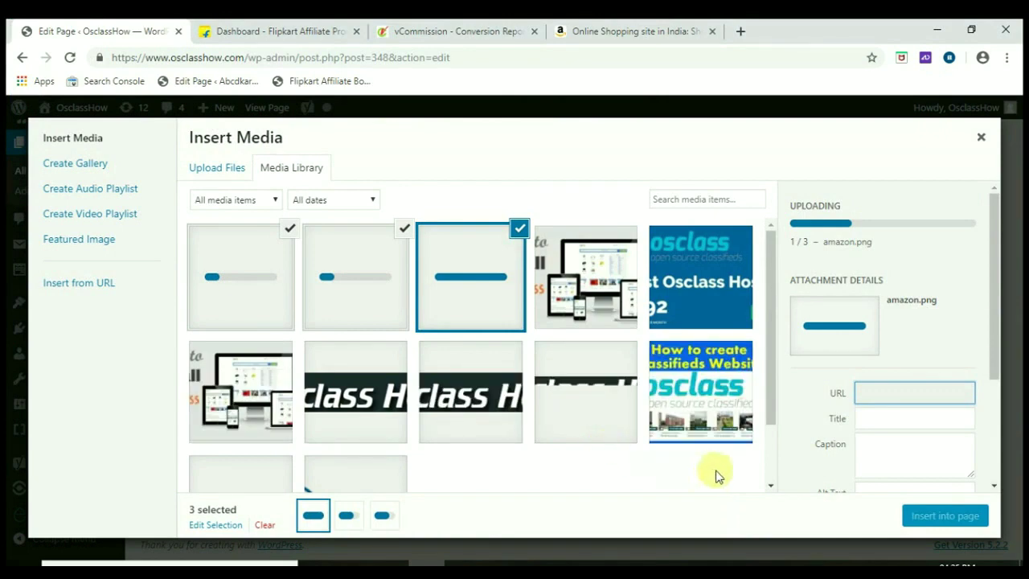
left_click(944, 519)
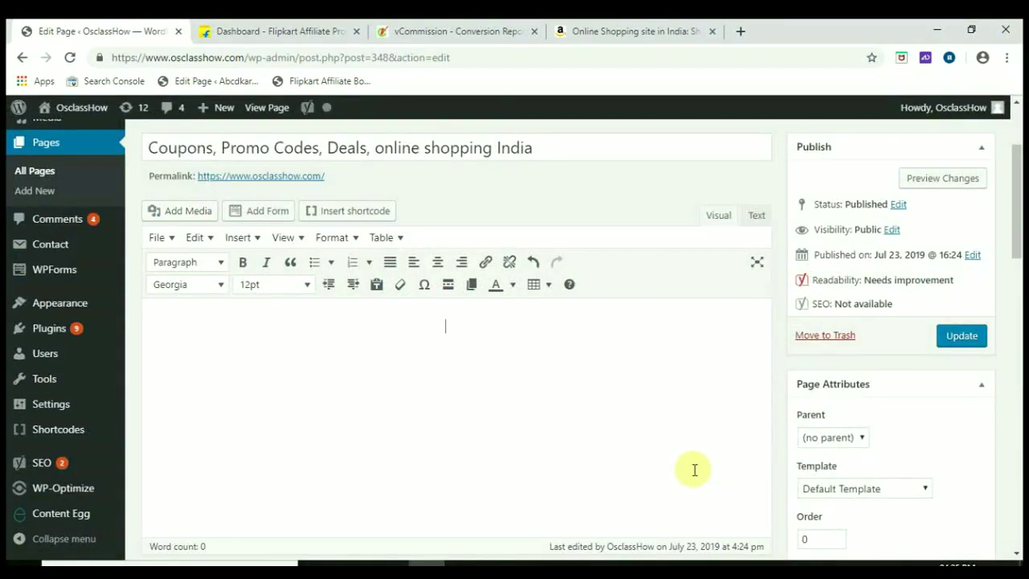
scroll(600, 427, "down", 1)
Add the text "and more" after the three store logos and update the page.
left_click(221, 291)
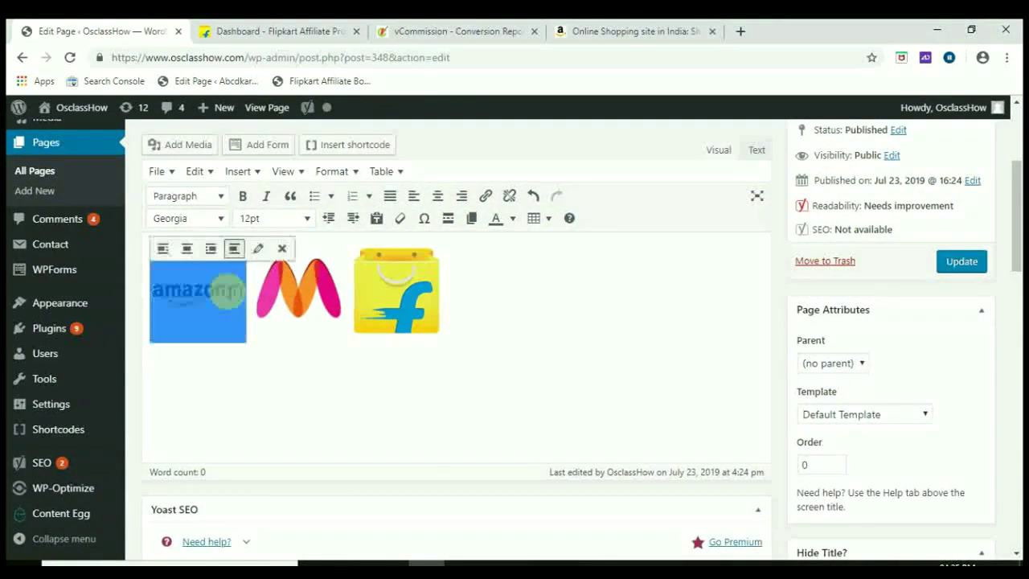
left_click(274, 283)
left_click(389, 302)
left_click(532, 306)
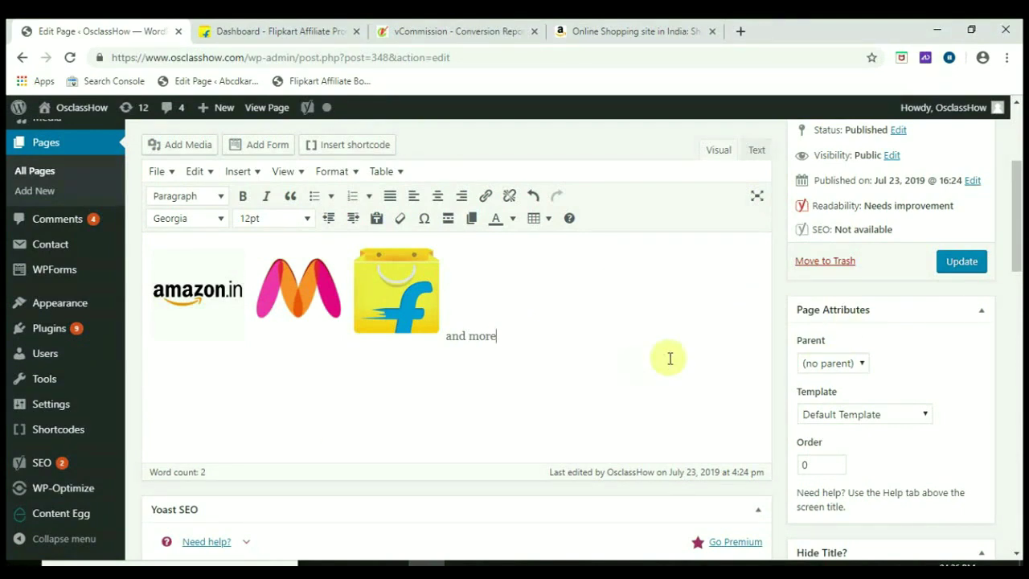
left_click(958, 263)
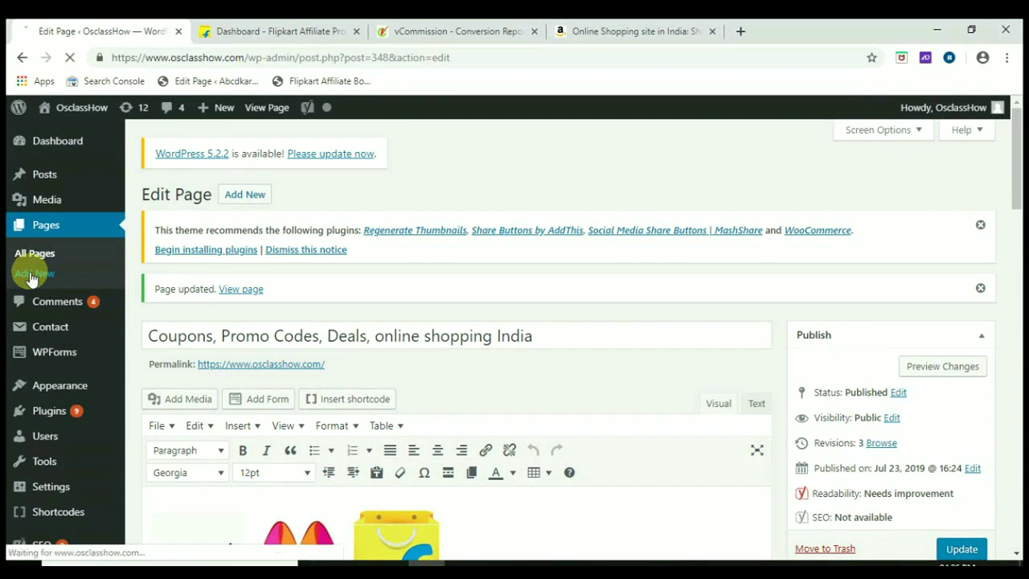
Create a new page titled "Flipkart", insert the Screenshot_20 logo from the media library, and start a new line below it.
left_click(32, 277)
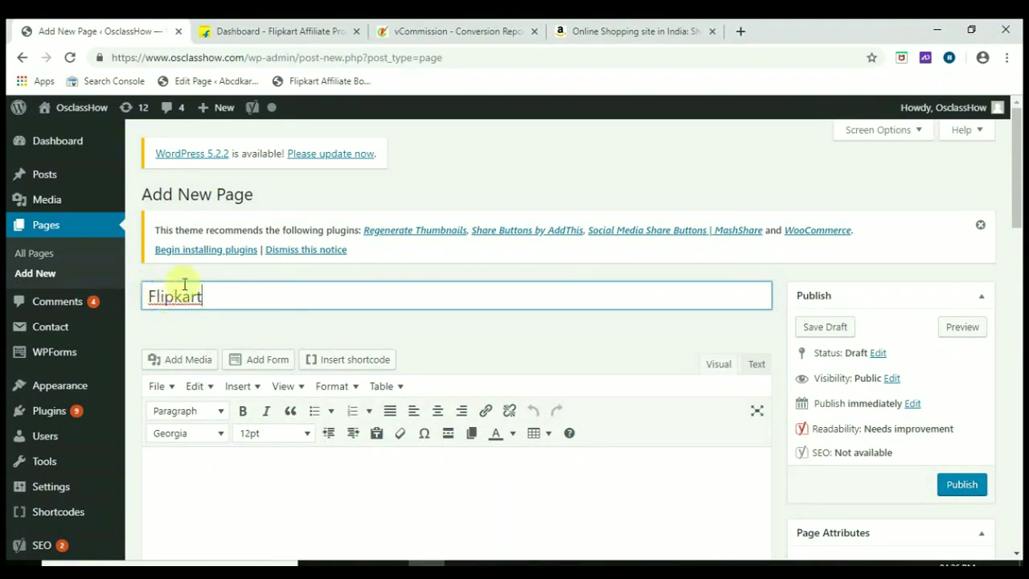
scroll(193, 265, "down", 2)
left_click(179, 213)
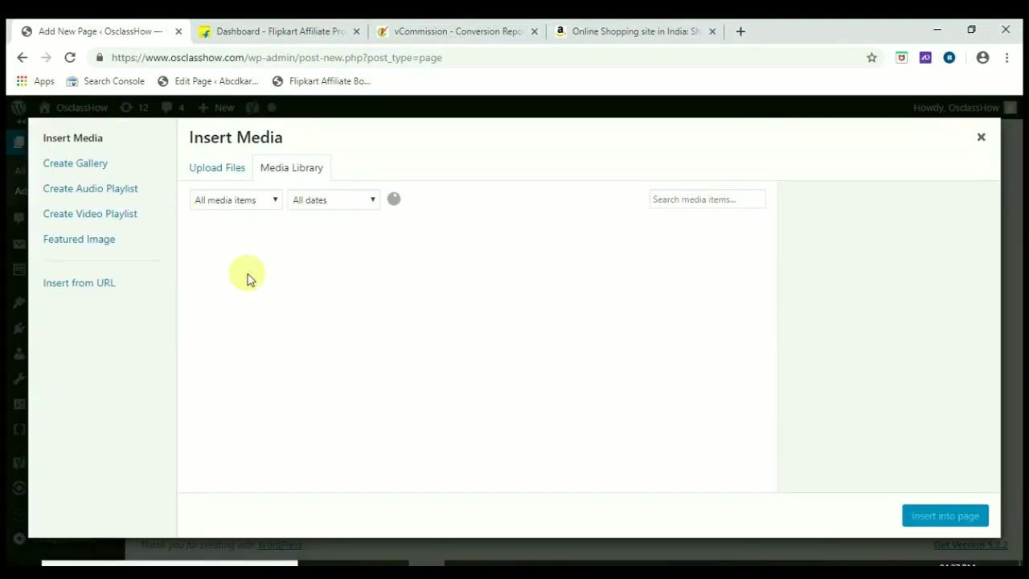
left_click(255, 289)
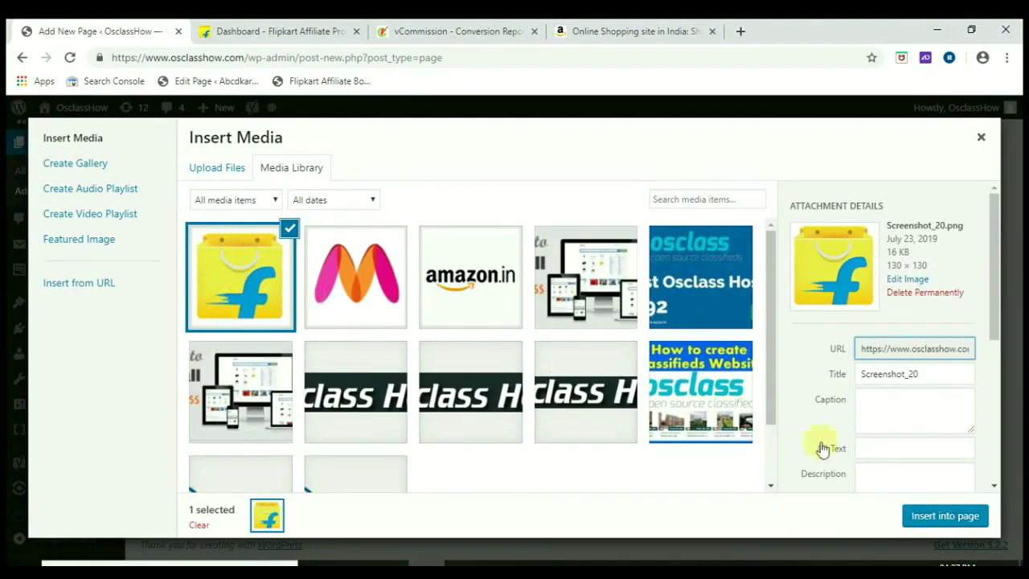
left_click(945, 515)
left_click(215, 384)
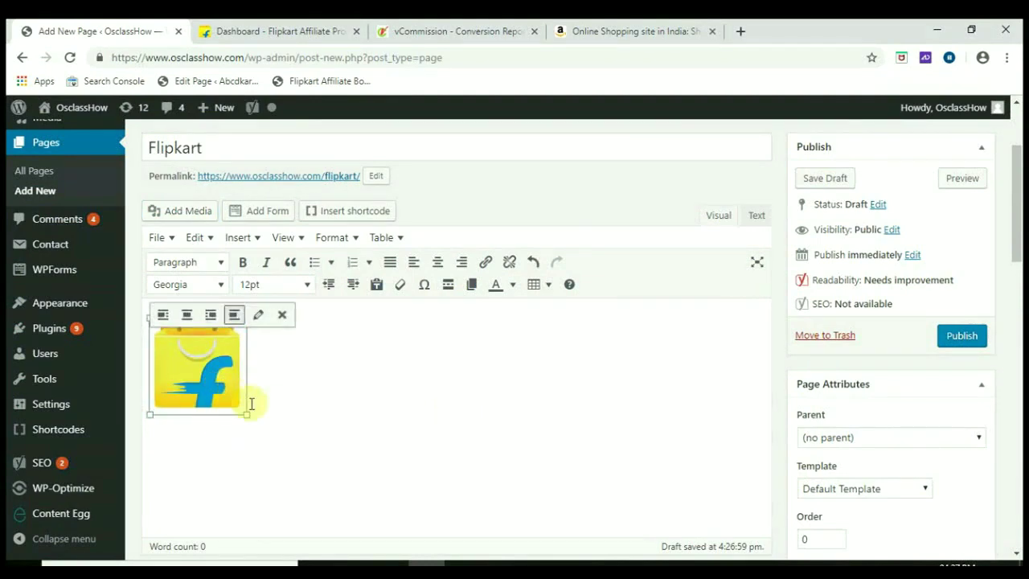
left_click(294, 393)
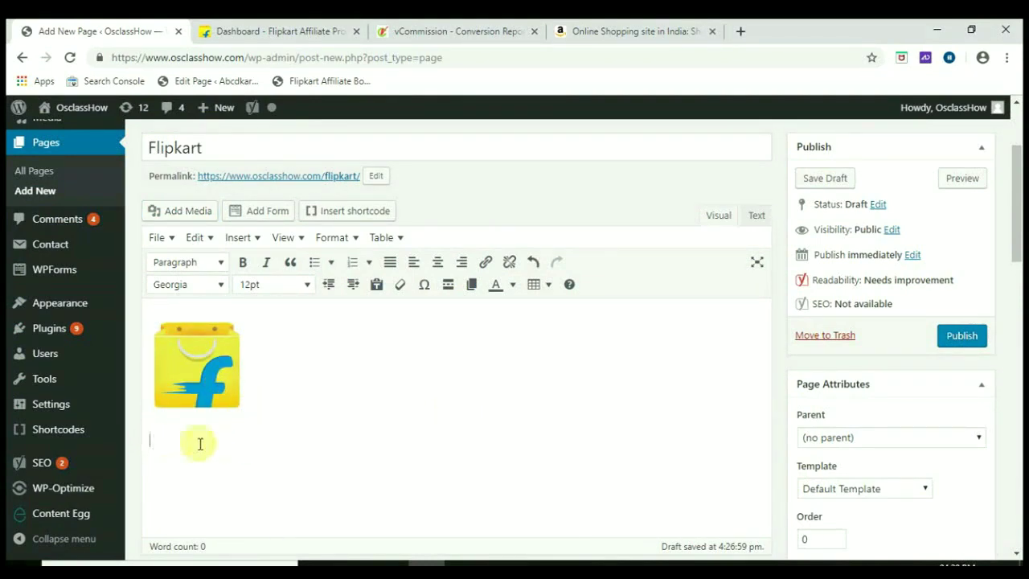
Find the Button shortcode and open its settings for insertion below the Flipkart logo.
left_click(350, 214)
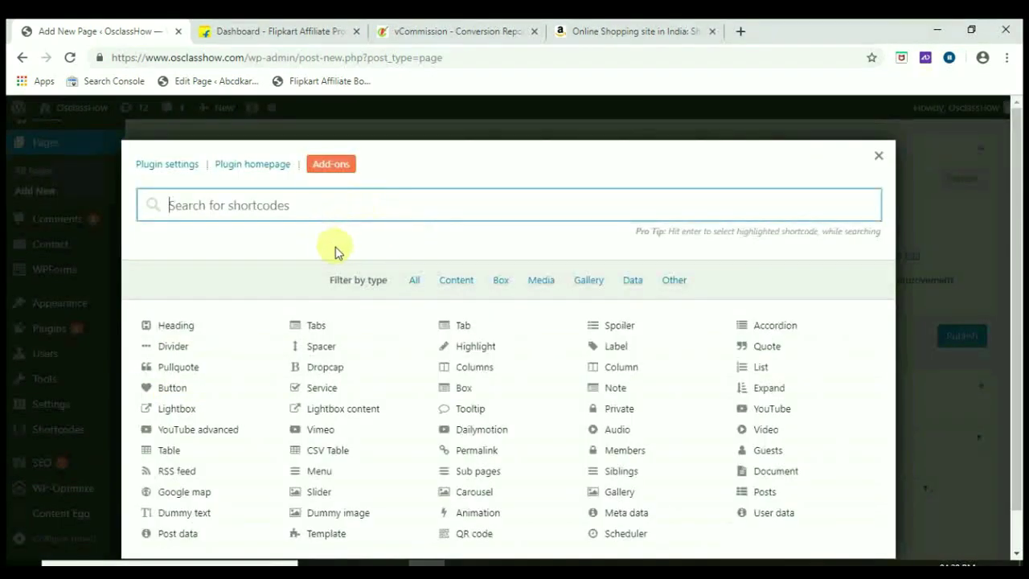
type("button")
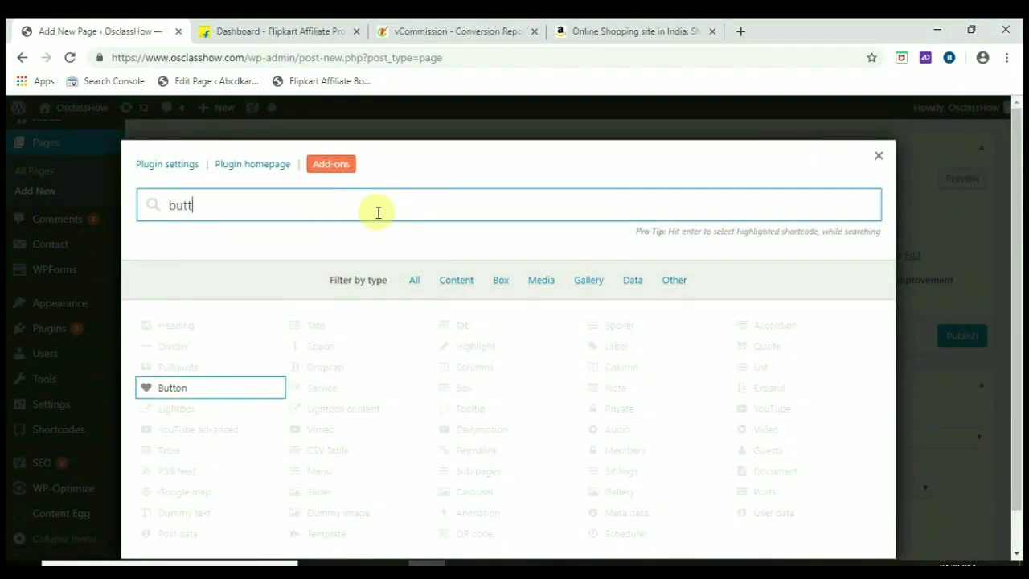
left_click(182, 389)
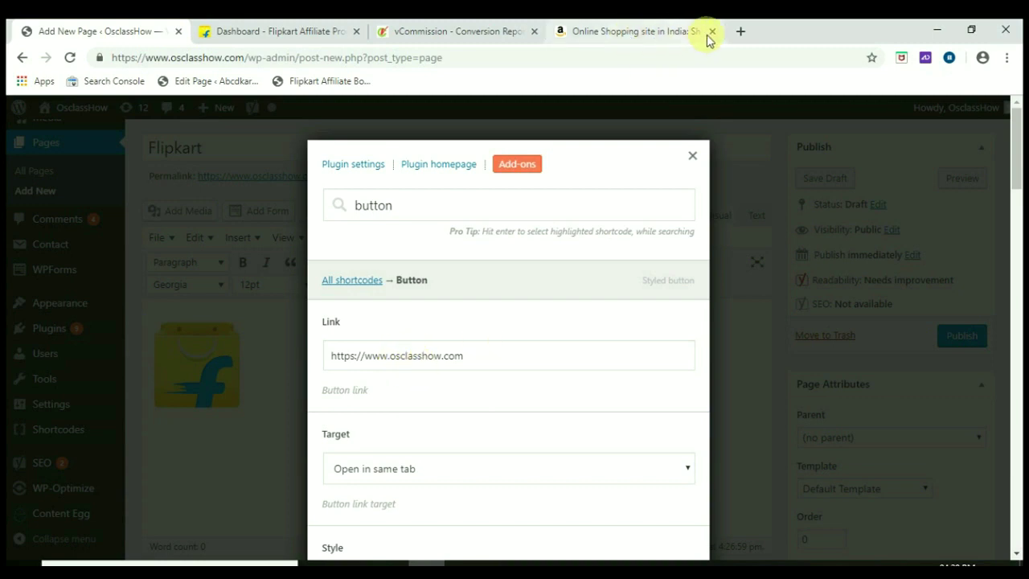
left_click(740, 35)
type("www.flipkart.com")
key("Return")
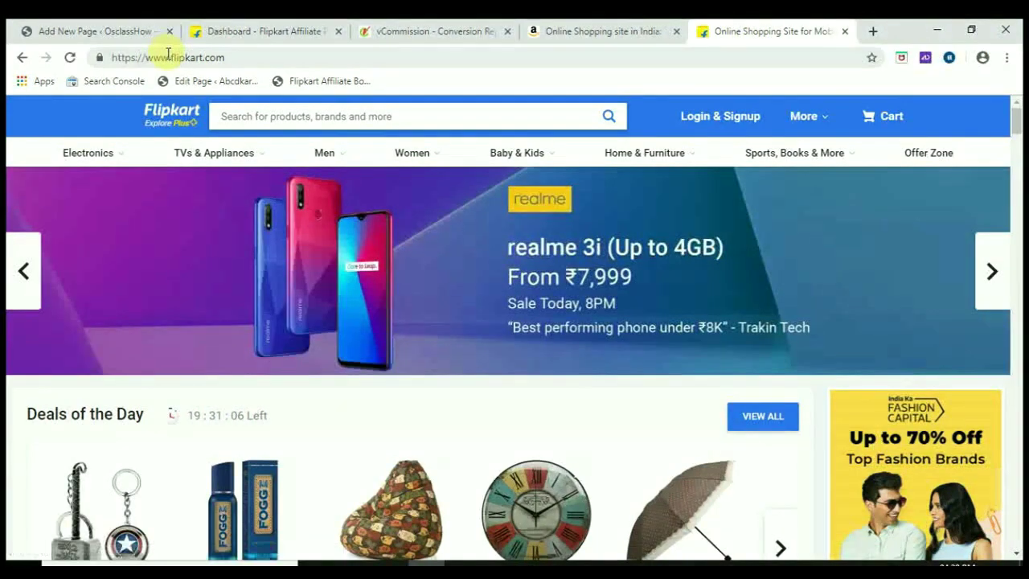
left_click(168, 56)
right_click(183, 60)
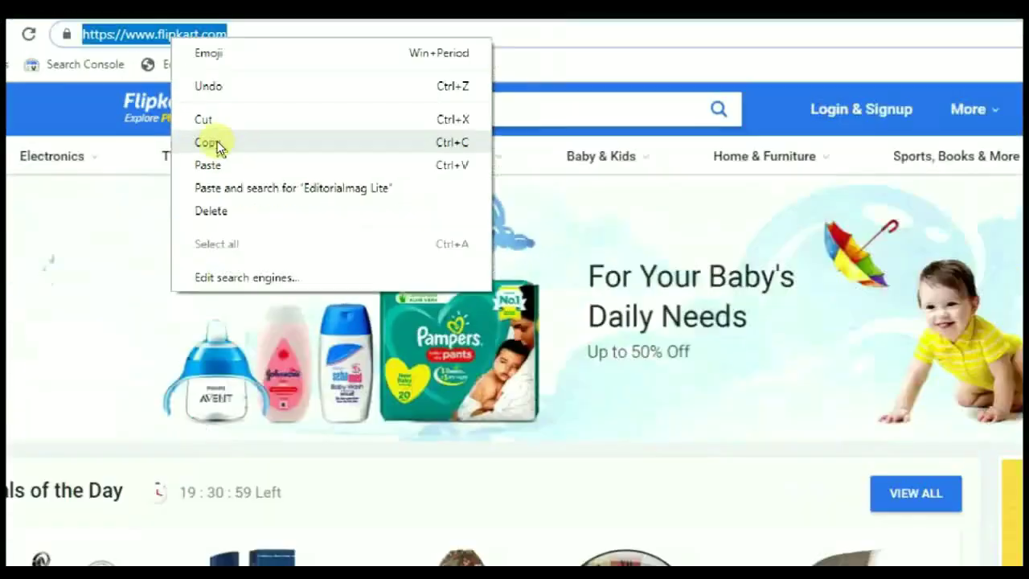
left_click(210, 142)
left_click(254, 30)
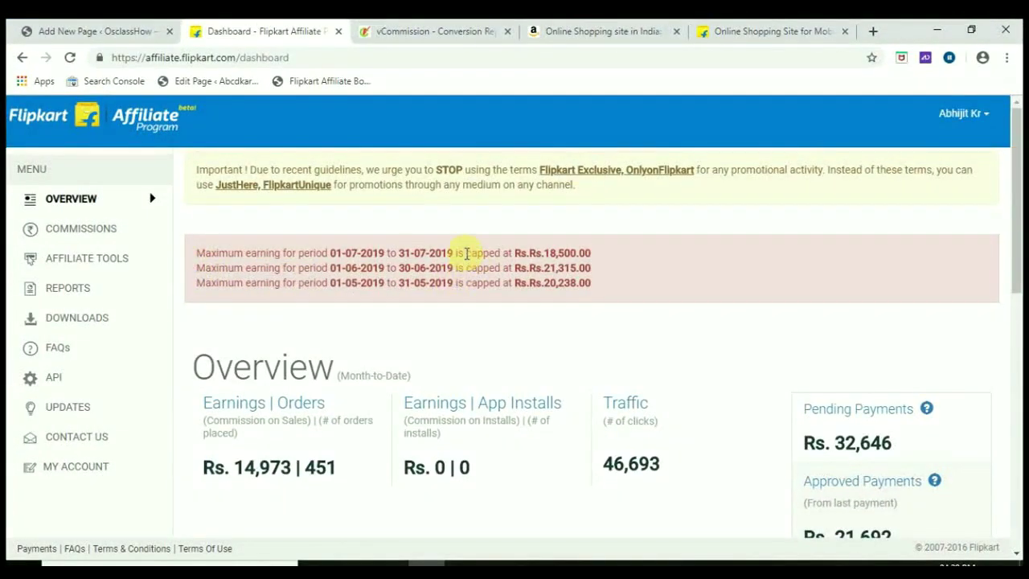
scroll(717, 274, "down", 3)
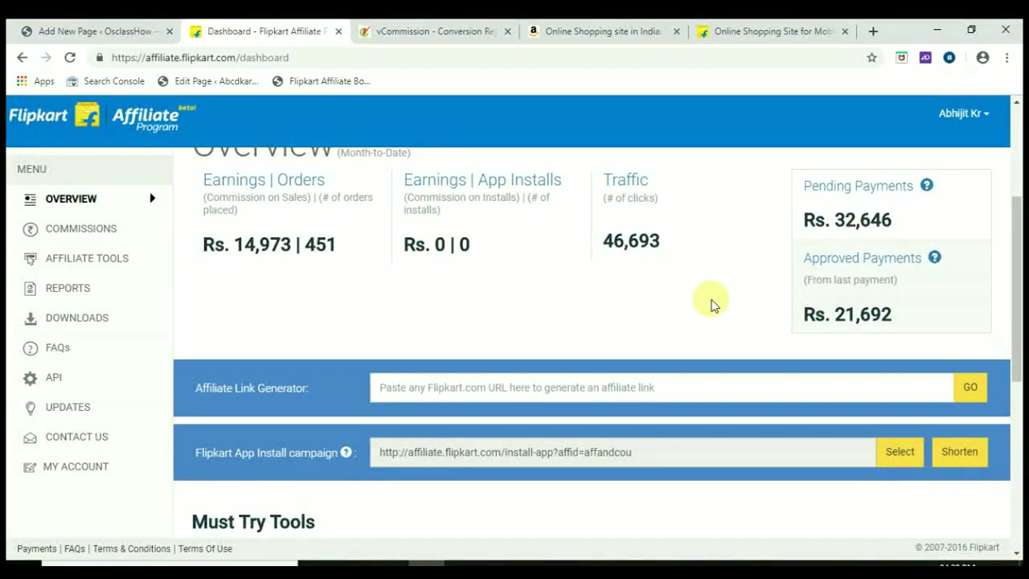
left_click(410, 390)
key("ctrl+v")
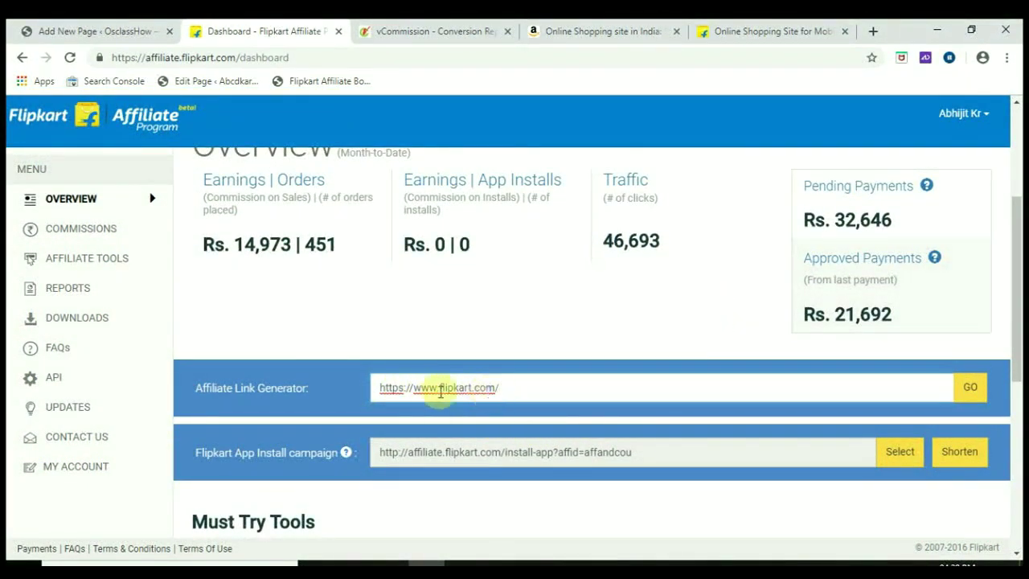
left_click(970, 389)
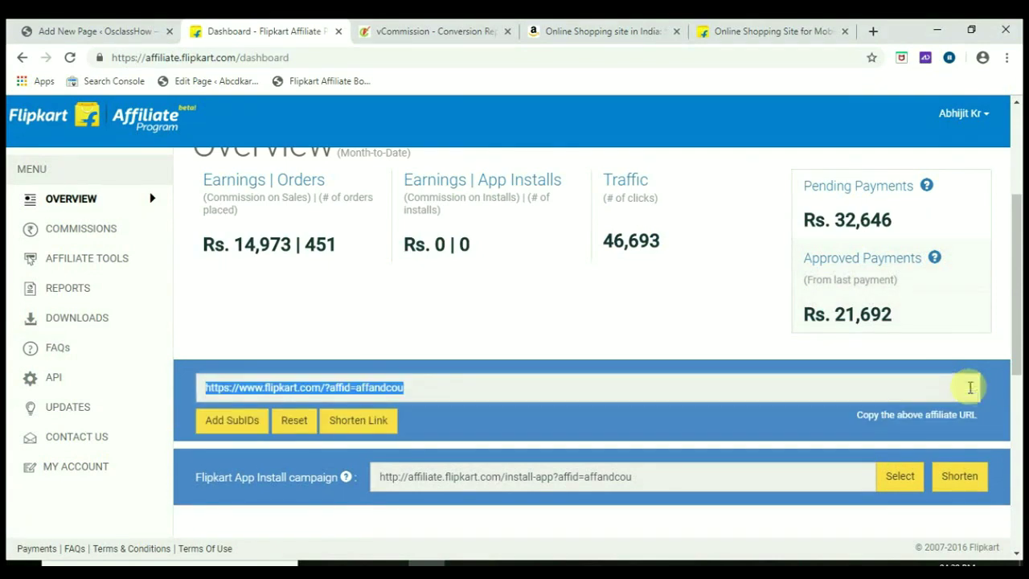
left_click(381, 424)
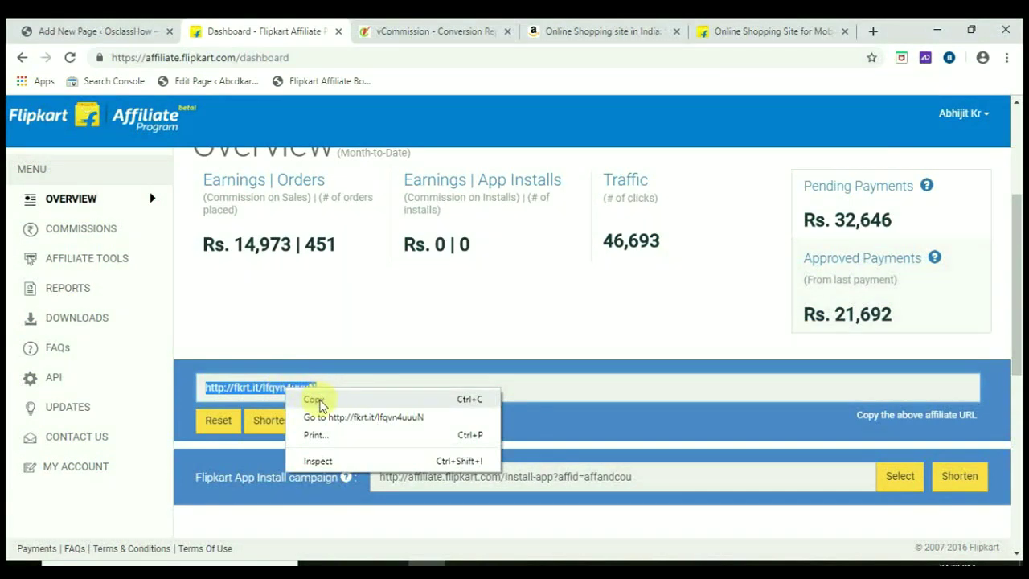
left_click(319, 400)
Return to the WordPress page editor and replace the button's default link with the copied shortened affiliate link.
left_click(97, 31)
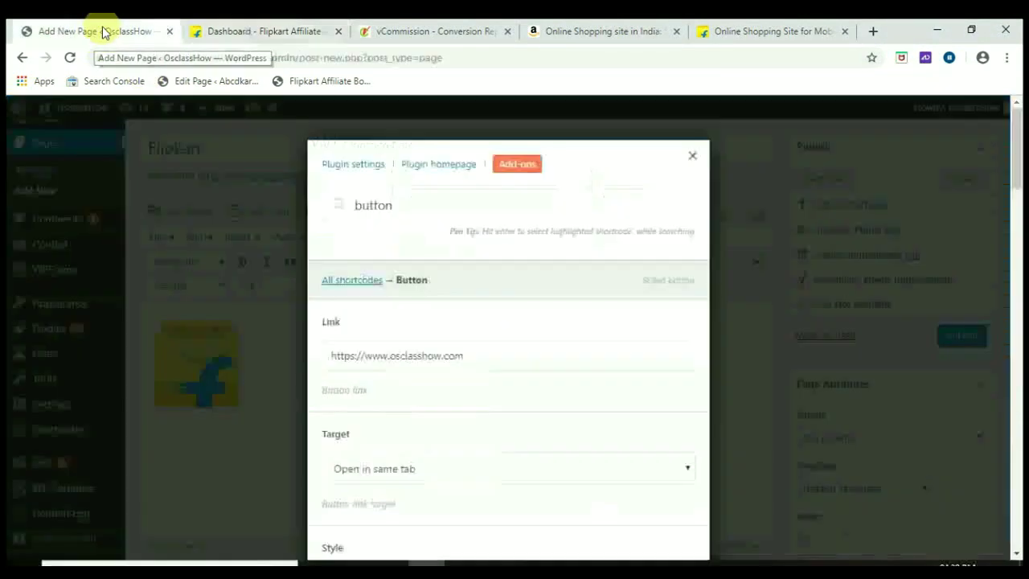
left_click(354, 357)
key("ctrl+a")
key("BackSpace")
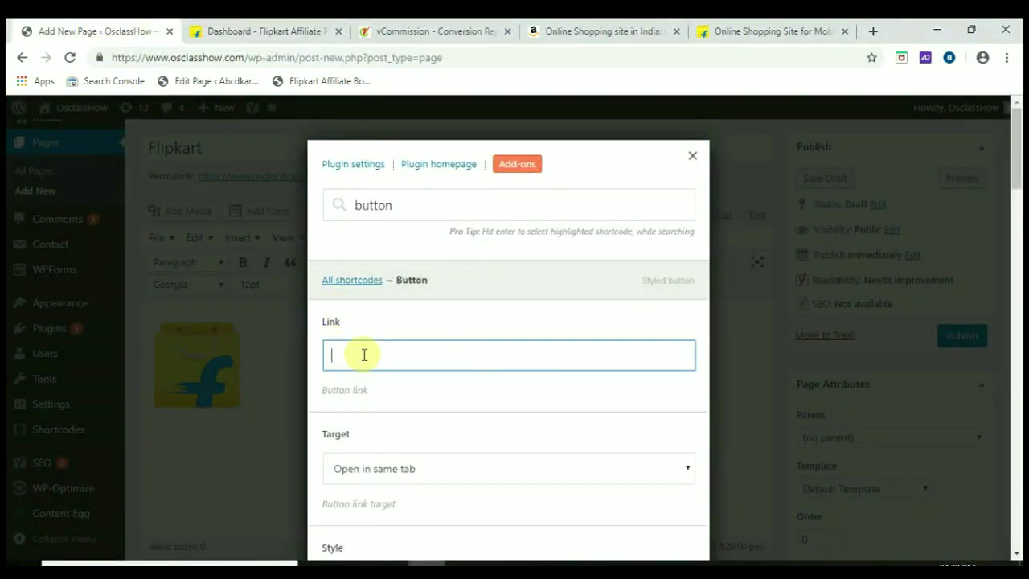
Set the button size to 4 and its content to "Go to store", and insert the shortcode into the page.
scroll(418, 420, "down", 10)
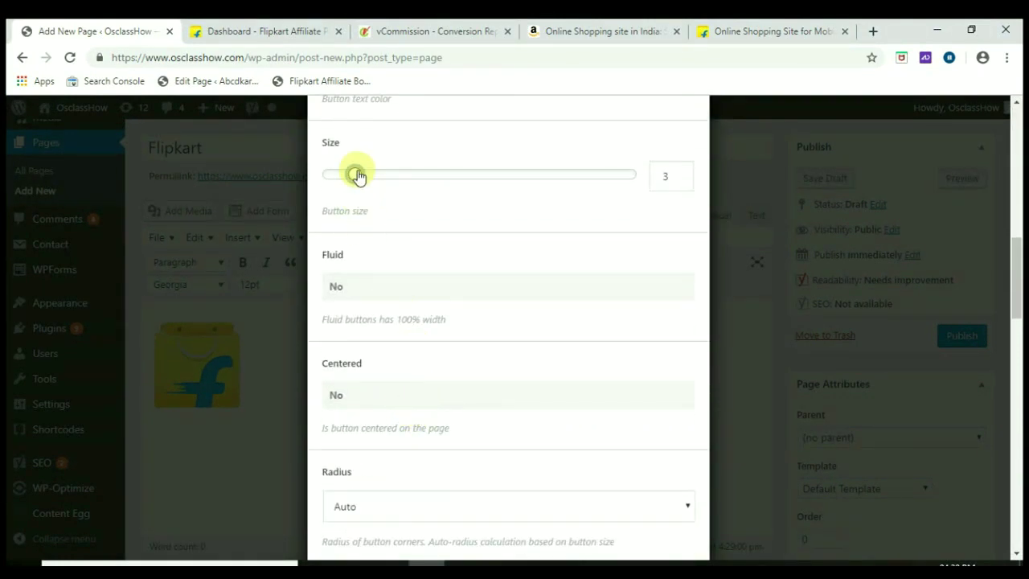
left_click(358, 176)
scroll(391, 287, "down", 10)
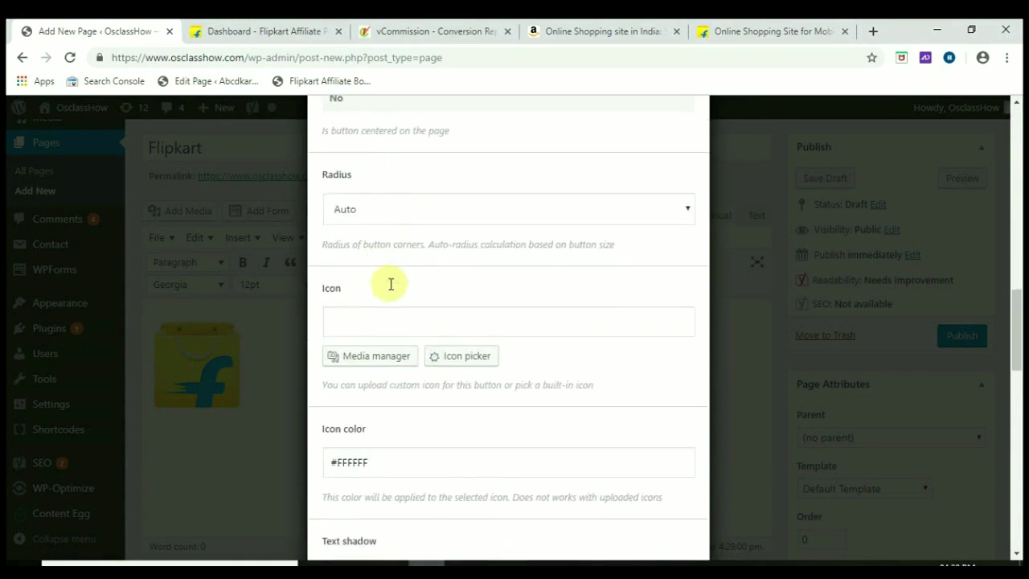
scroll(394, 287, "down", 5)
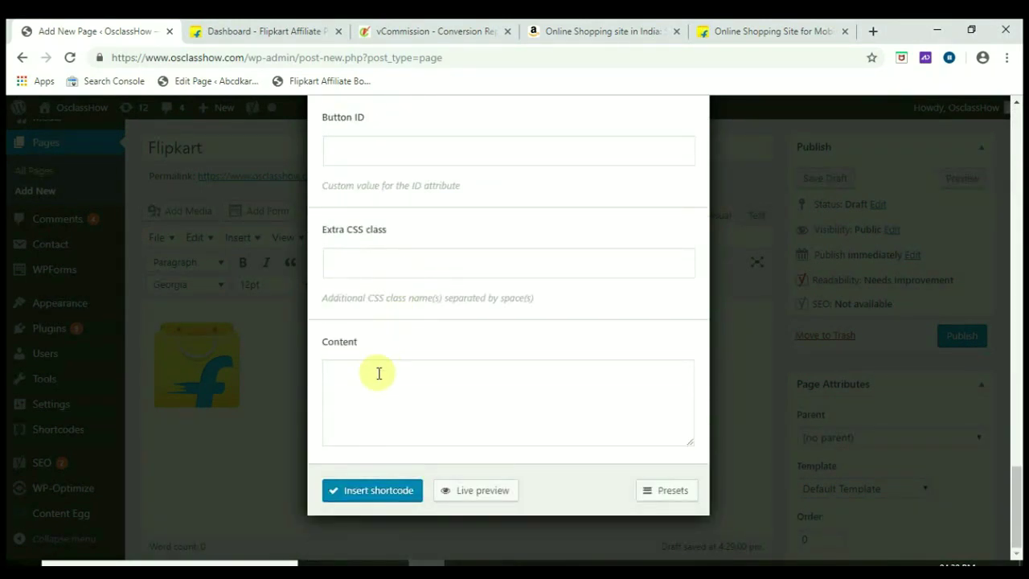
left_click(396, 390)
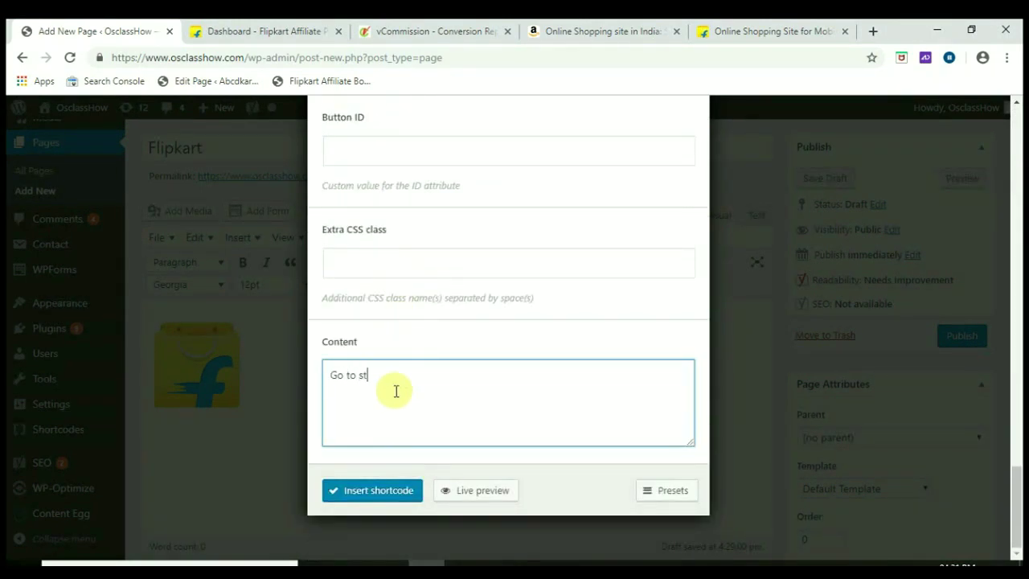
left_click(363, 490)
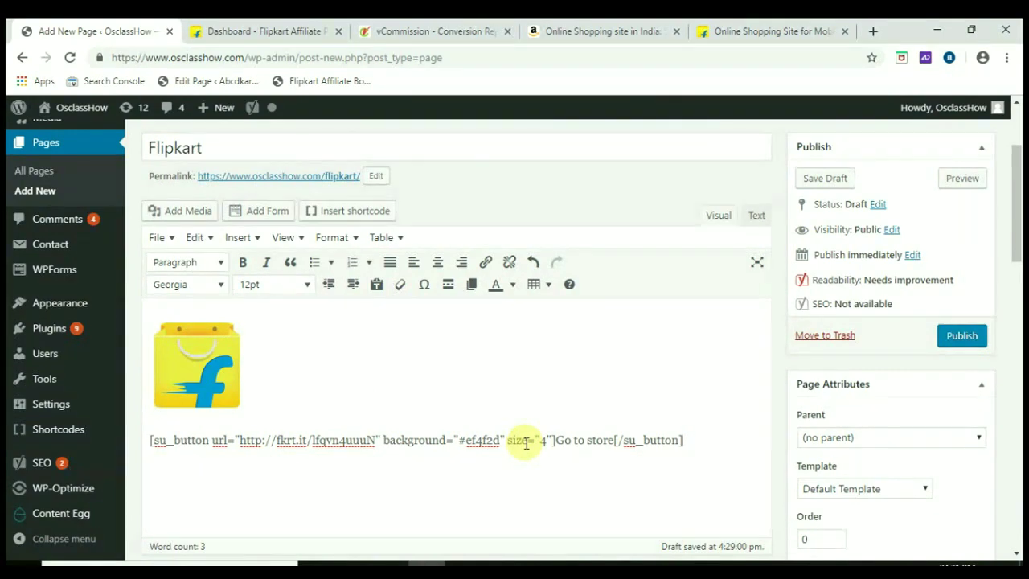
Publish the Flipkart page.
left_click(978, 347)
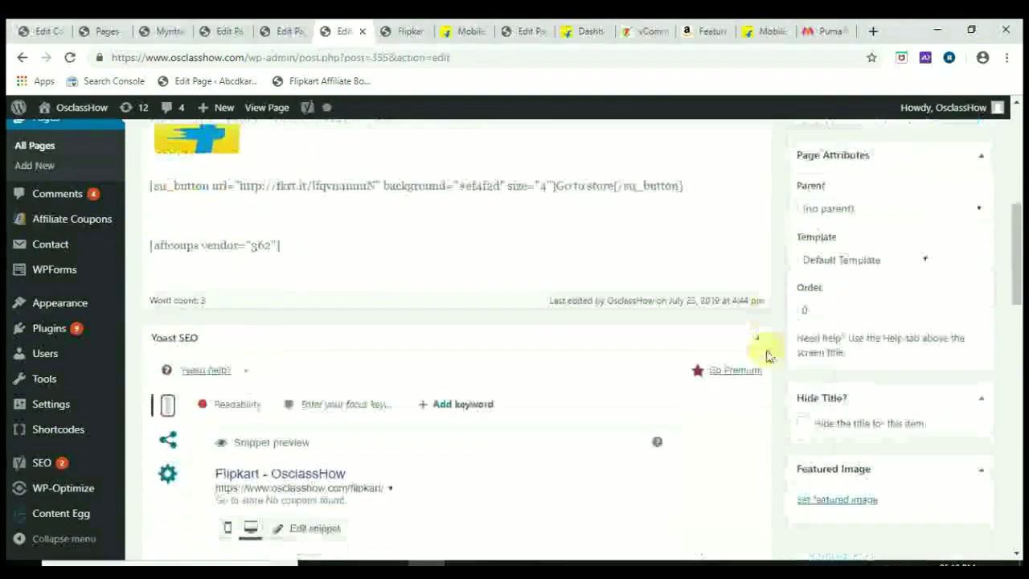
scroll(769, 352, "down", 7)
scroll(782, 361, "down", 6)
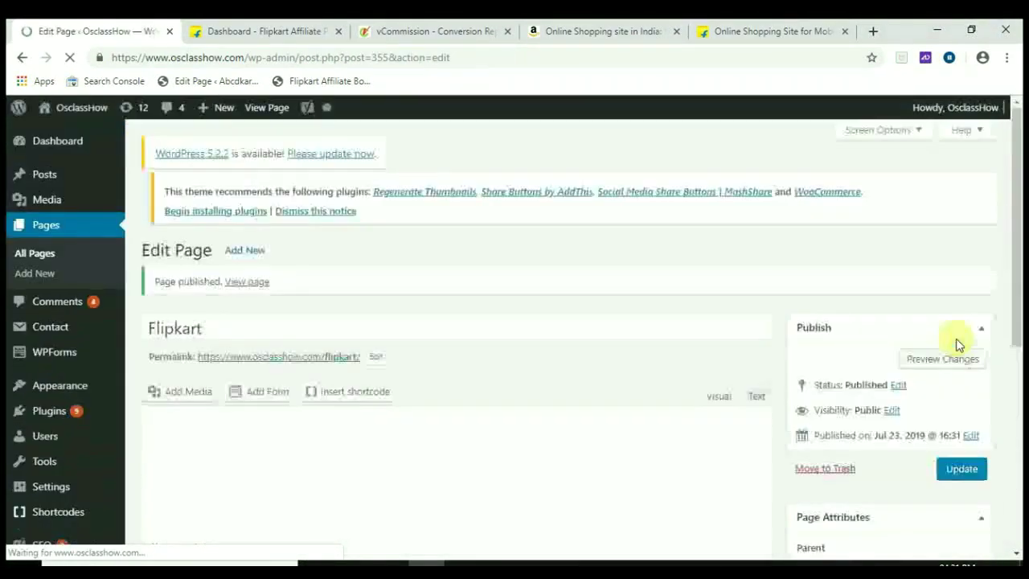
Open the published Flipkart page in a new tab and check its logo and store button.
right_click(358, 366)
left_click(397, 376)
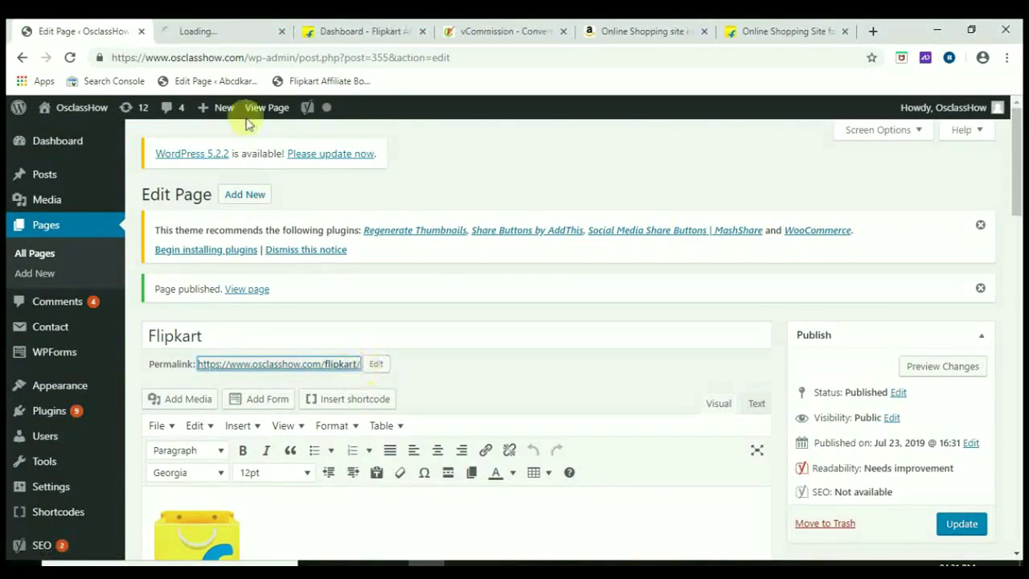
left_click(225, 31)
scroll(306, 417, "down", 4)
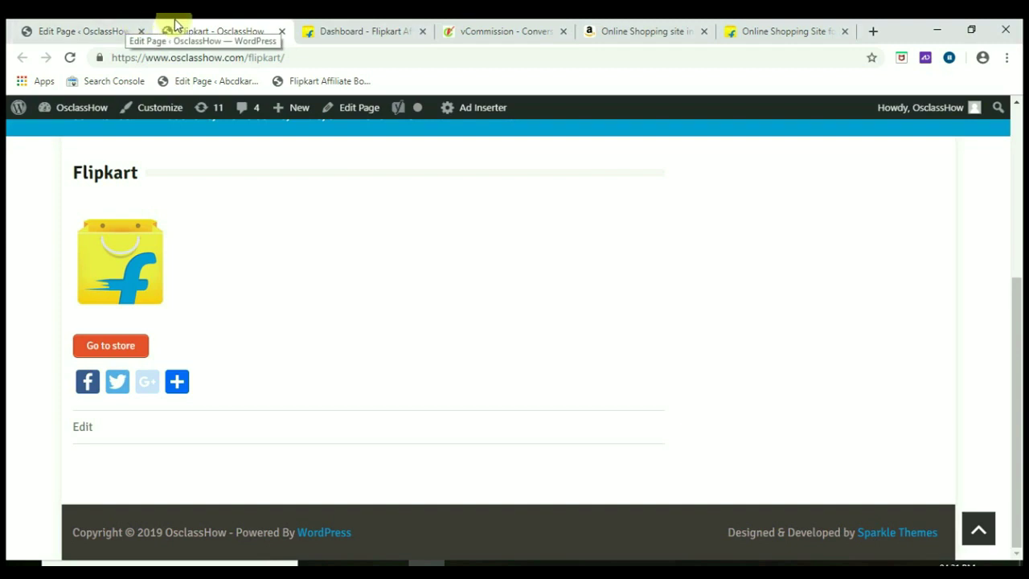
Return to the Flipkart page editor and copy the page's permalink address.
left_click(93, 30)
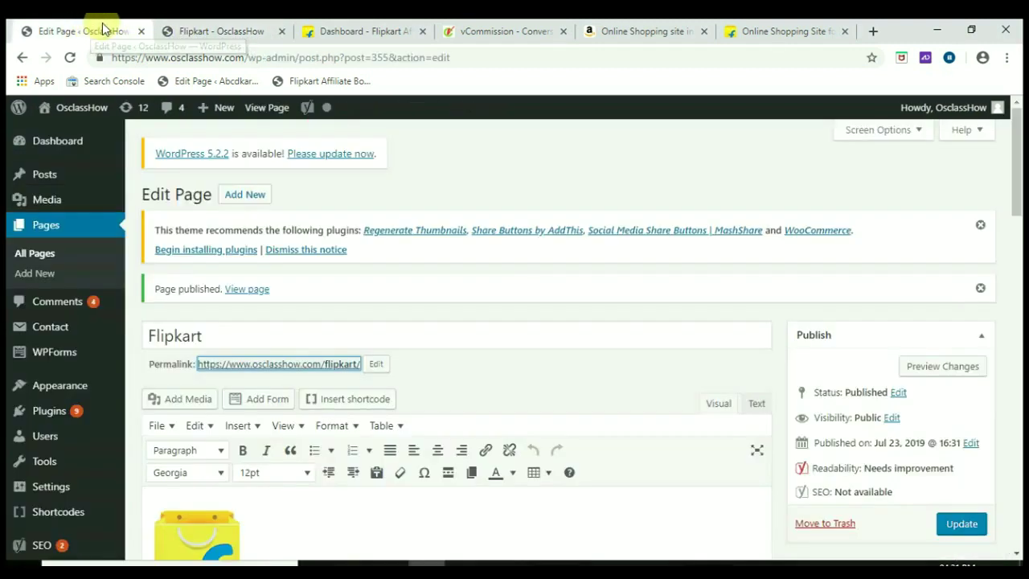
right_click(297, 370)
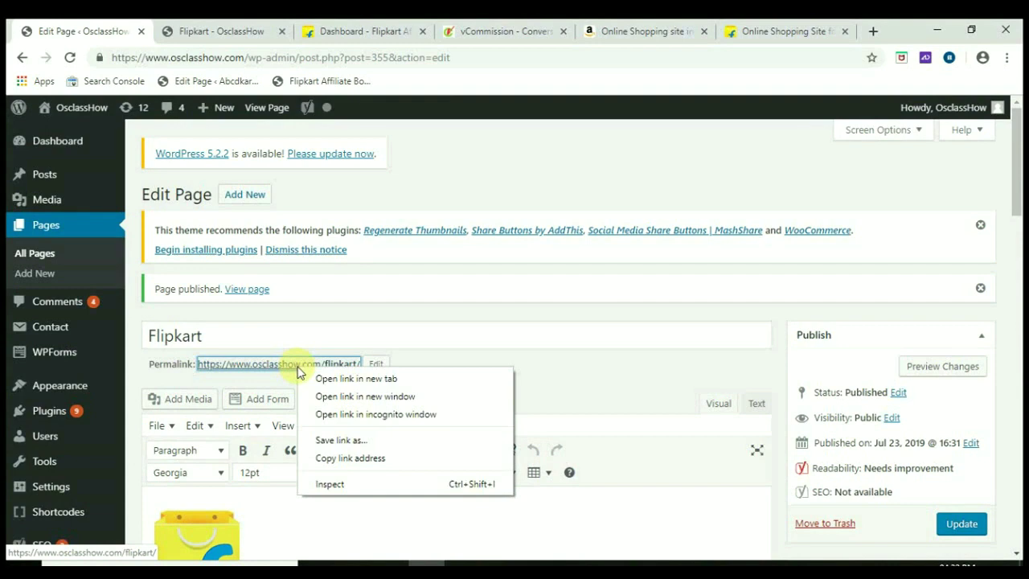
left_click(338, 466)
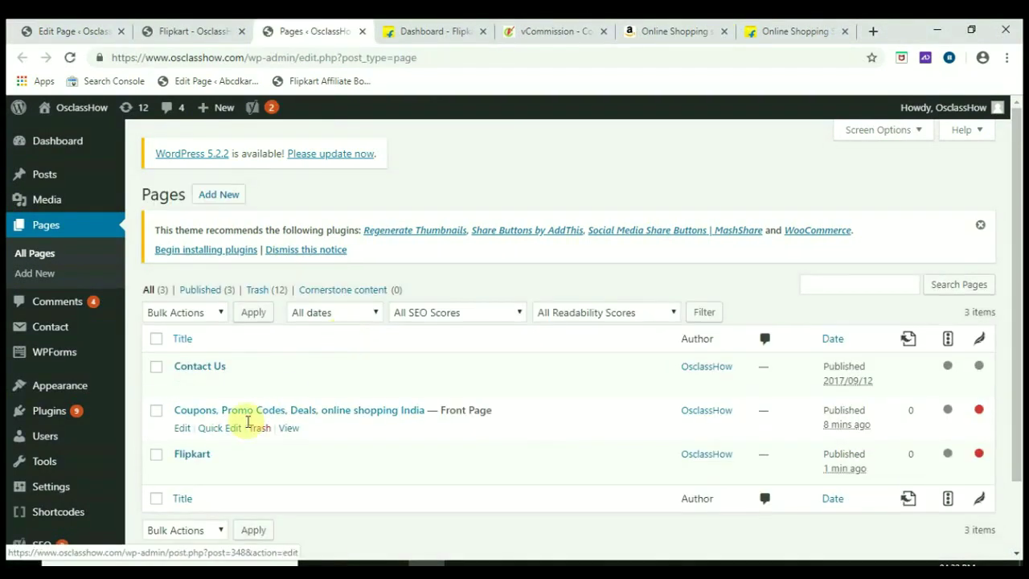
Open the front page "Coupons, Promo Codes, Deals, online shopping India" for editing in a new tab.
right_click(183, 428)
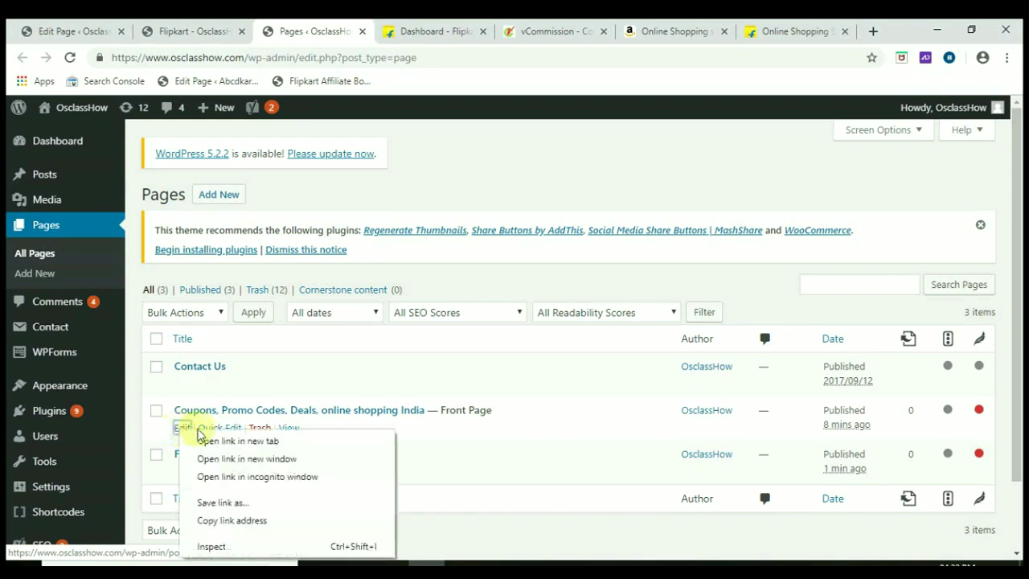
left_click(216, 438)
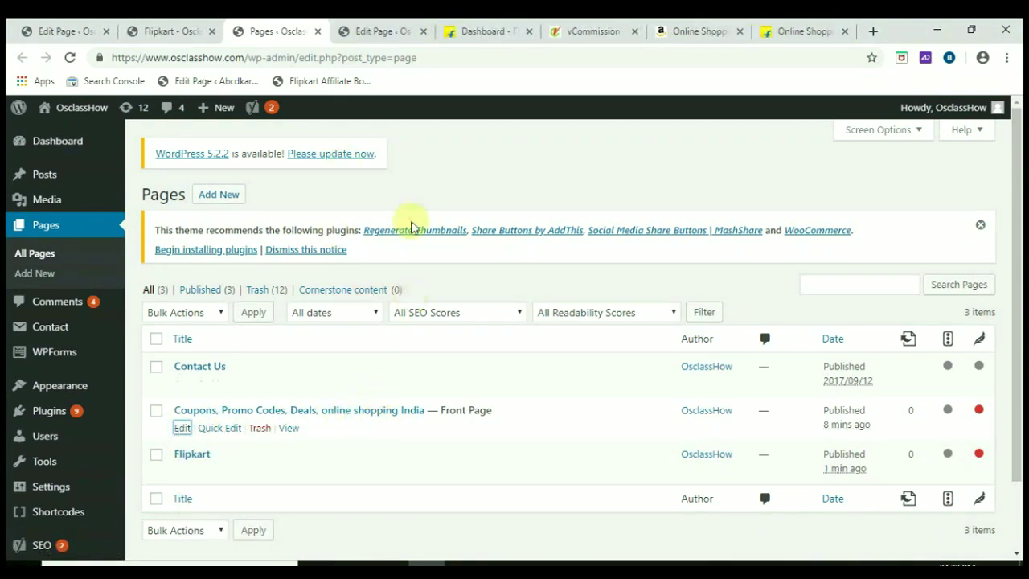
left_click(378, 30)
scroll(213, 394, "down", 2)
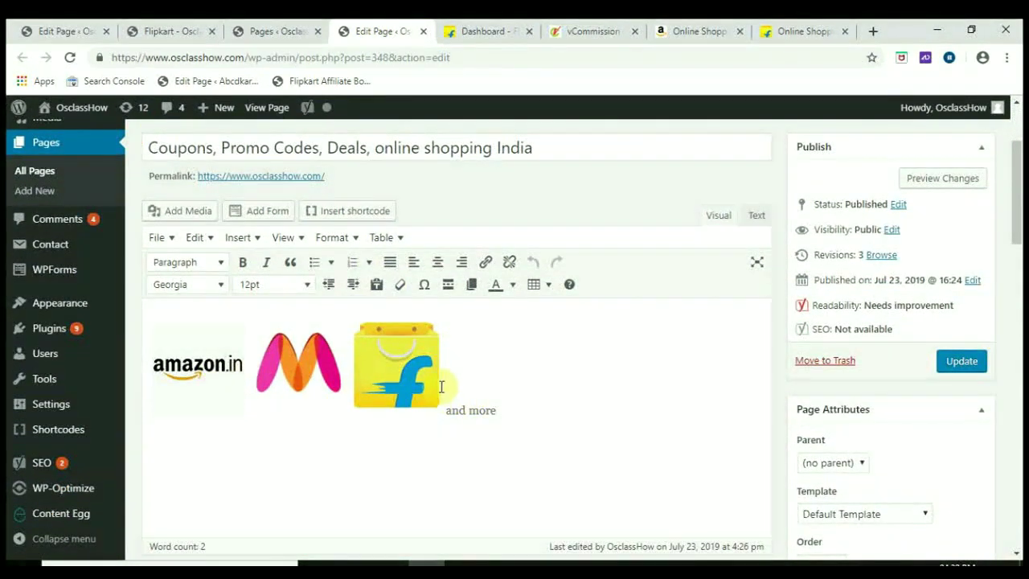
left_click(399, 373)
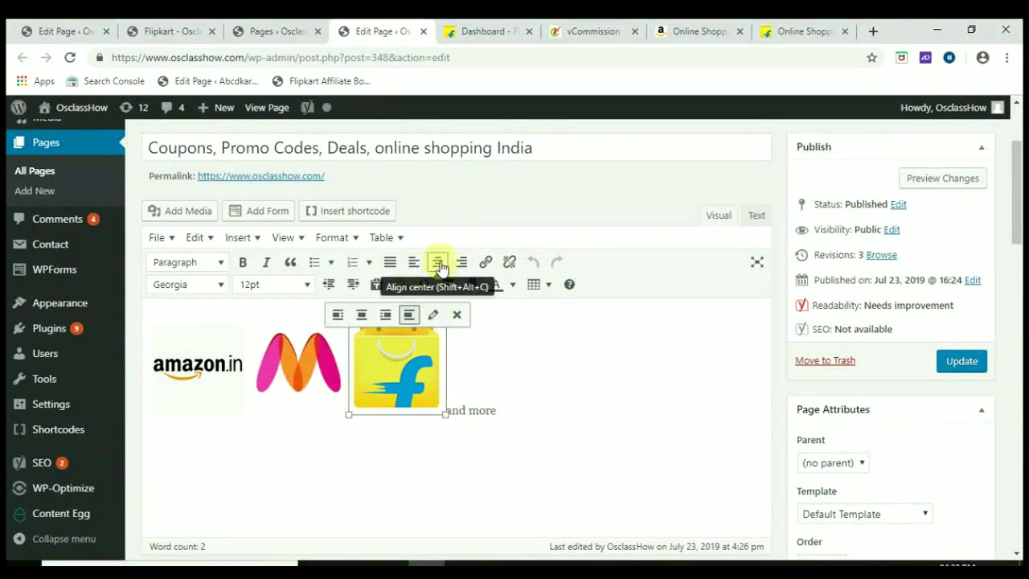
left_click(486, 263)
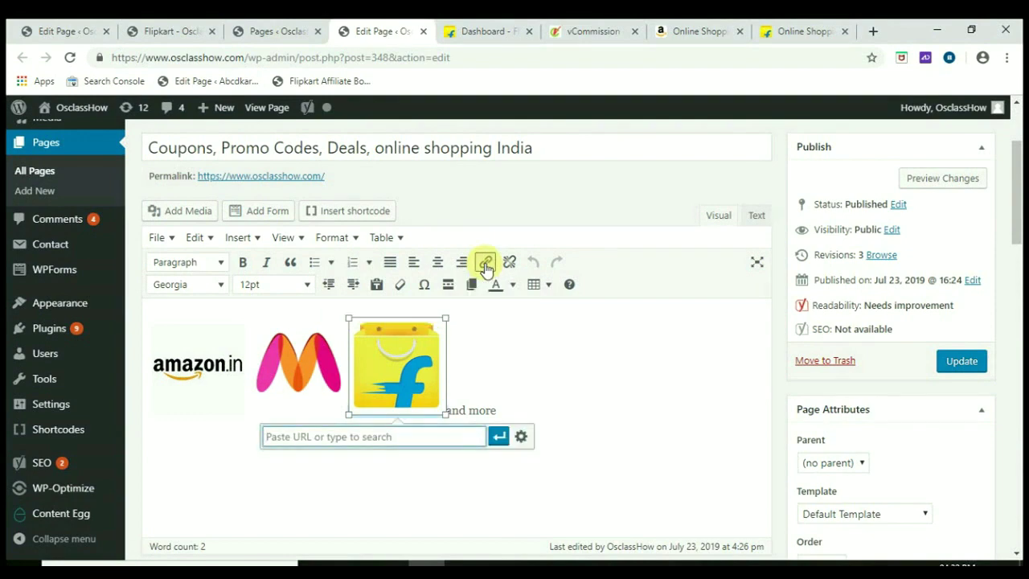
key("ctrl+v")
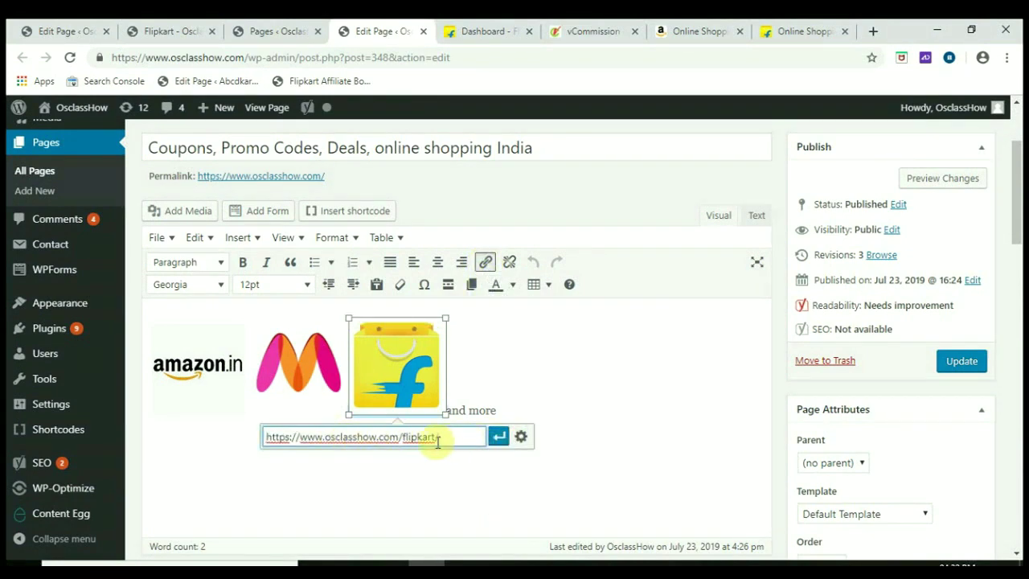
left_click(499, 437)
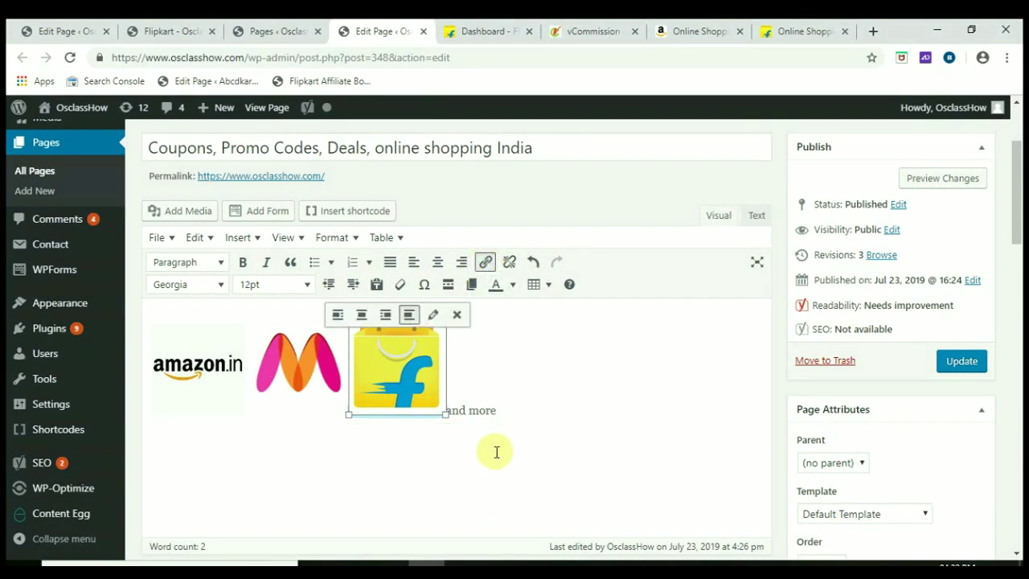
left_click(544, 409)
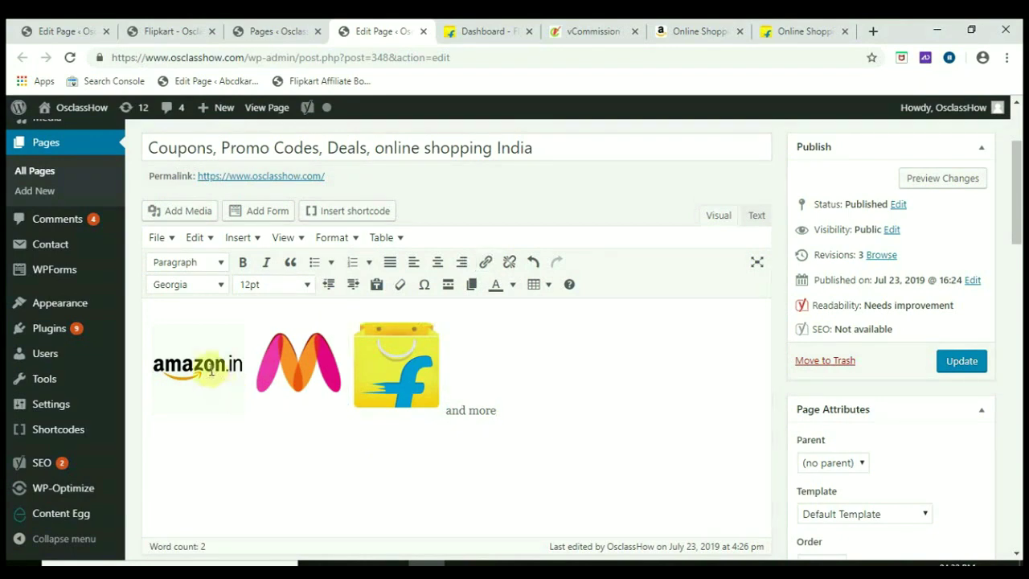
Create a new page titled "Amazon India" and insert the amazon.png logo from the media library.
left_click(52, 31)
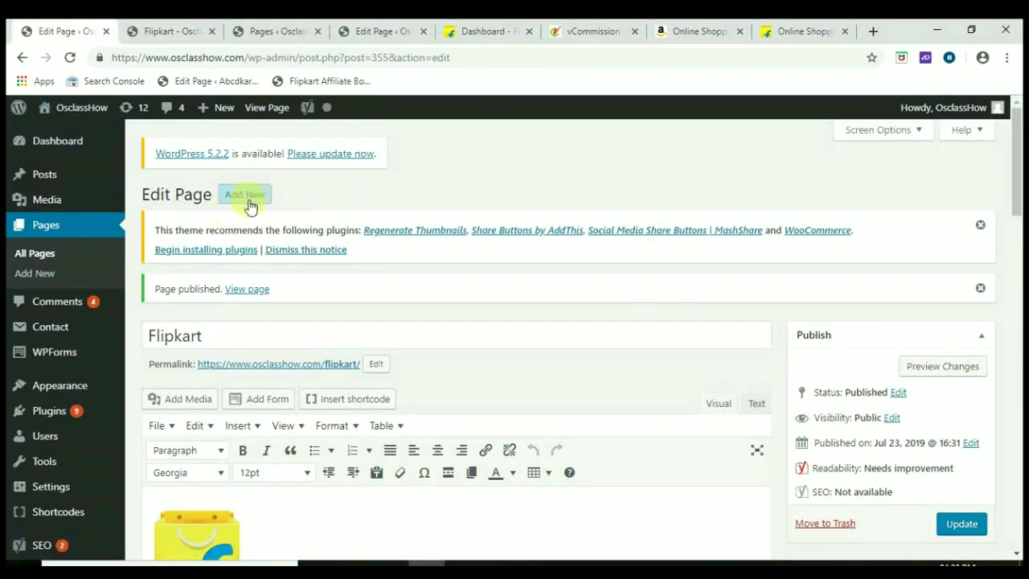
left_click(26, 274)
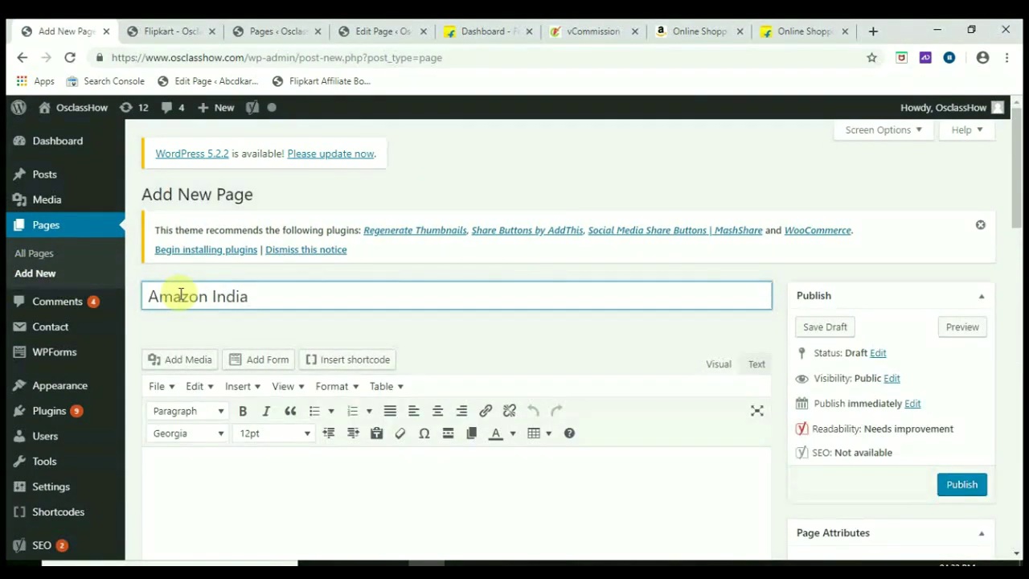
scroll(217, 362, "down", 2)
left_click(179, 211)
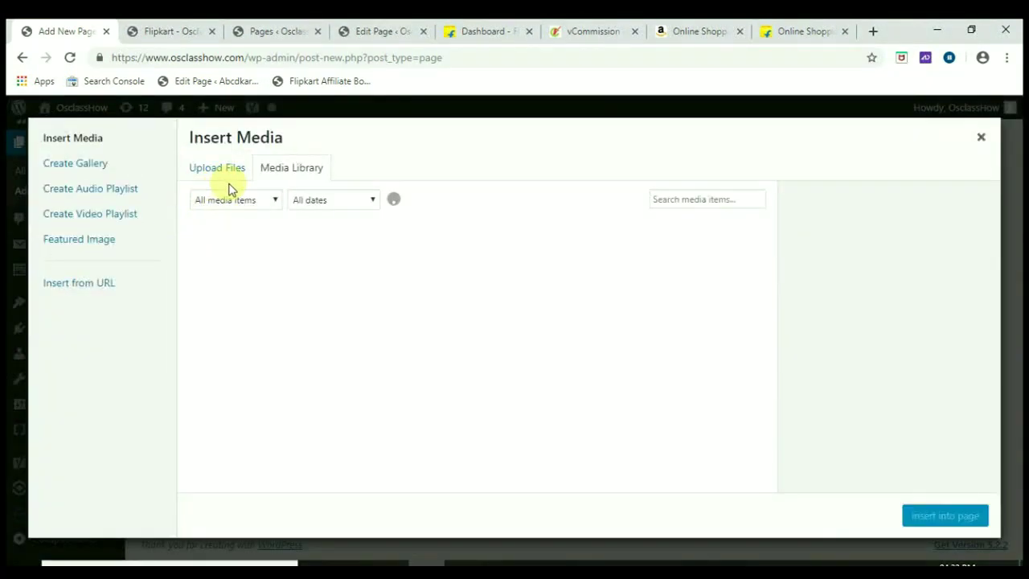
left_click(476, 277)
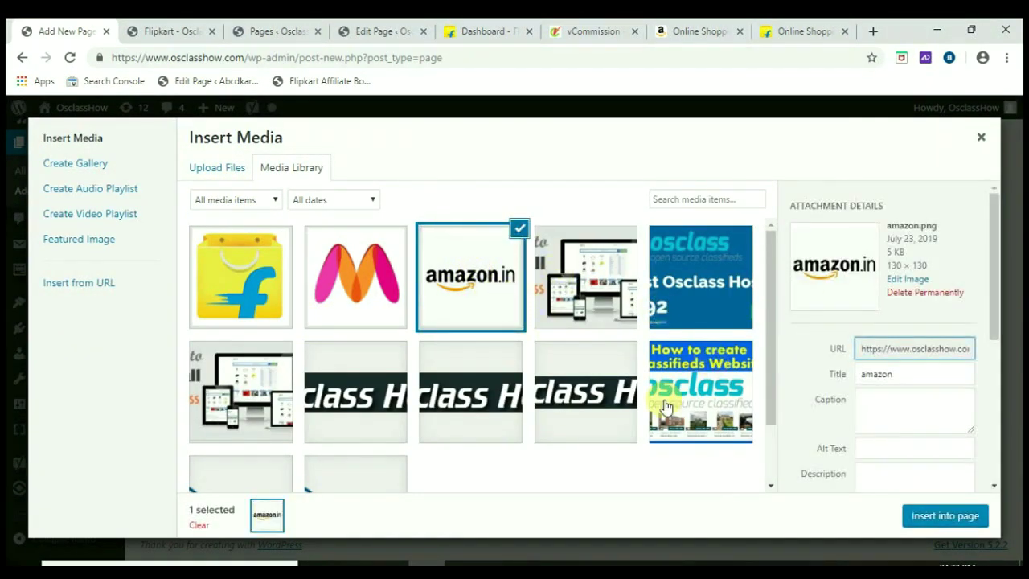
left_click(944, 515)
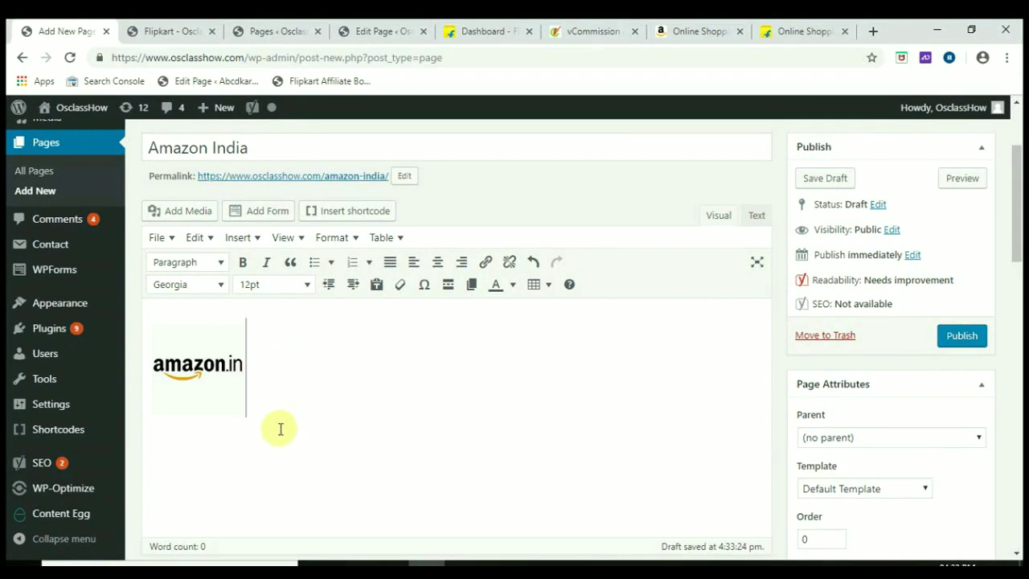
Find the Button shortcode with the search word "button" and open its settings for the Amazon India page.
left_click(356, 211)
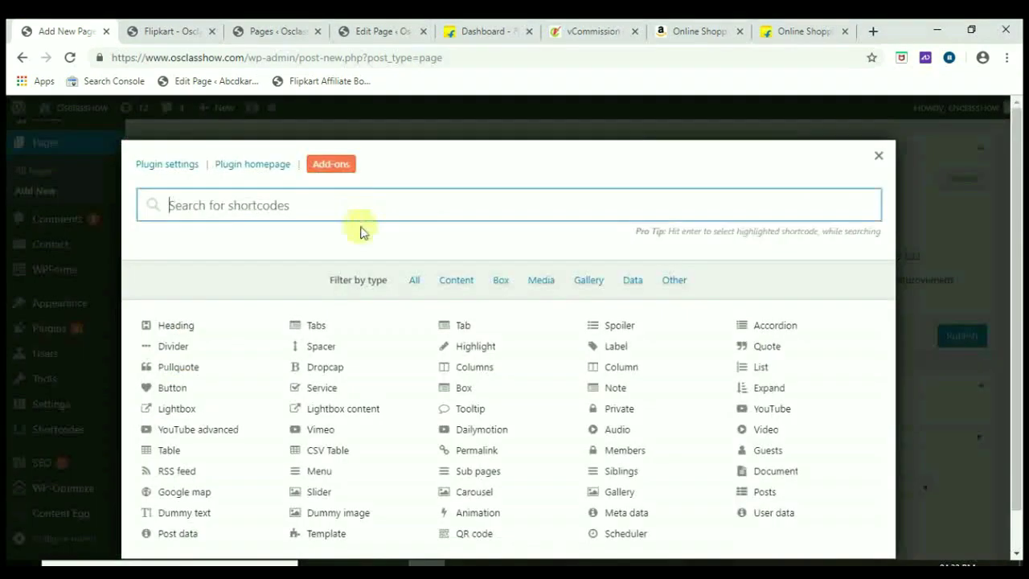
type("button")
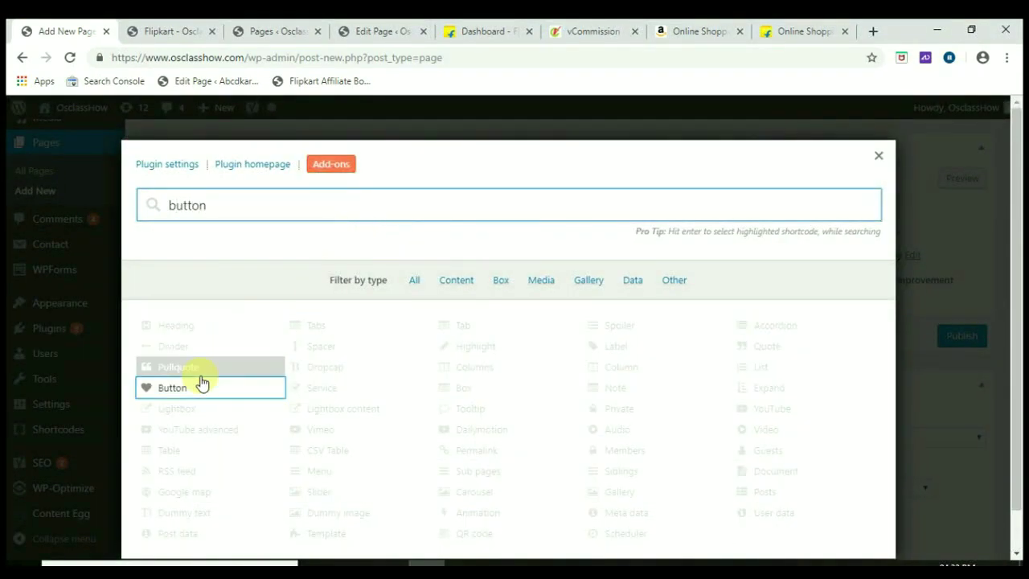
left_click(195, 386)
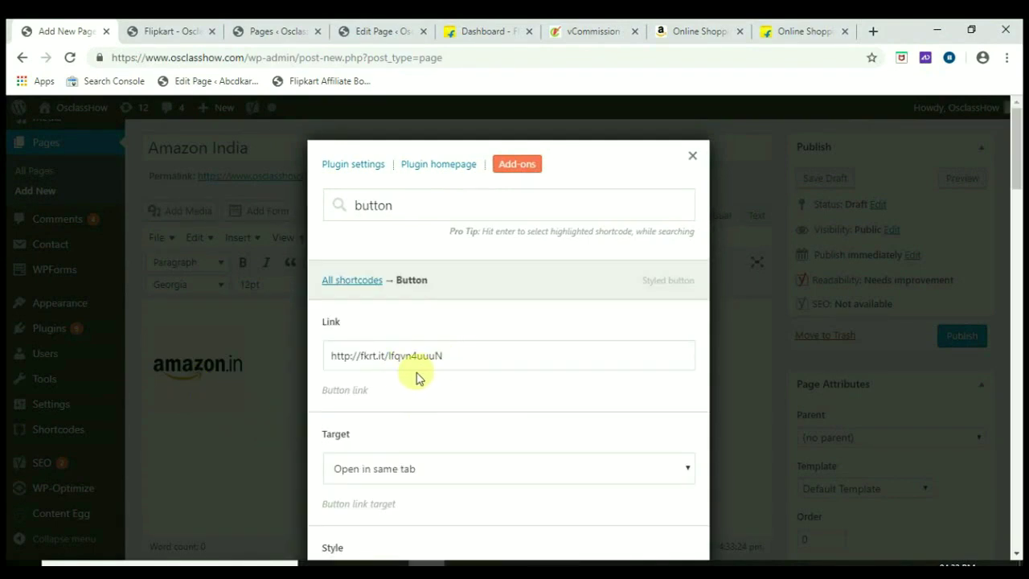
Switch to the Amazon site, generate a short text affiliate link for its home page and copy it.
left_click(693, 33)
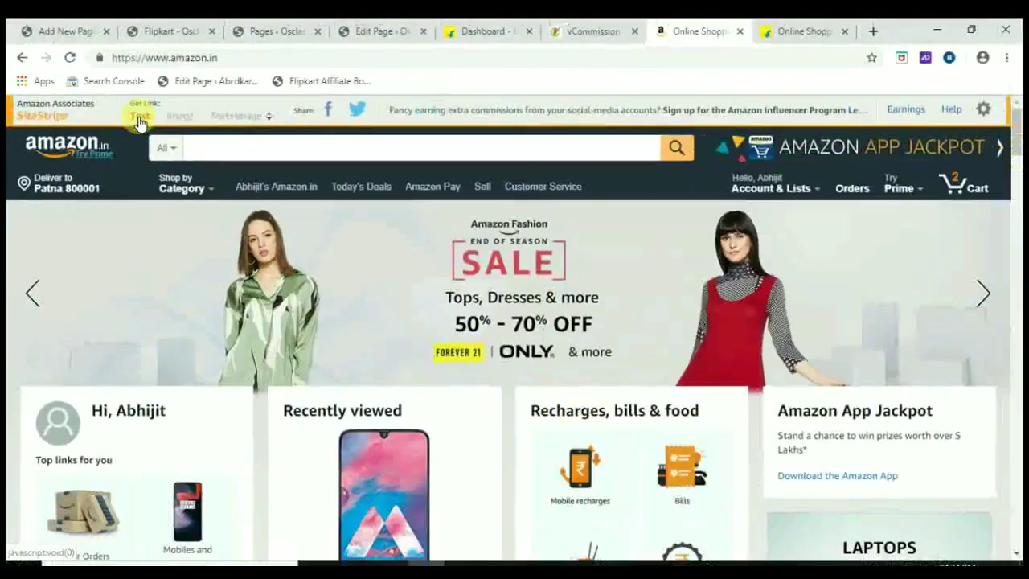
left_click(139, 119)
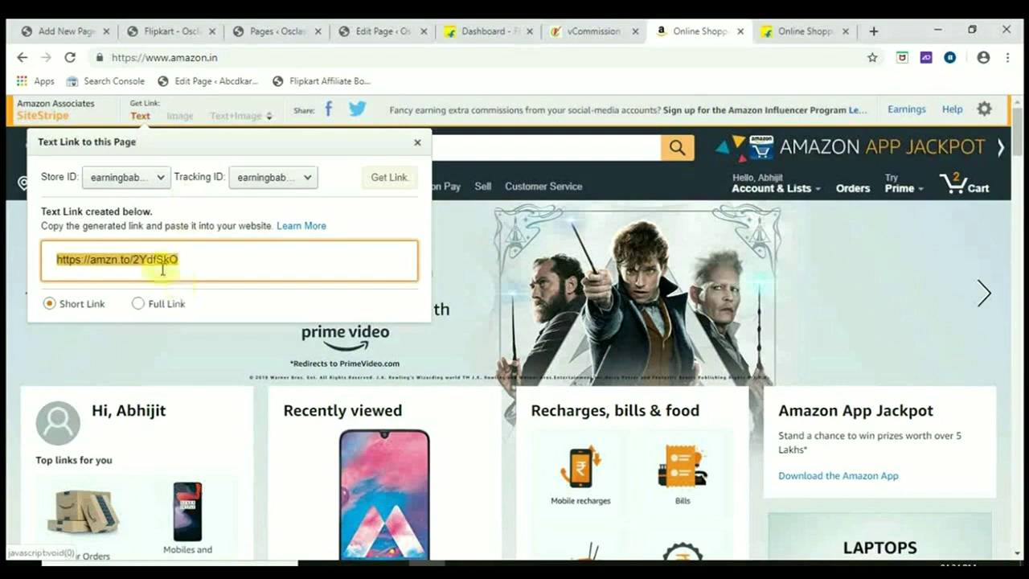
right_click(132, 258)
left_click(178, 270)
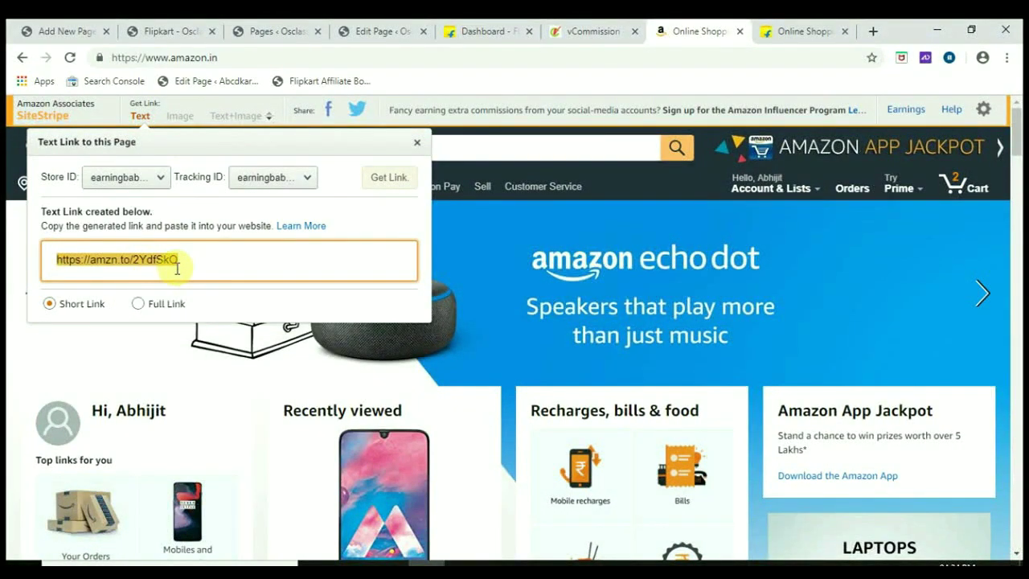
left_click(66, 30)
scroll(432, 367, "down", 3)
scroll(431, 408, "up", 2)
left_click(405, 212)
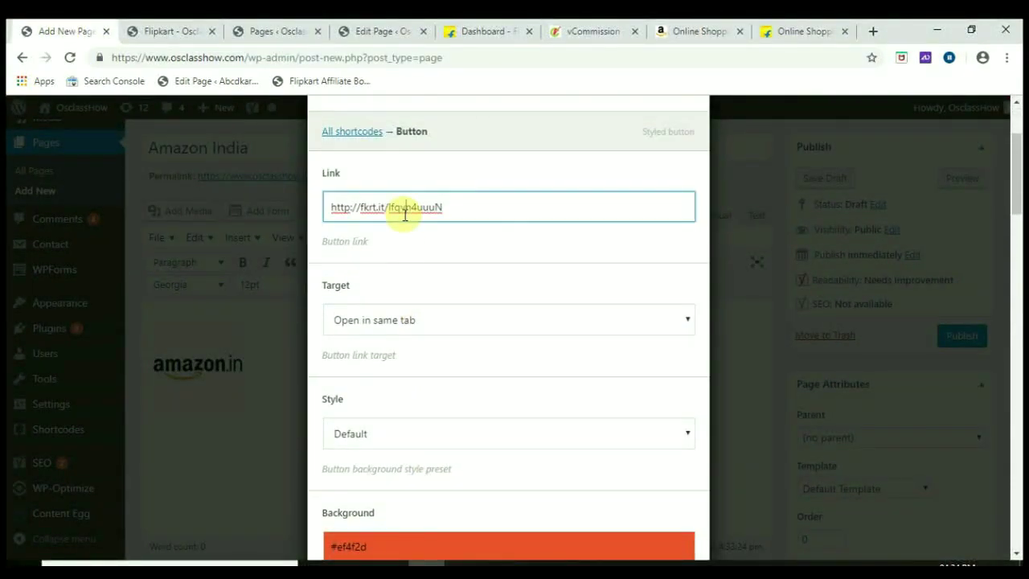
key("BackSpace")
key("ctrl+v")
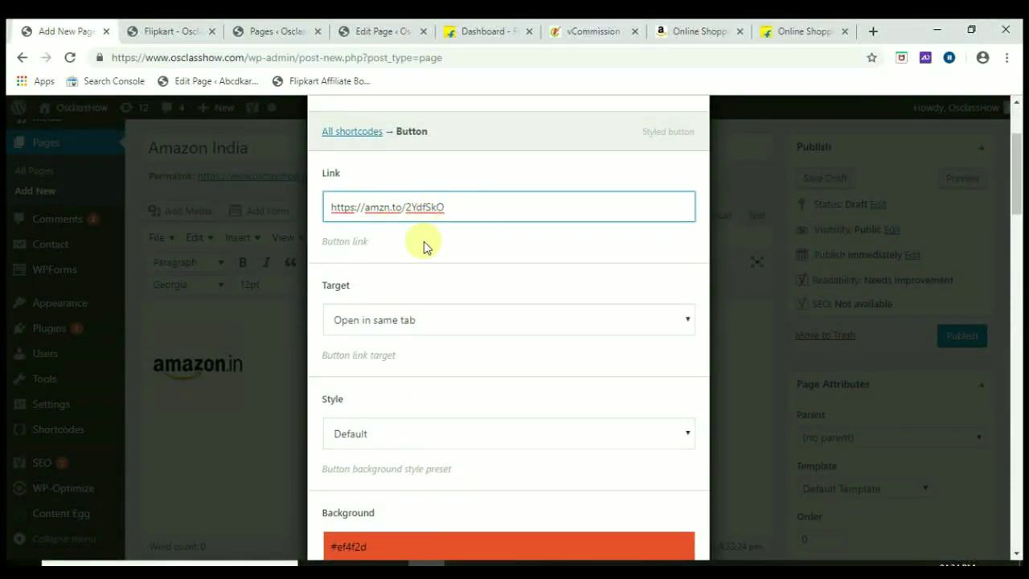
scroll(438, 323, "down", 10)
scroll(436, 325, "down", 5)
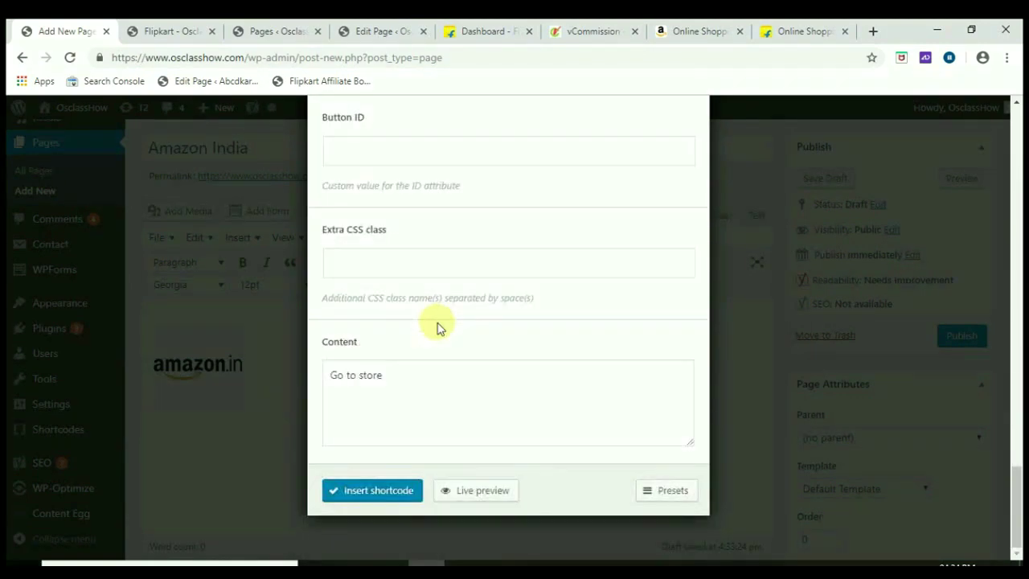
left_click(378, 490)
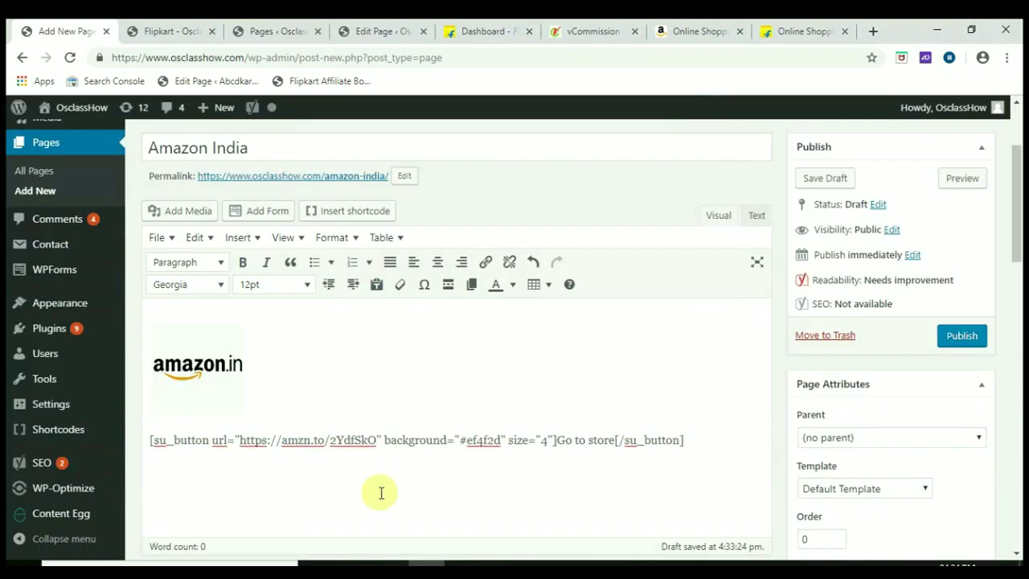
Publish the Amazon India page and open it in a new tab to check its logo and store button.
left_click(961, 335)
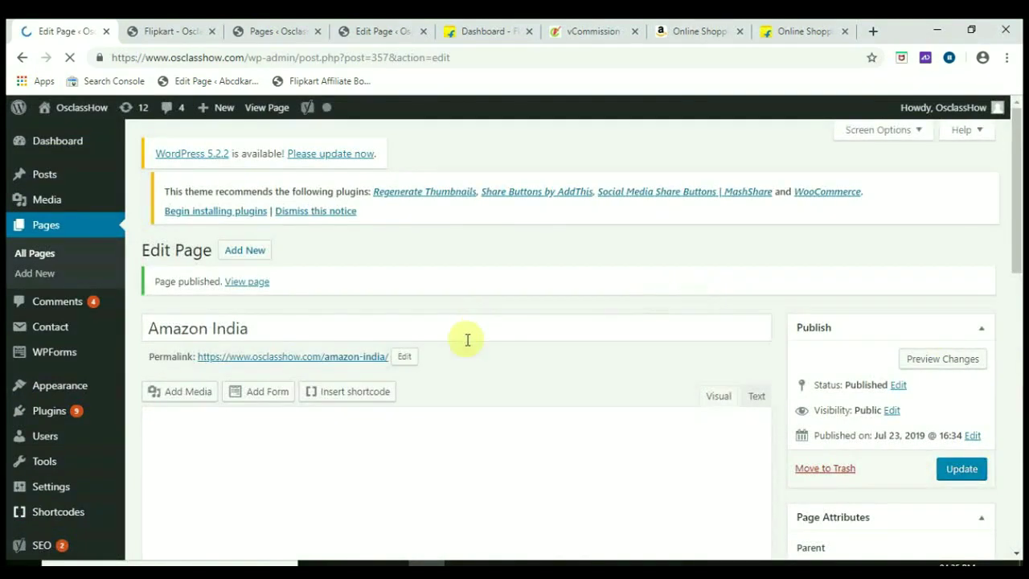
right_click(354, 366)
left_click(381, 377)
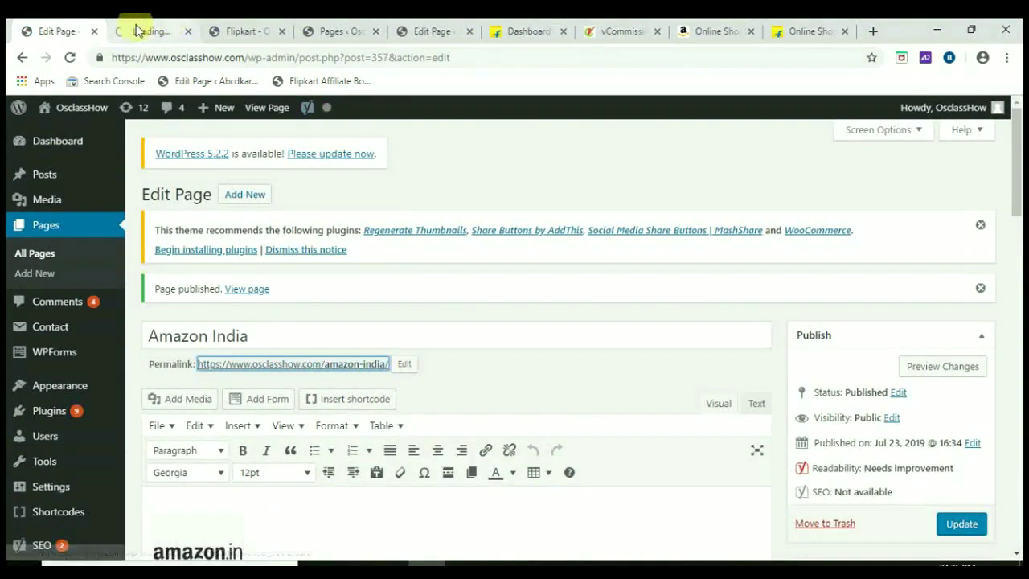
left_click(138, 31)
scroll(316, 446, "down", 3)
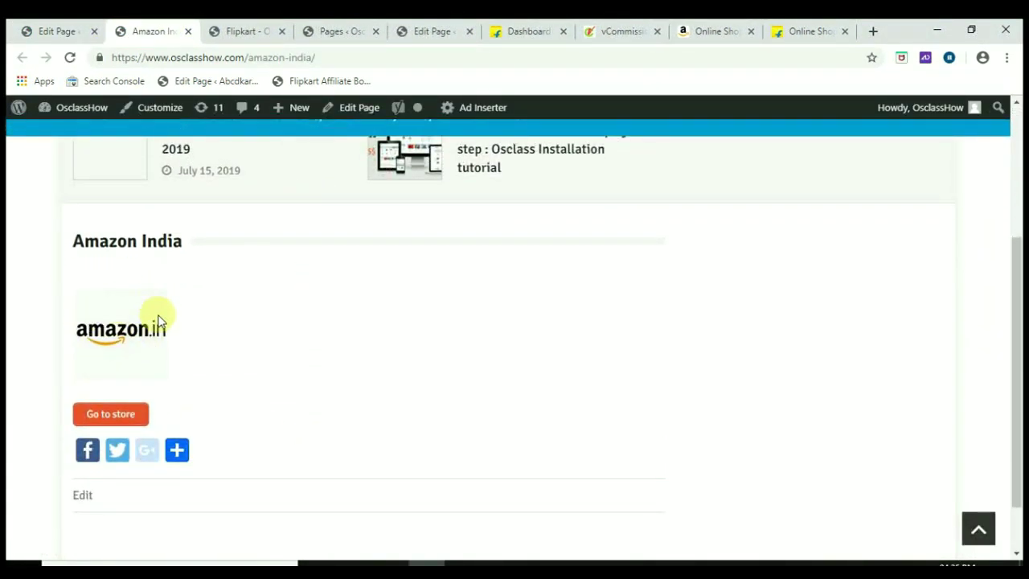
Copy the web address of the published Amazon India page.
left_click(186, 58)
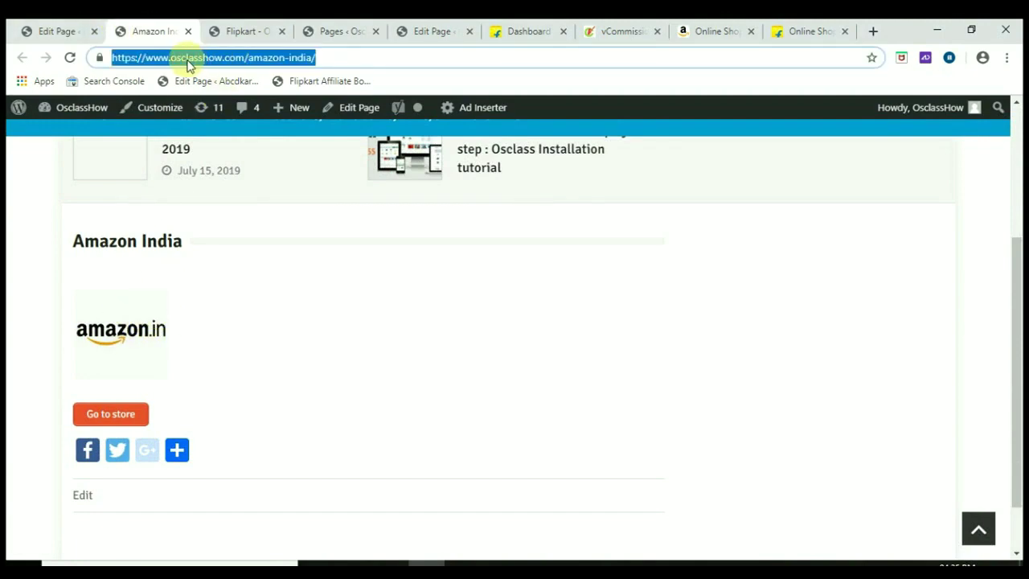
right_click(209, 62)
left_click(245, 140)
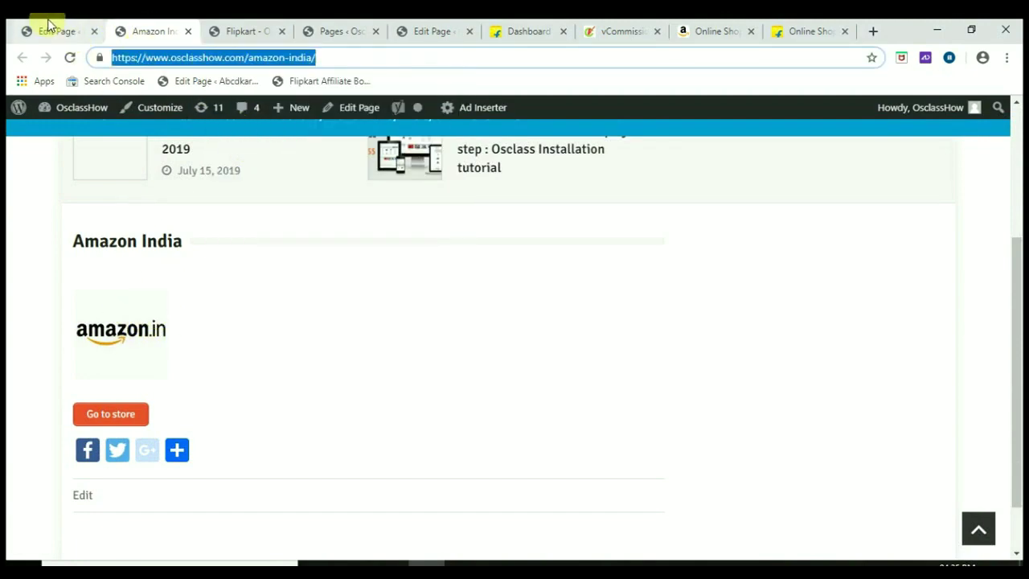
Return to the front page editor and link the Amazon logo to the copied Amazon India page address.
left_click(346, 30)
left_click(432, 31)
left_click(197, 366)
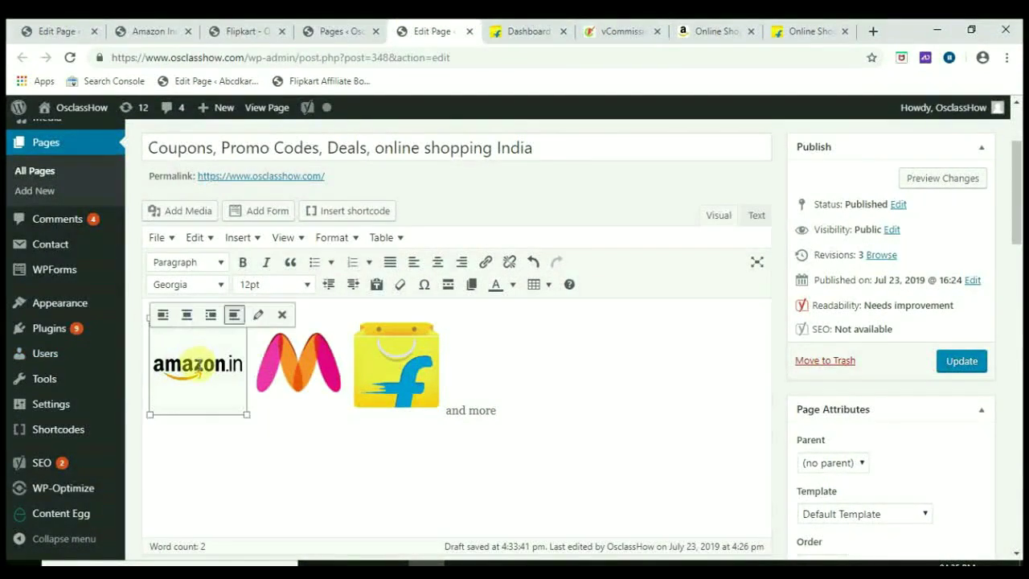
left_click(485, 263)
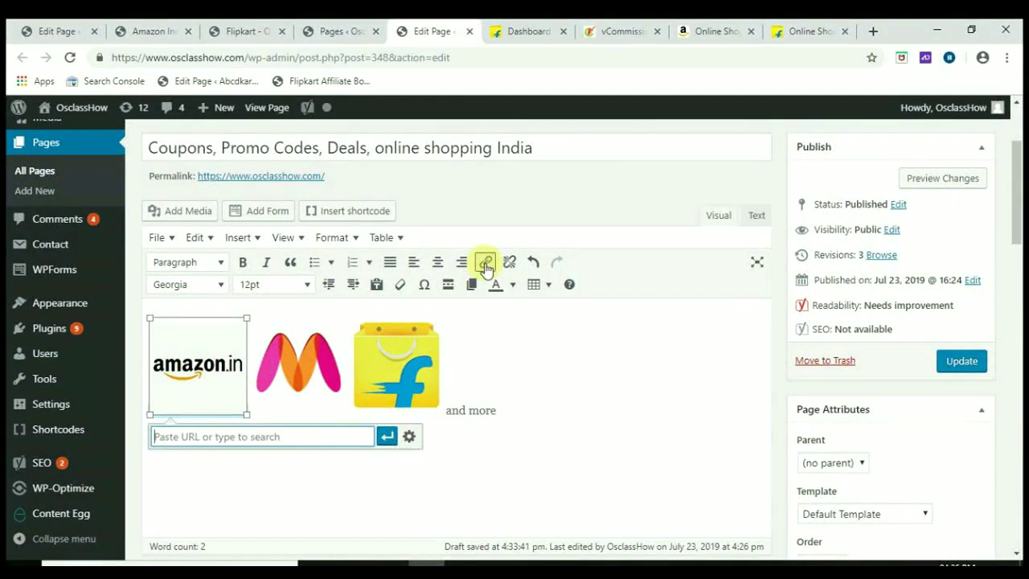
key("ctrl+v")
left_click(387, 435)
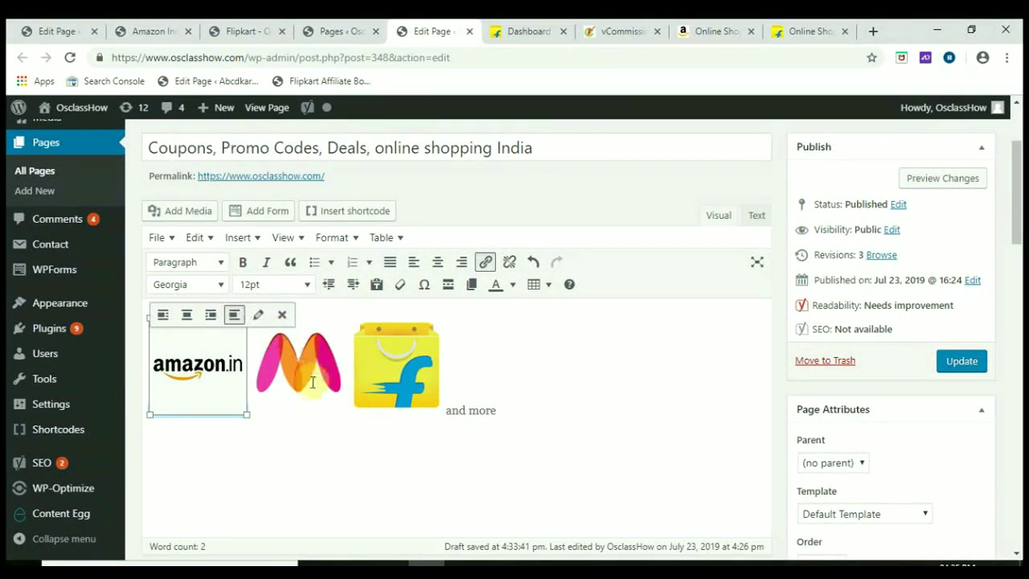
Create a new page titled "Myntra" and insert the Myntra logo from the media library.
left_click(64, 29)
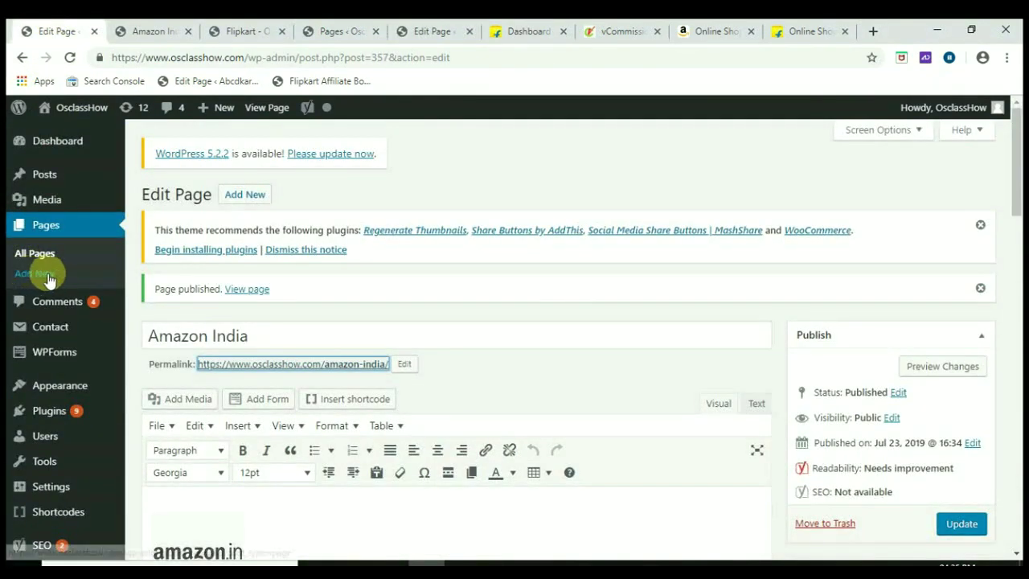
left_click(35, 277)
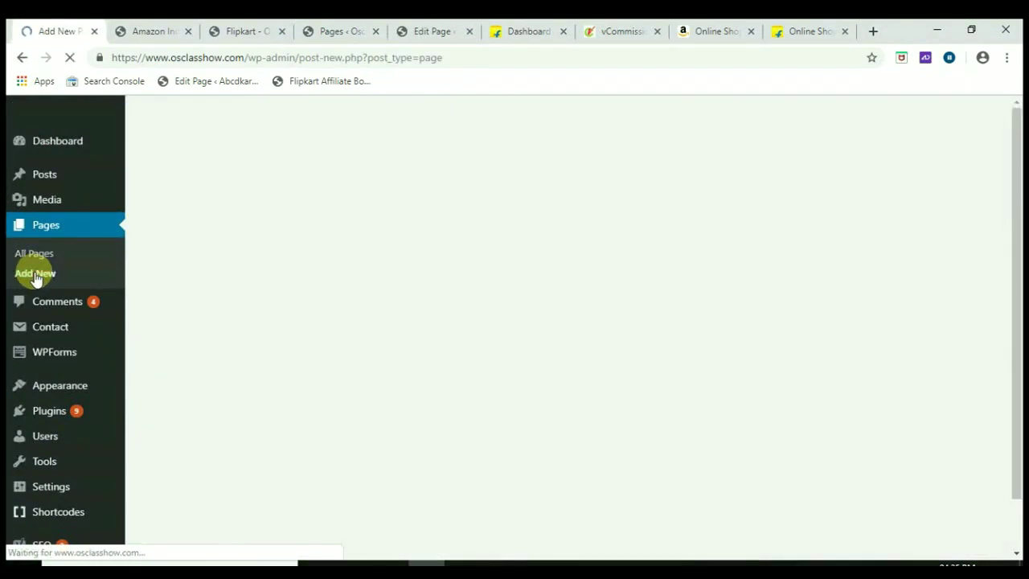
type("Myntra")
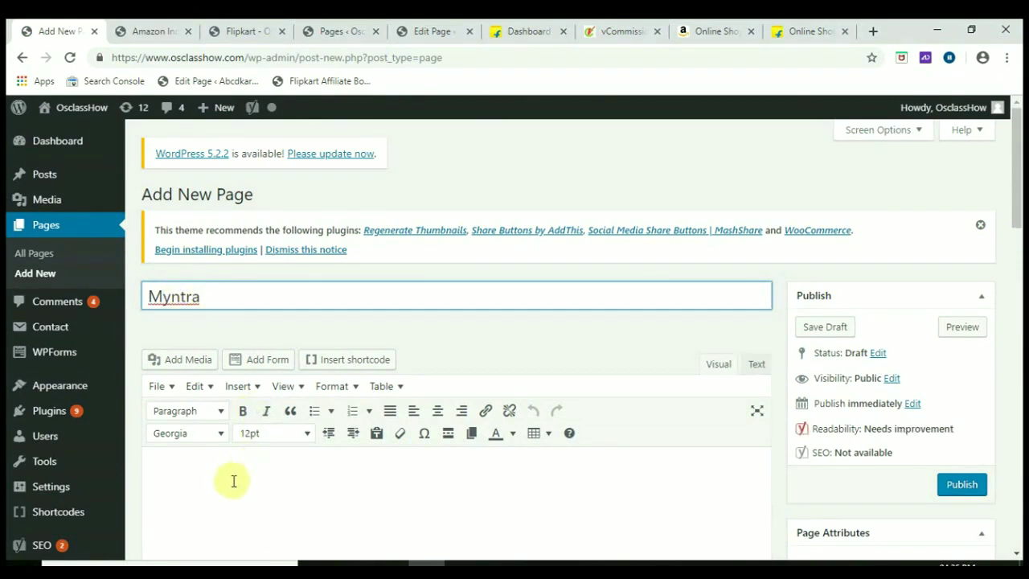
left_click(233, 480)
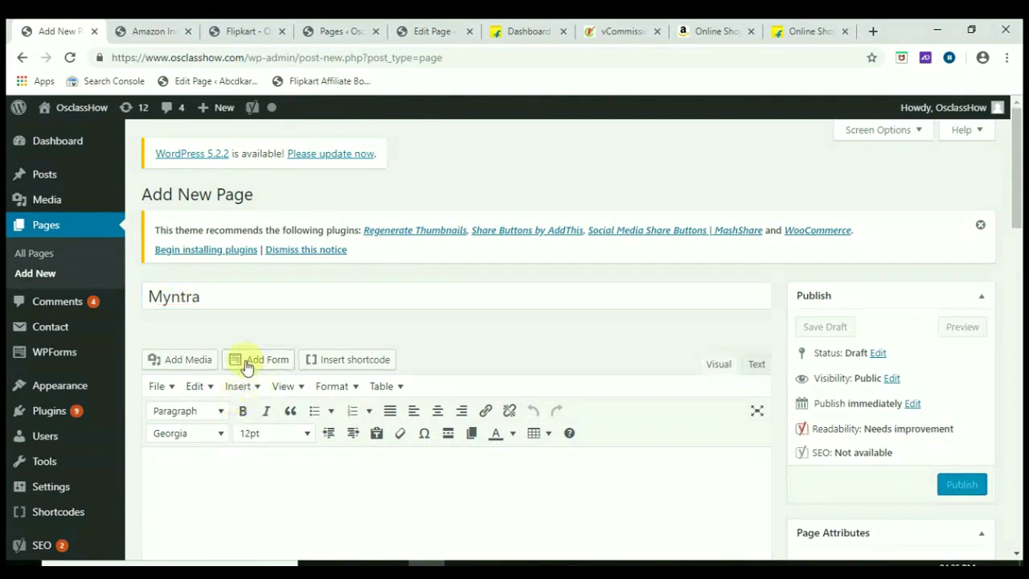
left_click(194, 367)
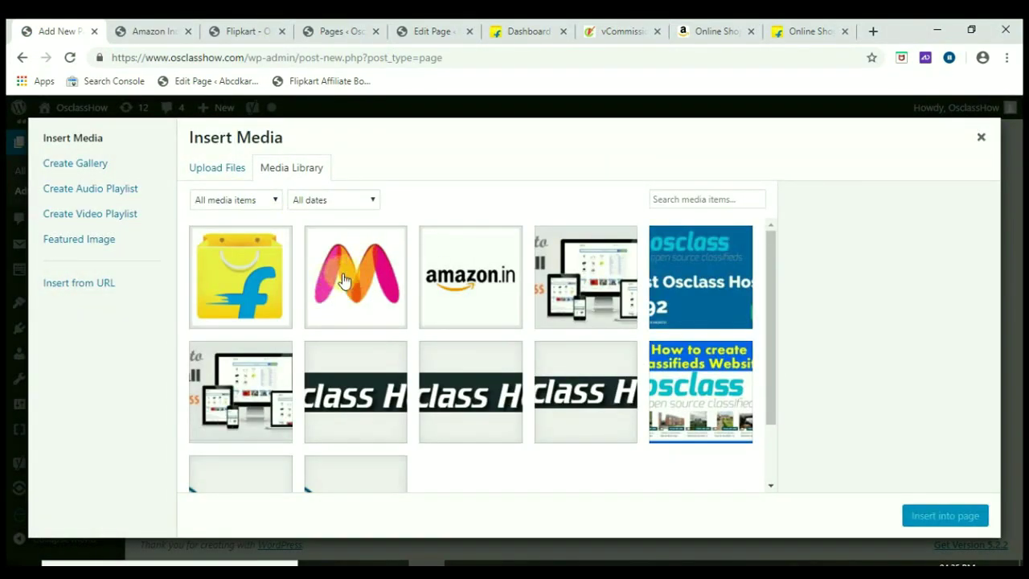
left_click(343, 279)
left_click(941, 515)
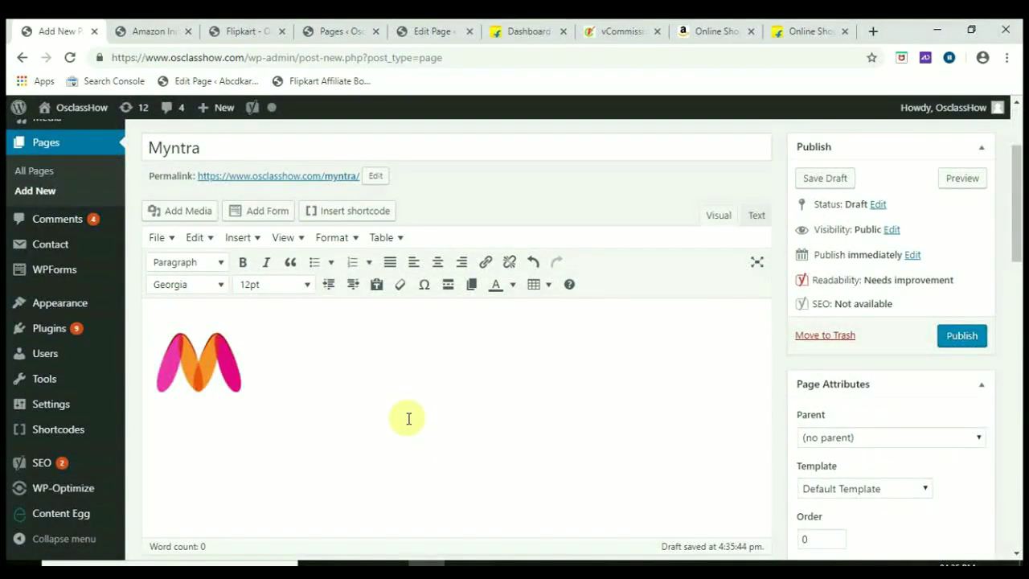
Find the Button shortcode for the Myntra page and open its settings.
left_click(363, 222)
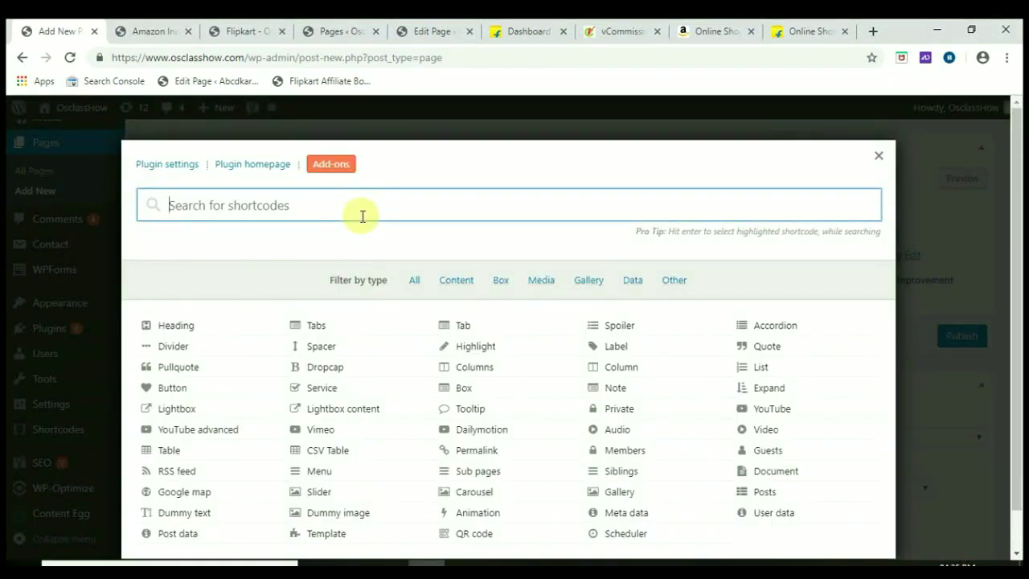
type("button")
left_click(191, 391)
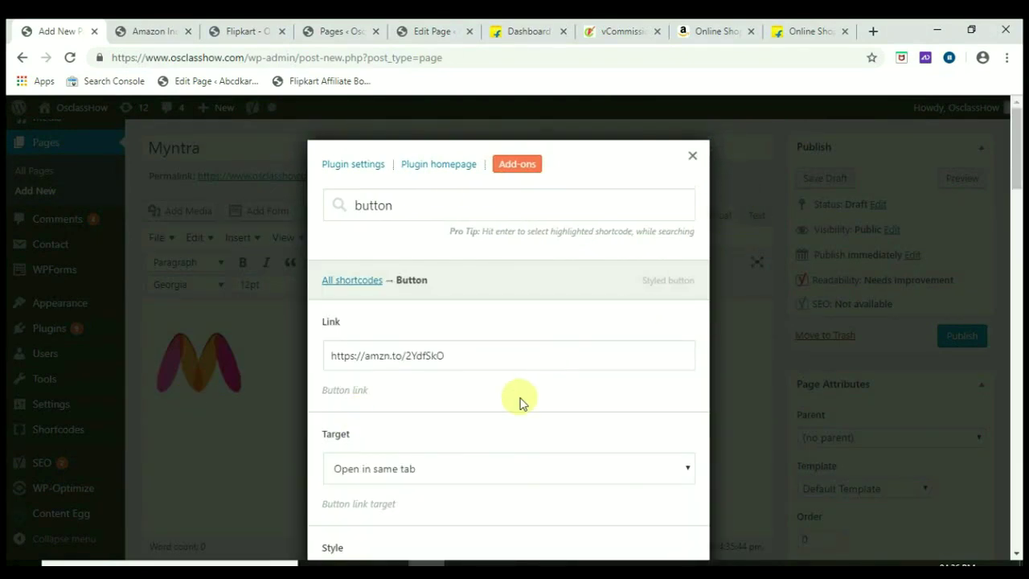
Switch to vCommission, search the offers for "Myntra", and copy the tracking link of the Myntra.com CPS - India offer.
left_click(635, 31)
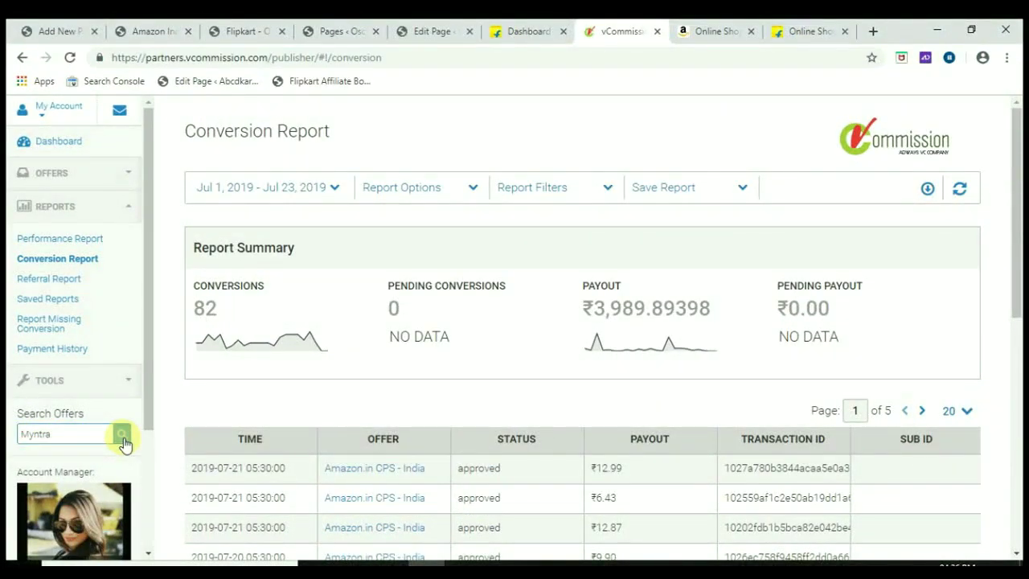
left_click(121, 436)
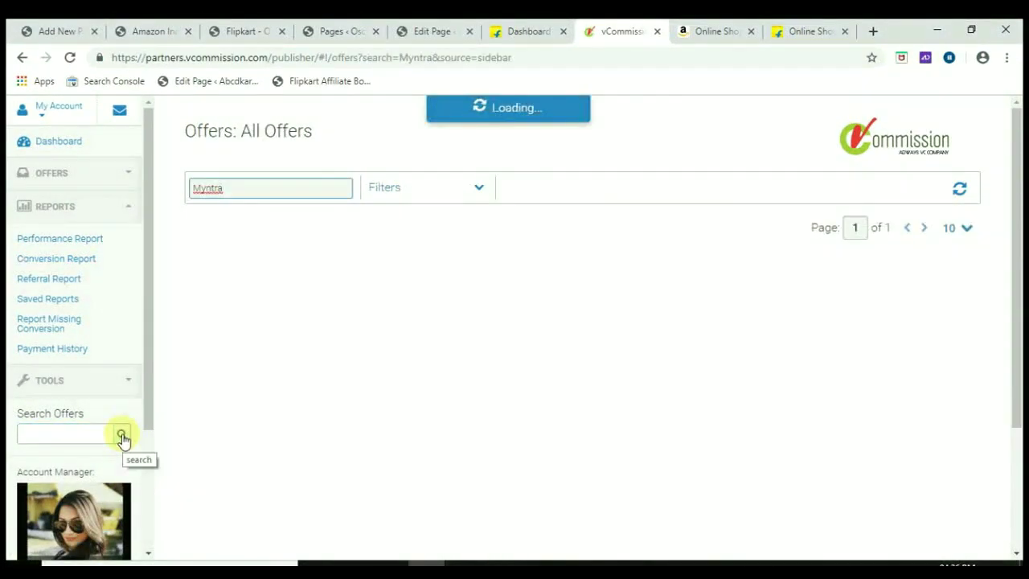
left_click(345, 299)
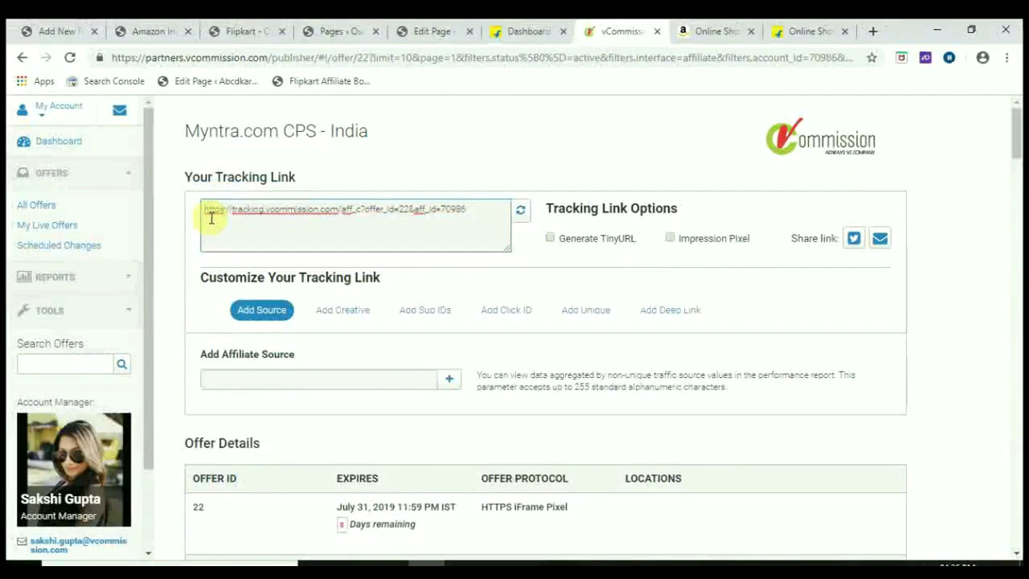
left_click_drag(209, 218, 489, 220)
key("ctrl+c")
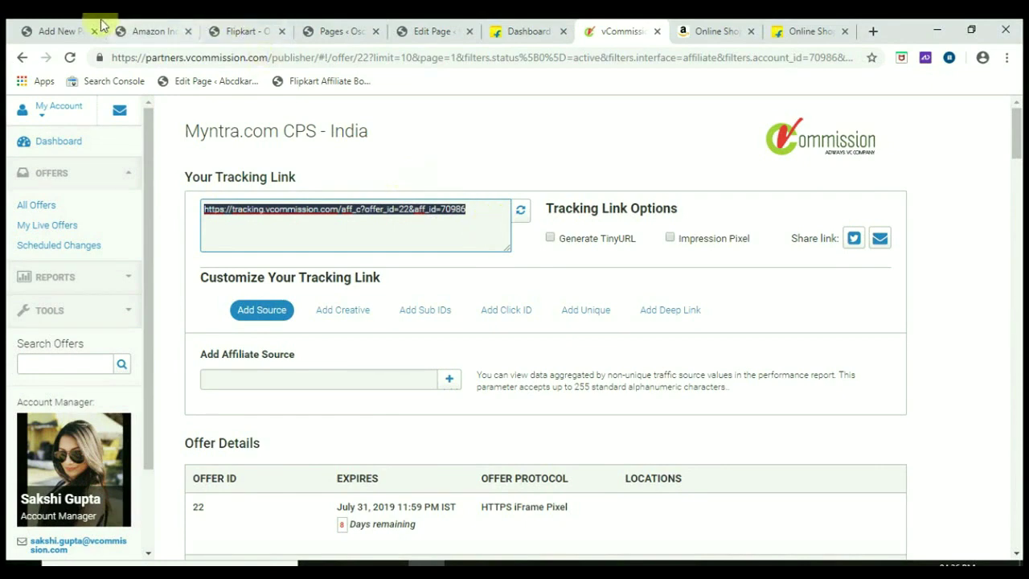
Back in the Myntra page editor, replace the button's link with the copied tracking link and insert the "Go to store" button shortcode.
left_click(57, 29)
triple_click(417, 353)
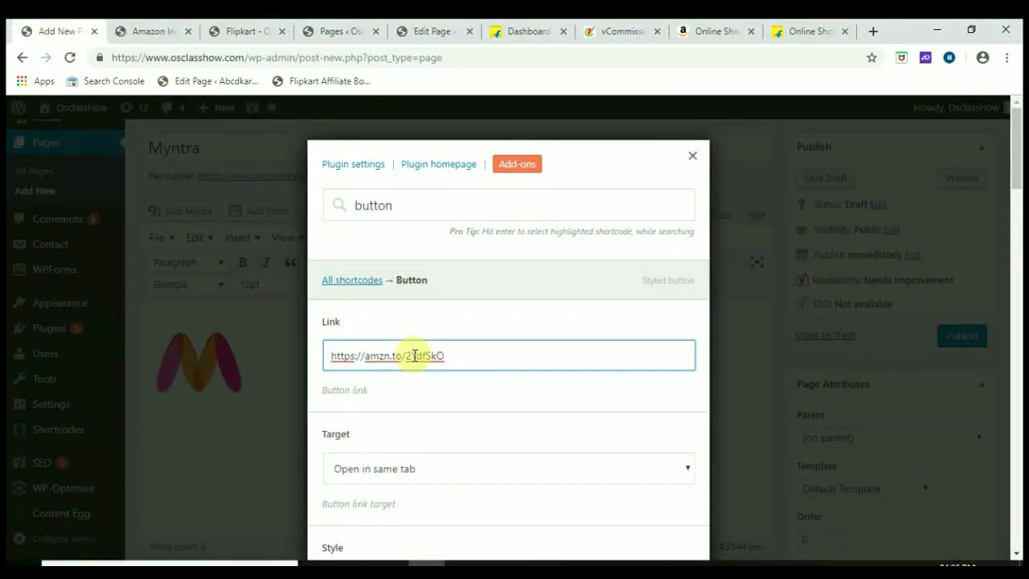
key("BackSpace")
key("ctrl+v")
scroll(446, 388, "down", 15)
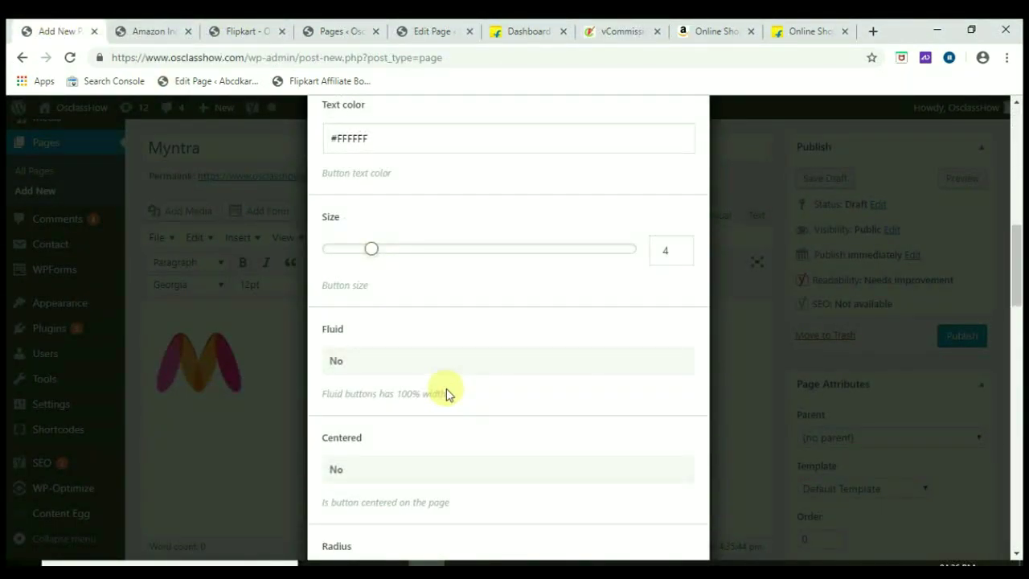
scroll(449, 388, "down", 3)
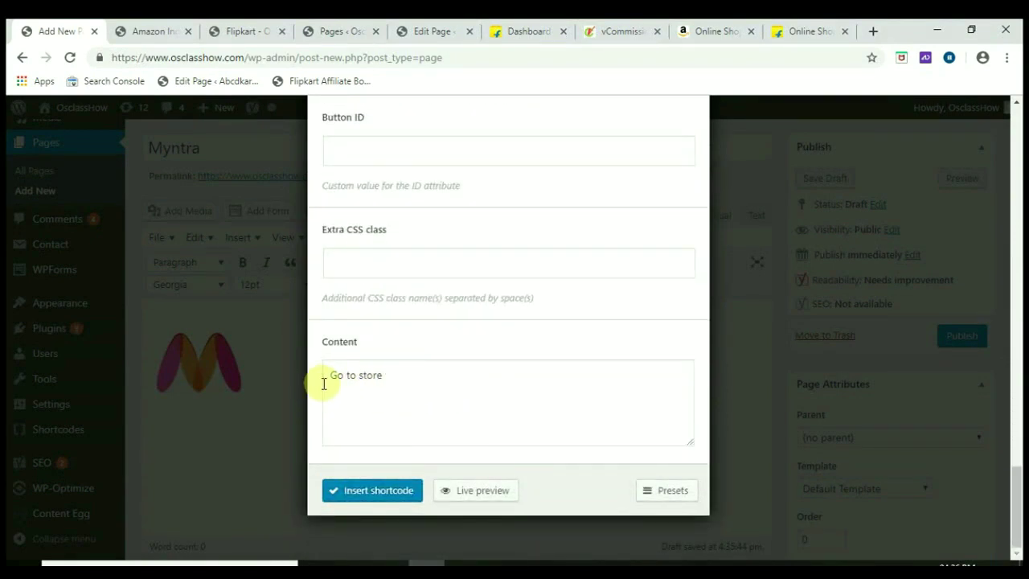
left_click(361, 496)
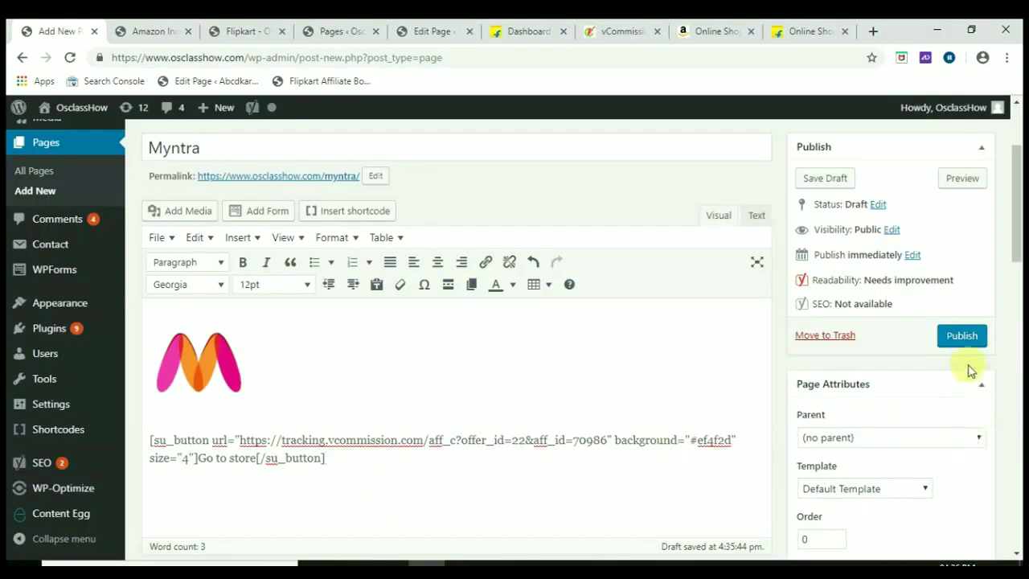
Publish the Myntra page and copy its permalink address.
left_click(963, 337)
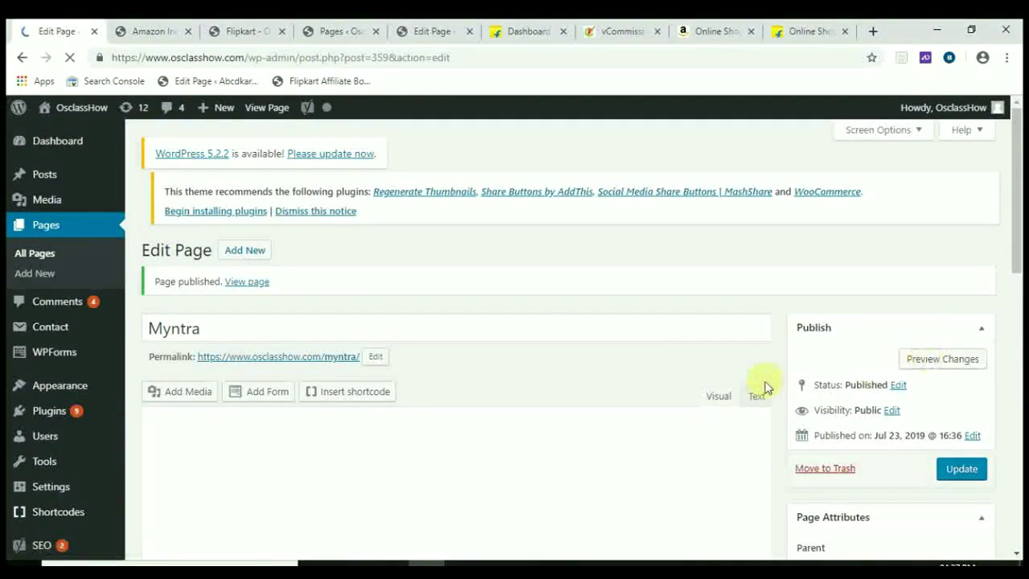
right_click(313, 369)
left_click(356, 453)
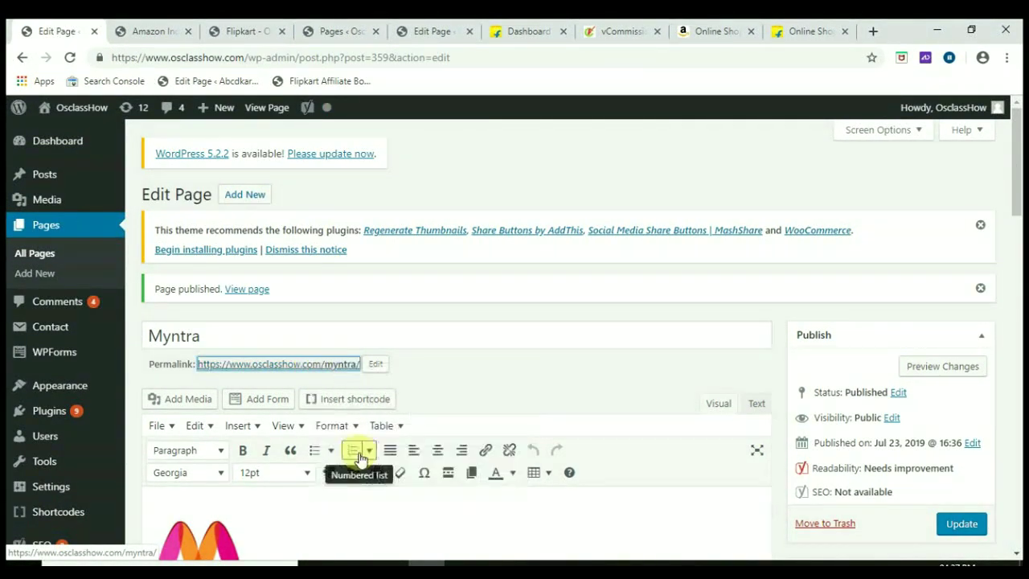
Return to the front page editor and link the Myntra logo to the copied Myntra page address.
left_click(433, 31)
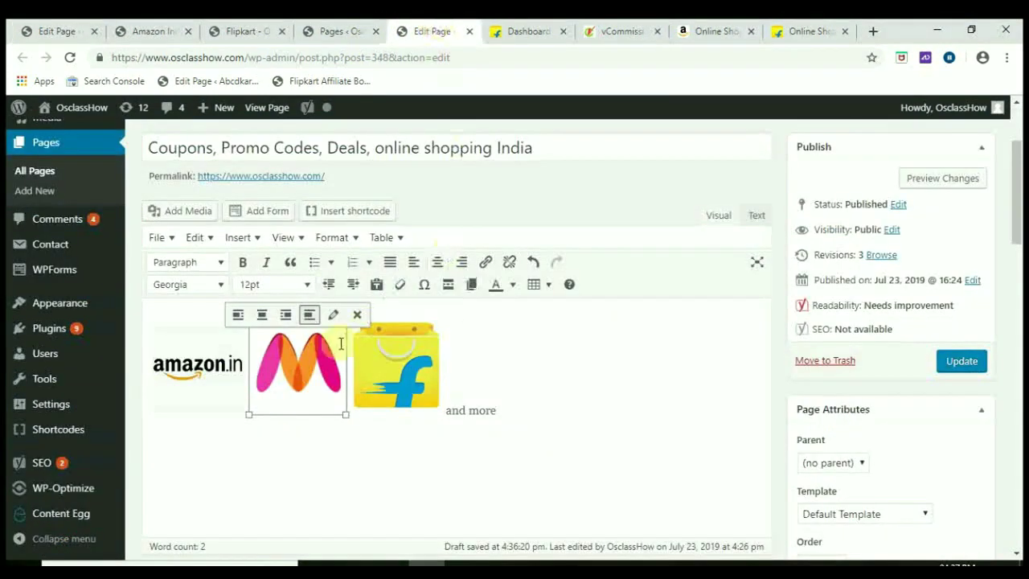
left_click(485, 262)
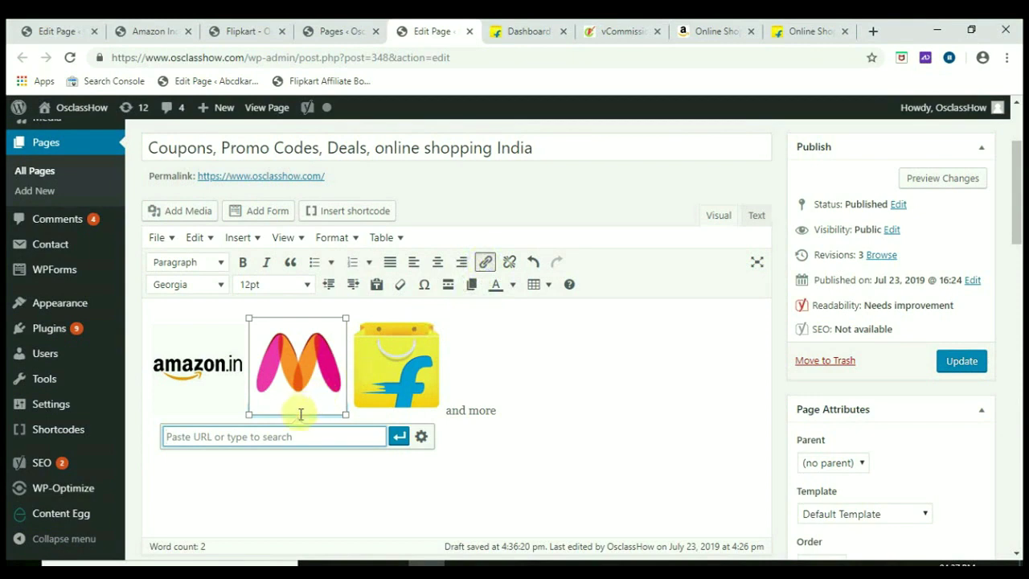
key("ctrl+v")
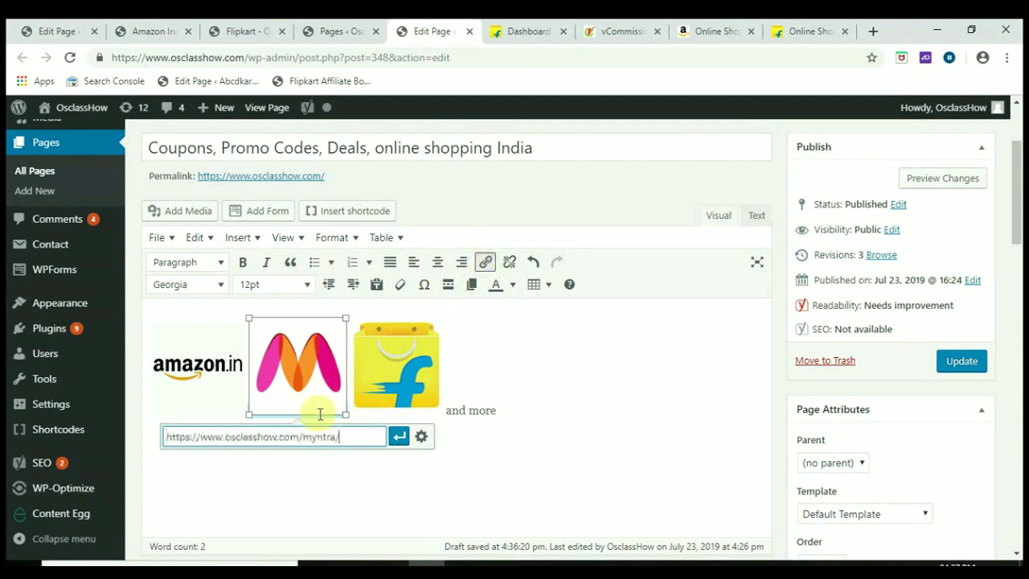
left_click(396, 436)
left_click(423, 454)
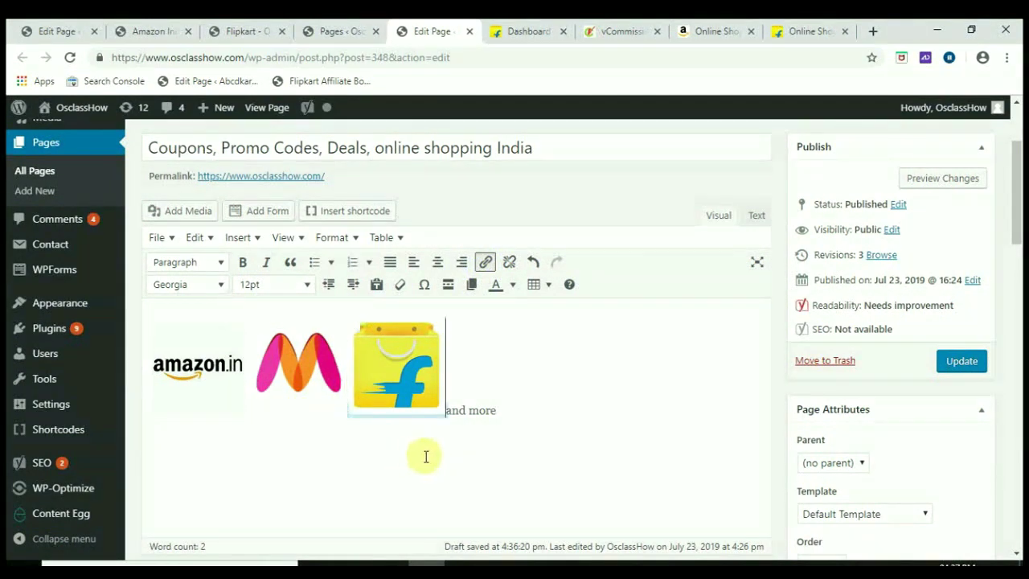
Update the front page and open the live site in a new tab to check its heading and store logos.
left_click(963, 363)
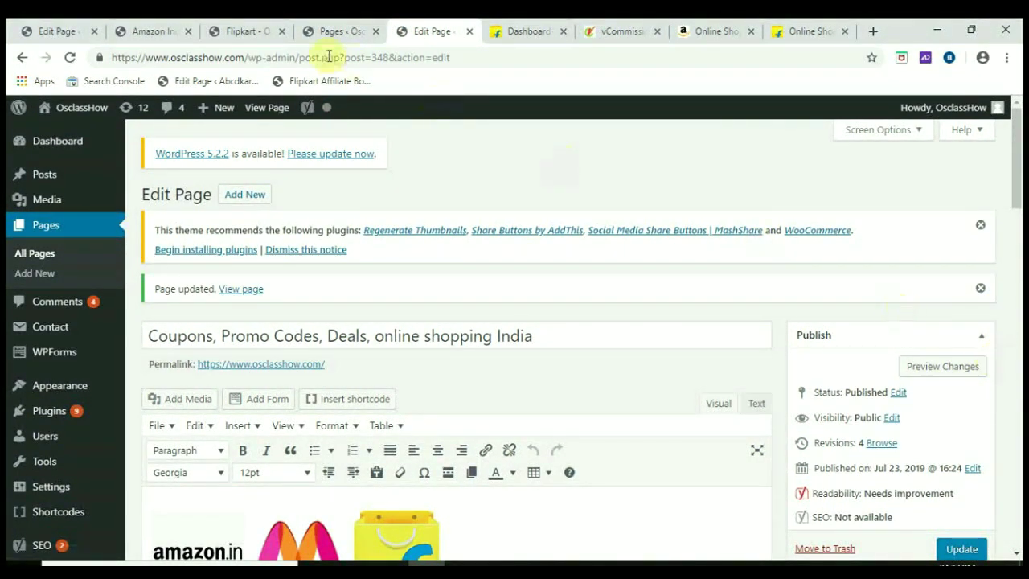
right_click(53, 128)
left_click(83, 142)
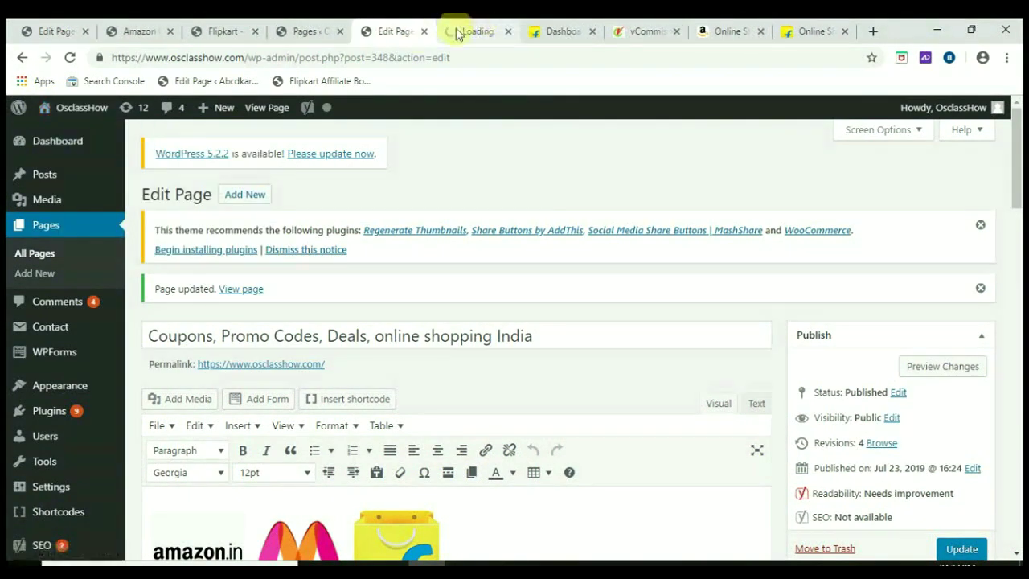
left_click(474, 31)
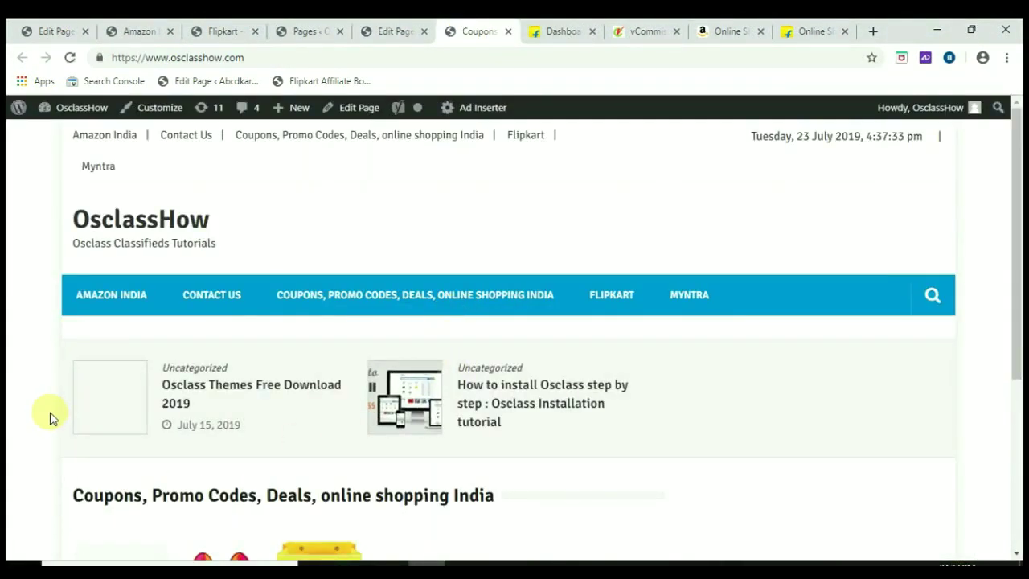
scroll(49, 418, "down", 3)
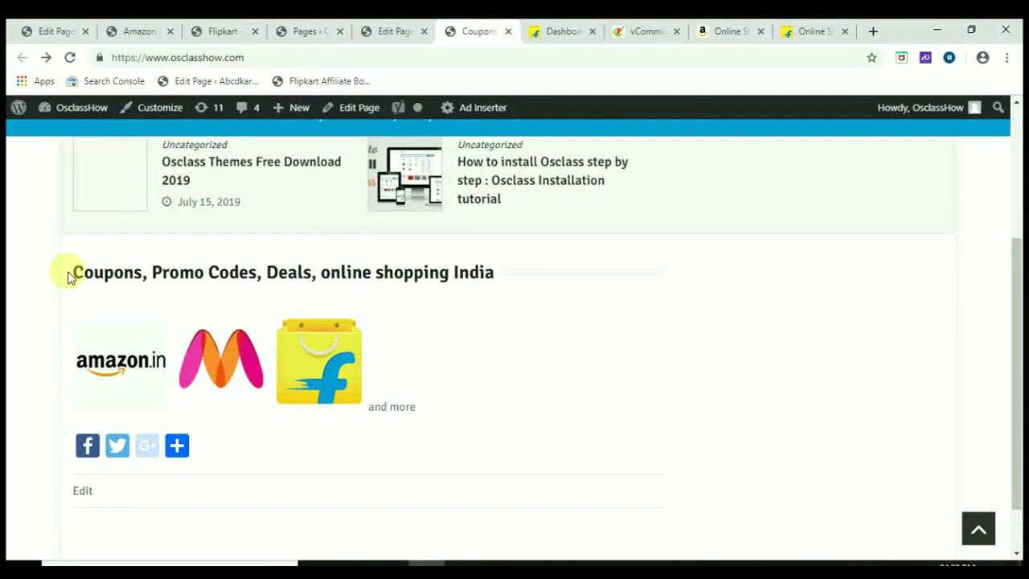
left_click_drag(74, 271, 497, 274)
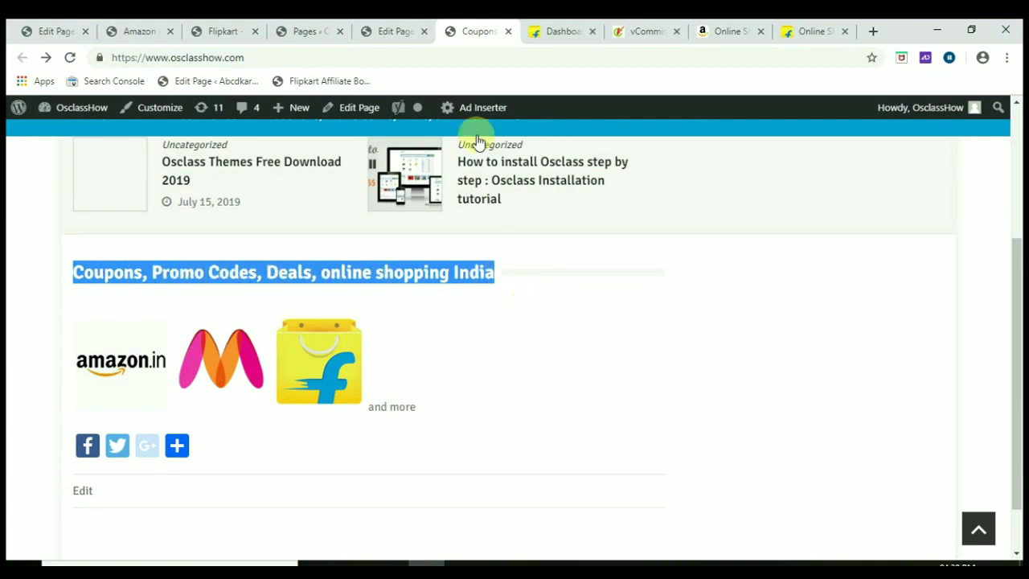
left_click(537, 321)
scroll(538, 322, "up", 2)
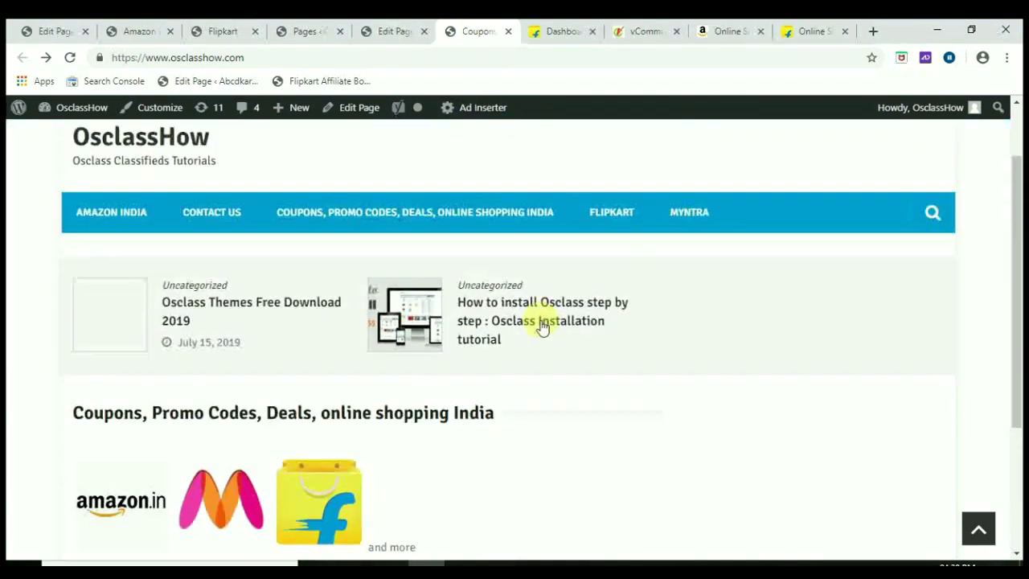
Open the installed plugins list and locate the Title Remover plugin.
left_click(50, 30)
left_click(47, 412)
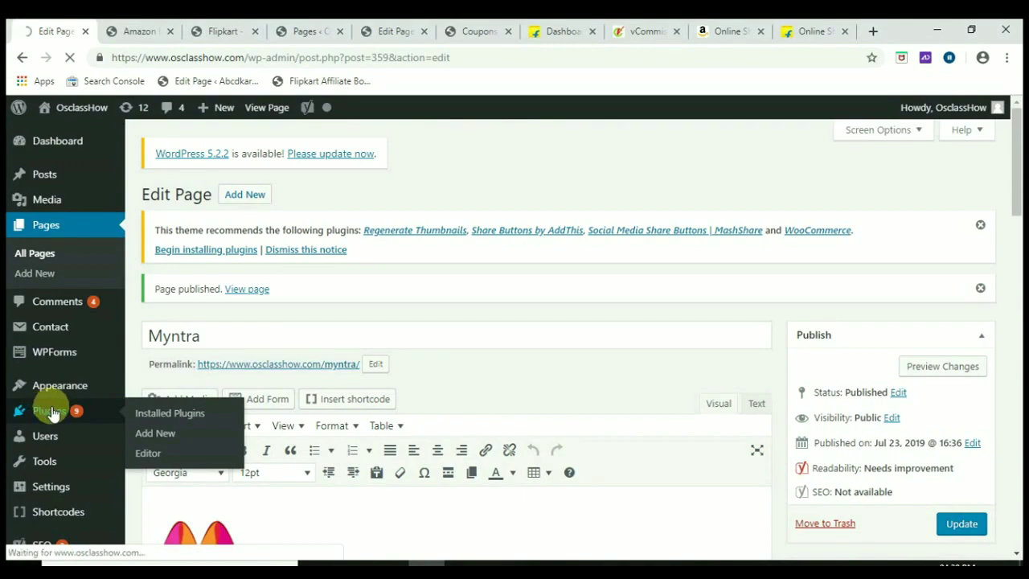
scroll(309, 440, "down", 5)
scroll(311, 441, "down", 8)
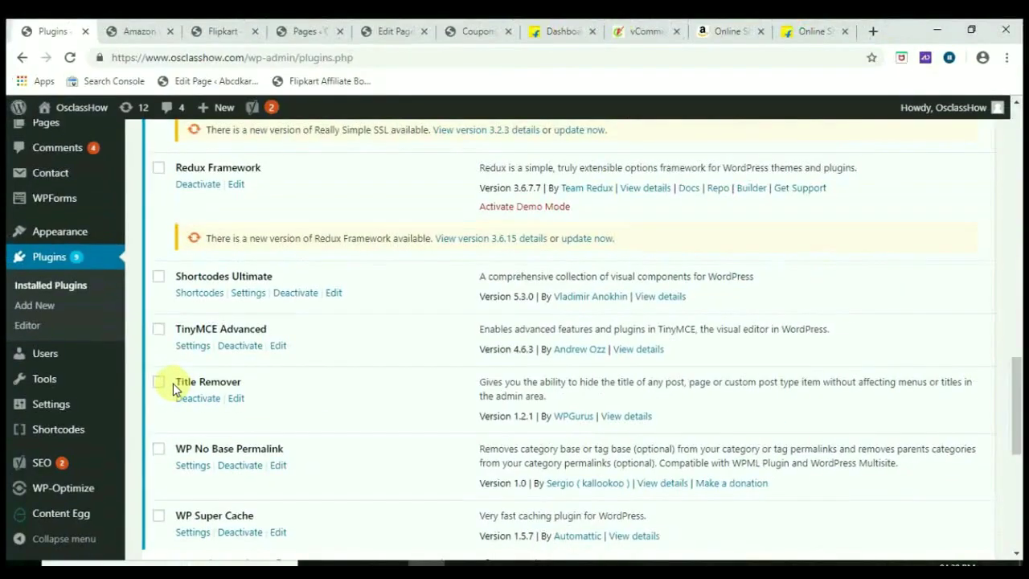
triple_click(173, 384)
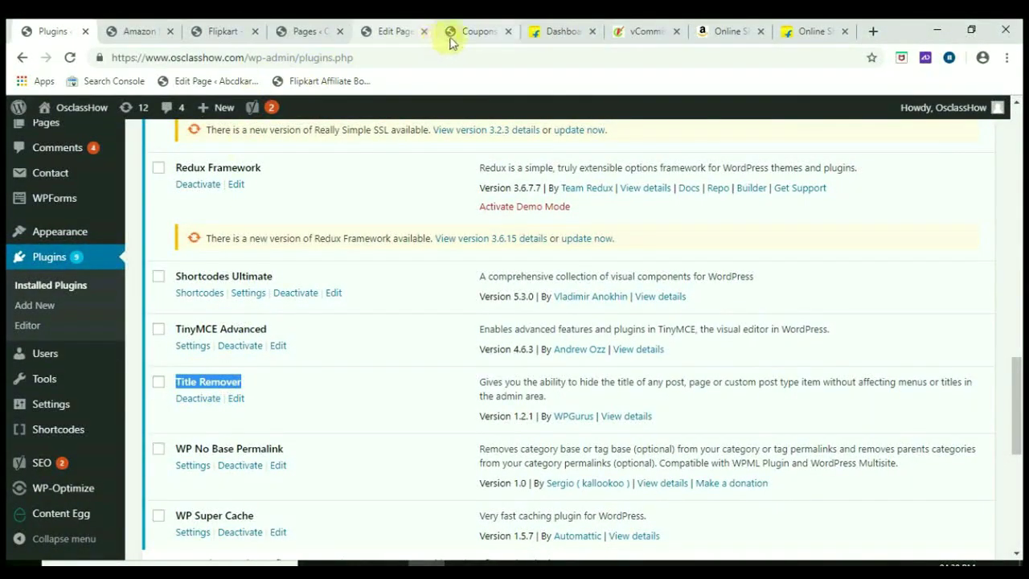
In the front page editor, enable "Hide the title for this item" and update the page.
left_click(400, 32)
scroll(898, 356, "down", 10)
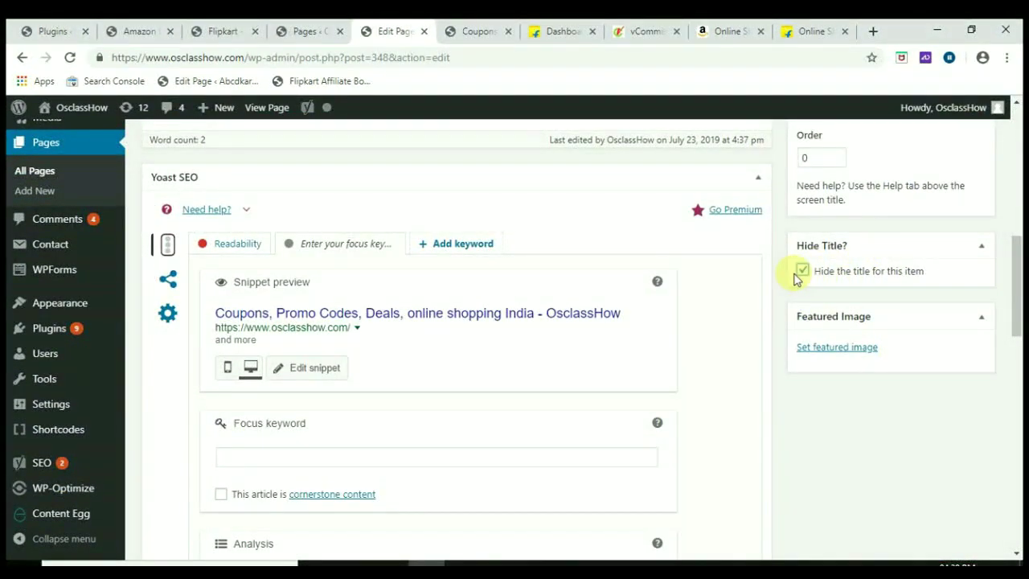
left_click(795, 275)
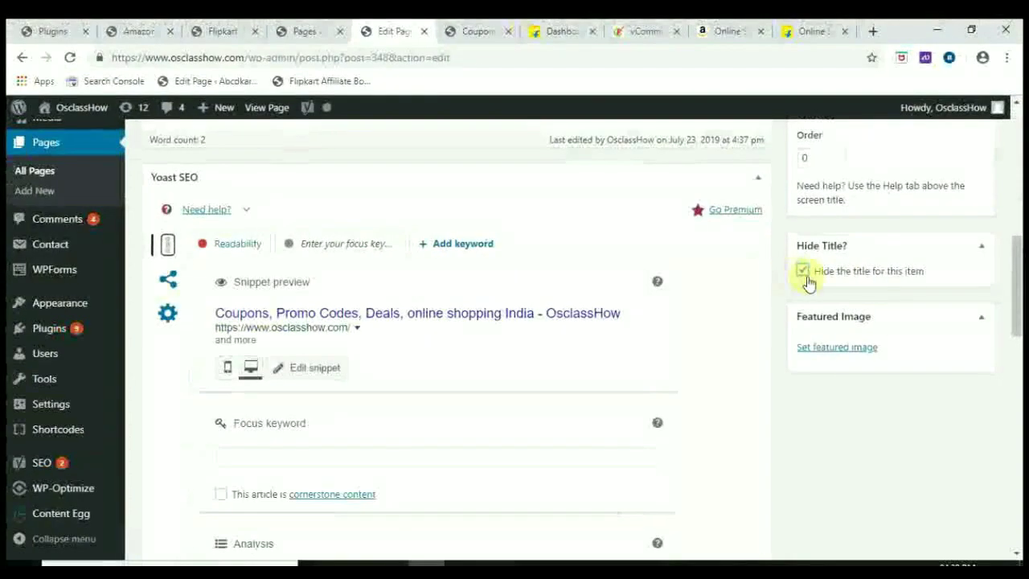
left_click(956, 400)
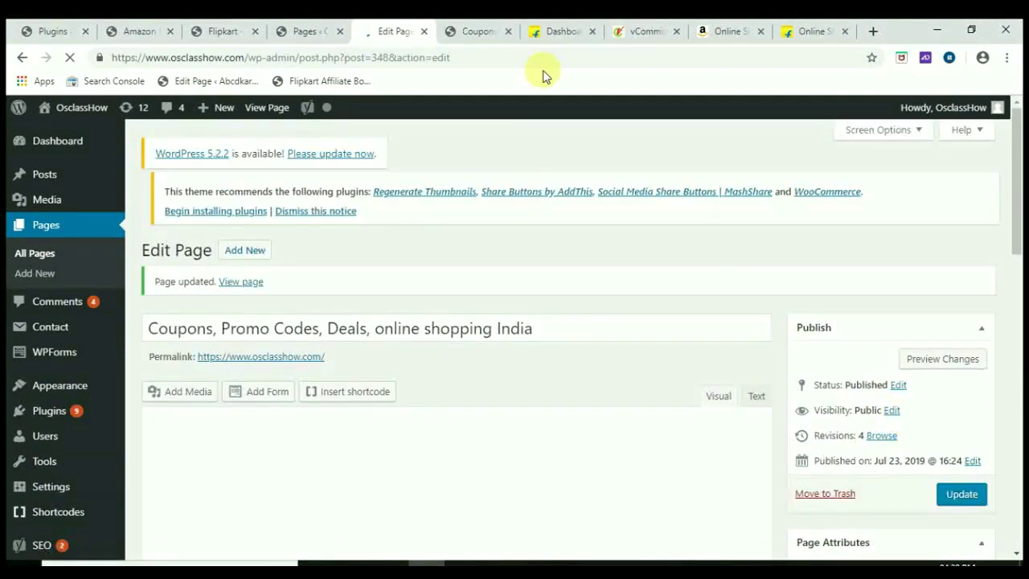
Reload the live front page and check the area above the store logos for the page title.
left_click(475, 31)
left_click(443, 57)
key("Return")
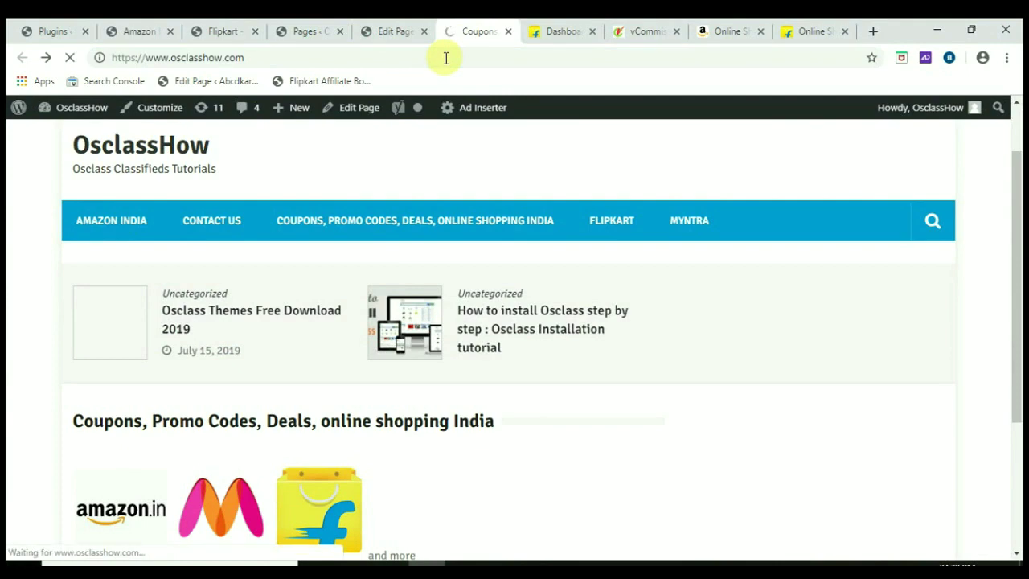
scroll(72, 241, "down", 3)
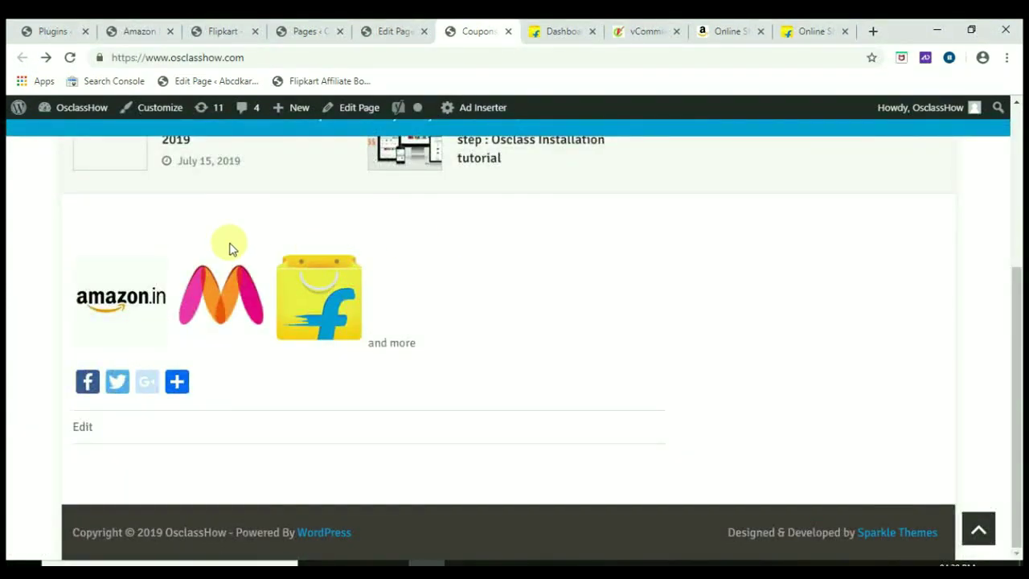
scroll(570, 298, "up", 2)
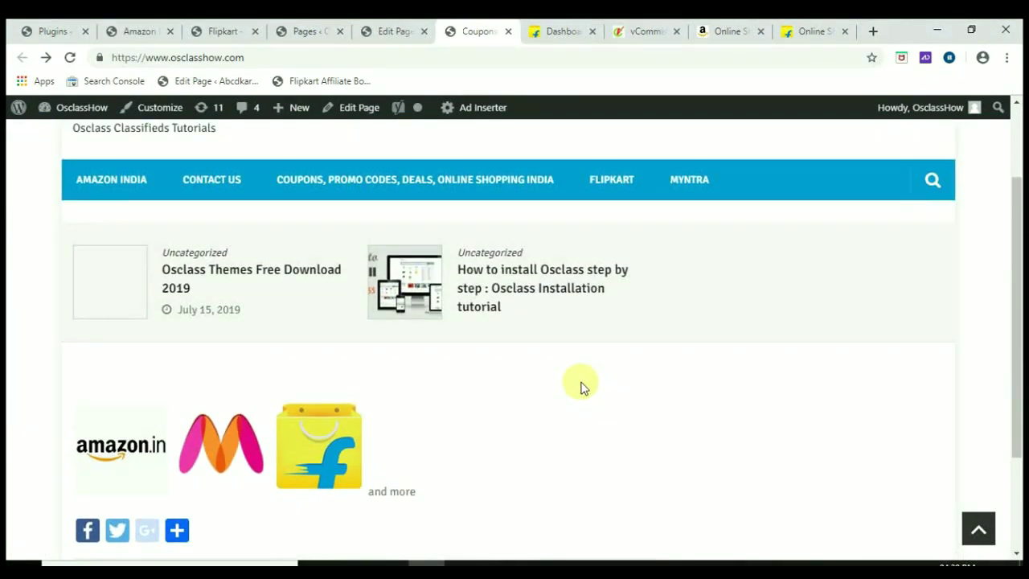
Search the plugin directory for "Affiliate Coupons", then install and activate the Affiliate Coupons plugin.
left_click(46, 29)
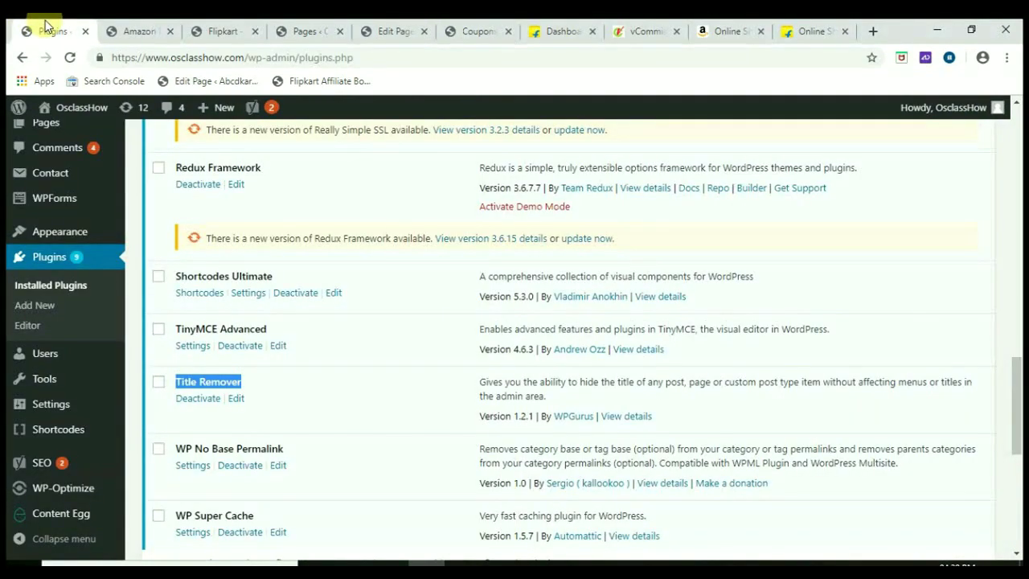
scroll(294, 340, "up", 10)
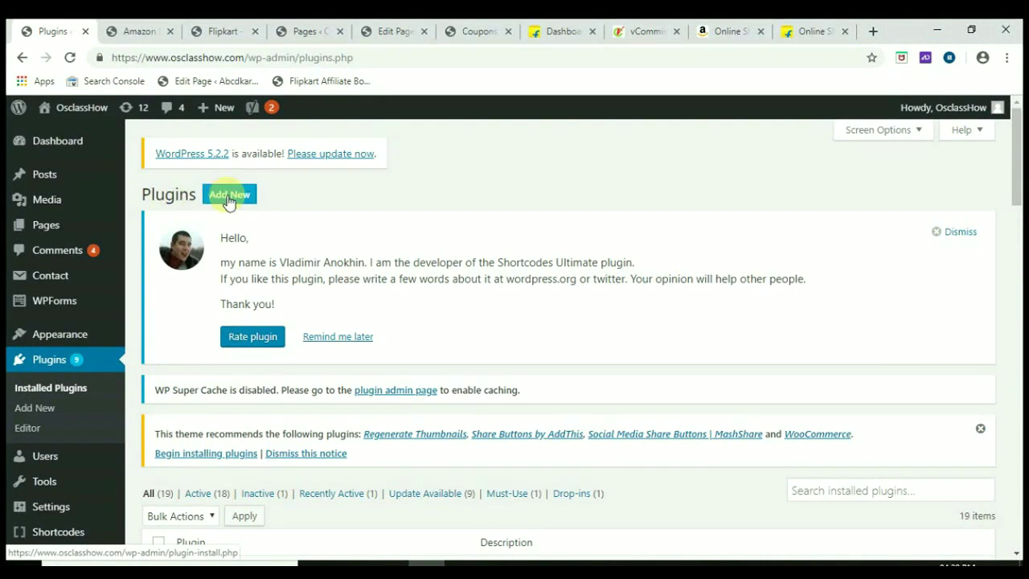
left_click(229, 197)
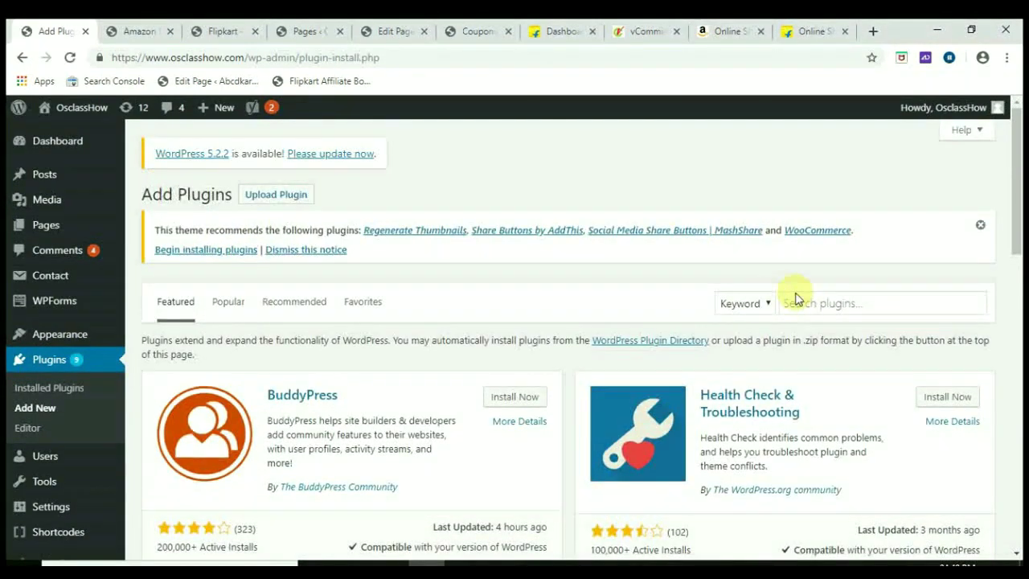
left_click(820, 302)
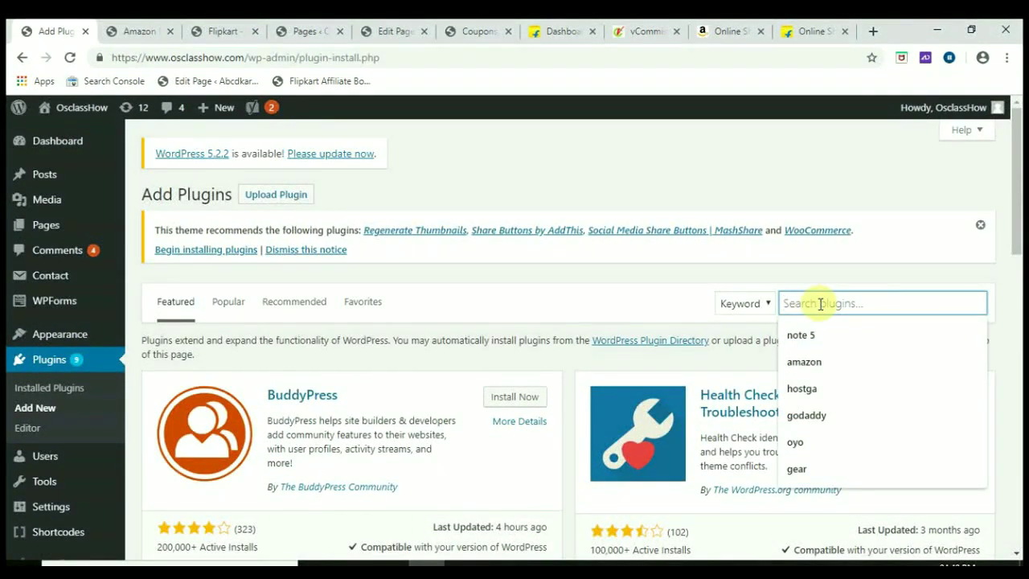
type("Affiliate Coupons")
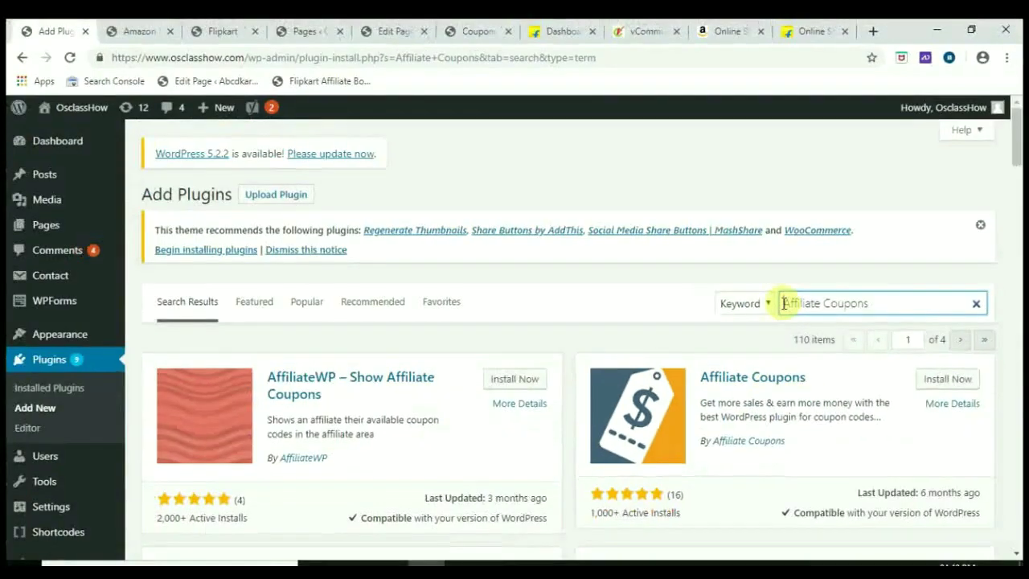
left_click(936, 380)
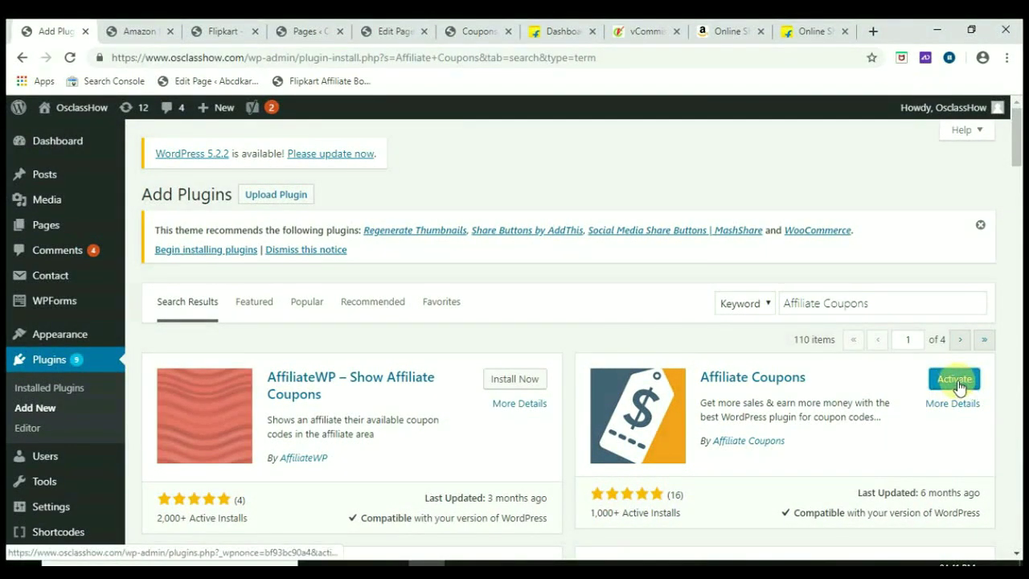
left_click(950, 384)
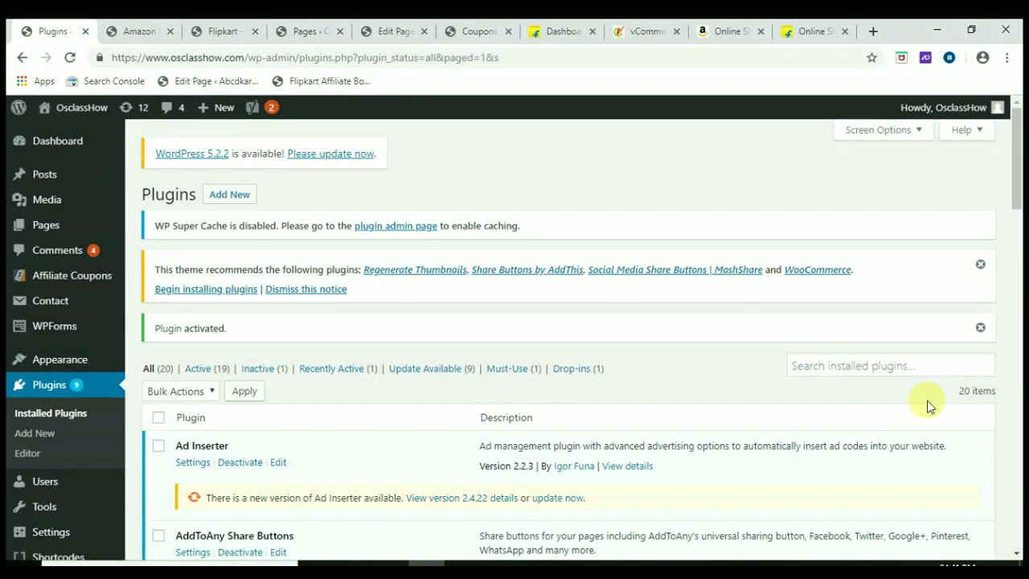
In the general settings of Affiliate Coupons, set the default coupon template to List.
left_click(52, 279)
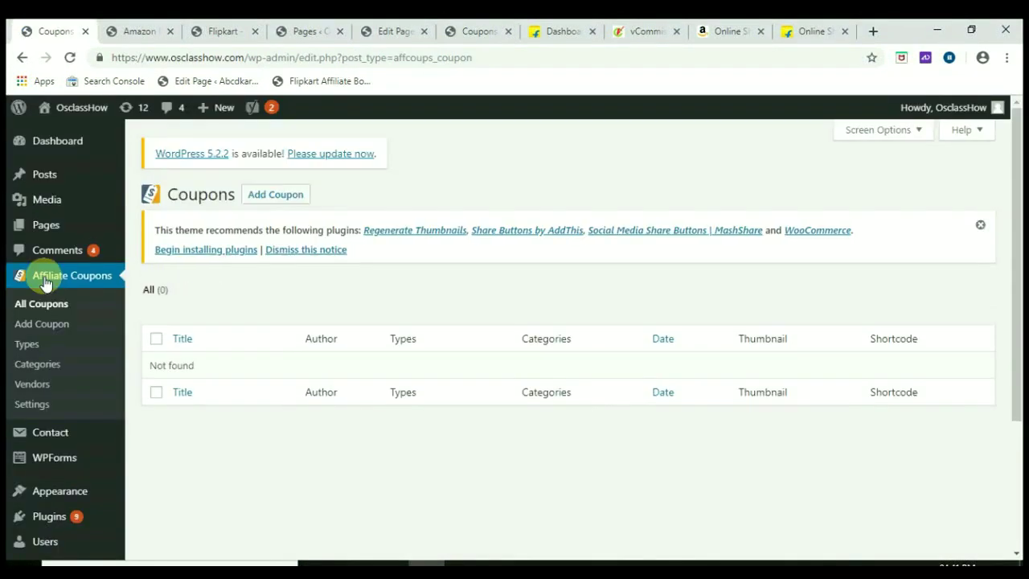
left_click(29, 405)
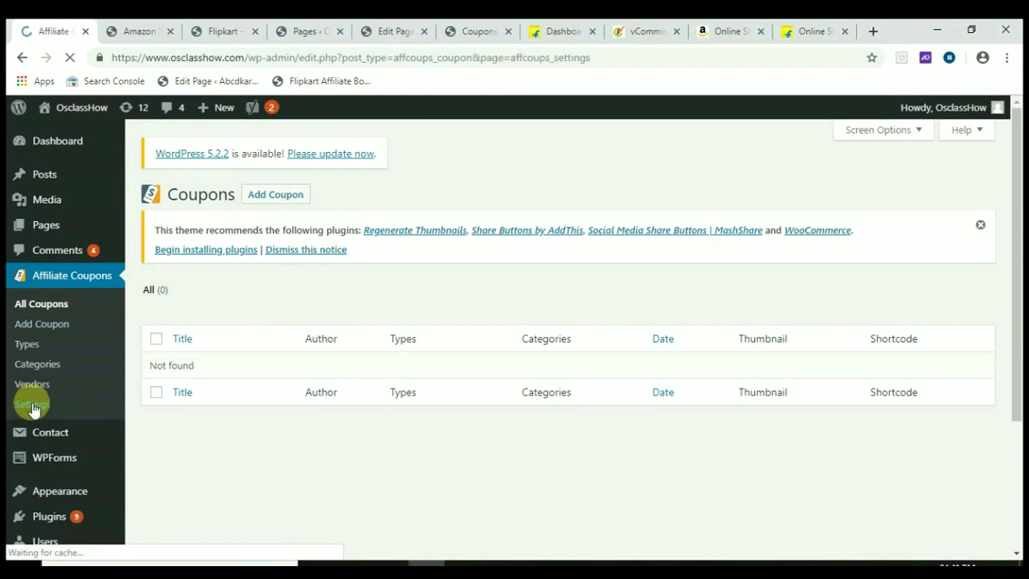
scroll(289, 426, "down", 2)
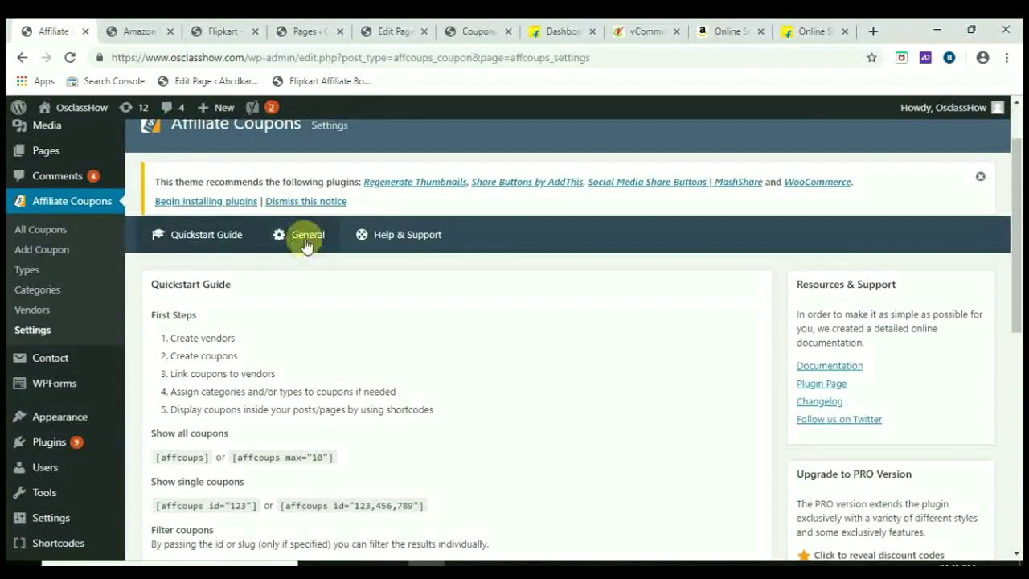
left_click(305, 241)
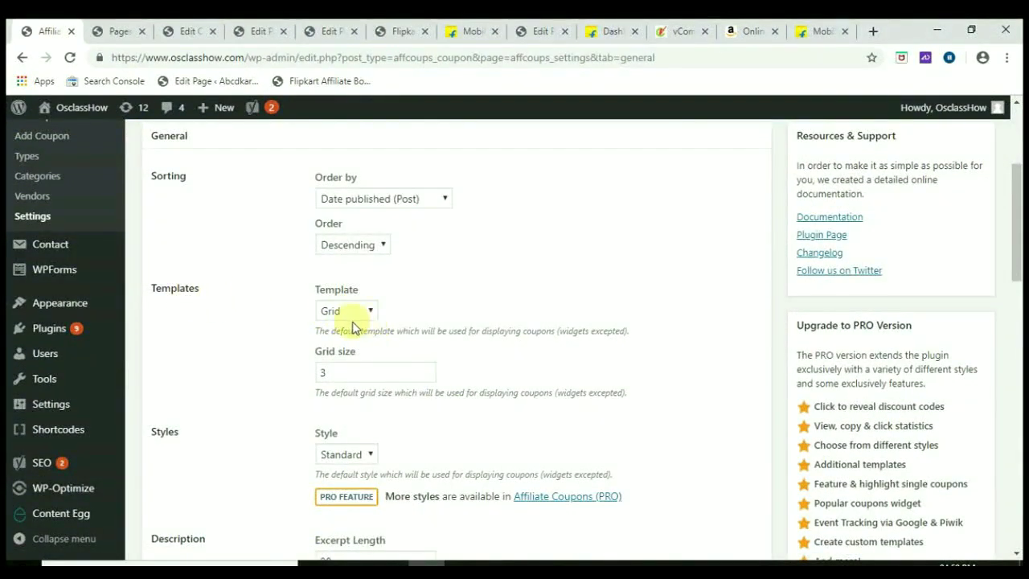
left_click(352, 320)
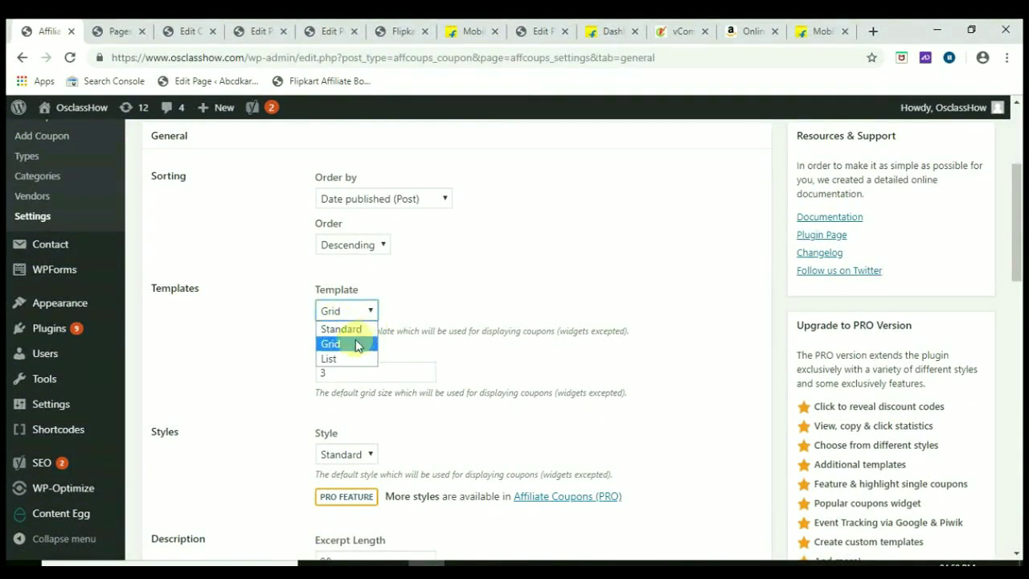
left_click(353, 356)
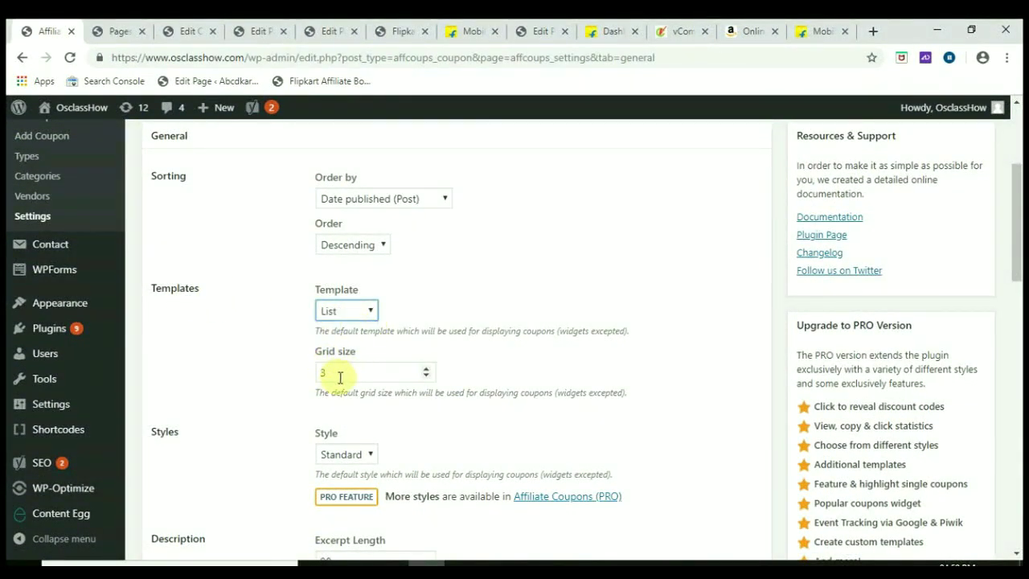
Set the coupon description's excerpt length to 200 and save the Affiliate Coupons settings.
scroll(342, 354, "down", 1)
left_click(344, 299)
scroll(353, 321, "down", 2)
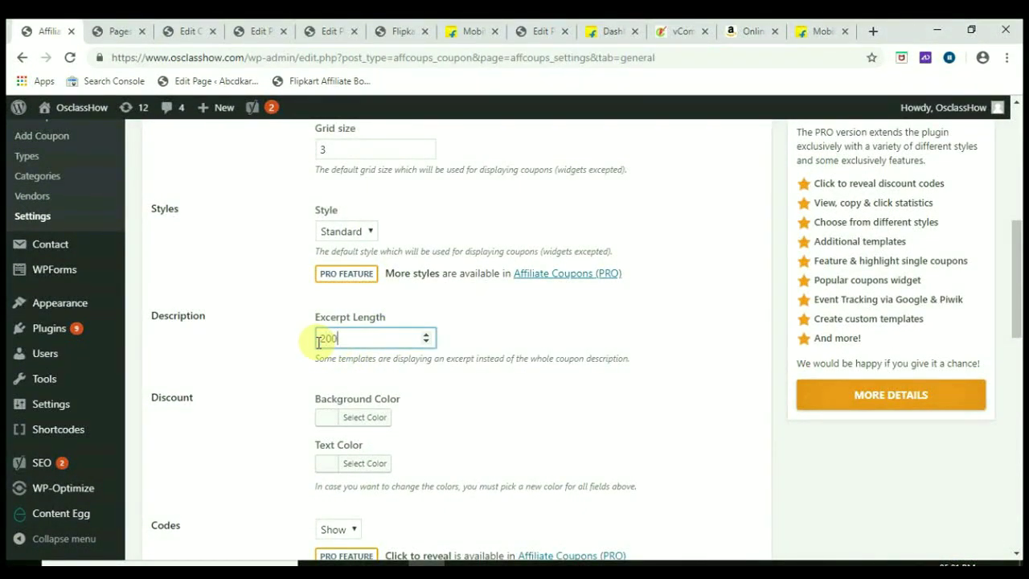
scroll(413, 378, "down", 7)
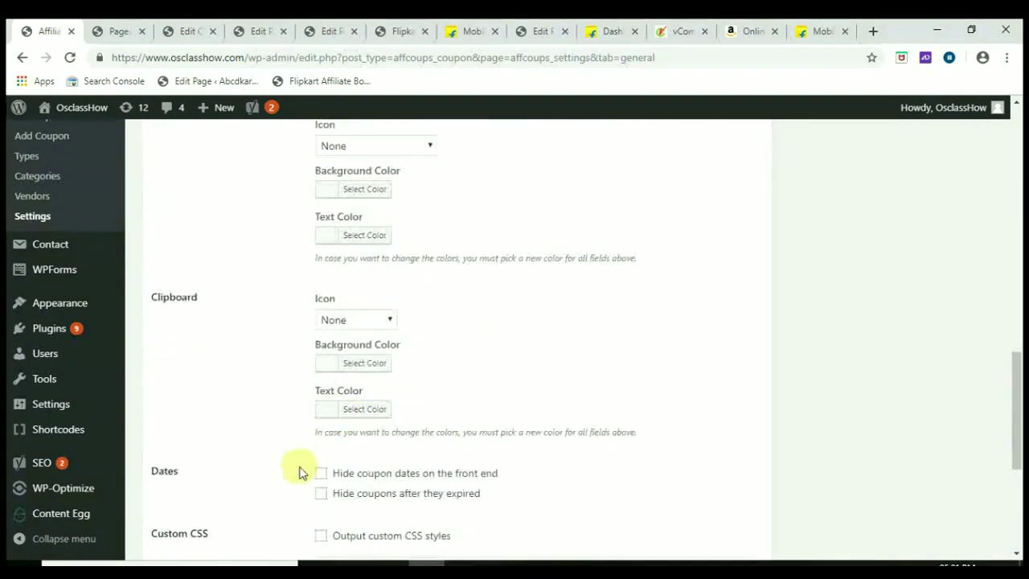
scroll(298, 471, "up", 5)
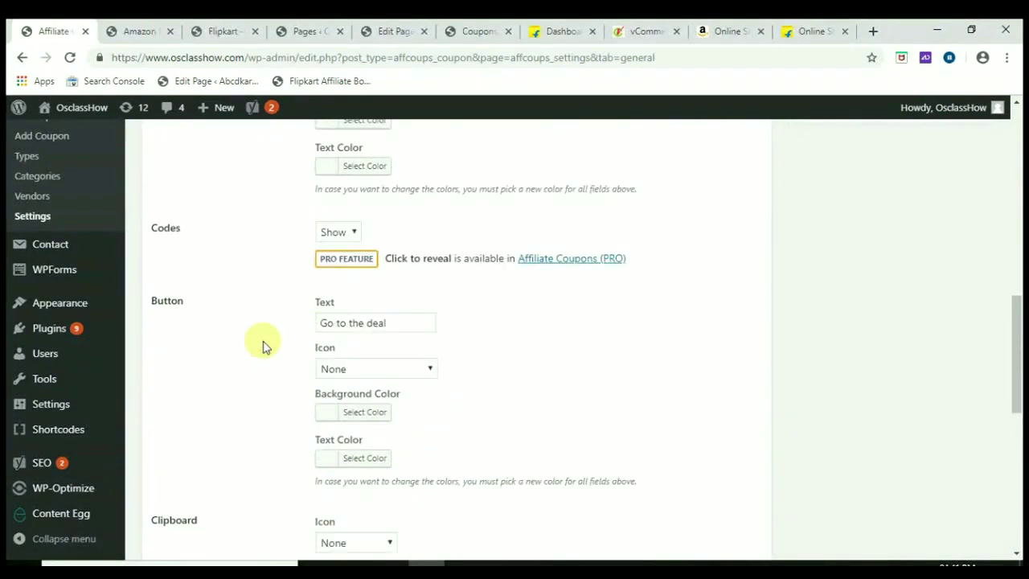
scroll(266, 346, "down", 3)
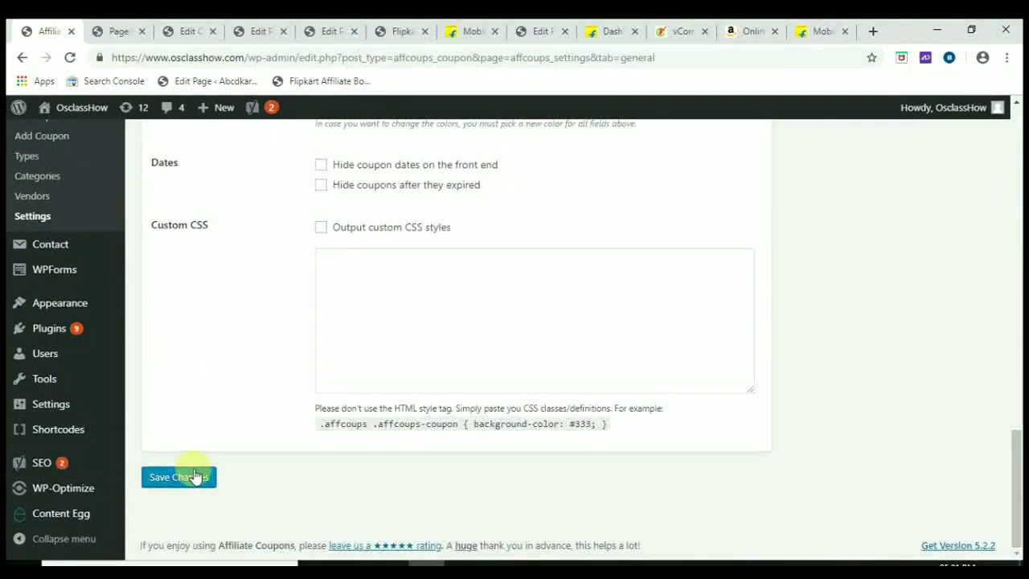
left_click(184, 477)
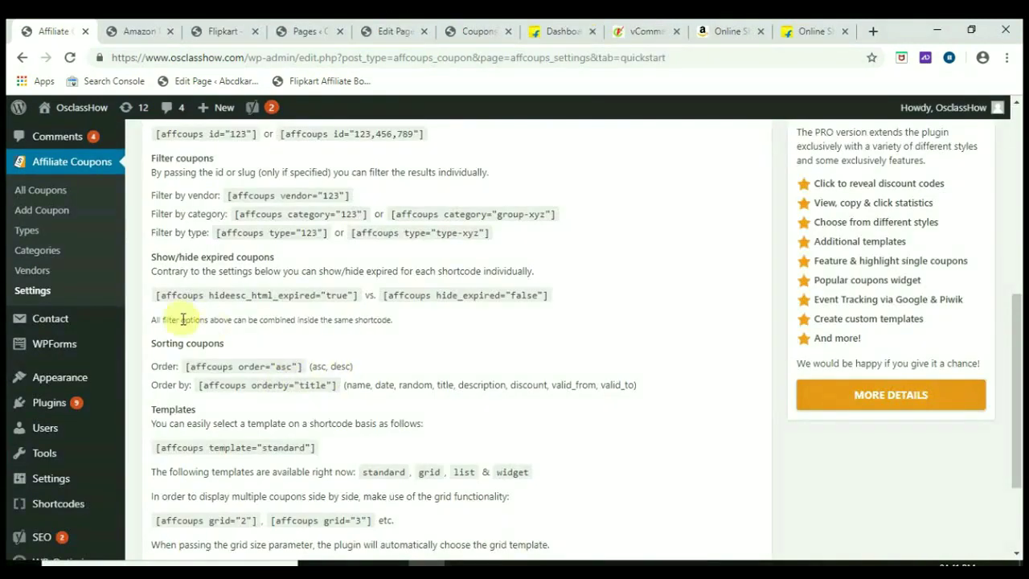
Add a vendor titled Flipkart with the Flipkart logo from the media library as its image, and publish it.
left_click(46, 270)
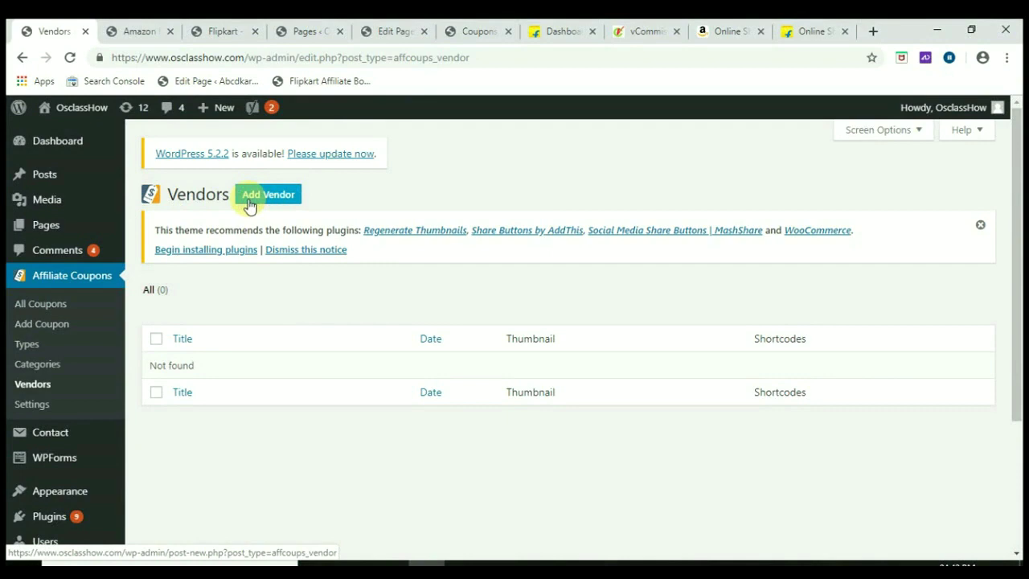
left_click(256, 201)
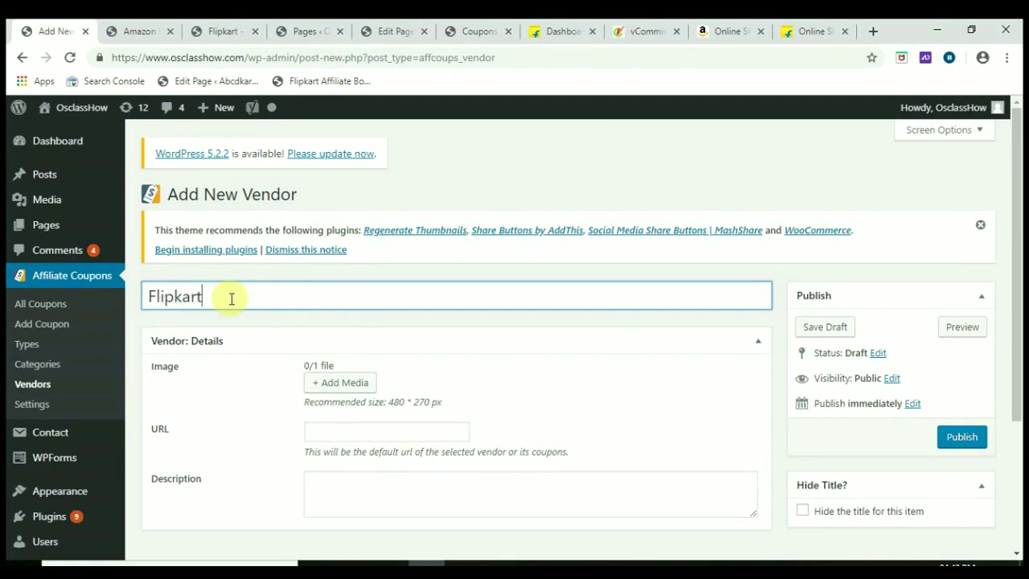
left_click(341, 384)
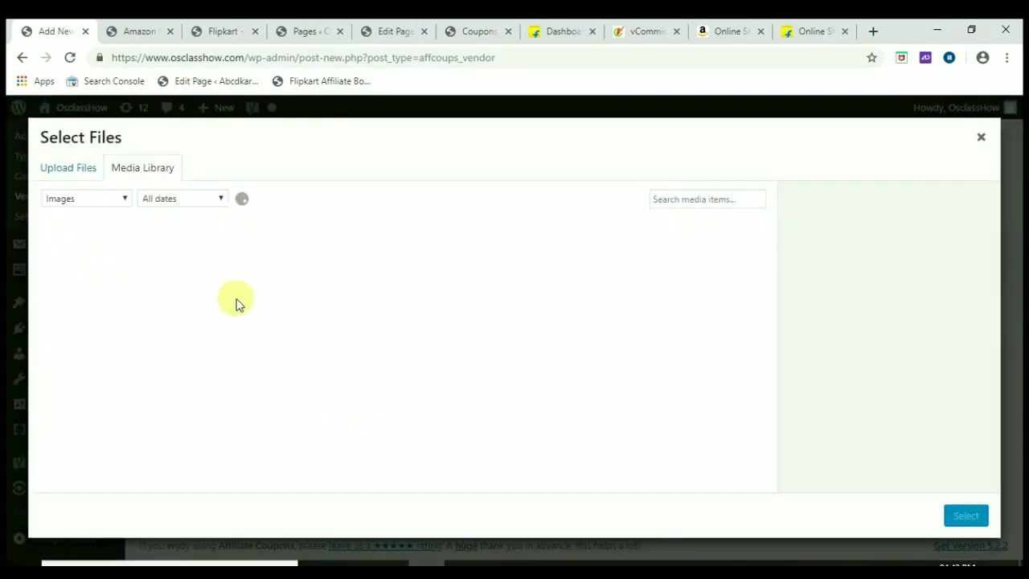
left_click(97, 277)
left_click(960, 515)
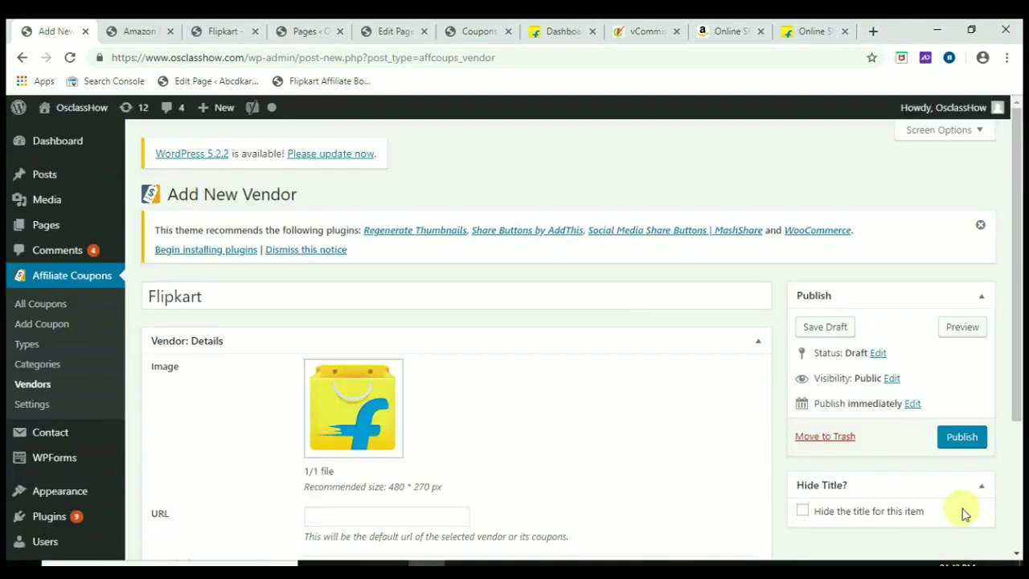
scroll(585, 408, "down", 1)
left_click(961, 363)
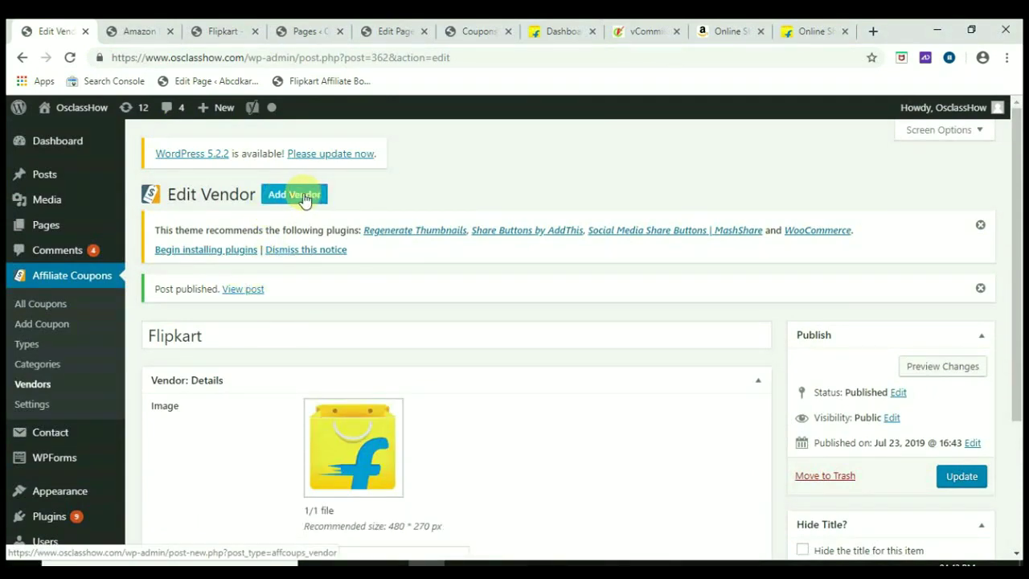
Add a vendor titled Amazon India with the amazon.in logo from the media library as its image, and publish it.
left_click(297, 202)
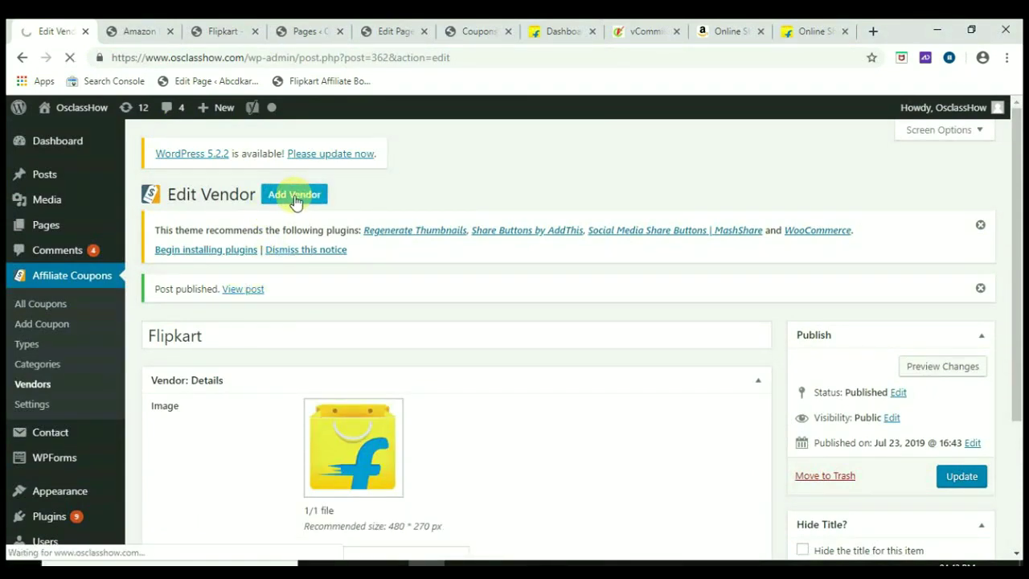
type("Amazon India")
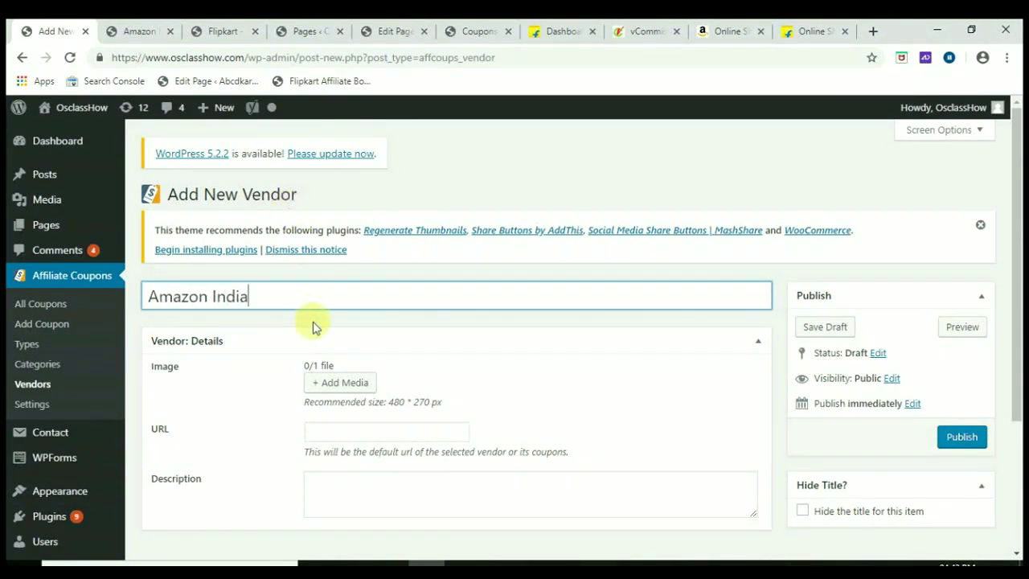
left_click(339, 383)
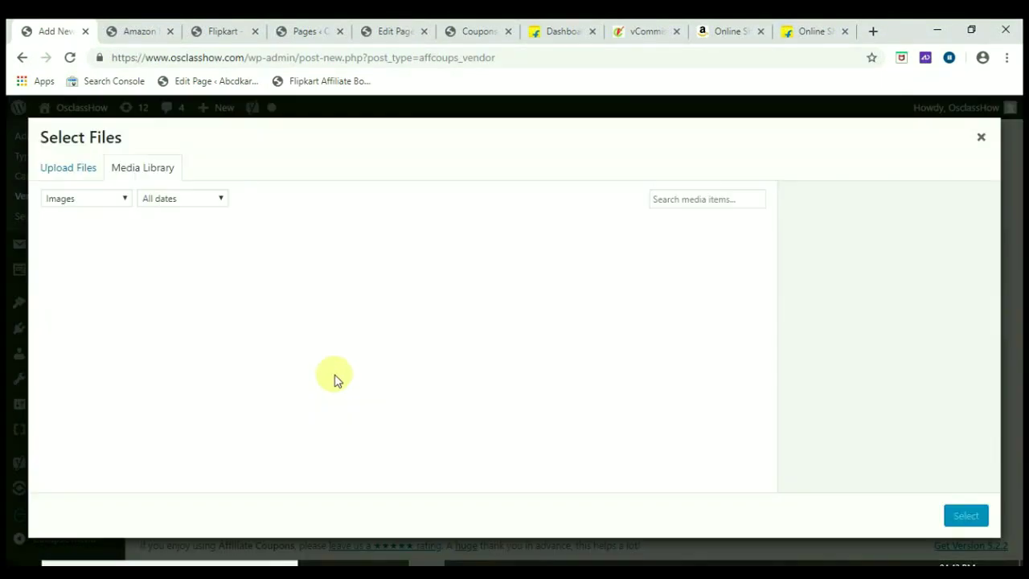
left_click(291, 264)
left_click(966, 515)
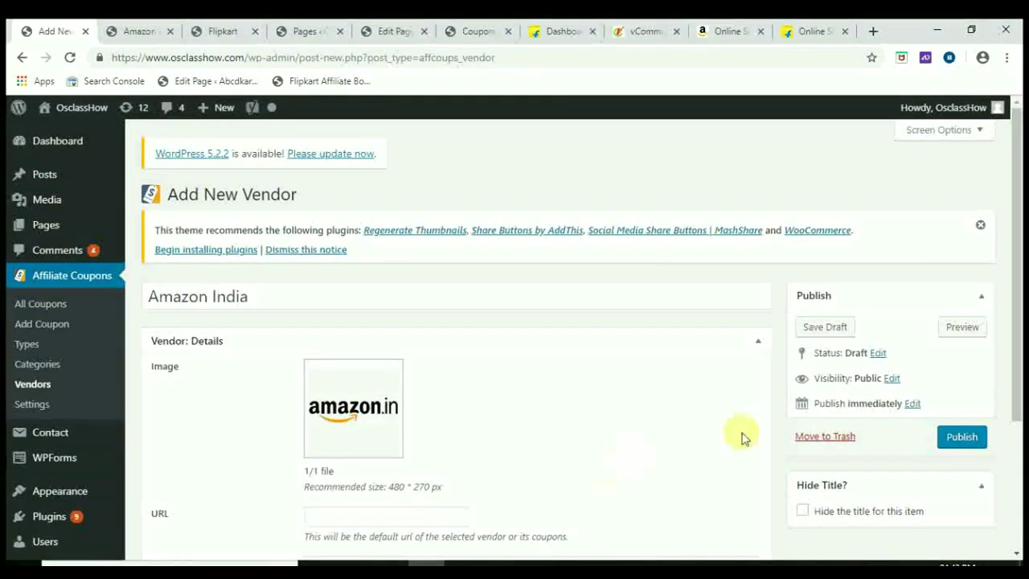
left_click(960, 443)
scroll(555, 431, "down", 1)
scroll(555, 432, "down", 2)
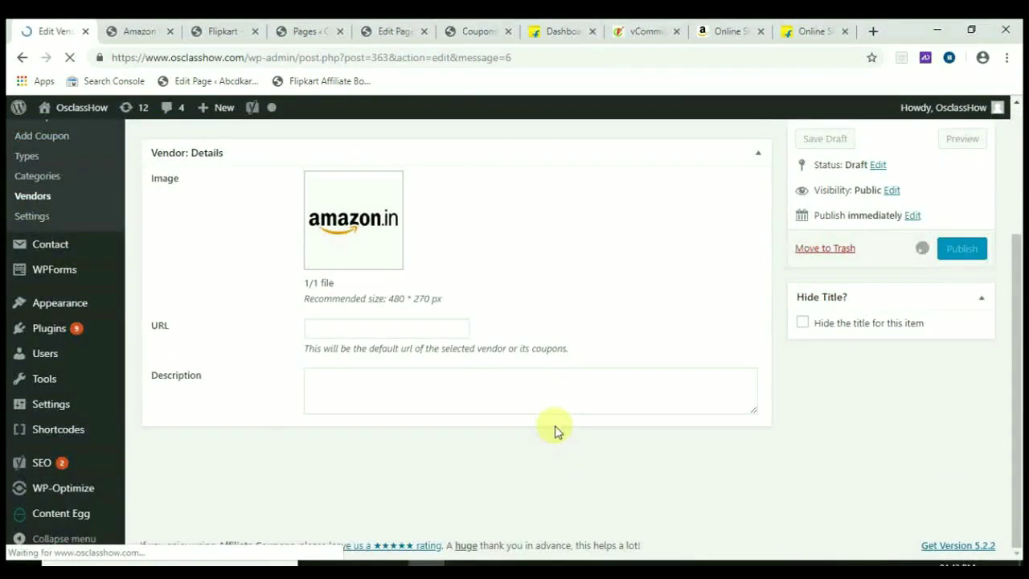
scroll(554, 429, "up", 1)
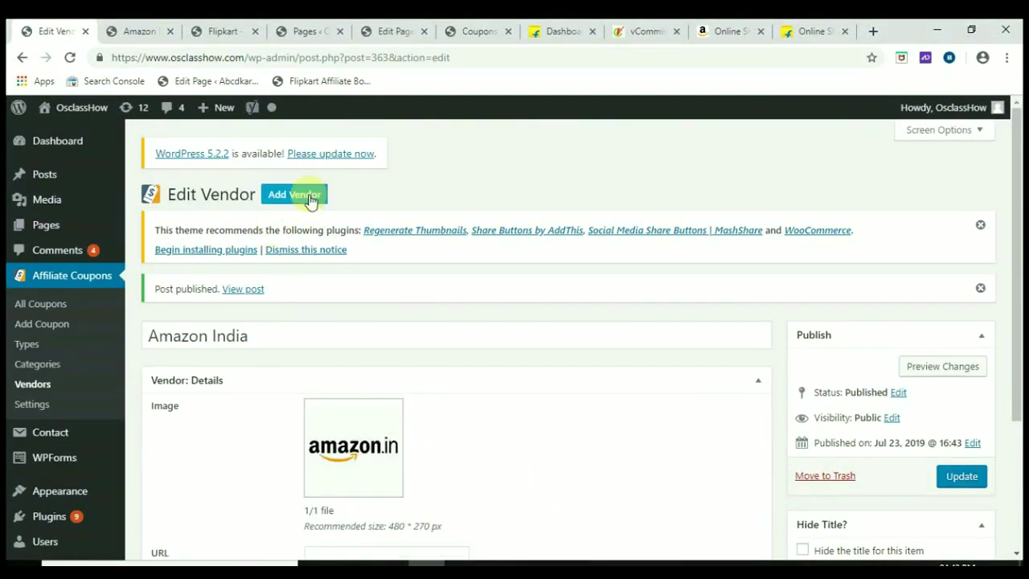
Add a vendor titled Myntra with the Myntra logo from the media library as its image, and publish it.
left_click(312, 200)
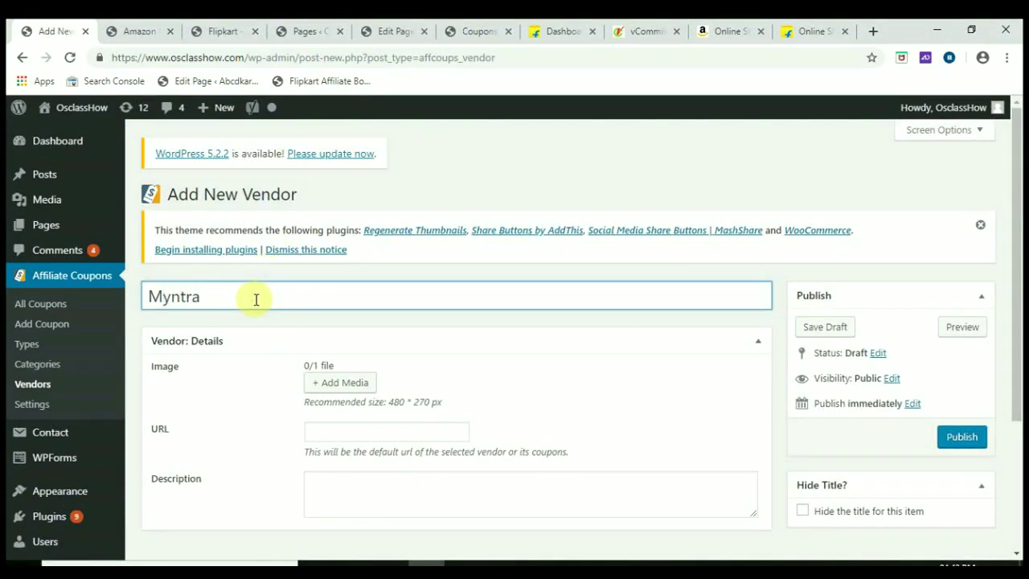
left_click(318, 383)
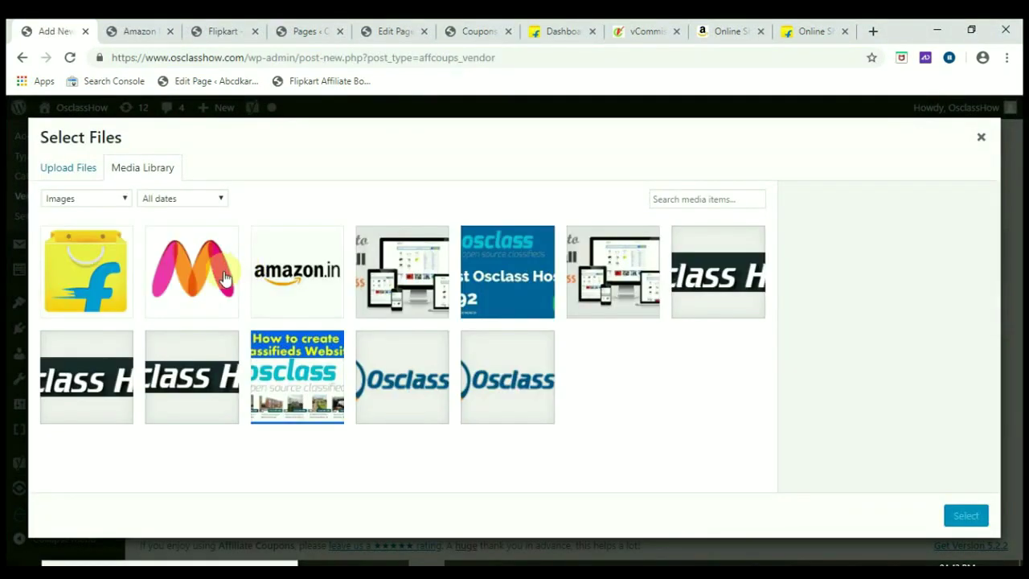
left_click(225, 278)
left_click(965, 515)
left_click(962, 435)
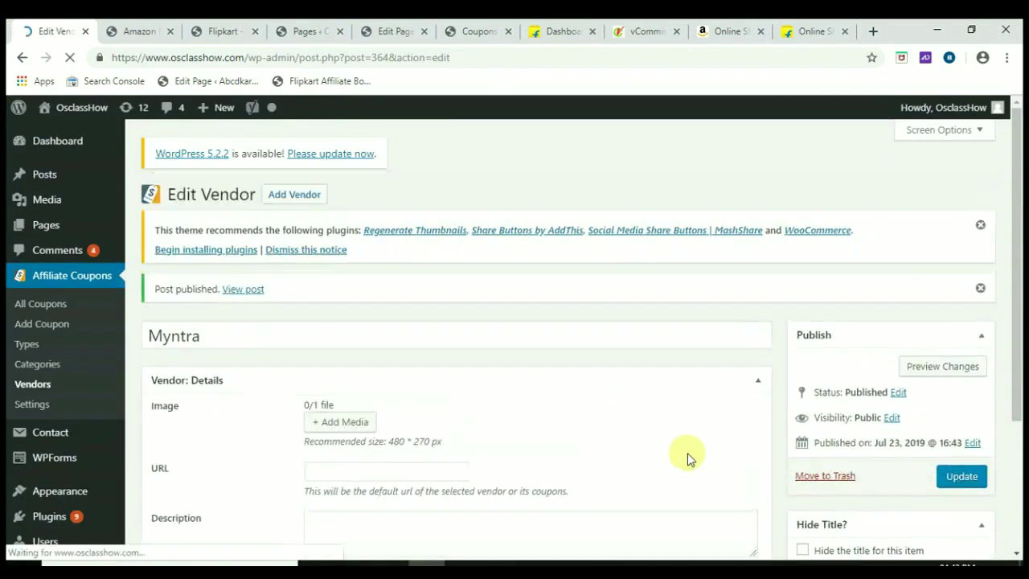
Open the vendors list and copy the shortcode of the Flipkart vendor.
left_click(33, 385)
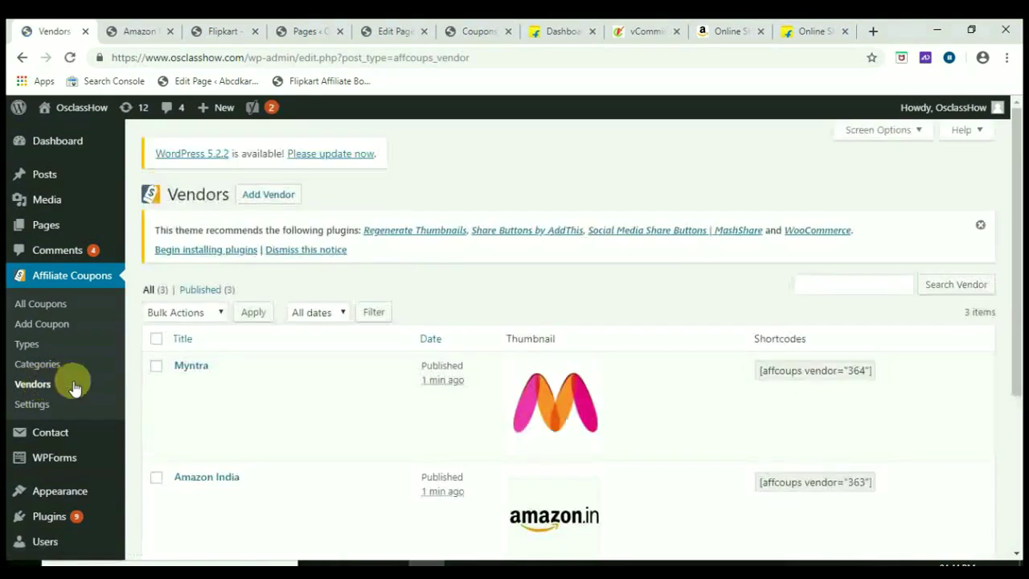
scroll(455, 390, "down", 3)
left_click(797, 374)
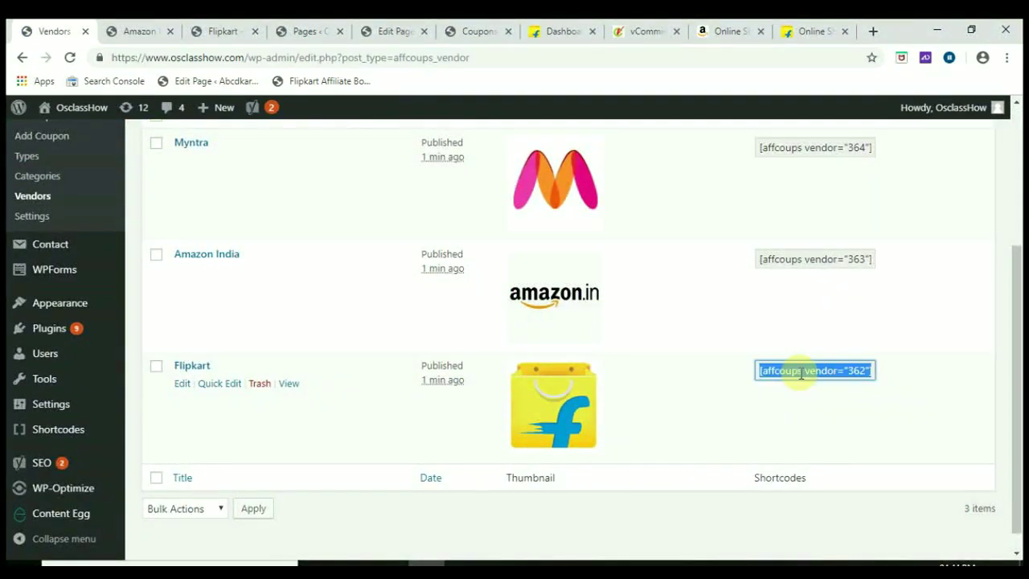
right_click(816, 368)
left_click(792, 382)
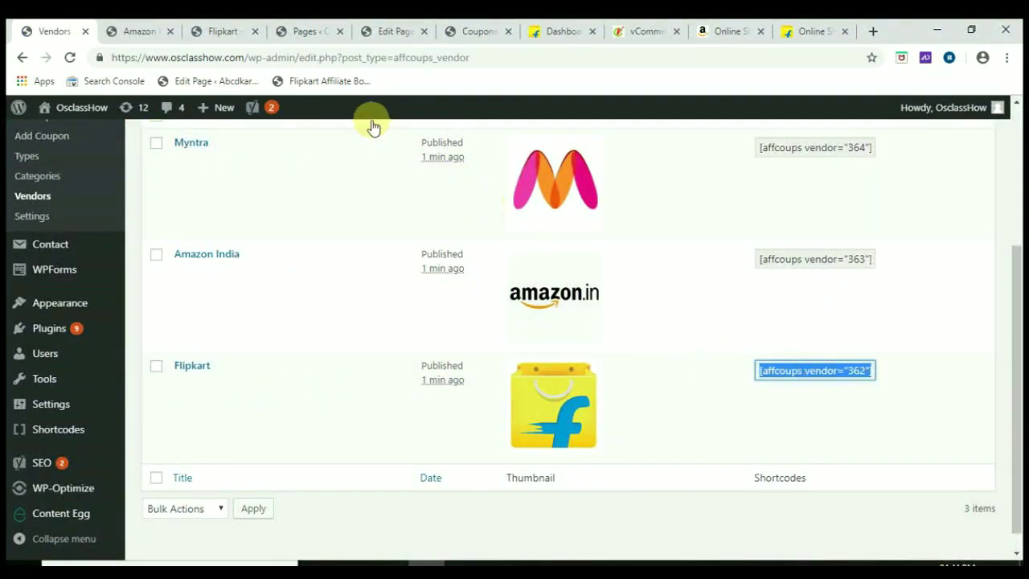
Refresh the site's pages list and open the Flipkart page for editing in a separate tab.
left_click(213, 30)
left_click(306, 30)
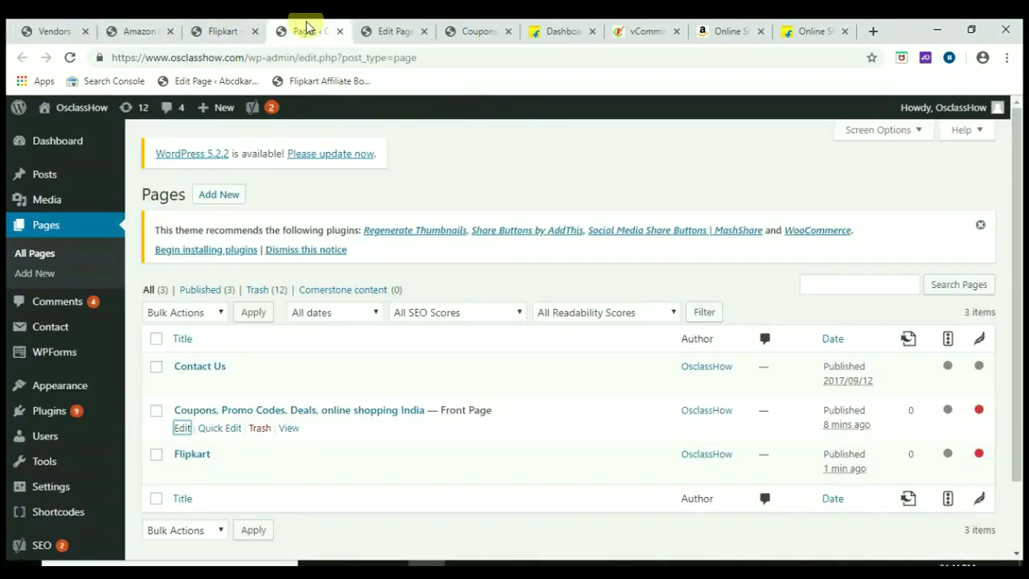
left_click(70, 57)
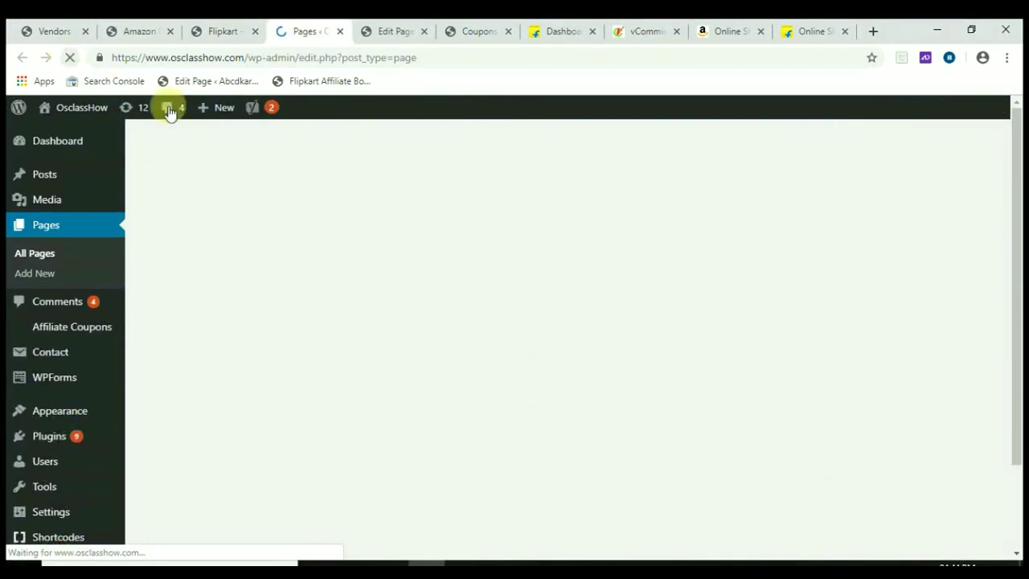
scroll(213, 426, "down", 2)
right_click(183, 407)
left_click(241, 418)
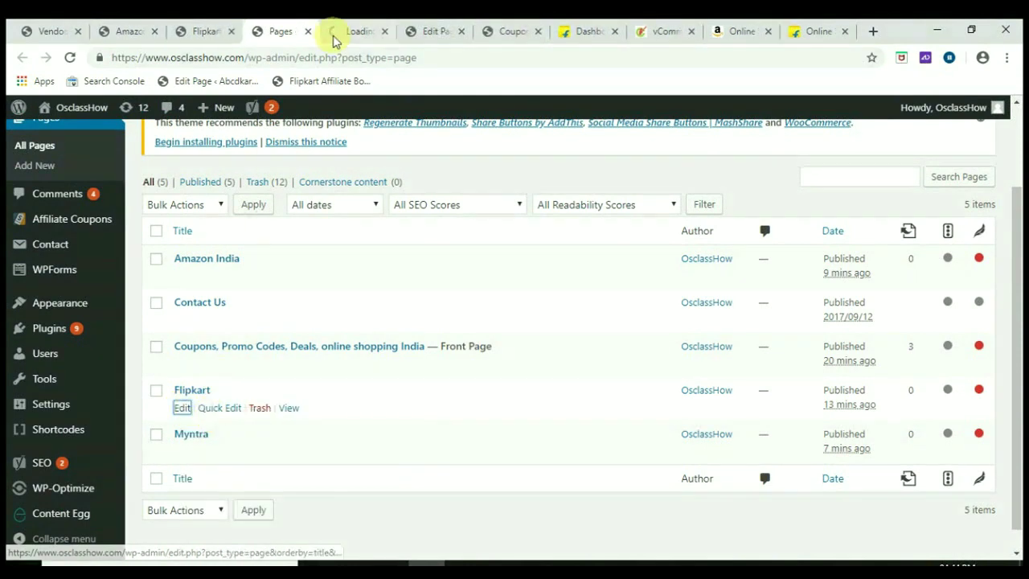
left_click(354, 30)
Add the shortcode [affcoups vendor="362"] below the Go to store button on the Flipkart page and update the page.
scroll(333, 496, "down", 2)
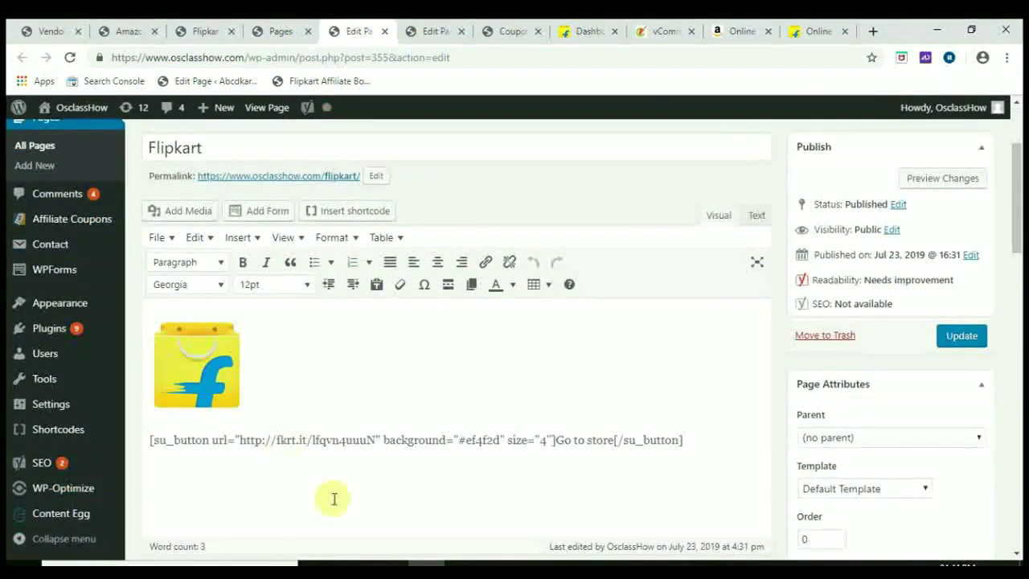
left_click(699, 439)
key("Return")
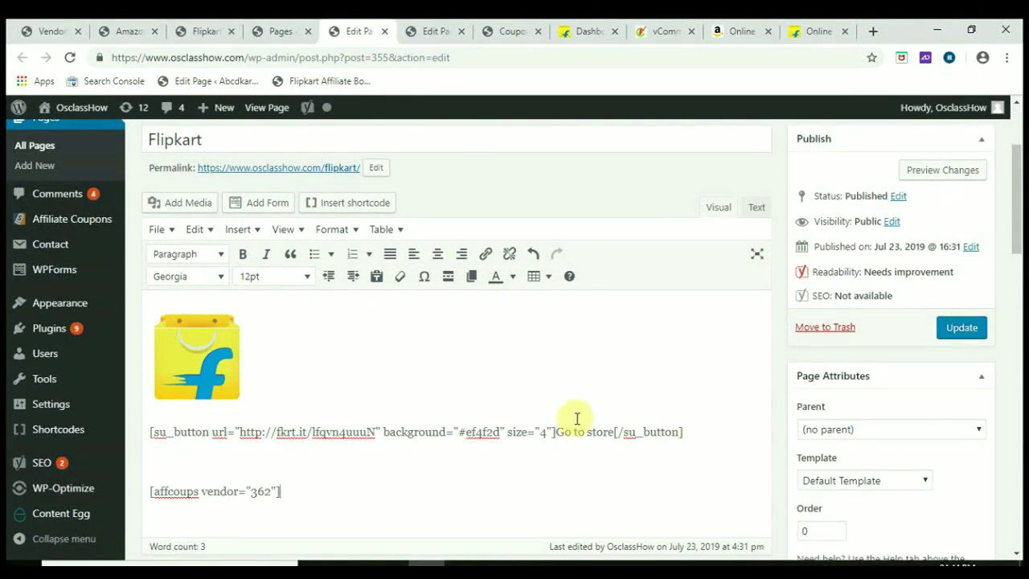
left_click(962, 330)
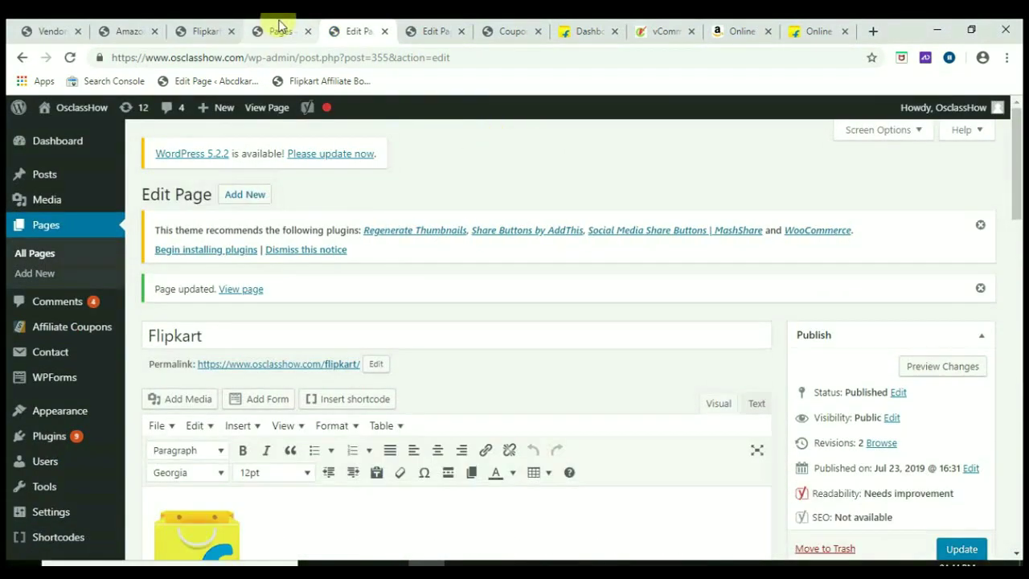
Open the Amazon India page for editing in a separate tab and copy the Amazon India vendor's shortcode.
left_click(273, 29)
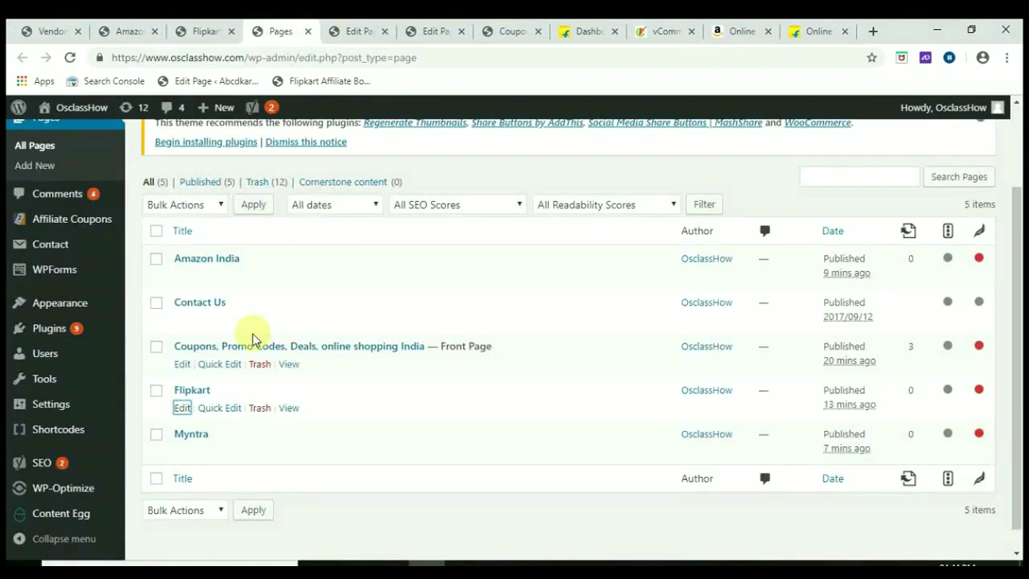
left_click(182, 277, "ctrl")
left_click(390, 30)
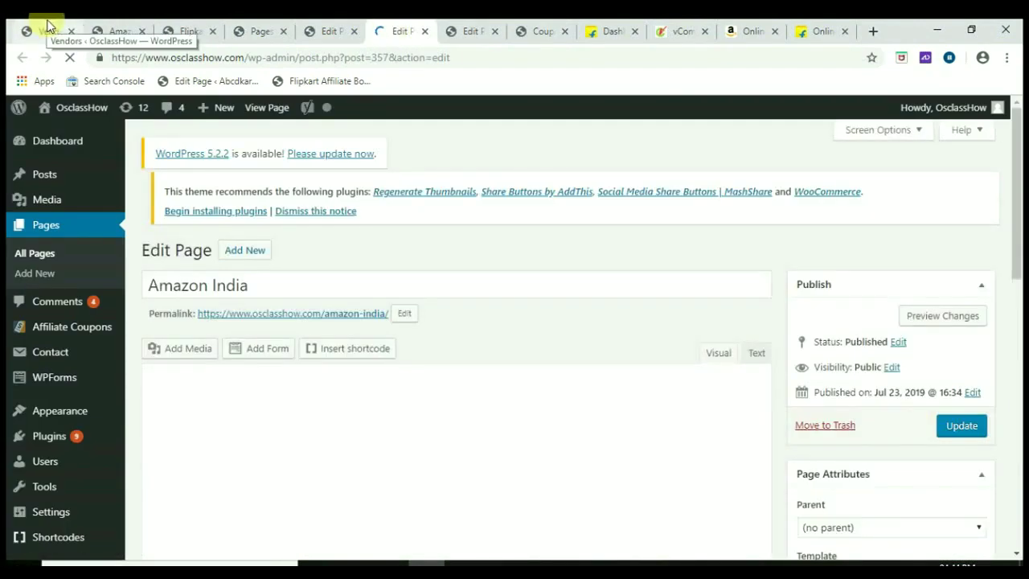
left_click(48, 31)
left_click(770, 261)
right_click(858, 259)
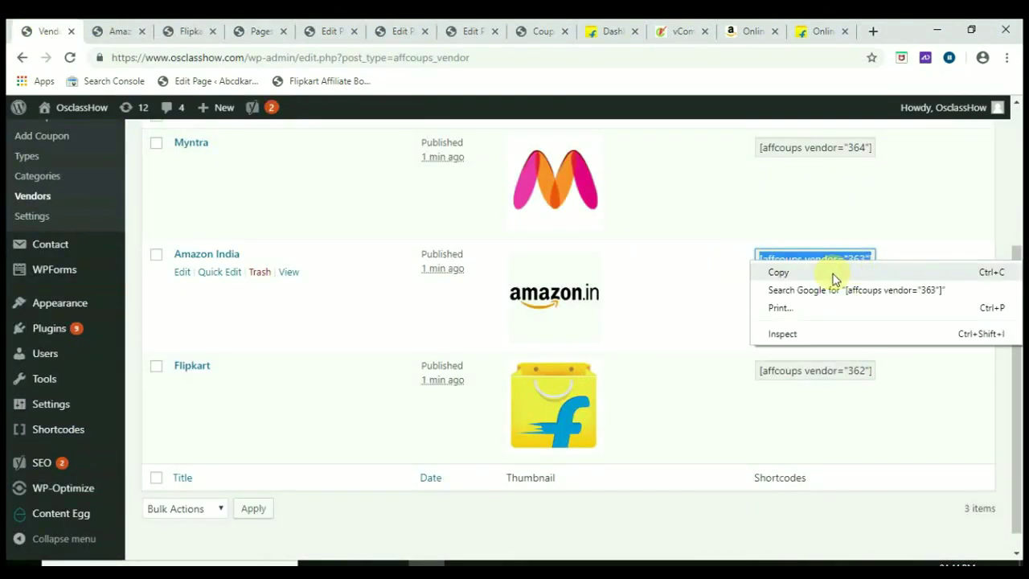
left_click(834, 273)
Add the shortcode [affcoups vendor="363"] below the Go to store button on the Amazon India page and update the page.
left_click(459, 29)
left_click(399, 32)
scroll(624, 436, "down", 2)
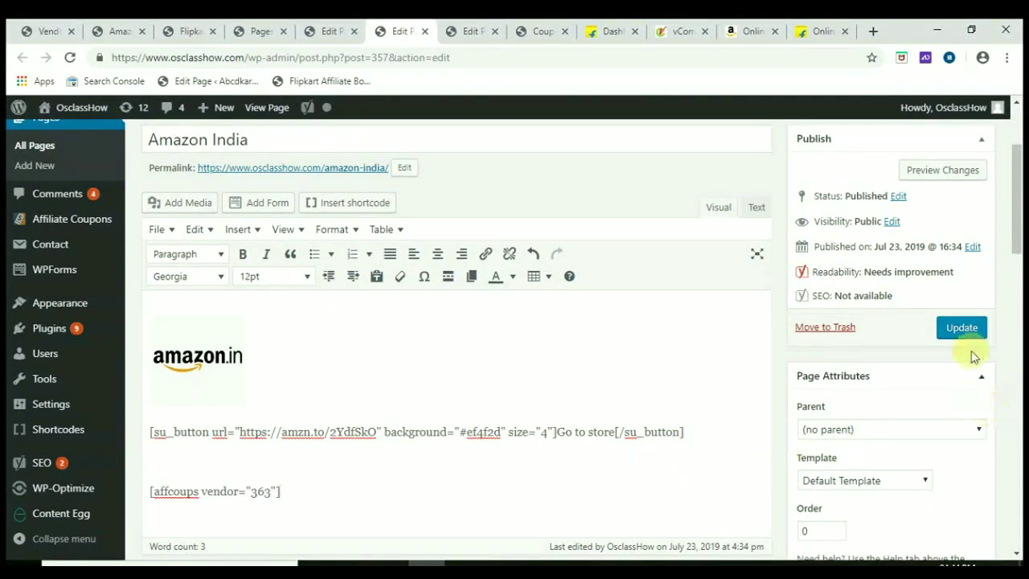
left_click(962, 330)
Copy the shortcode of the Myntra vendor from the vendors list.
left_click(44, 31)
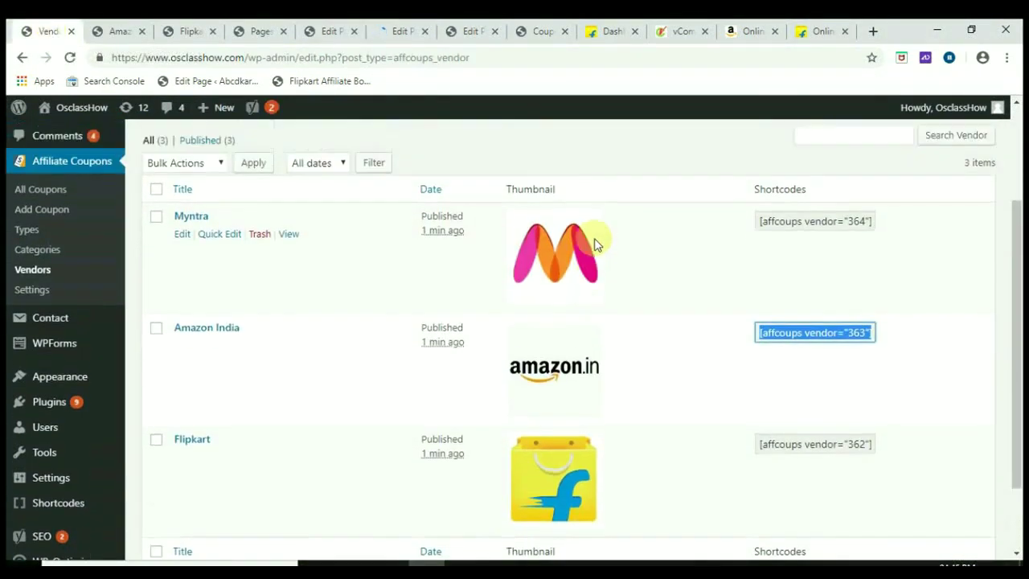
scroll(595, 245, "up", 1)
left_click(775, 291)
right_click(778, 296)
left_click(781, 308)
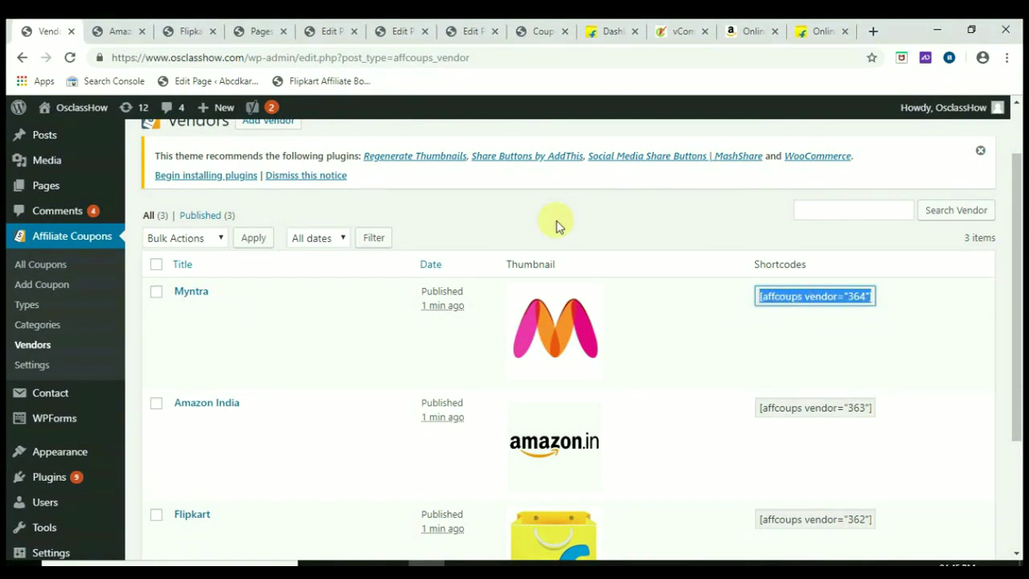
Open the Myntra page for editing in a separate tab from the pages list.
left_click(342, 30)
left_click(262, 30)
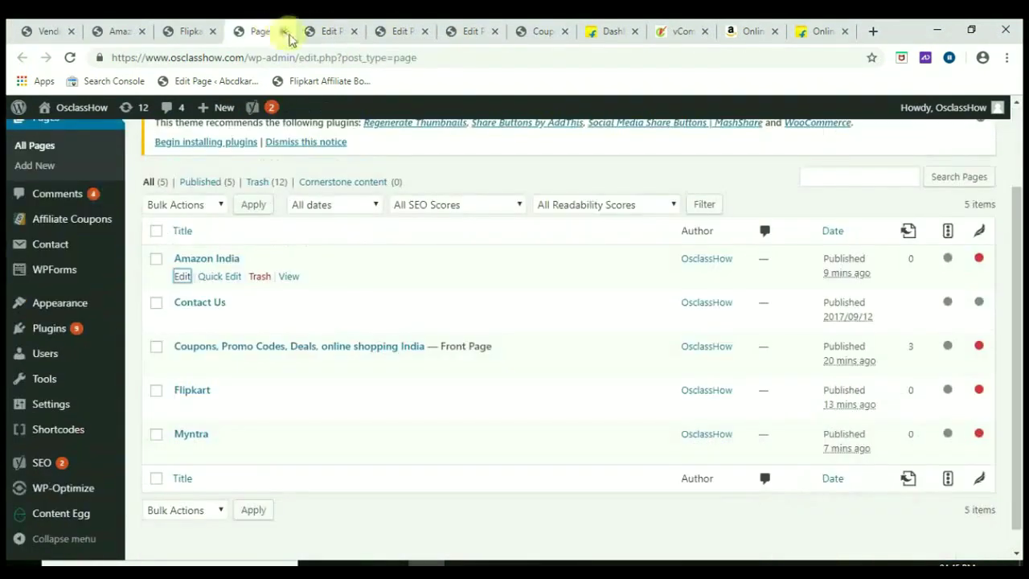
right_click(183, 454)
left_click(213, 332)
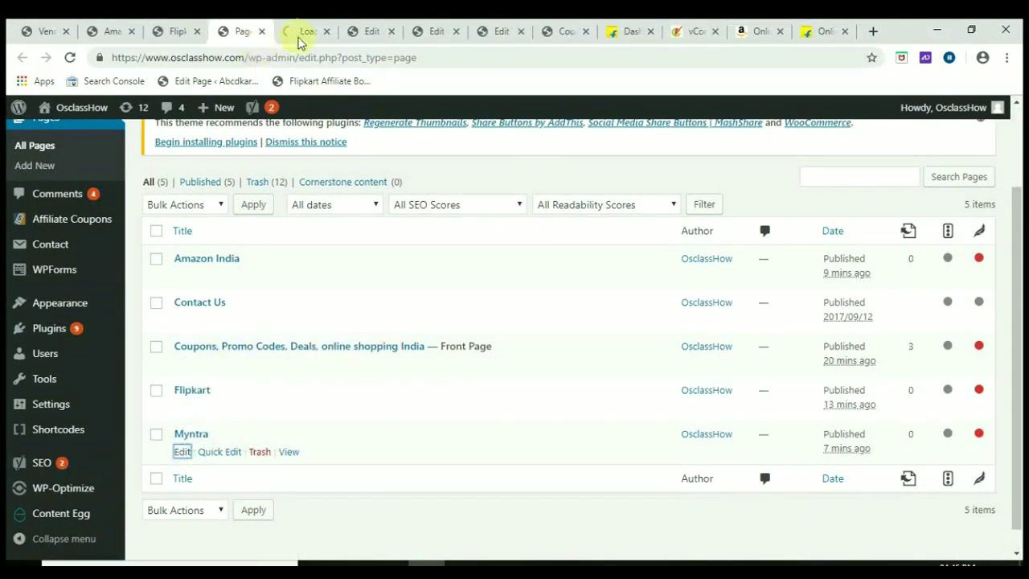
left_click(301, 31)
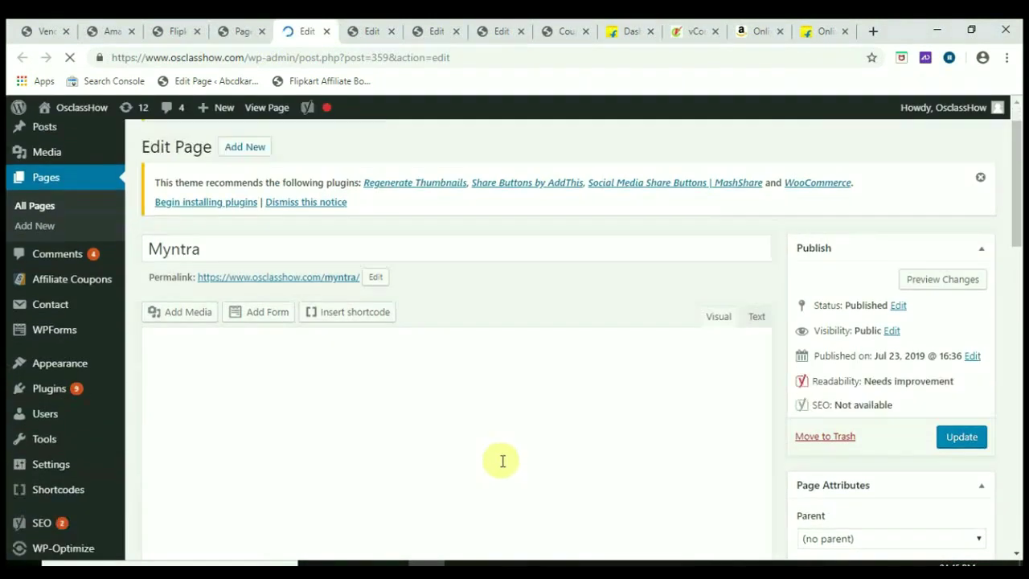
Add the shortcode [affcoups vendor="364"] below the Go to store button on the Myntra page and update the page.
scroll(500, 459, "down", 3)
left_click(420, 397)
key("Return")
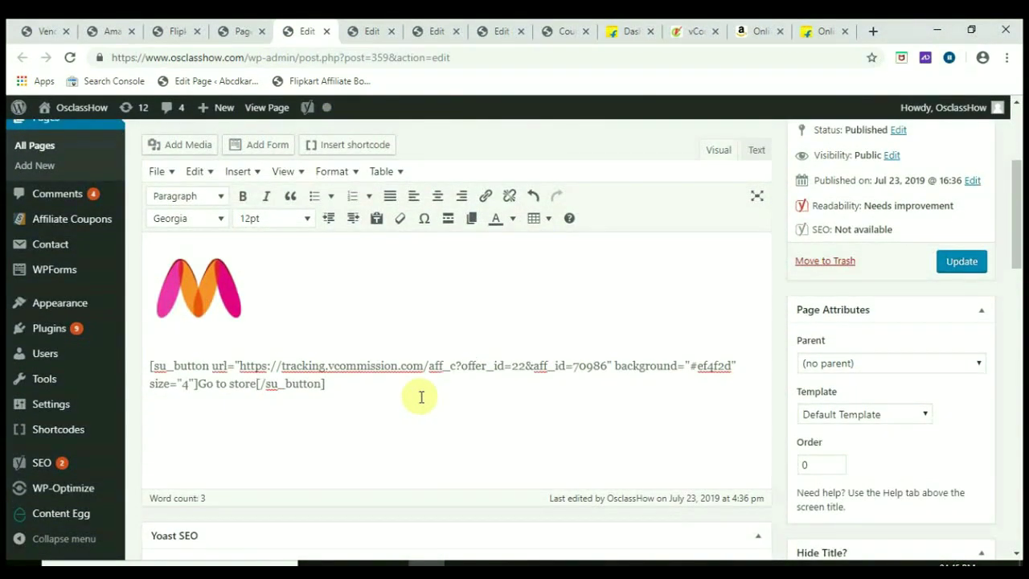
key("ctrl+v")
left_click(962, 262)
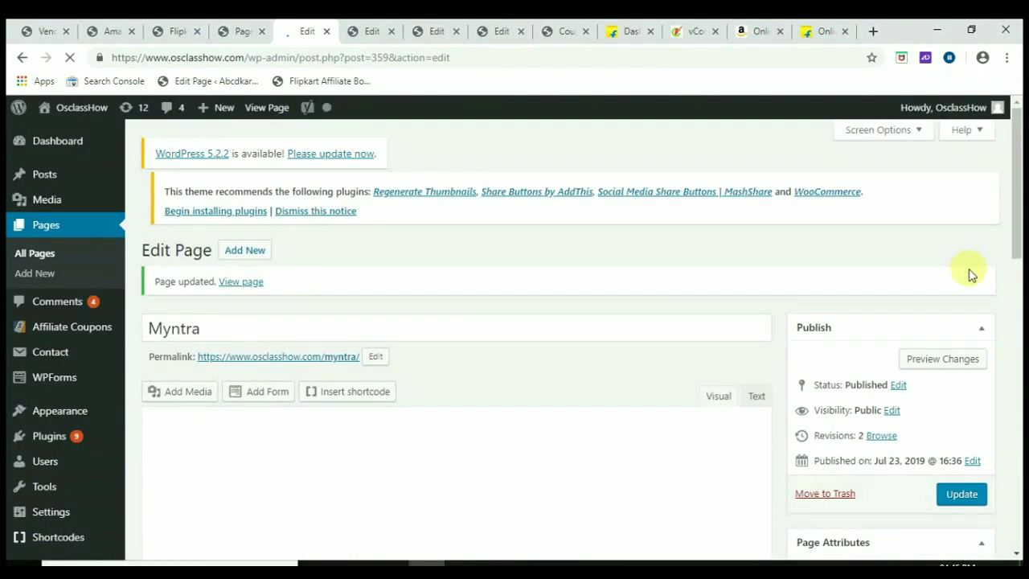
Start a new affiliate coupon and open the Deals of the Day in Flipkart's Offer Zone.
mouse_move(48, 336)
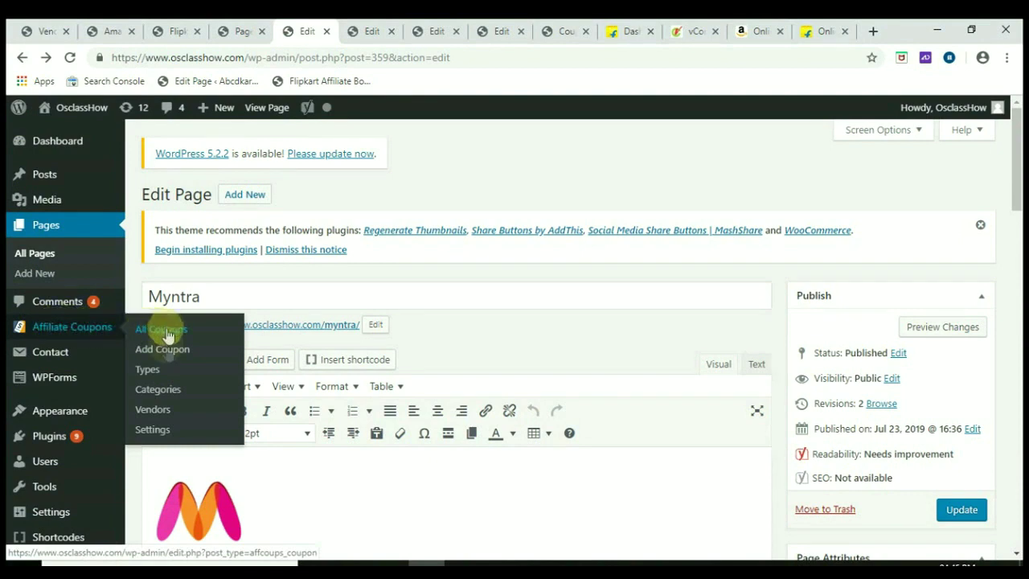
left_click(149, 356)
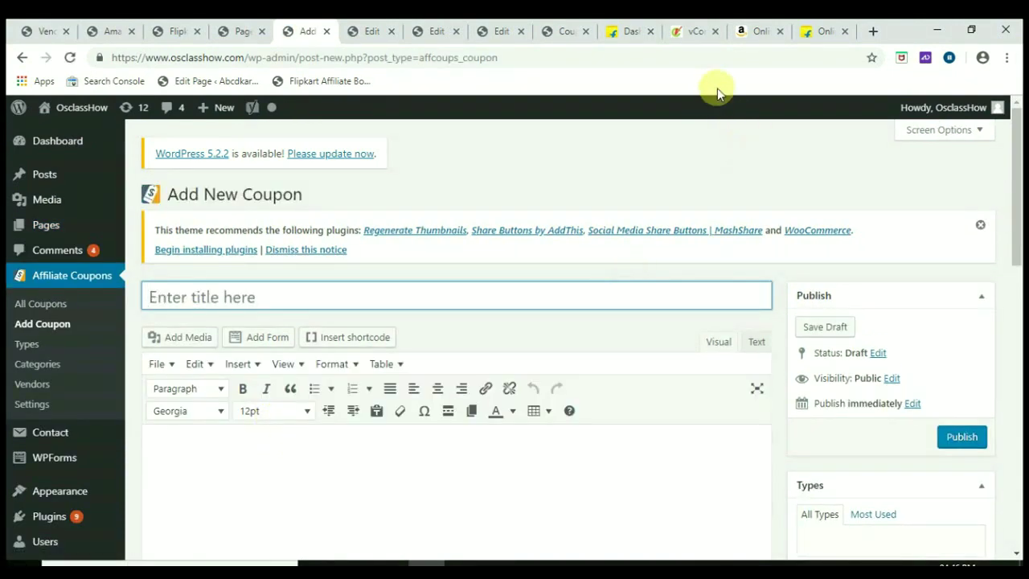
left_click(822, 33)
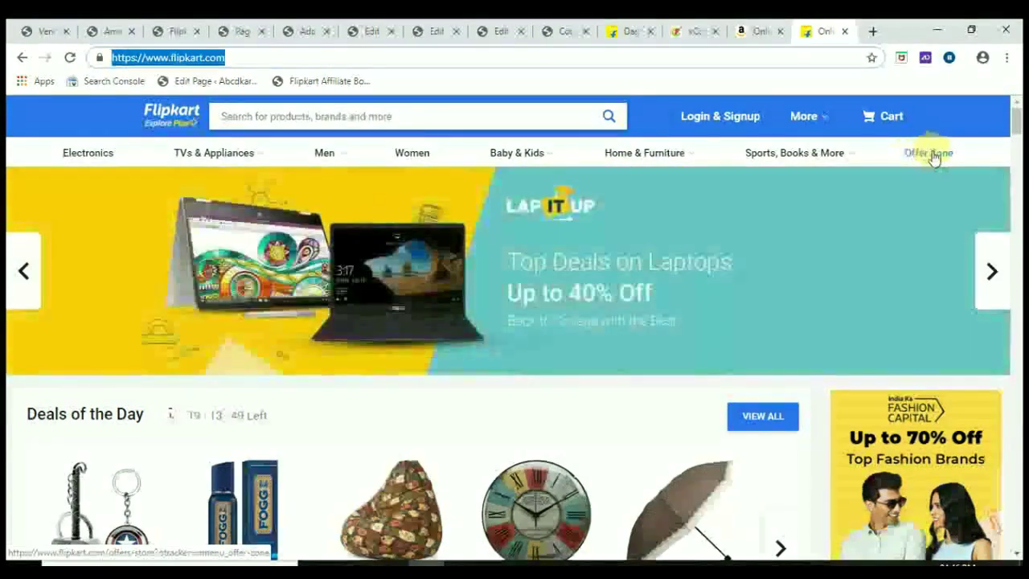
left_click(922, 155)
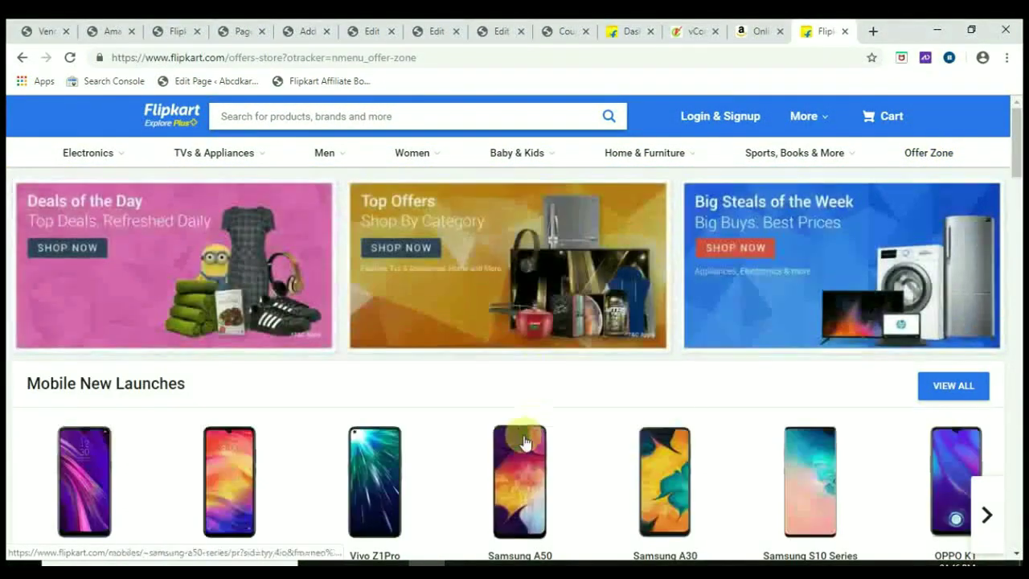
left_click(161, 257)
scroll(202, 398, "down", 5)
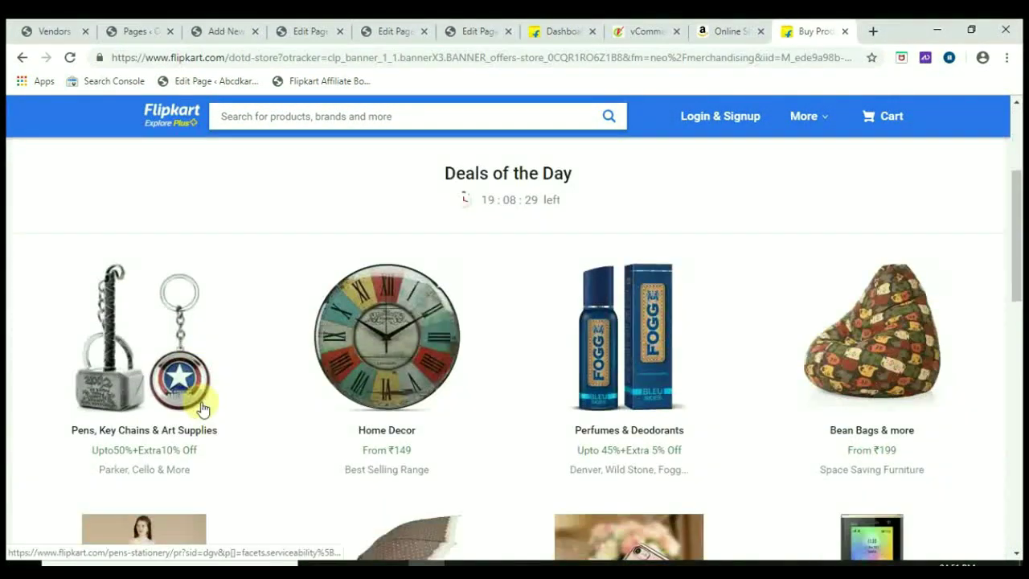
Copy the Clearance Sale deal for Aurelia, W & more from Flipkart's Deals of the Day, including its picture and text.
scroll(224, 380, "down", 2)
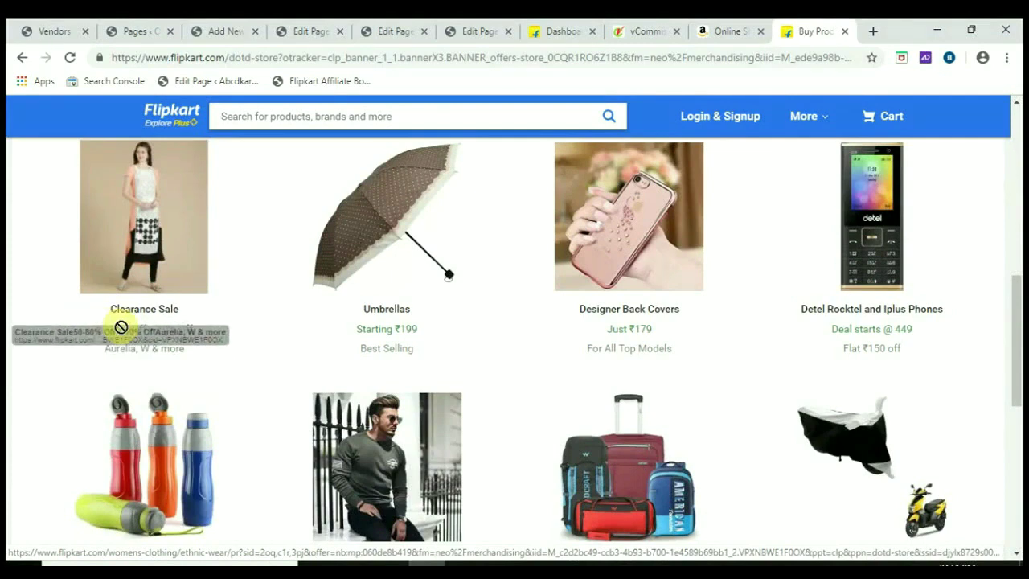
left_click_drag(9, 305, 191, 347)
right_click(172, 320)
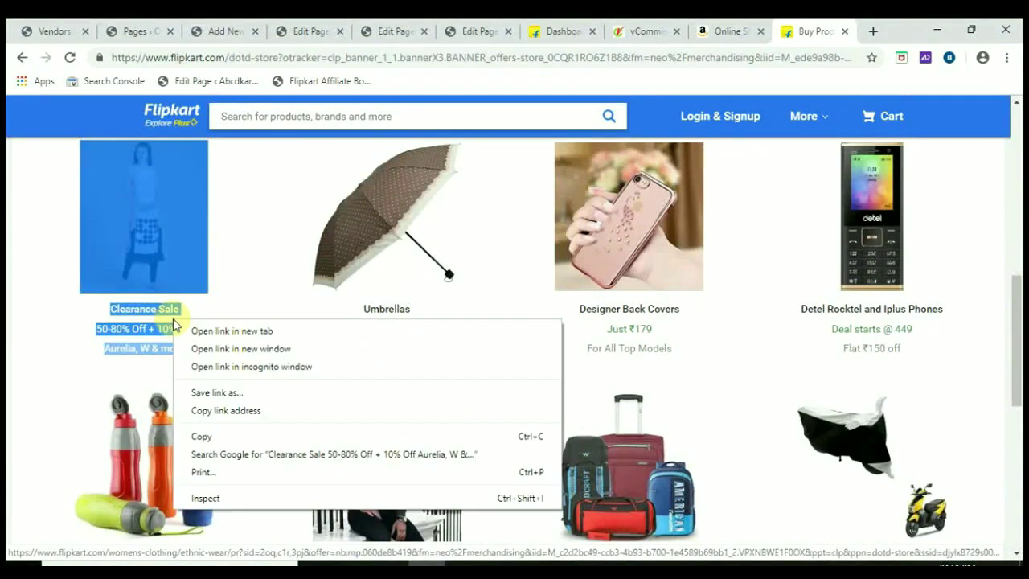
left_click(214, 409)
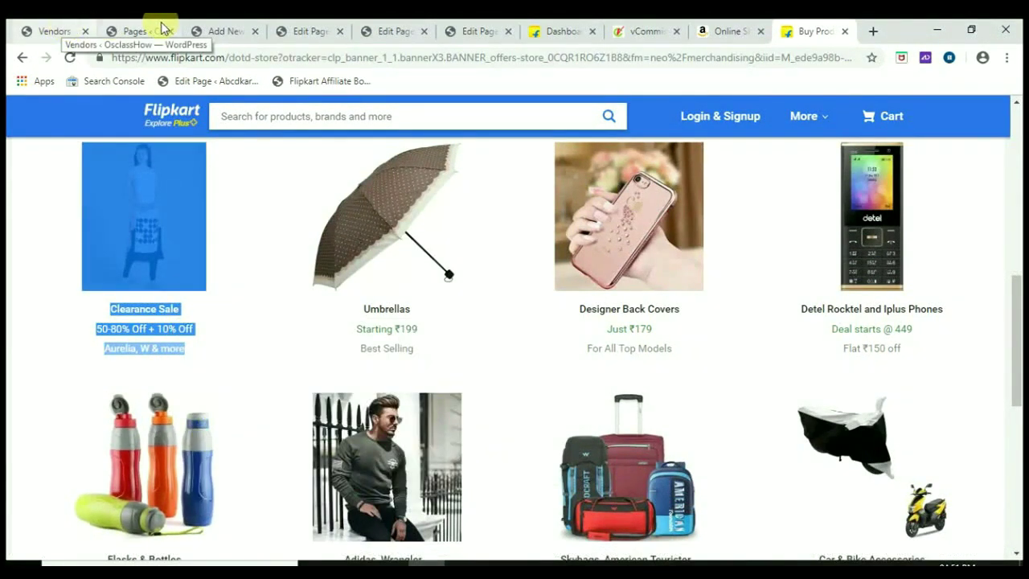
Paste the Clearance Sale deal into the new coupon's description and remove the product picture from it.
left_click(224, 30)
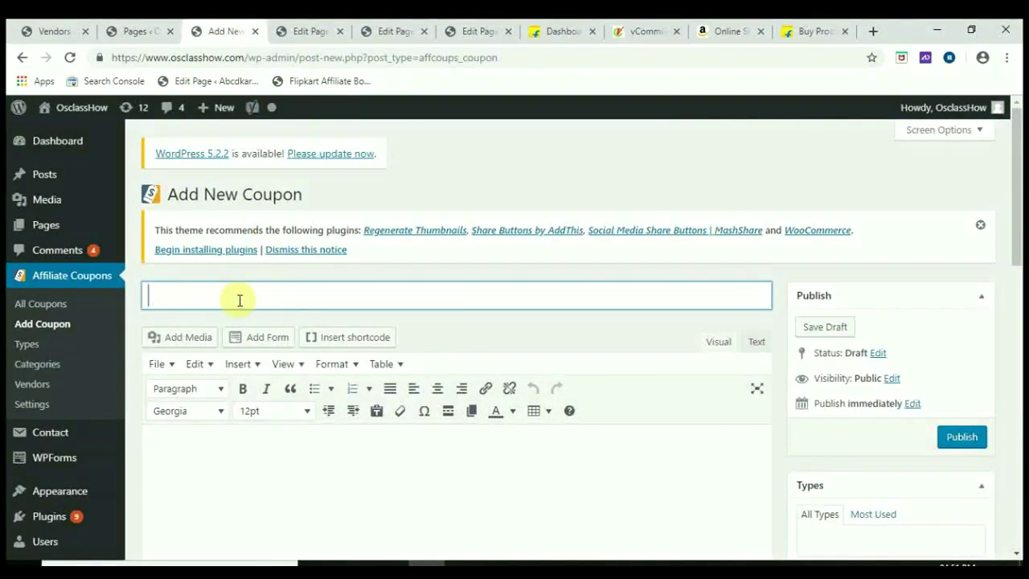
scroll(233, 329, "down", 2)
left_click(230, 362)
key("ctrl+v")
left_click(241, 361)
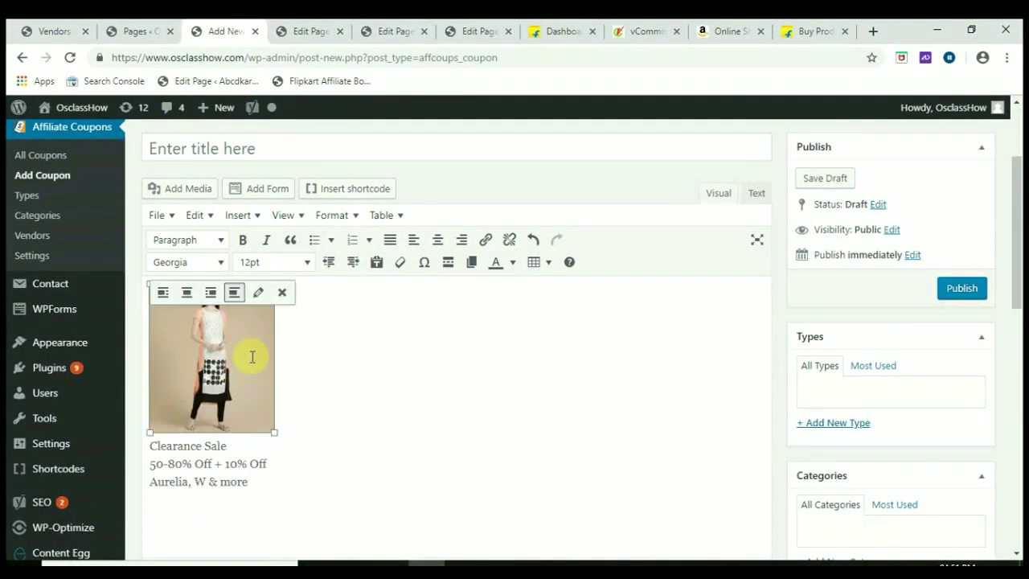
left_click(282, 293)
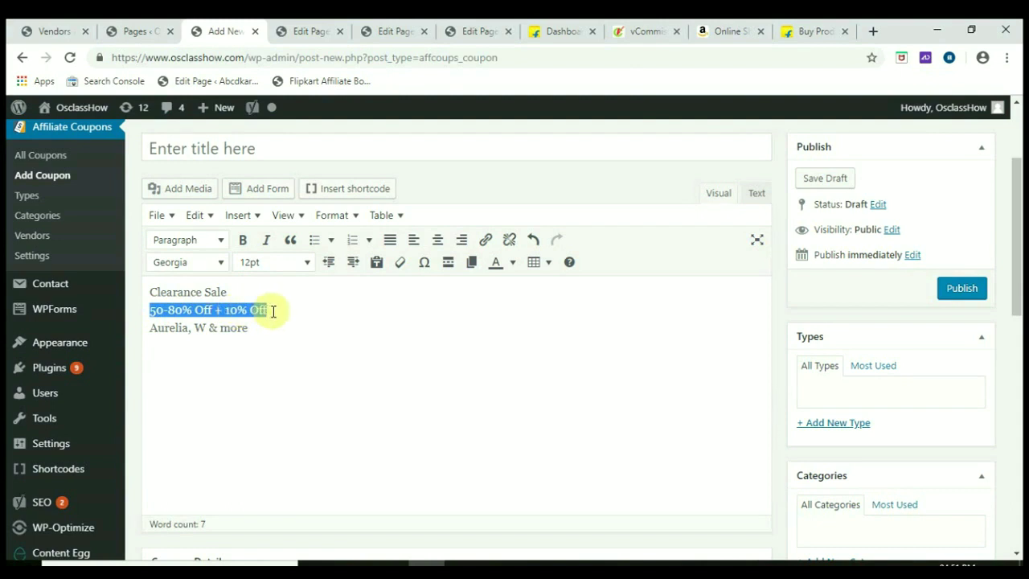
Copy the discount and brand lines from the description into the coupon title as "50-80% Off + 10% Off Aurelia, W & more".
left_click_drag(273, 311, 236, 326)
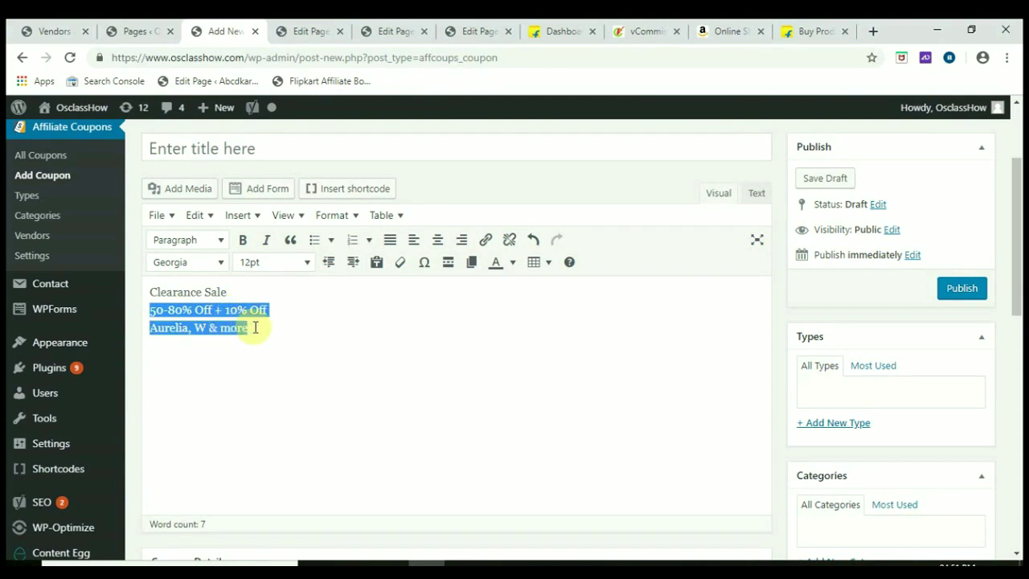
left_click(214, 147)
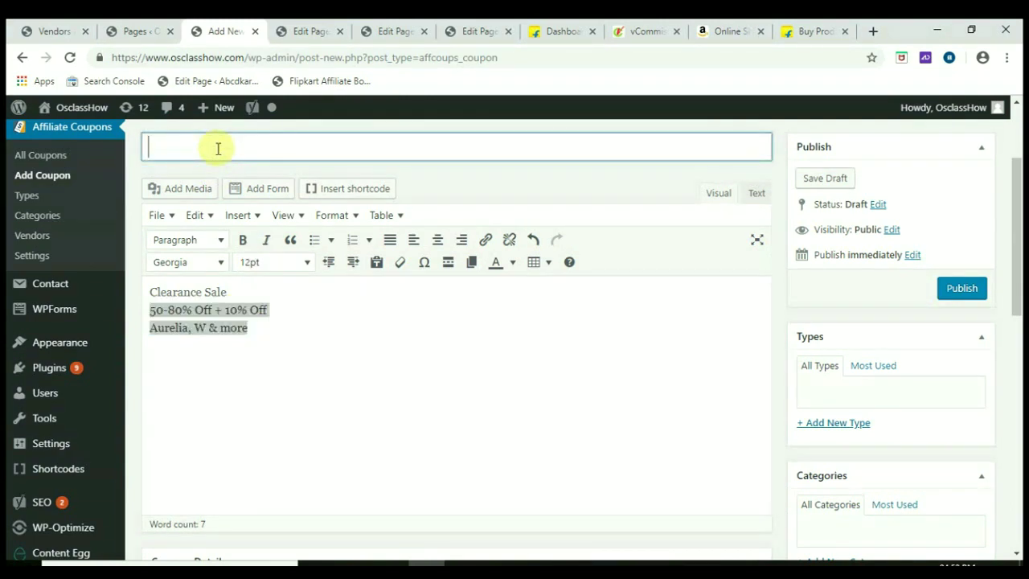
key("ctrl+v")
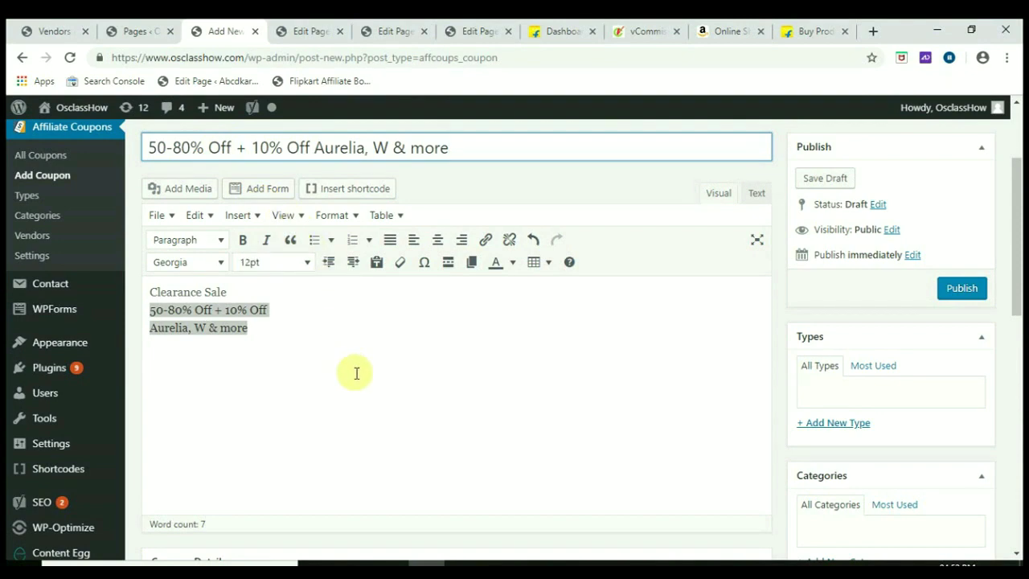
Set the coupon's vendor to Flipkart in the coupon details.
scroll(356, 373, "down", 4)
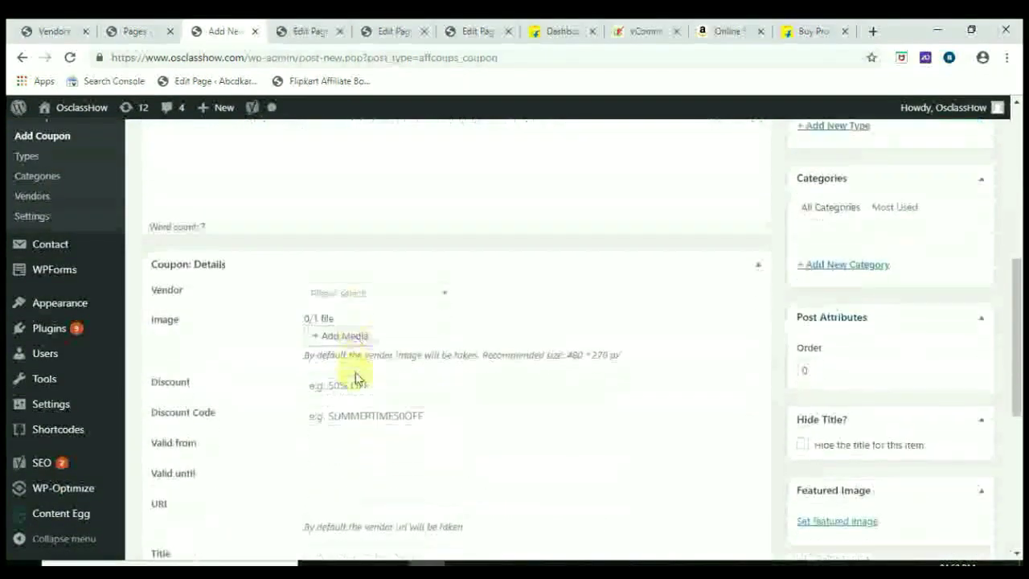
left_click(336, 296)
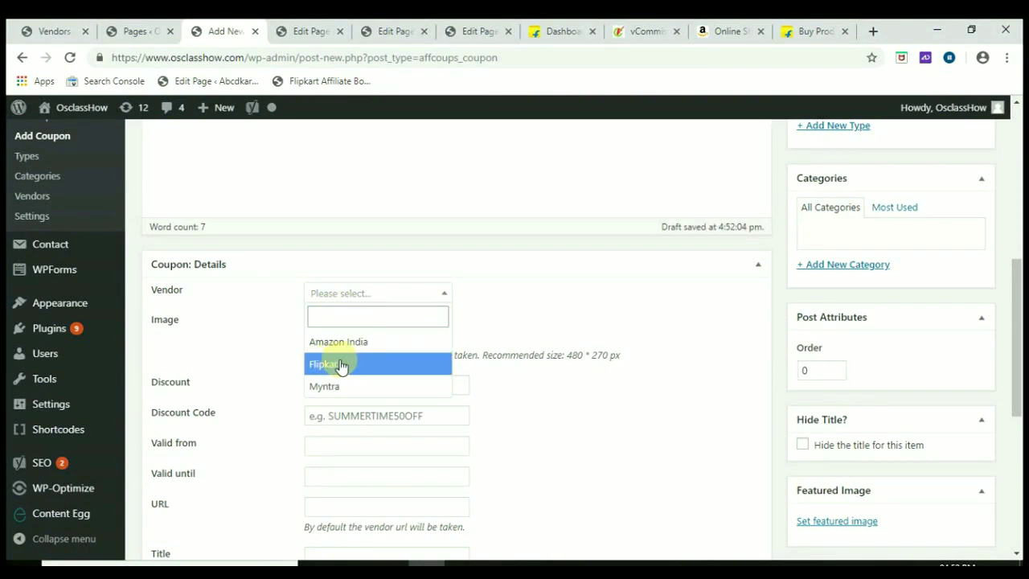
left_click(341, 365)
Copy "50-80% Off" from the coupon title into the coupon's discount field.
scroll(371, 372, "up", 5)
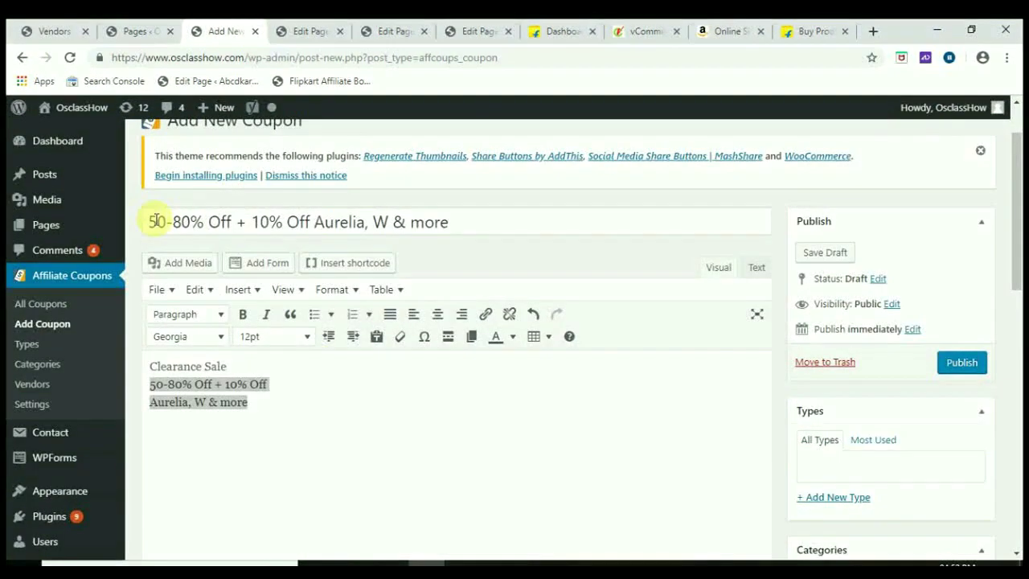
left_click_drag(149, 221, 229, 225)
right_click(229, 222)
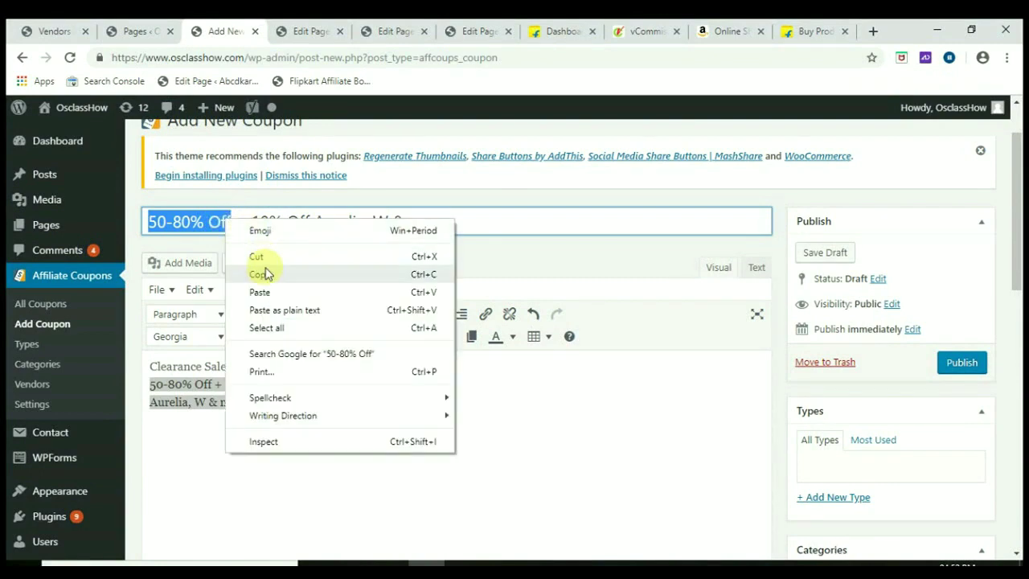
left_click(259, 274)
scroll(399, 388, "down", 5)
left_click(336, 311)
right_click(336, 311)
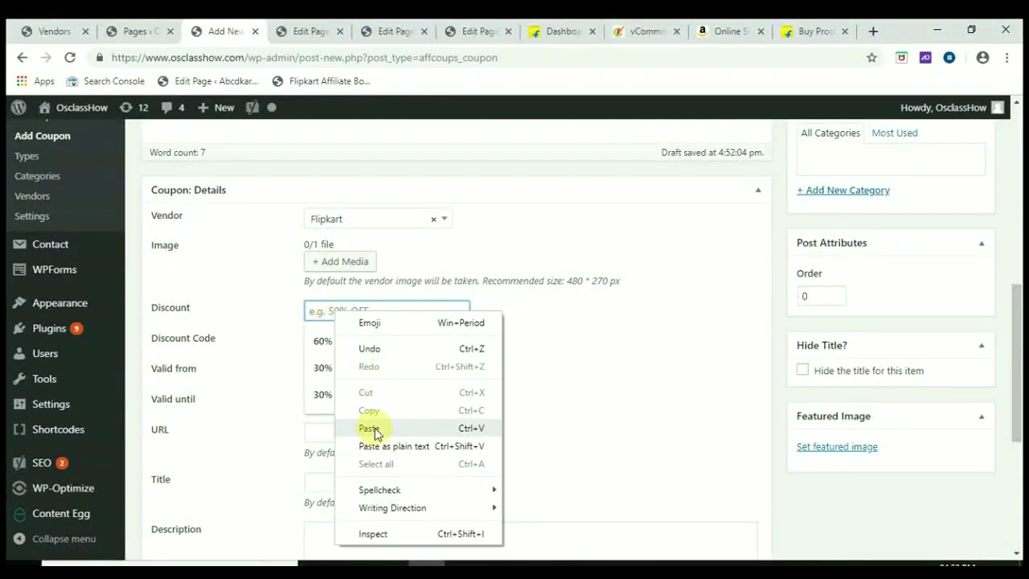
left_click(366, 427)
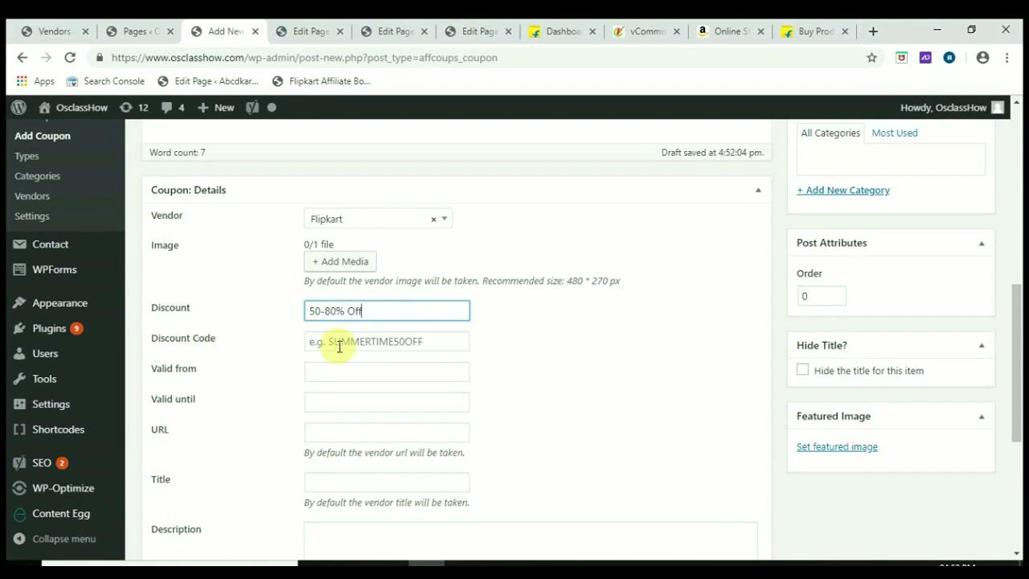
left_click(339, 346)
left_click(345, 398)
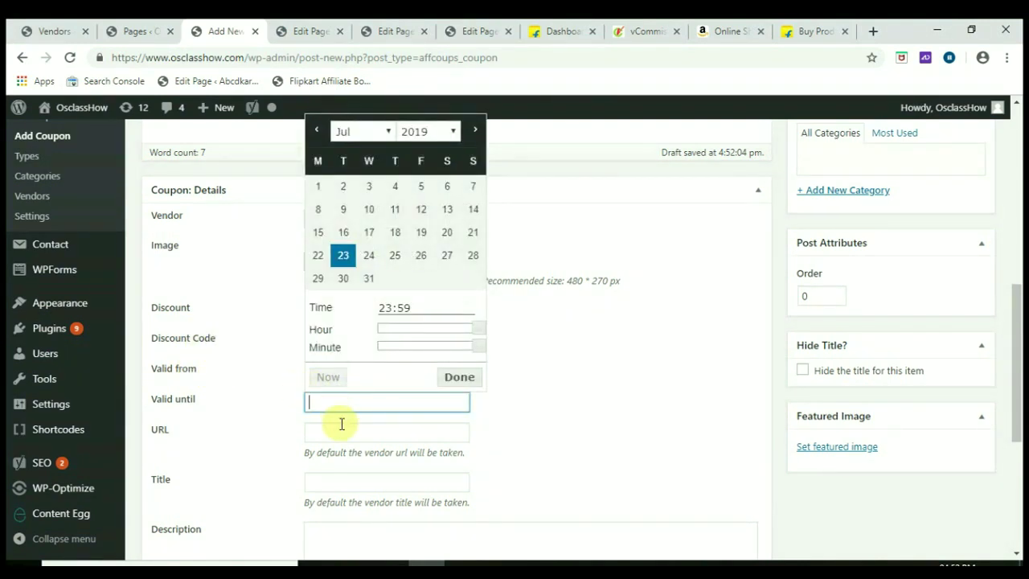
left_click(598, 406)
left_click(315, 370)
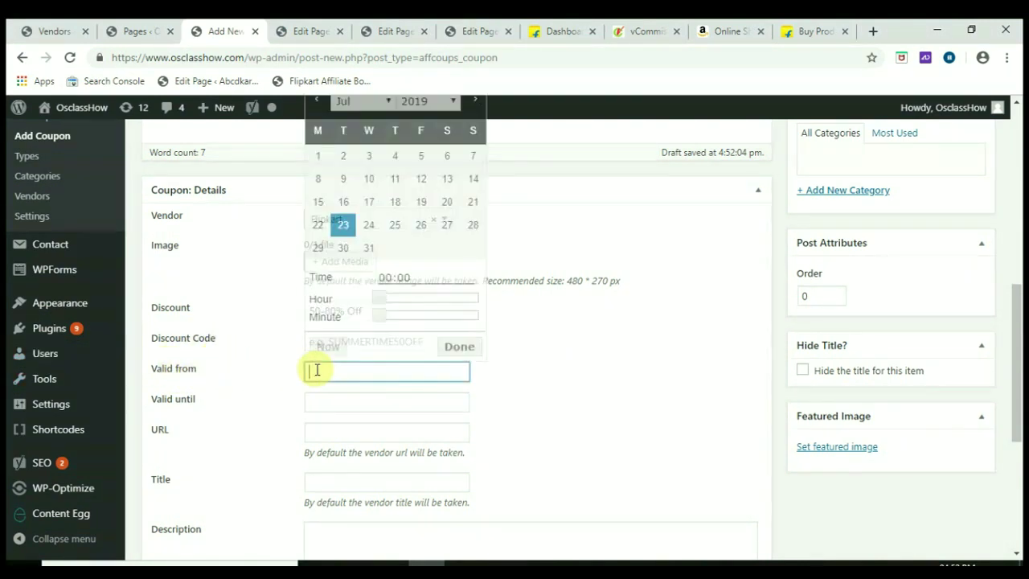
left_click(359, 406)
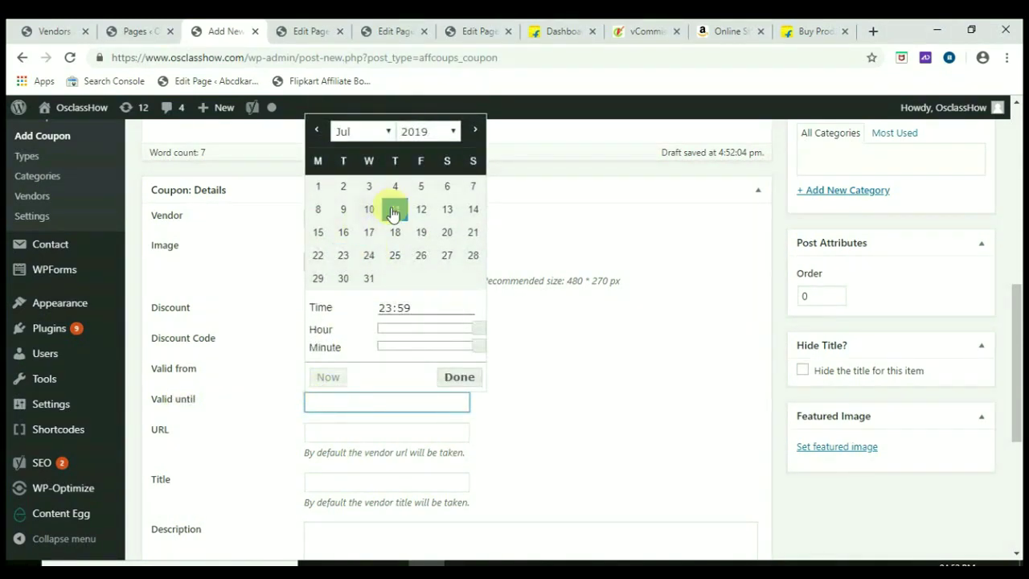
left_click(672, 462)
scroll(374, 367, "down", 1)
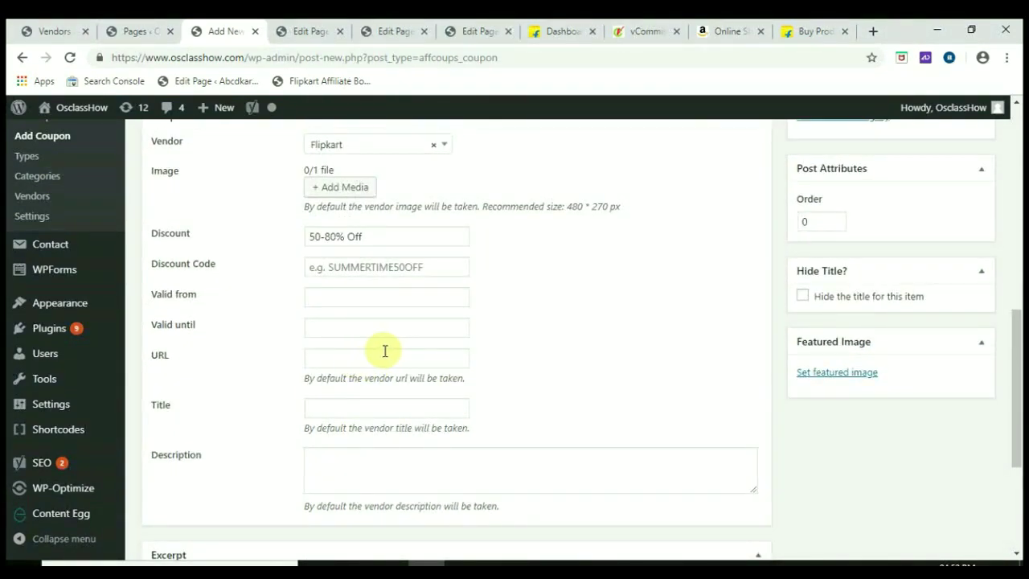
Switch to Flipkart, open the Clearance Sale deal's product listing and copy its web address.
left_click(813, 30)
left_click(175, 268)
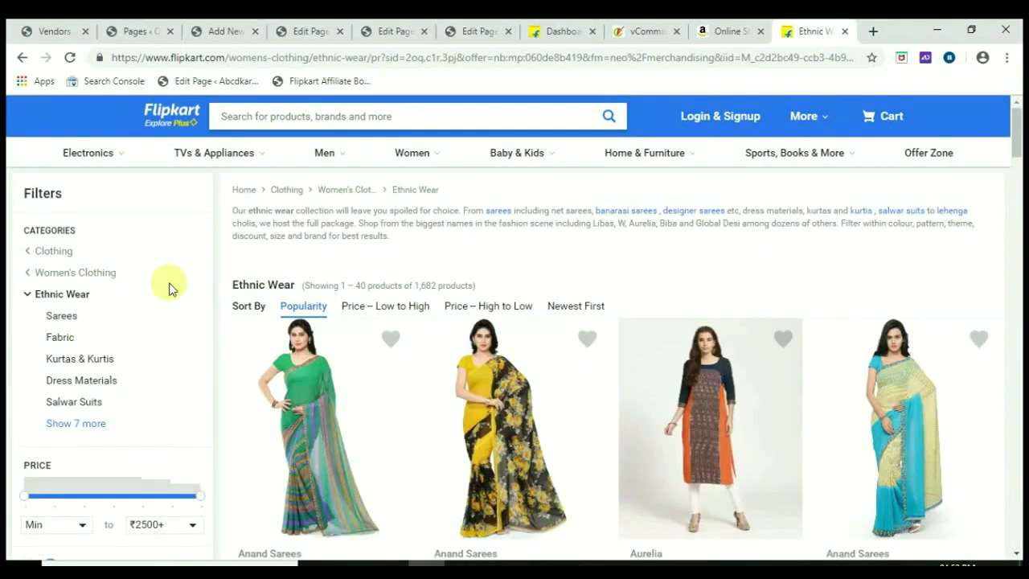
left_click(338, 58)
right_click(539, 62)
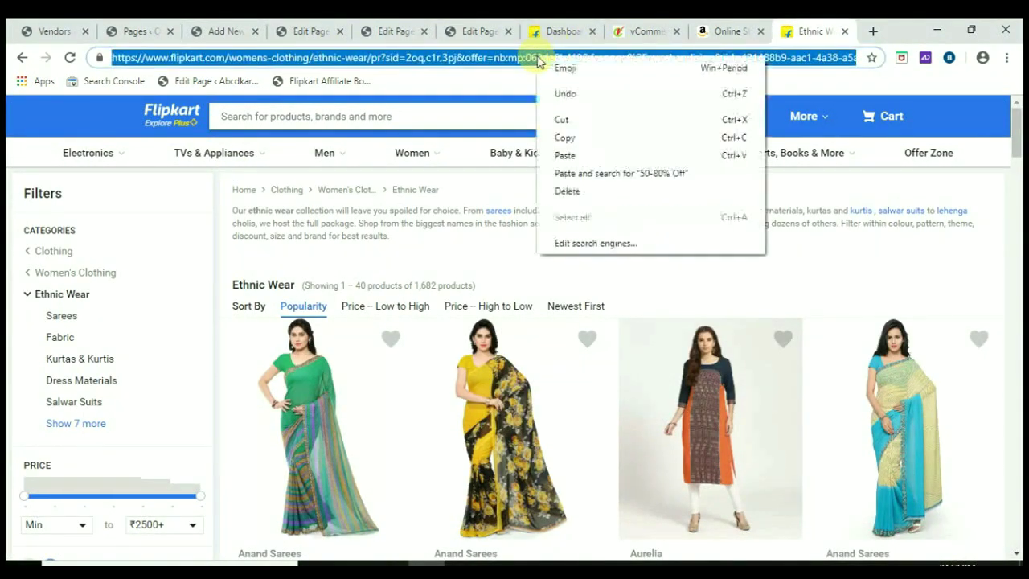
left_click(567, 137)
Generate an affiliate link for the copied listing address in the Flipkart affiliate dashboard, shorten it and copy the short link.
left_click(555, 30)
left_click(218, 420)
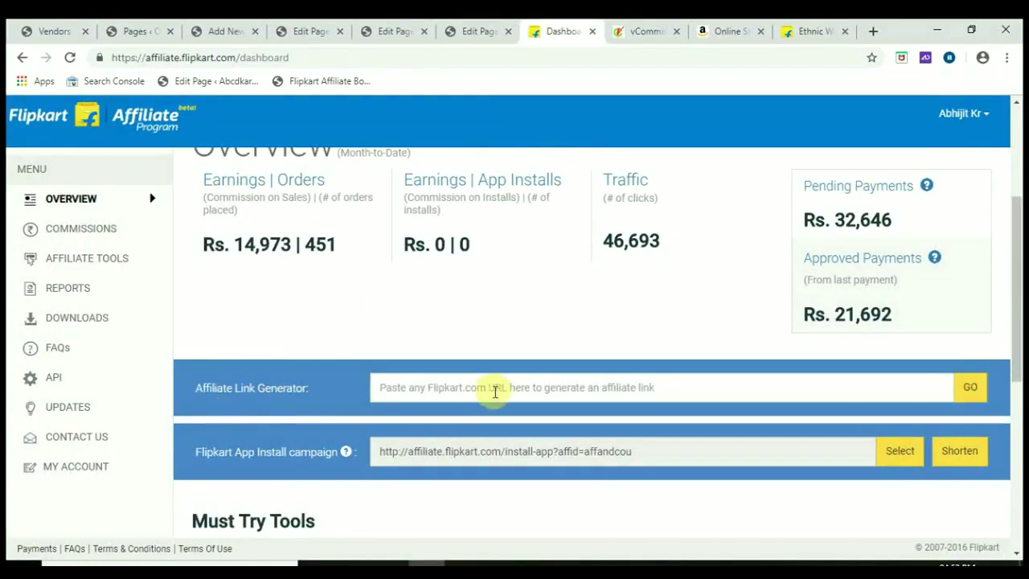
left_click(492, 390)
key("ctrl+v")
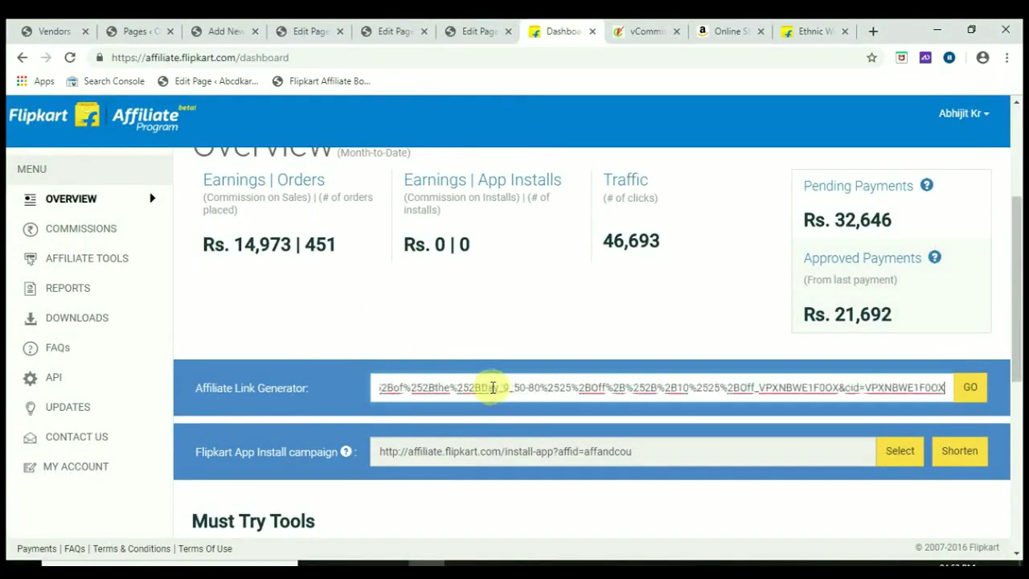
left_click(972, 389)
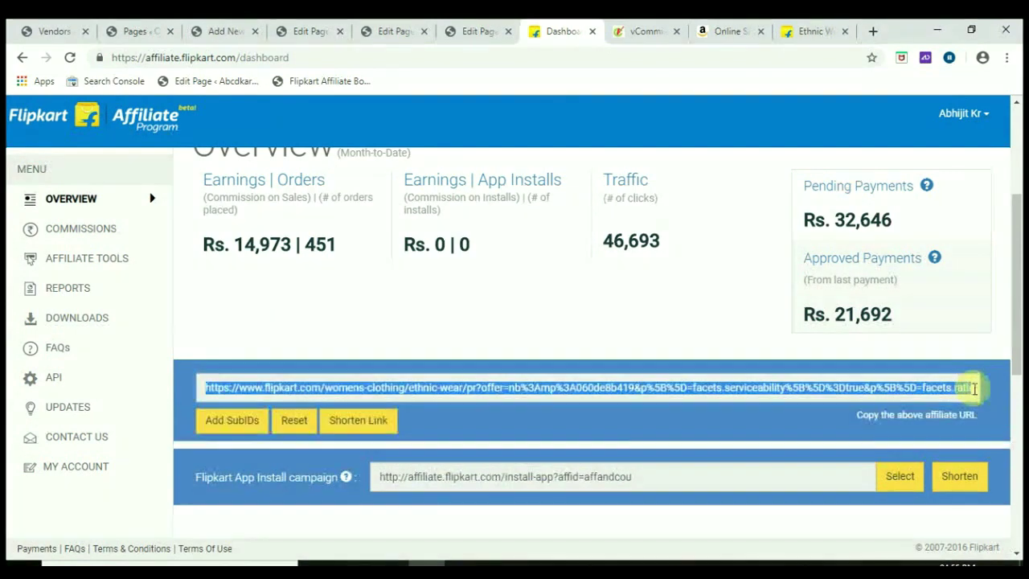
left_click(358, 426)
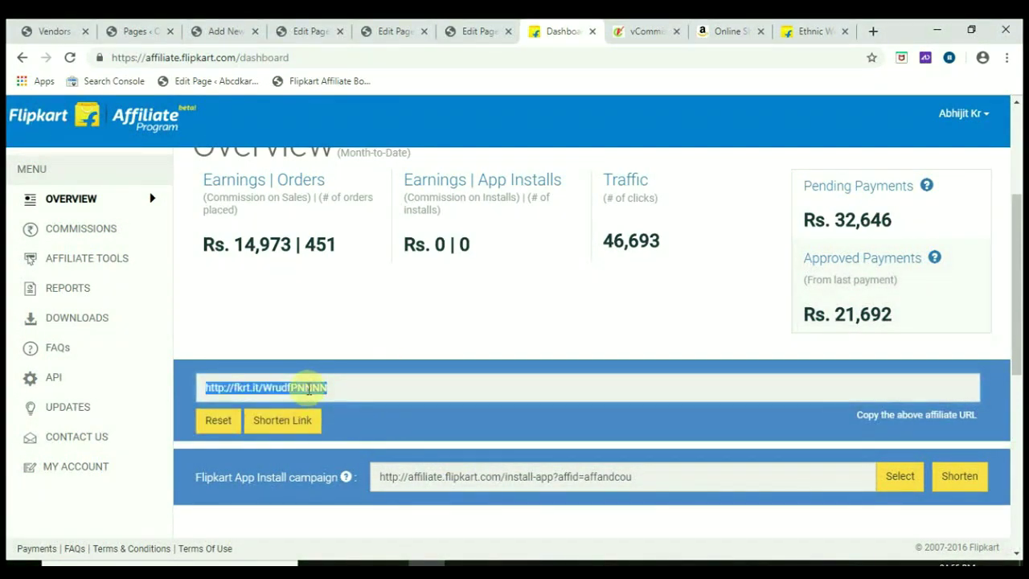
right_click(298, 384)
left_click(347, 397)
left_click(225, 31)
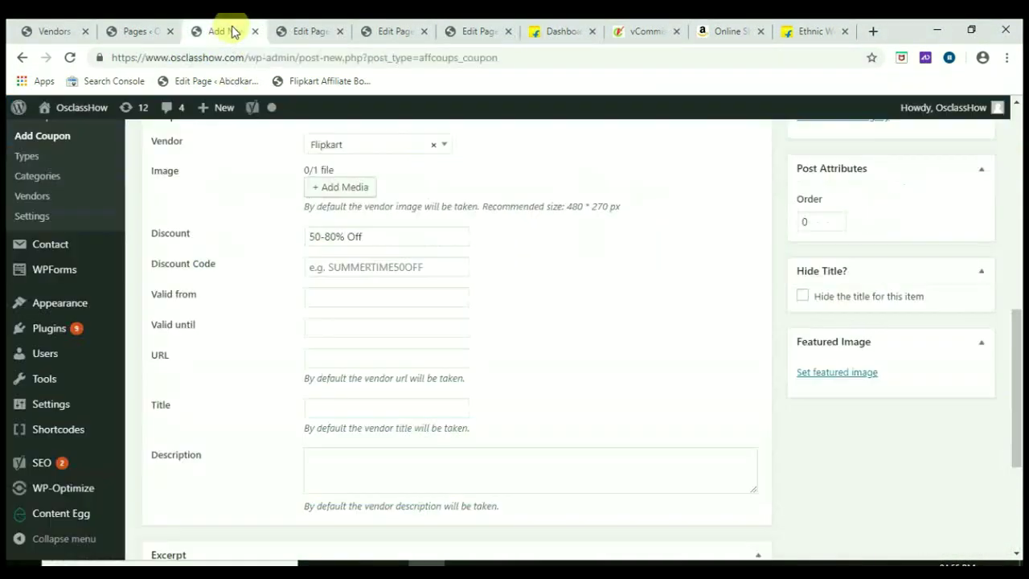
left_click(322, 359)
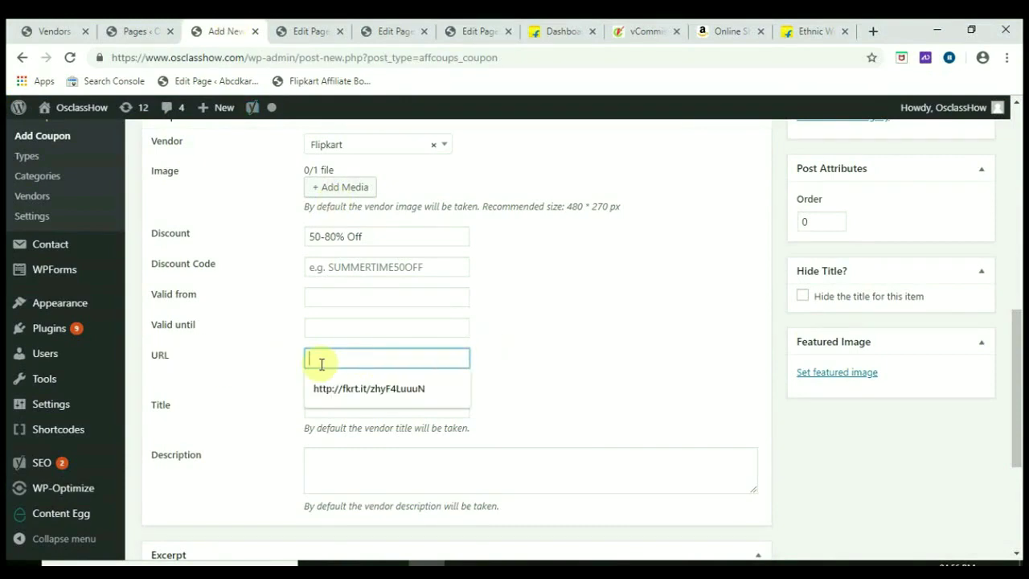
key("ctrl+v")
scroll(524, 379, "up", 8)
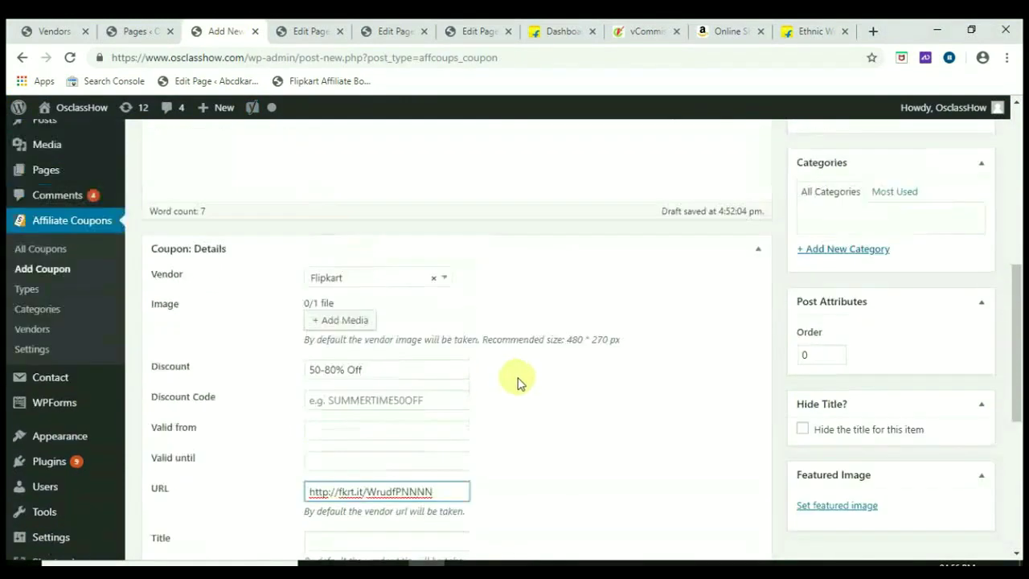
left_click(962, 365)
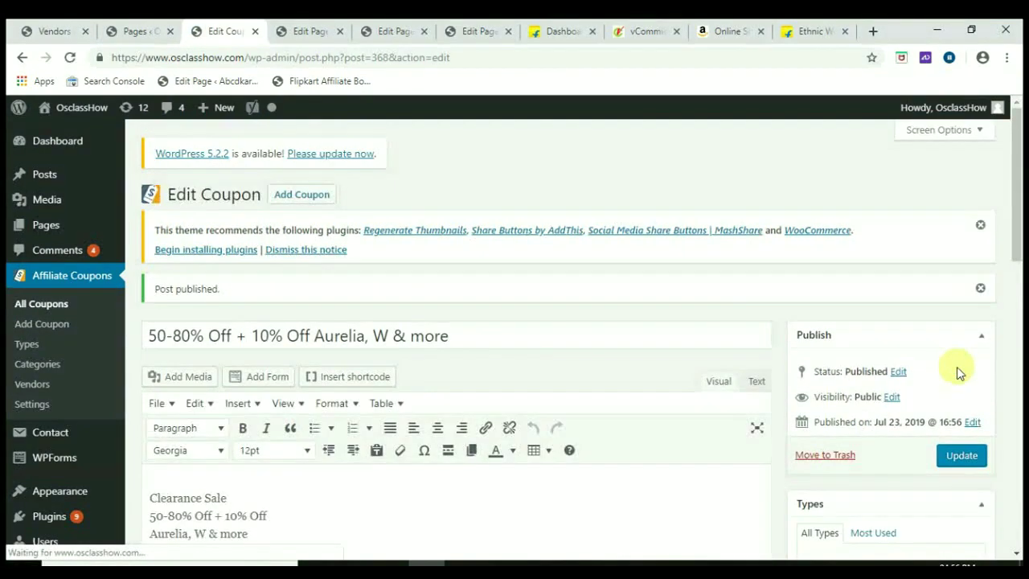
Return to Flipkart's Deals of the Day and copy the Mobile Cables & Chargers deal, including its picture and text.
left_click(474, 35)
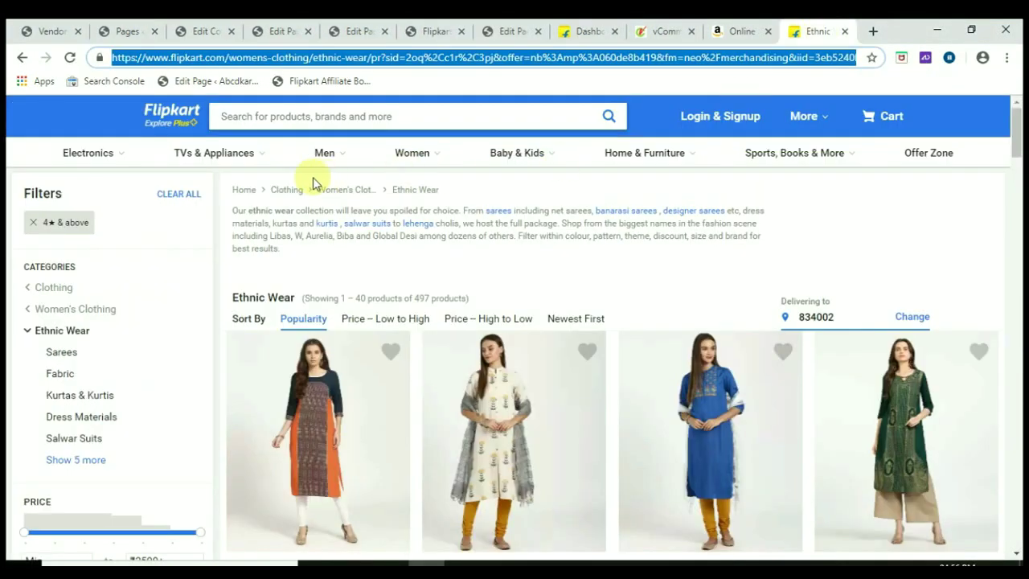
left_click(19, 57)
left_click(188, 258)
scroll(299, 314, "down", 10)
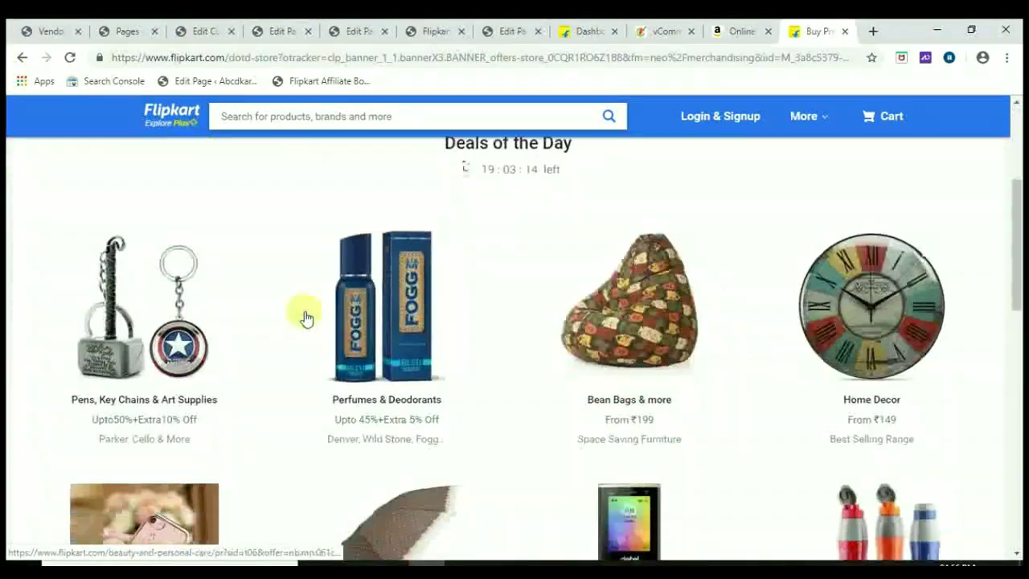
scroll(80, 432, "down", 3)
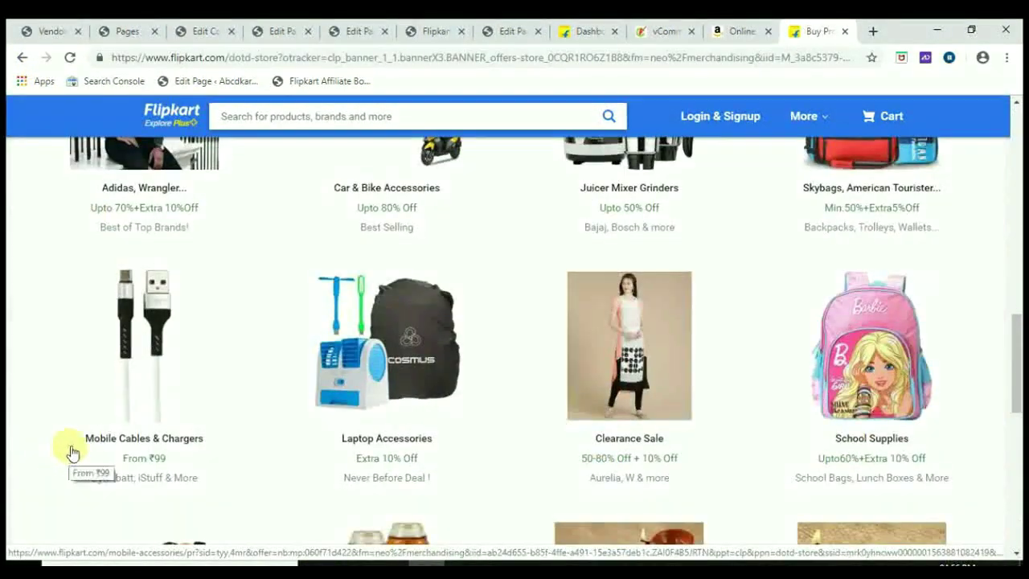
left_click_drag(11, 432, 200, 480)
Start another new coupon in WordPress and paste the Mobile Cables & Chargers deal into its description.
left_click(209, 31)
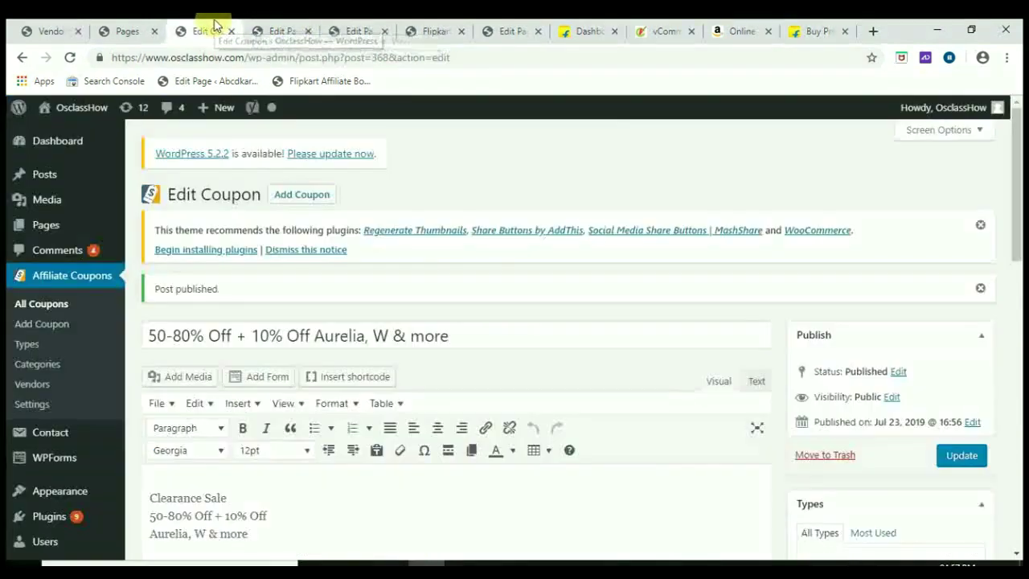
left_click(298, 197)
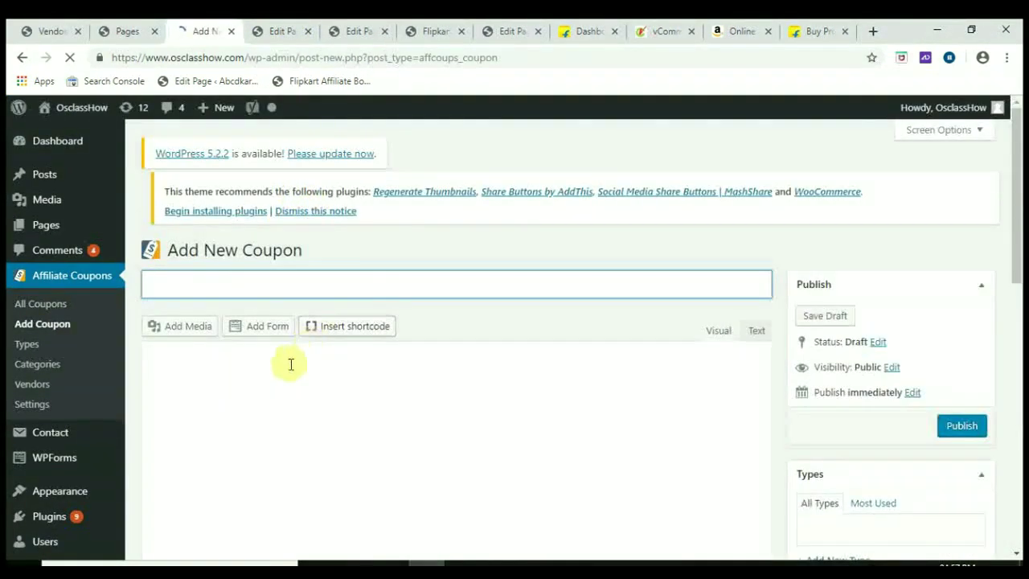
scroll(285, 356, "down", 1)
key("ctrl+v")
scroll(185, 291, "down", 2)
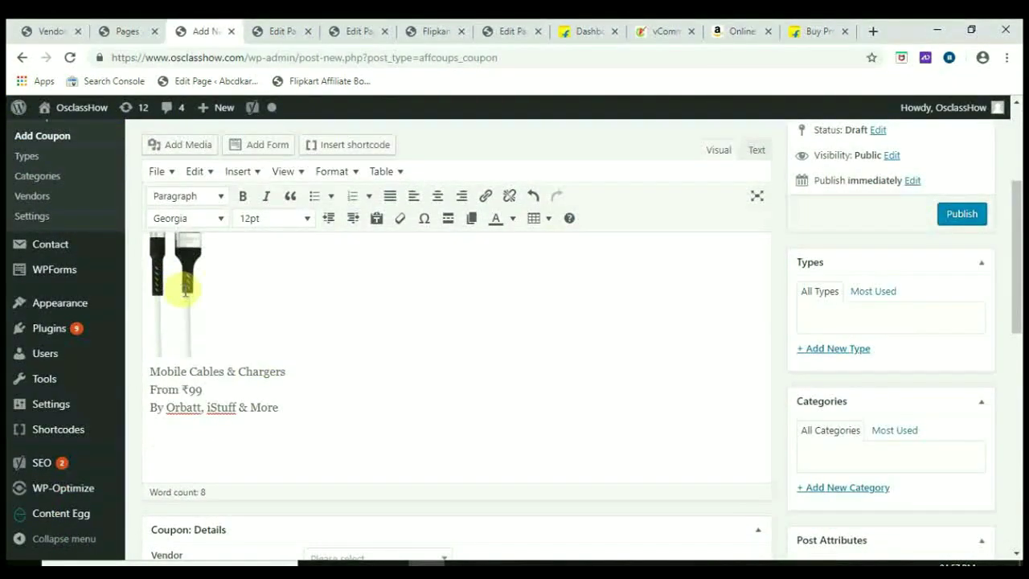
Copy the product and price lines from the description into the coupon title as "Mobile Cables & Chargers From ₹99".
left_click_drag(151, 372, 202, 389)
key("ctrl+c")
scroll(241, 370, "up", 3)
left_click(241, 294)
key("ctrl+v")
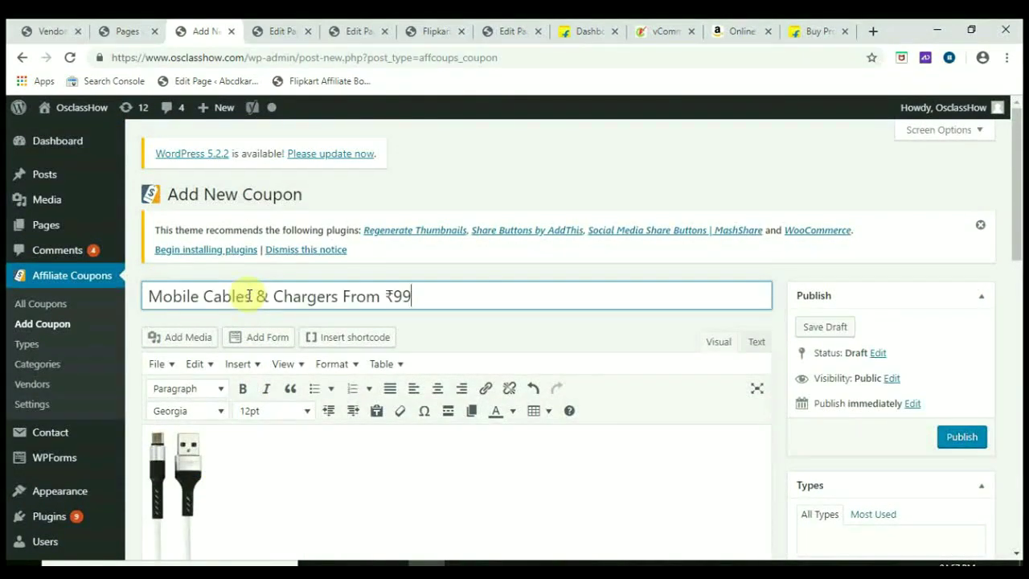
Set the coupon's vendor to Flipkart and its discount to ₹99, reusing the rupee sign from the title.
scroll(306, 321, "down", 1)
left_click_drag(384, 223, 399, 223)
scroll(426, 238, "down", 5)
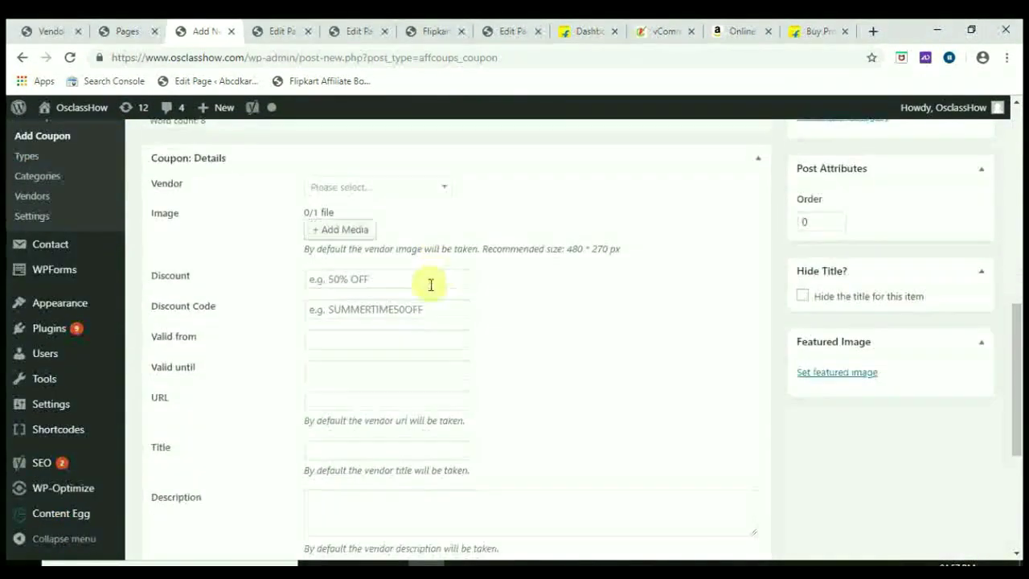
left_click(405, 190)
left_click(322, 257)
left_click(307, 279)
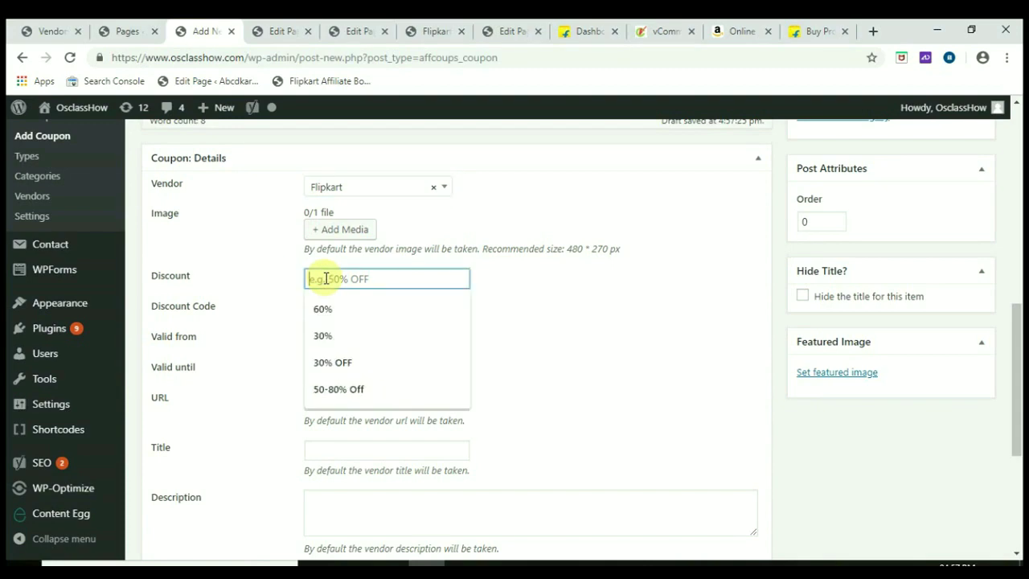
key("ctrl+v")
type("99")
scroll(347, 316, "down", 1)
scroll(356, 333, "up", 6)
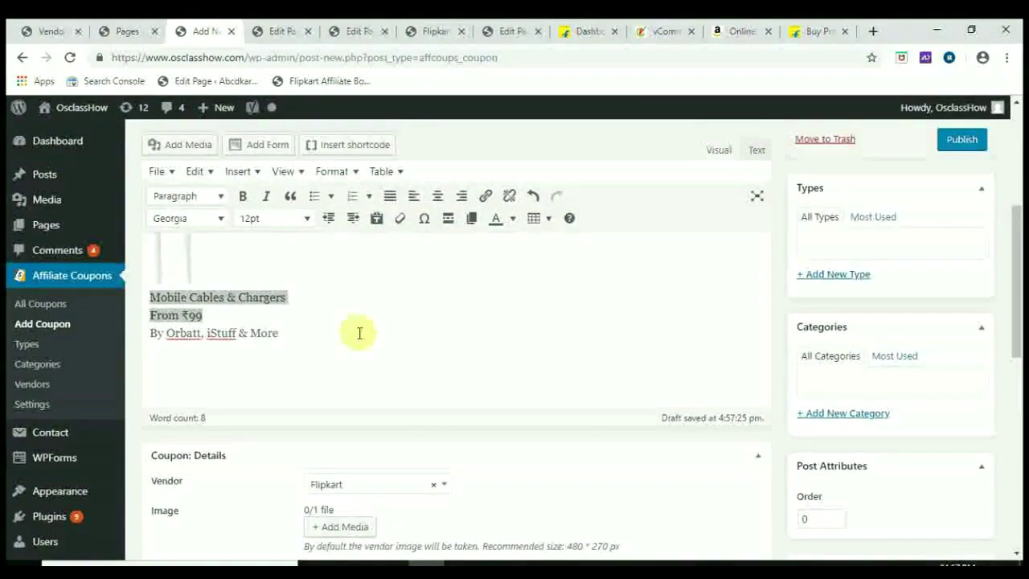
Open the Mobile Cables & Chargers deal on Flipkart and select its page address for copying.
left_click(817, 30)
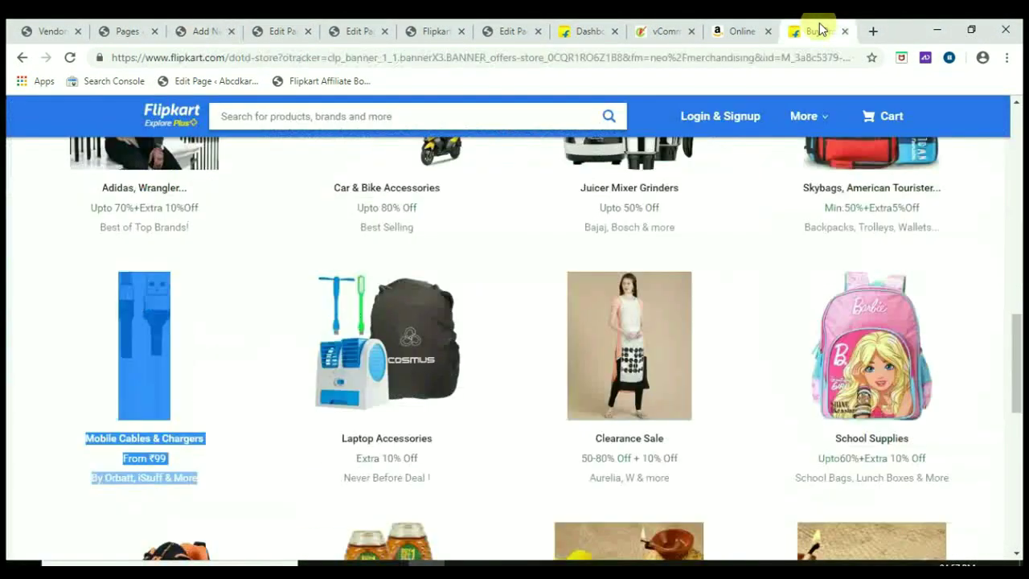
left_click(8, 333)
left_click(151, 347)
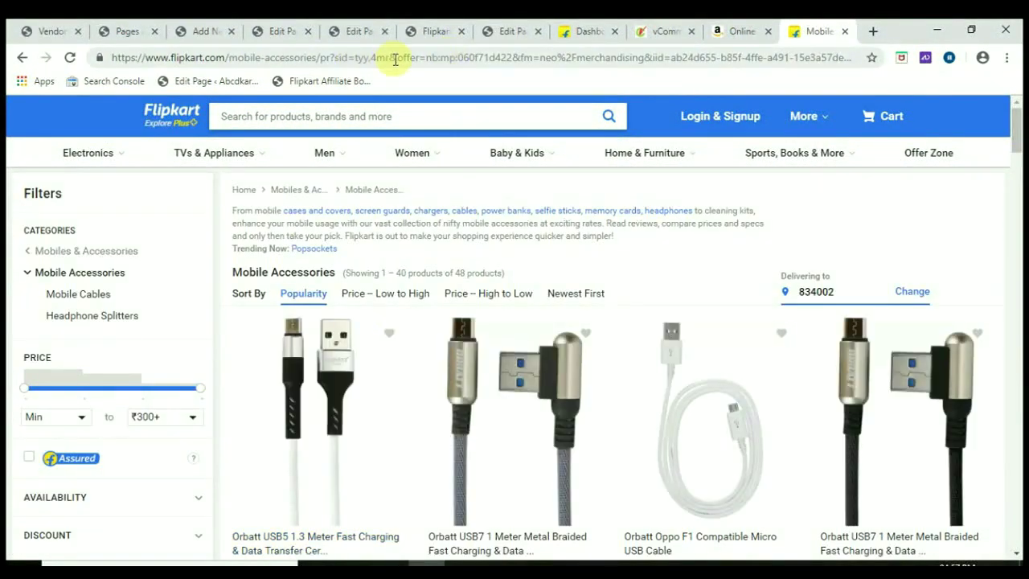
left_click(428, 65)
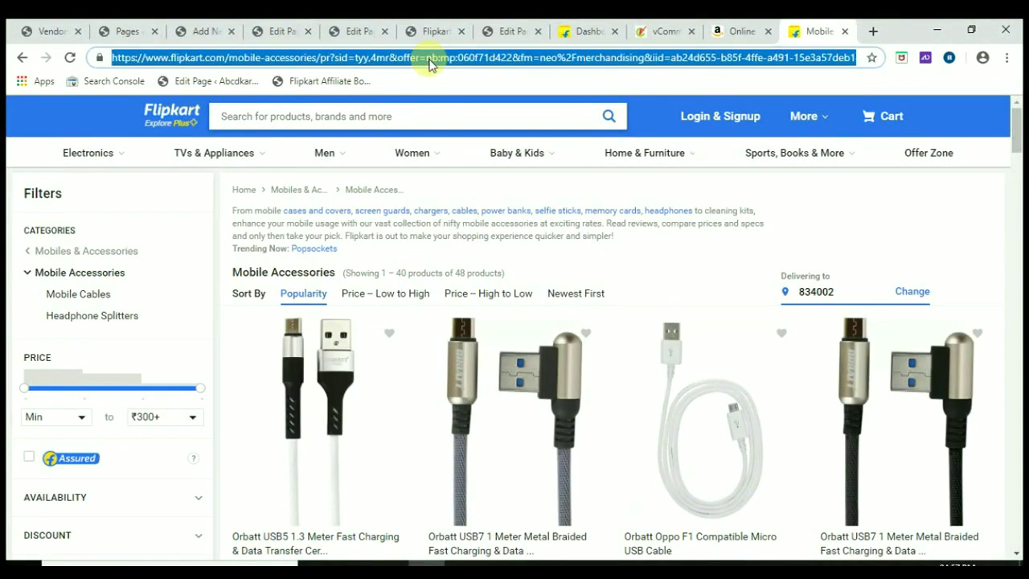
Generate a shortened affiliate link for the copied mobile accessories page in the Flipkart Affiliate dashboard and copy it.
left_click(586, 31)
left_click(217, 420)
left_click(459, 385)
key("ctrl+v")
left_click(971, 389)
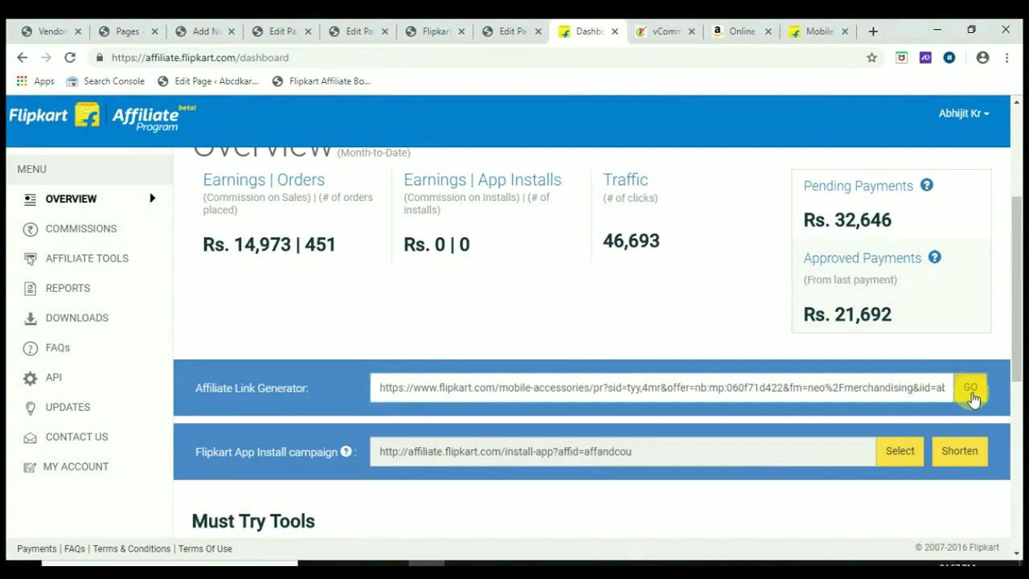
left_click(357, 420)
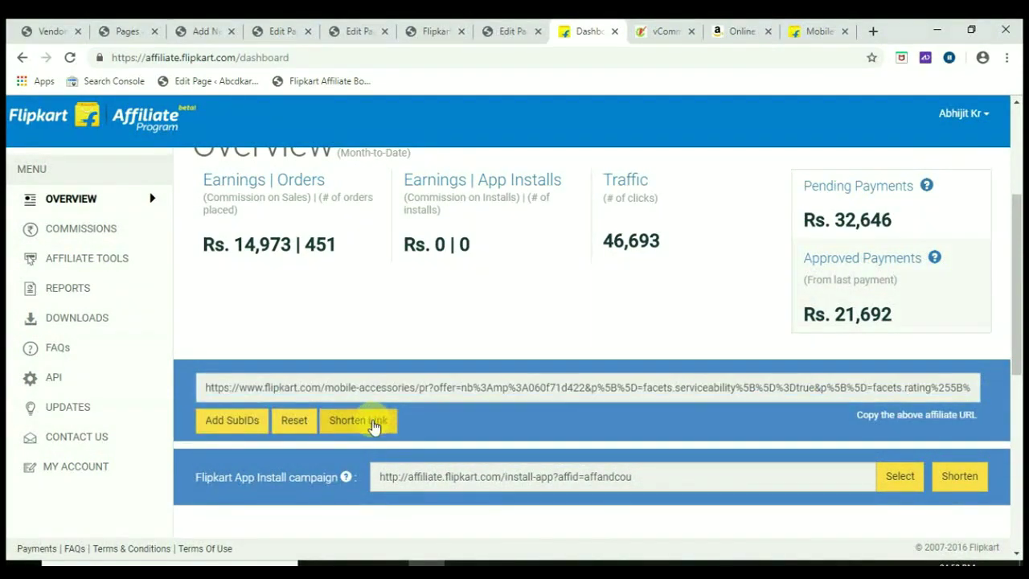
left_click(286, 385)
Paste the shortened affiliate link as the URL of the Mobile Cables & Chargers coupon and publish the coupon.
left_click(215, 31)
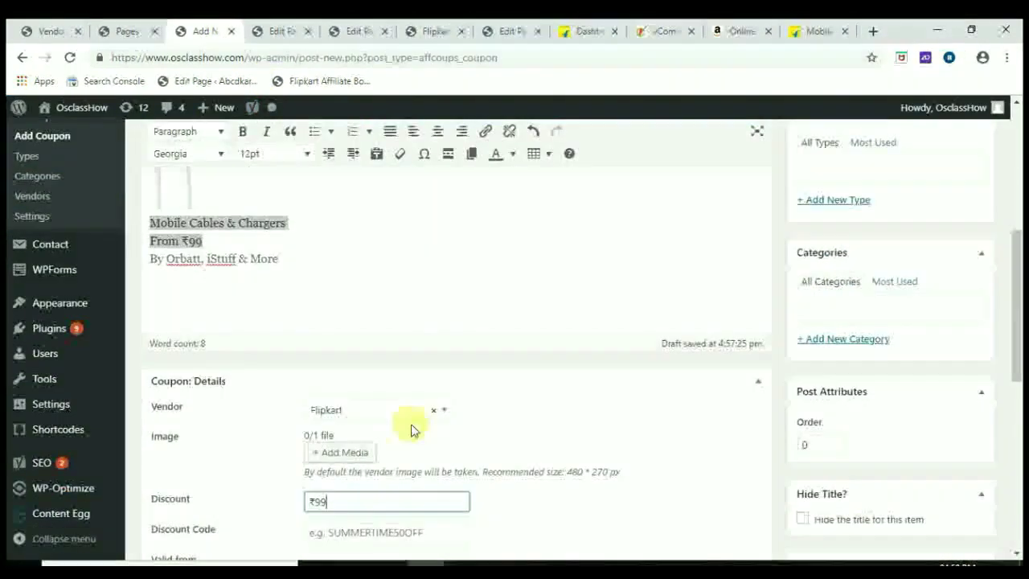
scroll(386, 442, "down", 3)
left_click(362, 406)
key("ctrl+v")
scroll(542, 411, "up", 10)
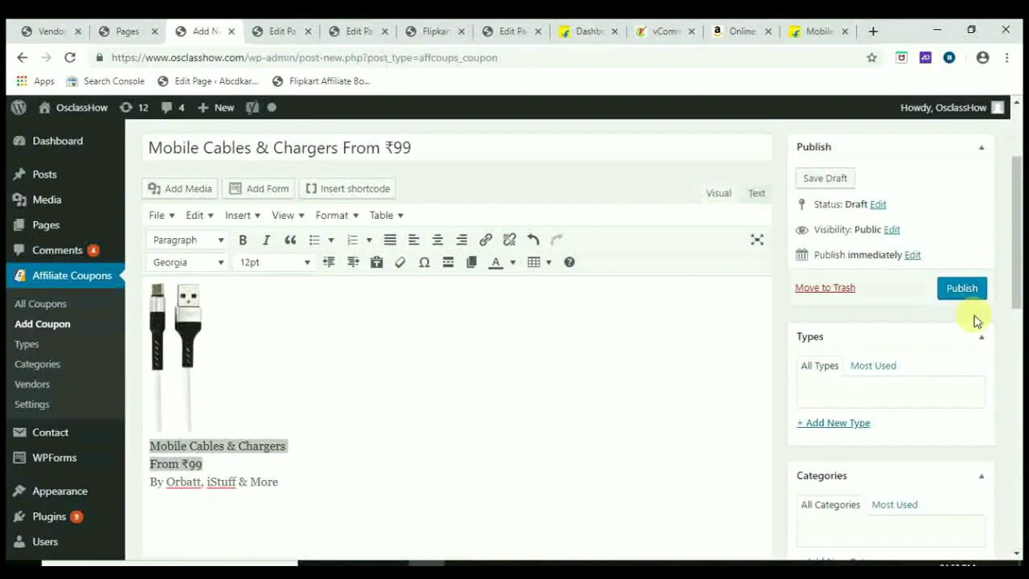
left_click(962, 289)
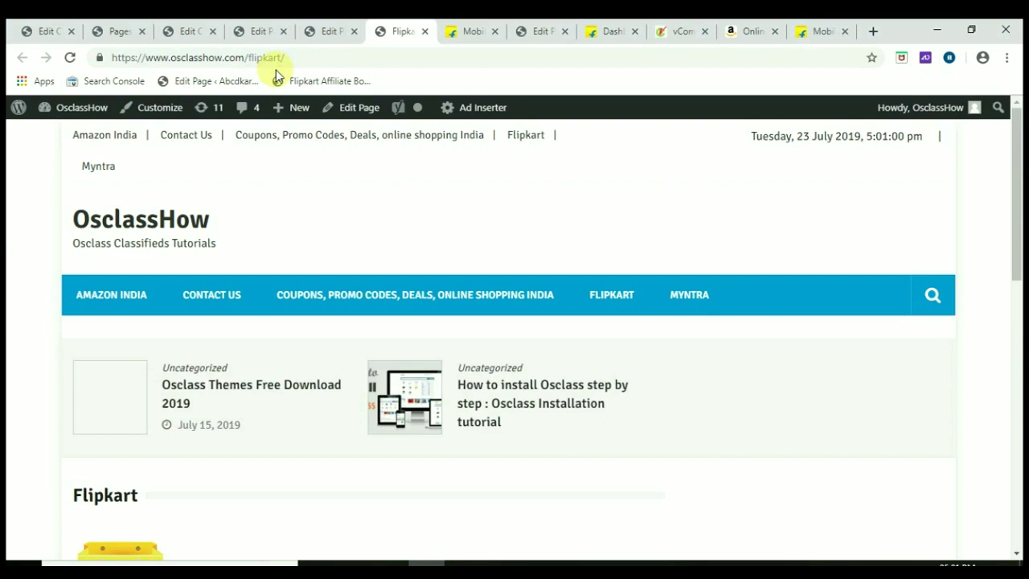
Reload the site's Flipkart page, review the listed coupons and test the Clearance Sale deal link.
left_click(282, 58)
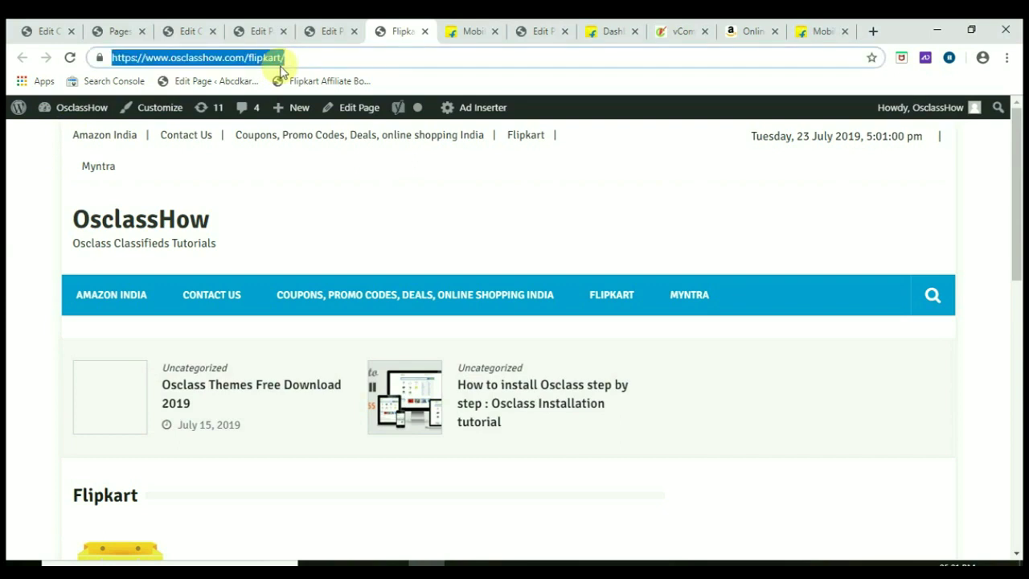
key("Return")
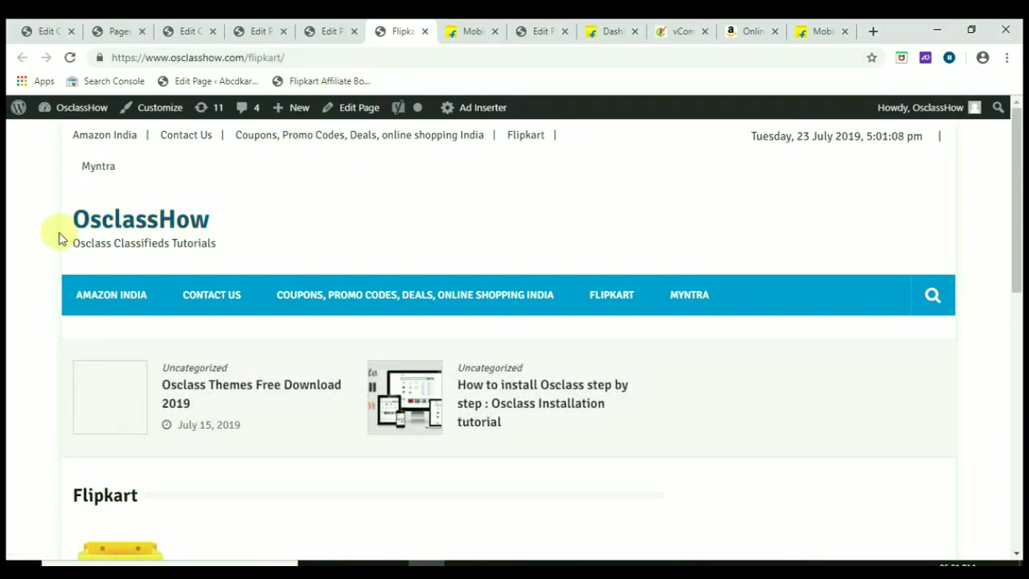
scroll(5, 265, "down", 15)
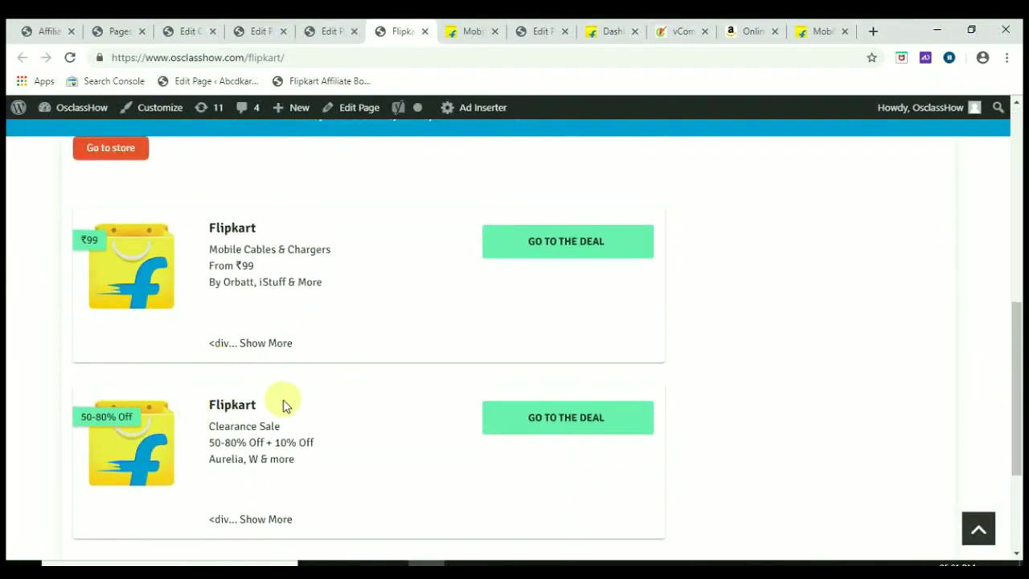
scroll(767, 408, "up", 5)
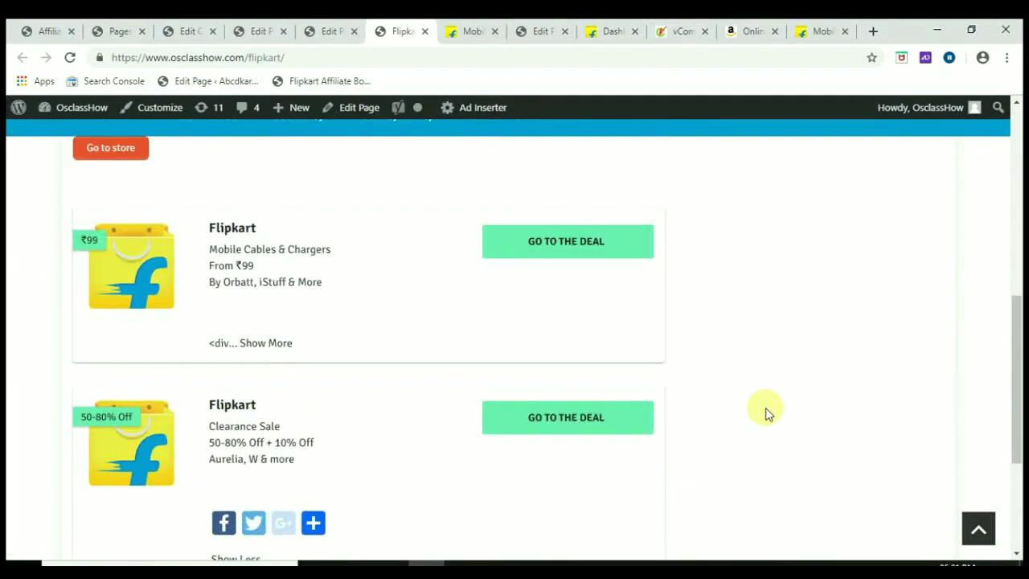
scroll(770, 411, "down", 3)
left_click(570, 361)
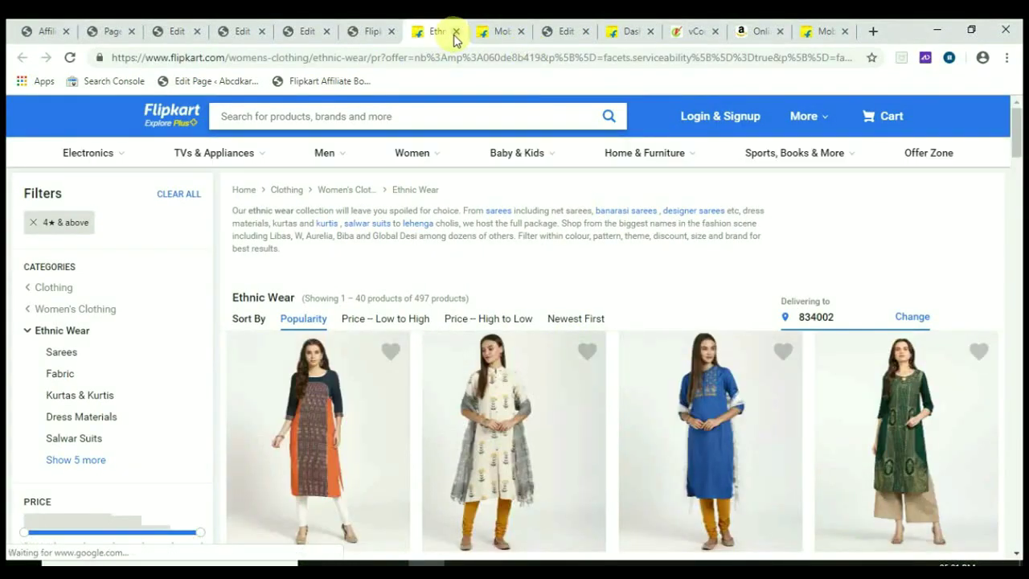
left_click(455, 32)
scroll(643, 378, "up", 10)
Start a new coupon, then open Today's Deals on Amazon India and browse to the deals of the day.
left_click(44, 31)
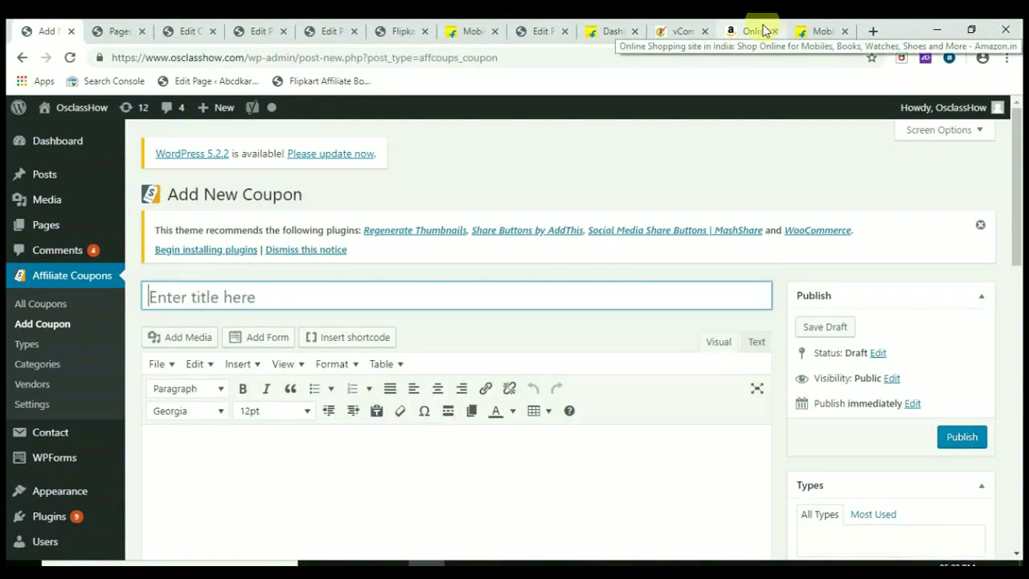
left_click(755, 30)
scroll(701, 251, "down", 2)
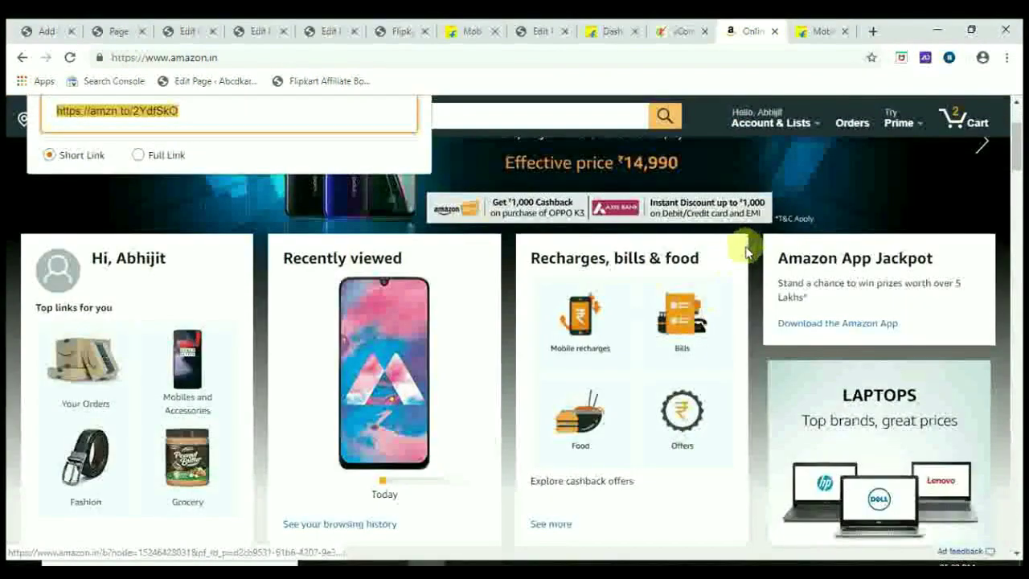
scroll(739, 246, "up", 2)
left_click(416, 142)
left_click(343, 189)
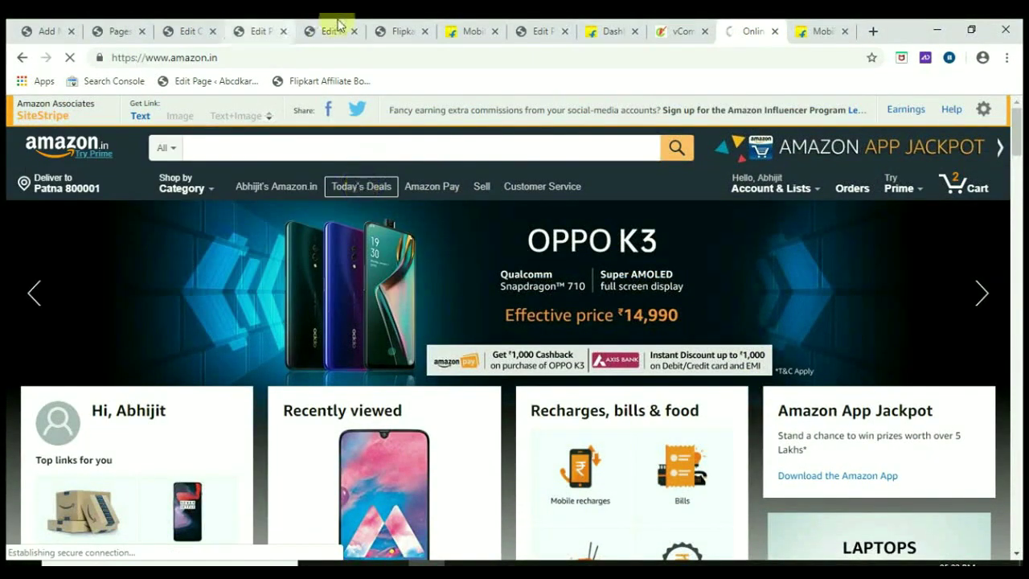
scroll(482, 362, "down", 3)
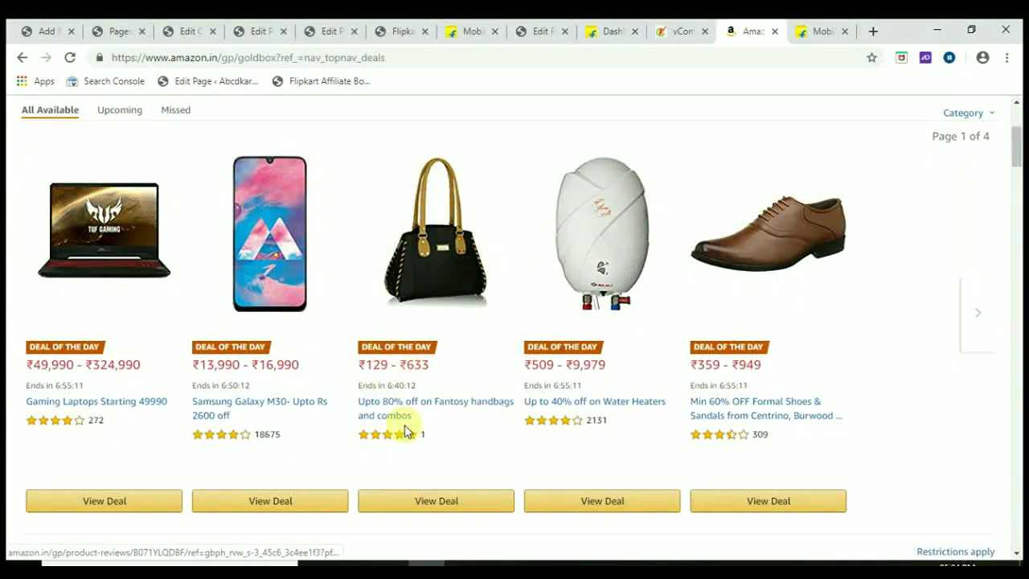
Copy the handbag deal's text from Amazon into the new coupon's title: "Upto 80% off on Fantosy handbags and combos".
left_click_drag(412, 417, 360, 401)
key("ctrl+c")
left_click(46, 31)
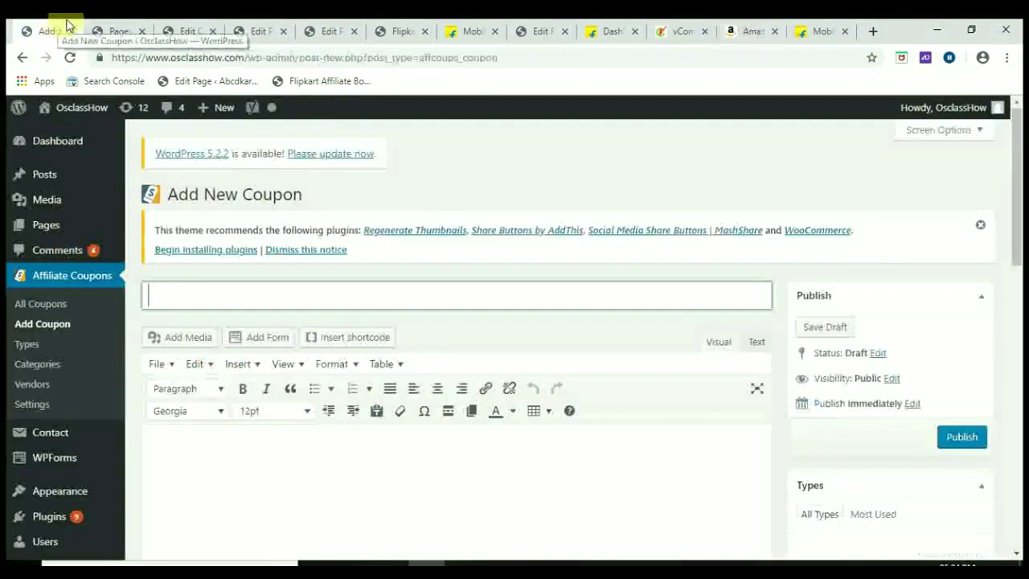
left_click(207, 291)
key("ctrl+v")
scroll(327, 296, "down", 3)
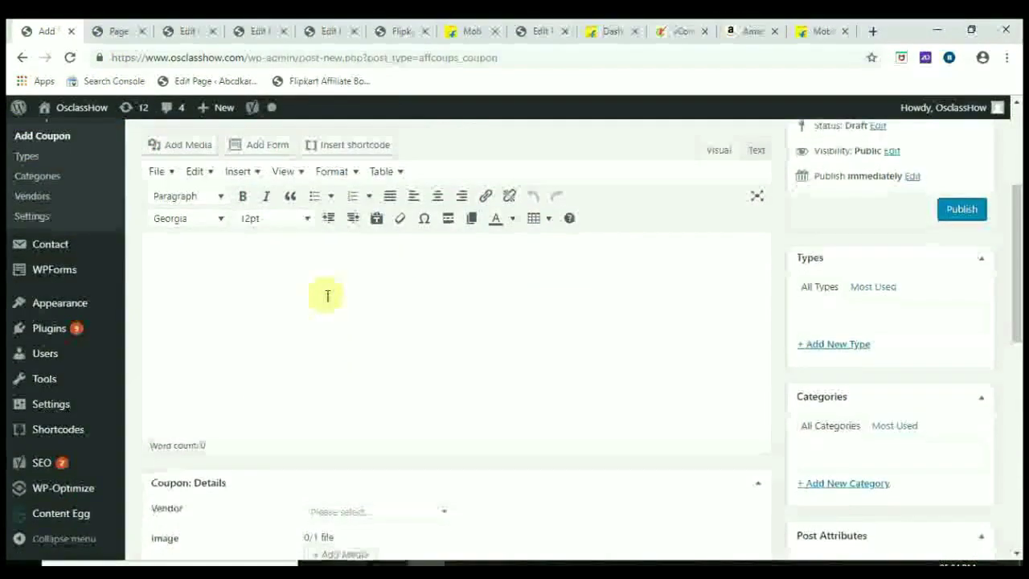
Copy the coupon title into the coupon's content editor as its body text.
scroll(285, 156, "up", 1)
triple_click(284, 156)
key("ctrl+c")
left_click(308, 344)
key("ctrl+v")
Set the coupon's vendor to Amazon India.
scroll(309, 344, "down", 3)
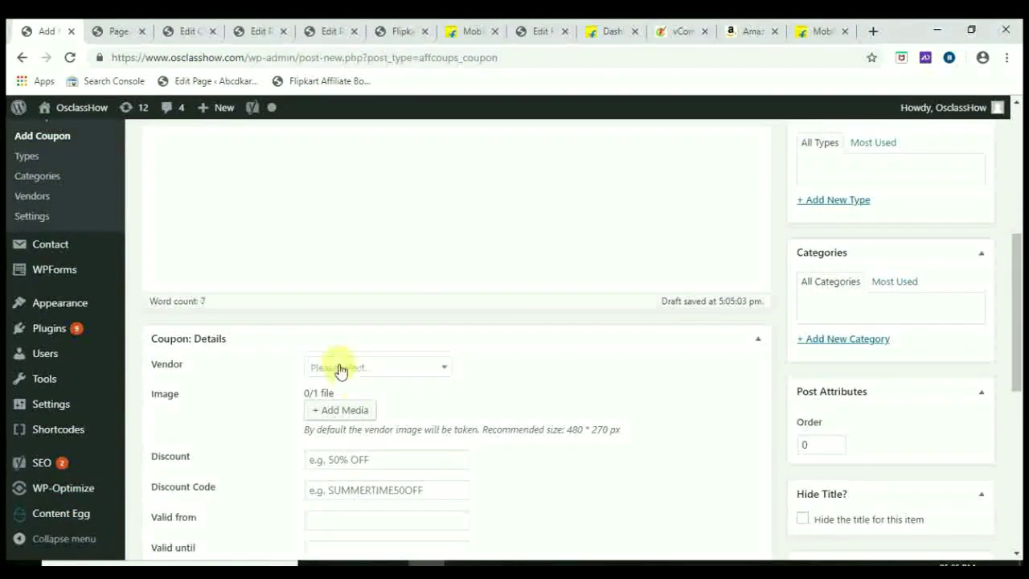
left_click(340, 367)
left_click(358, 418)
scroll(361, 410, "down", 1)
scroll(364, 408, "down", 1)
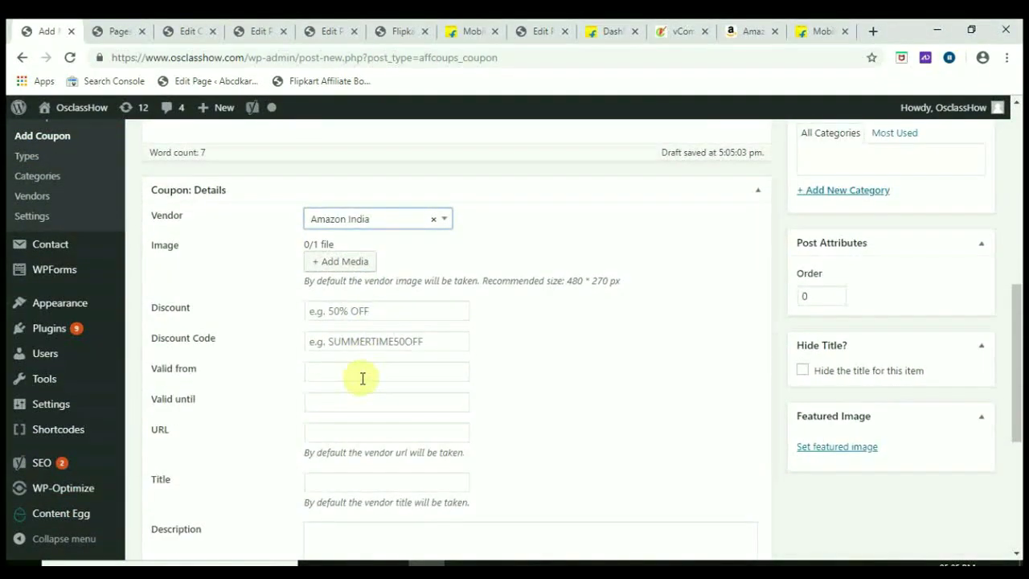
Copy "Upto 80%" from the coupon title into the Discount field.
scroll(228, 306, "up", 10)
left_click_drag(149, 296, 220, 296)
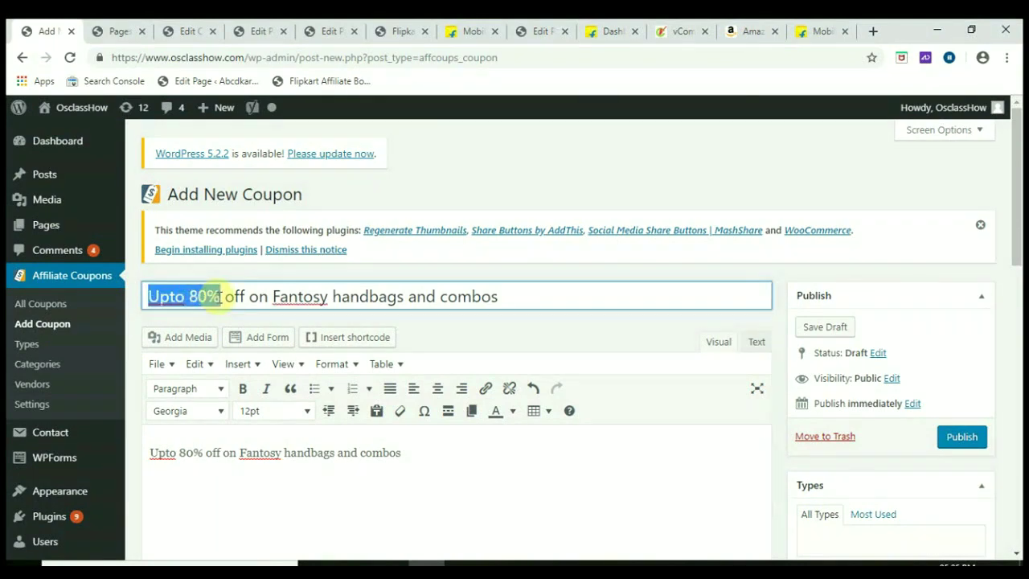
scroll(243, 349, "down", 8)
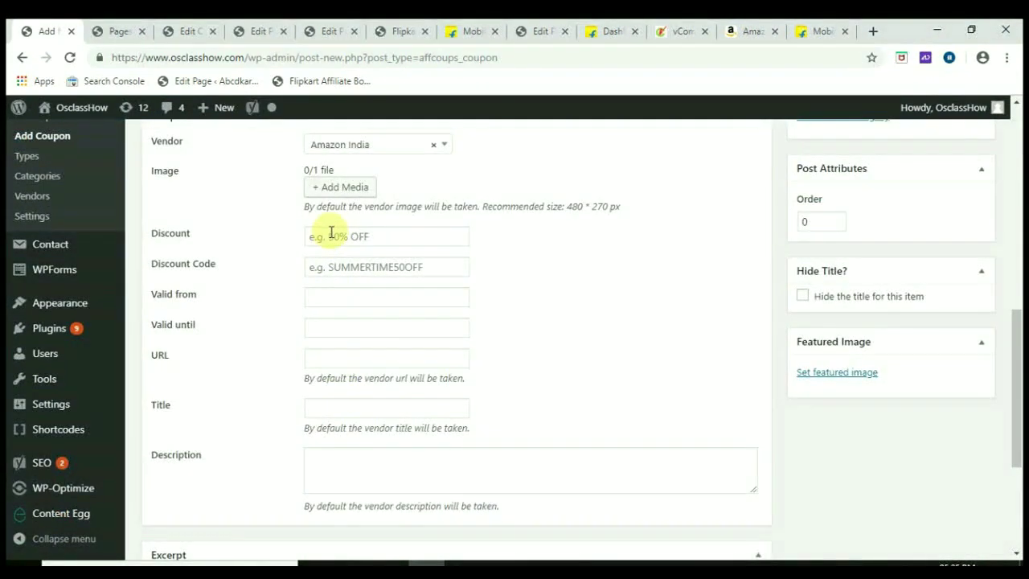
left_click(333, 233)
right_click(331, 235)
left_click(363, 351)
Open the Fantosy handbags deal on Amazon, create a short affiliate text link for that page and copy it.
left_click(748, 32)
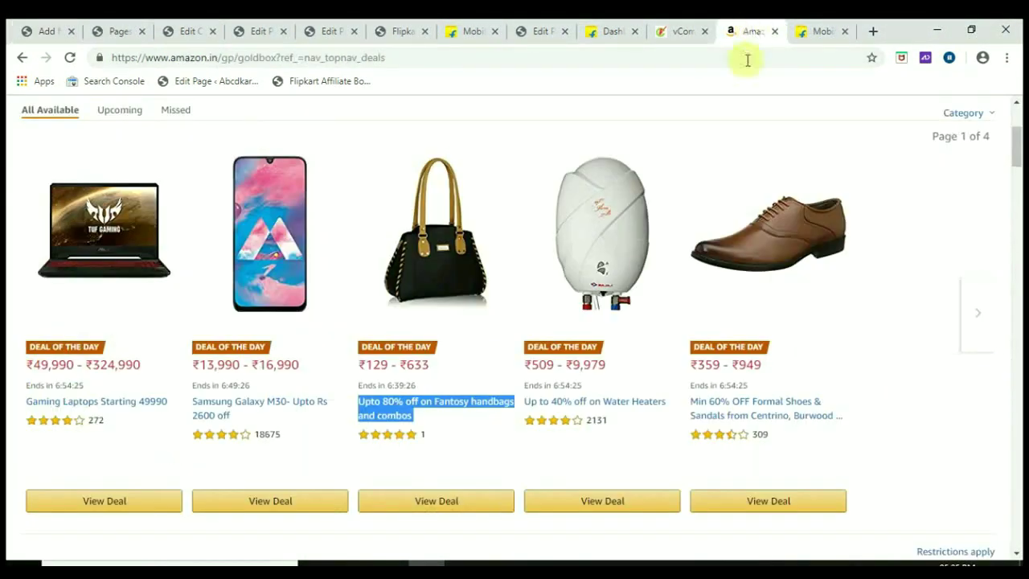
left_click(443, 254)
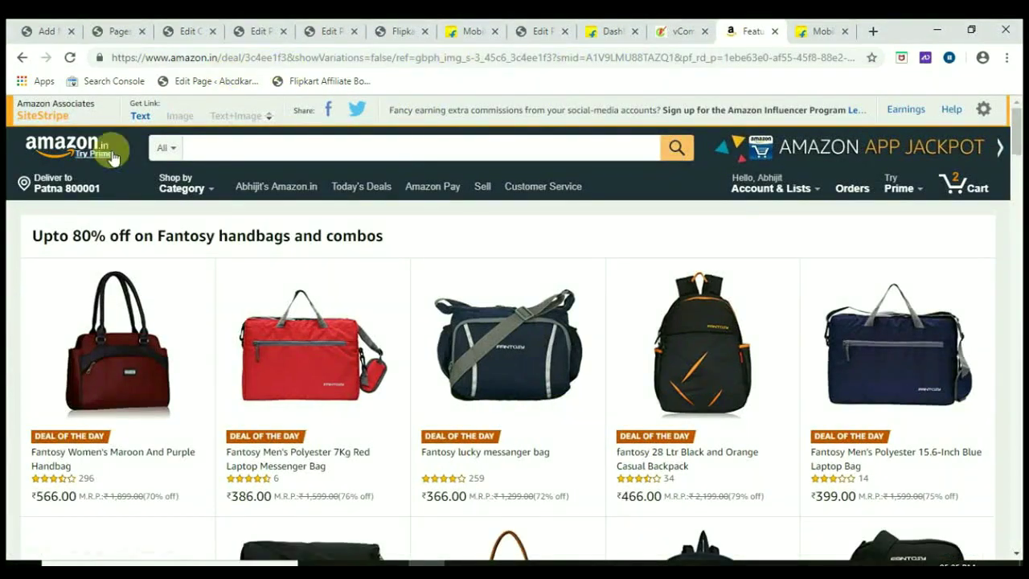
left_click(142, 111)
right_click(120, 260)
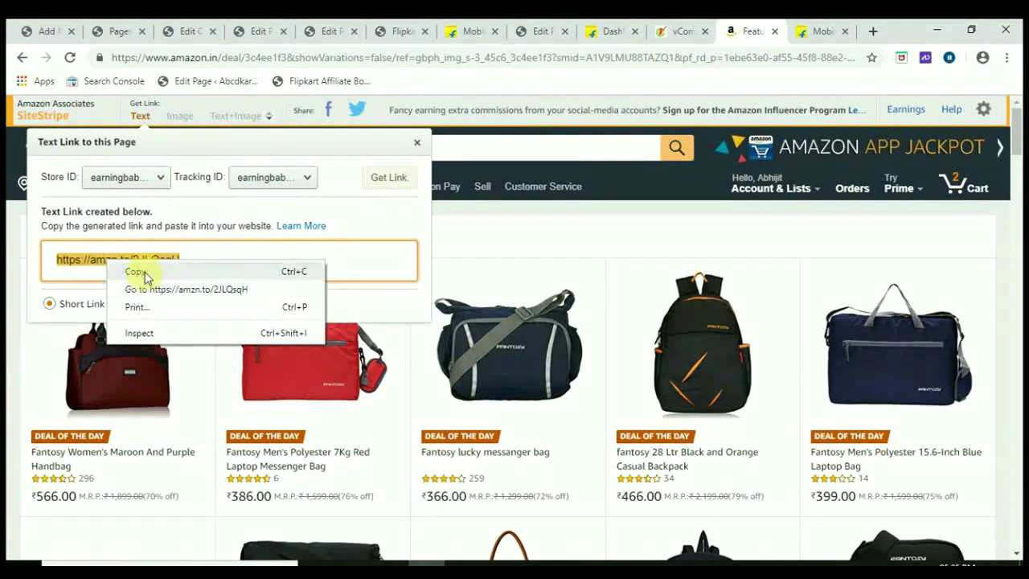
left_click(161, 271)
Paste the Amazon short affiliate link as the coupon's URL and publish the coupon.
left_click(48, 31)
left_click(326, 359)
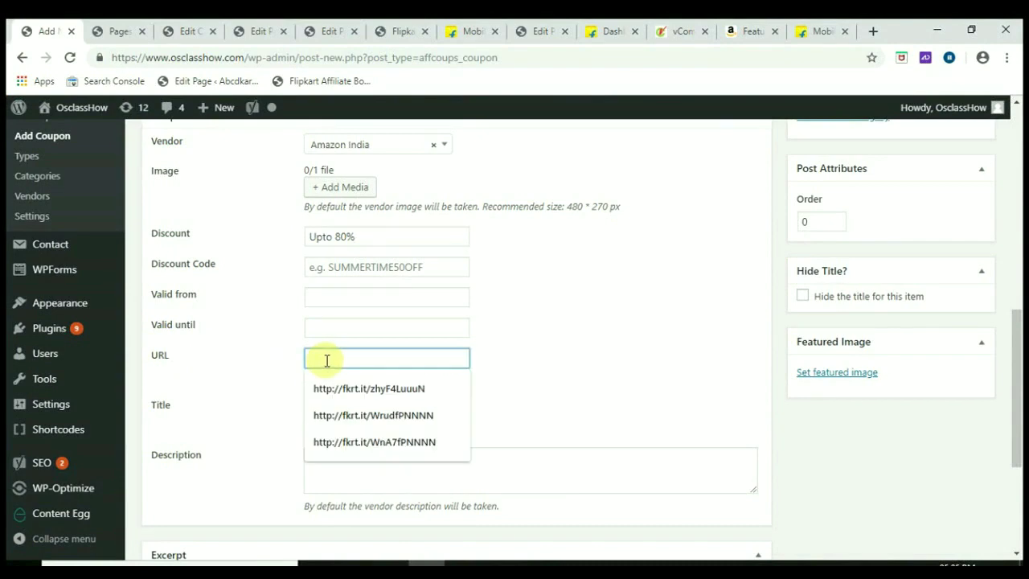
key("ctrl+v")
scroll(533, 361, "up", 6)
left_click(961, 288)
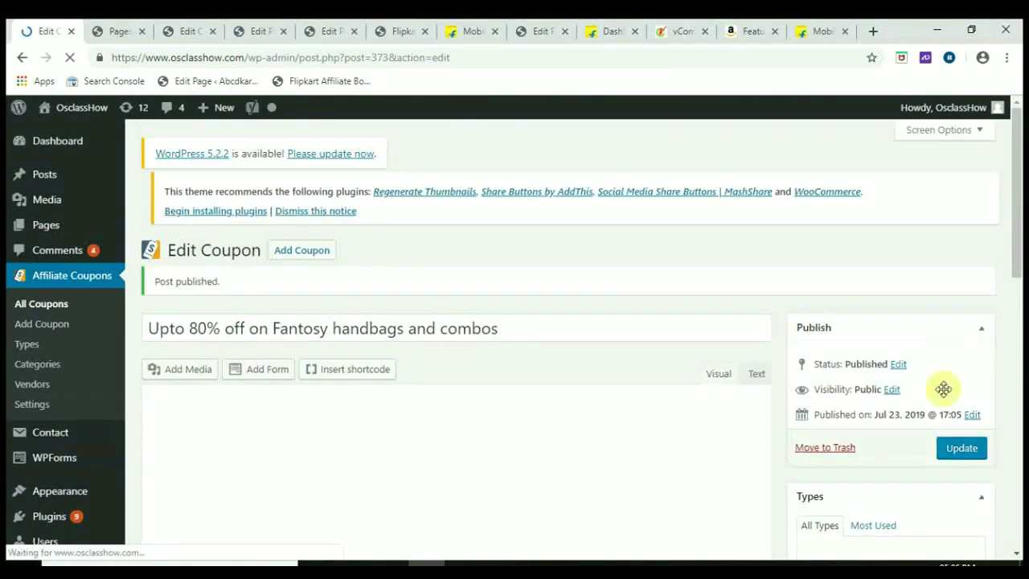
View the site's Amazon India page in a new tab, check the handbags coupon and test its deal link.
left_click(120, 31)
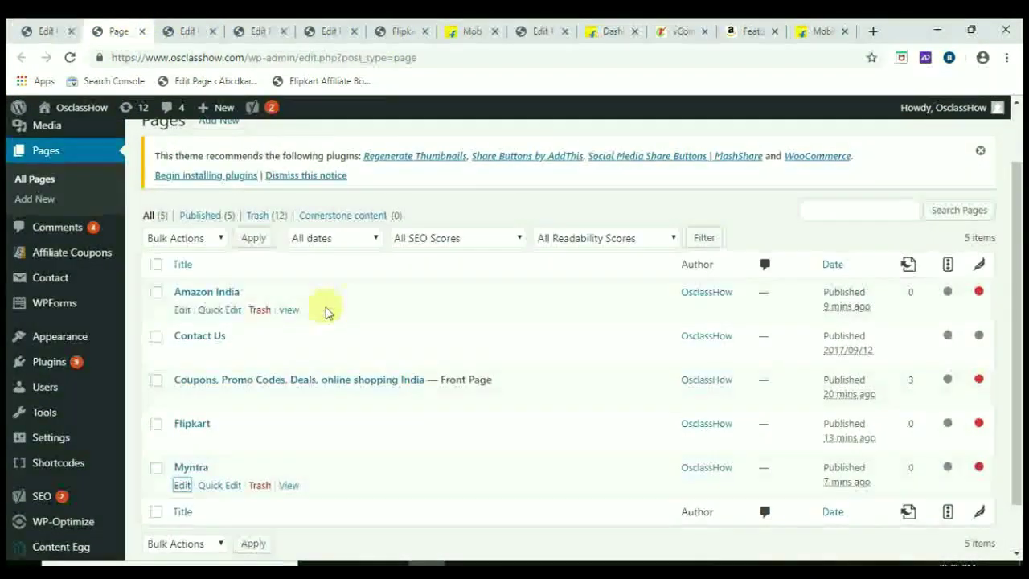
scroll(257, 310, "down", 1)
right_click(288, 254)
left_click(315, 266)
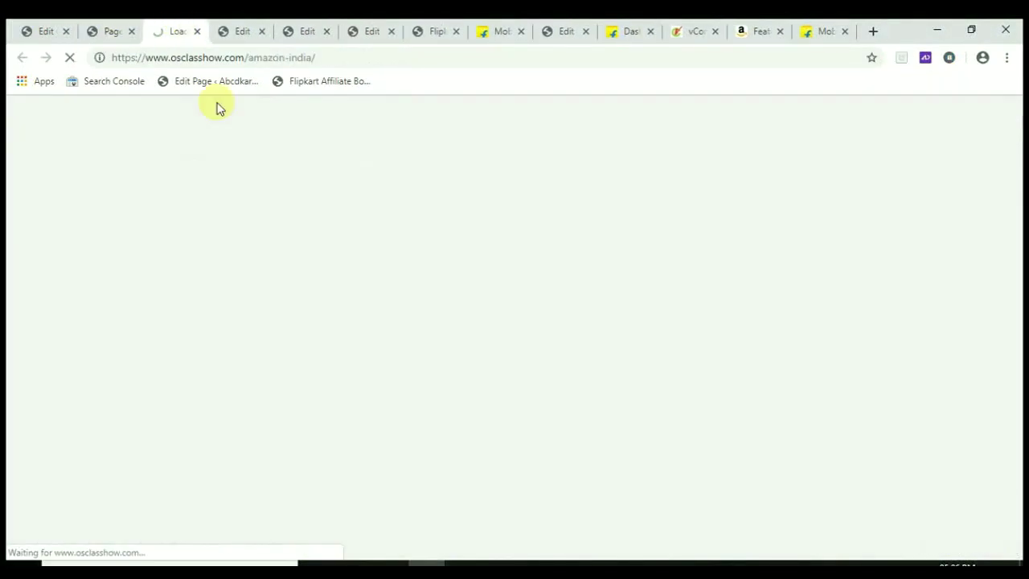
scroll(32, 332, "down", 5)
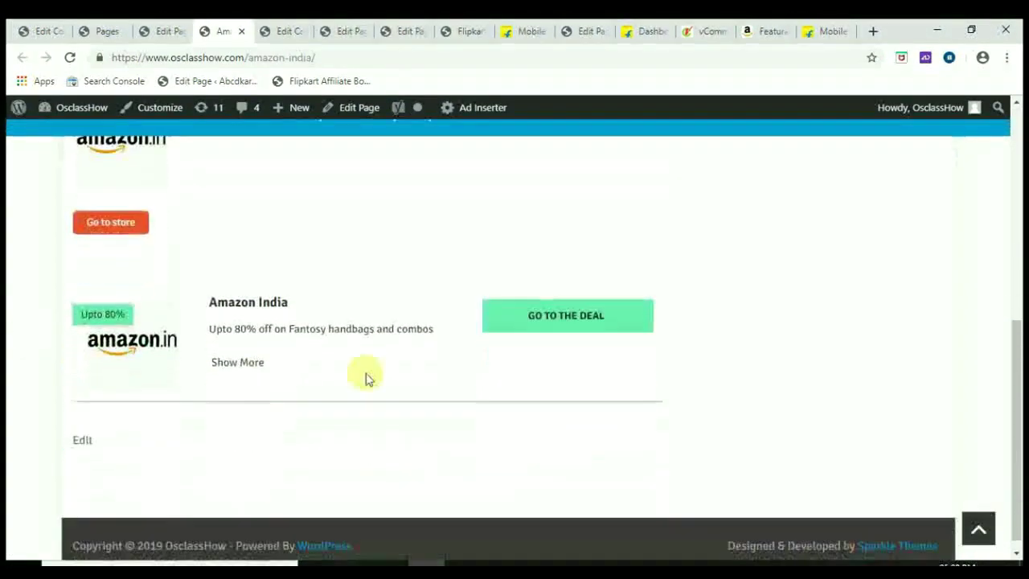
left_click(555, 321)
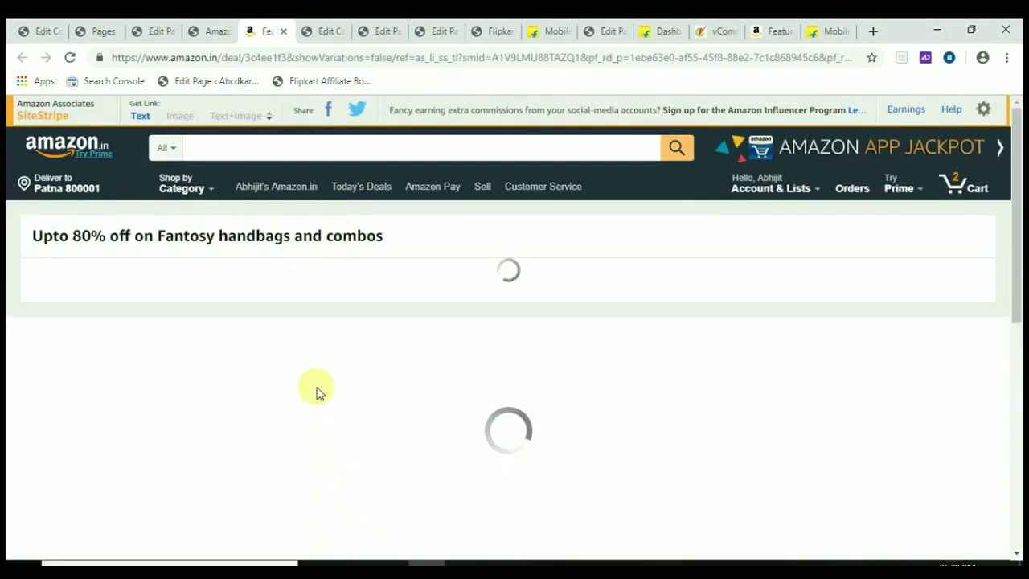
left_click(291, 31)
scroll(310, 329, "up", 5)
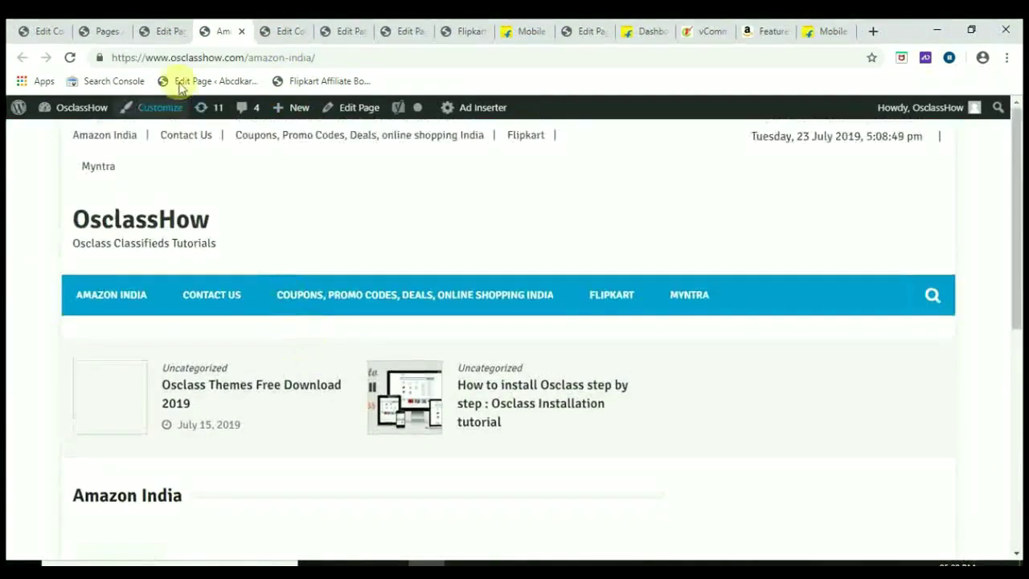
Start a new coupon on the WordPress site and open myntra.com in a separate browser tab.
left_click(40, 31)
left_click(299, 195)
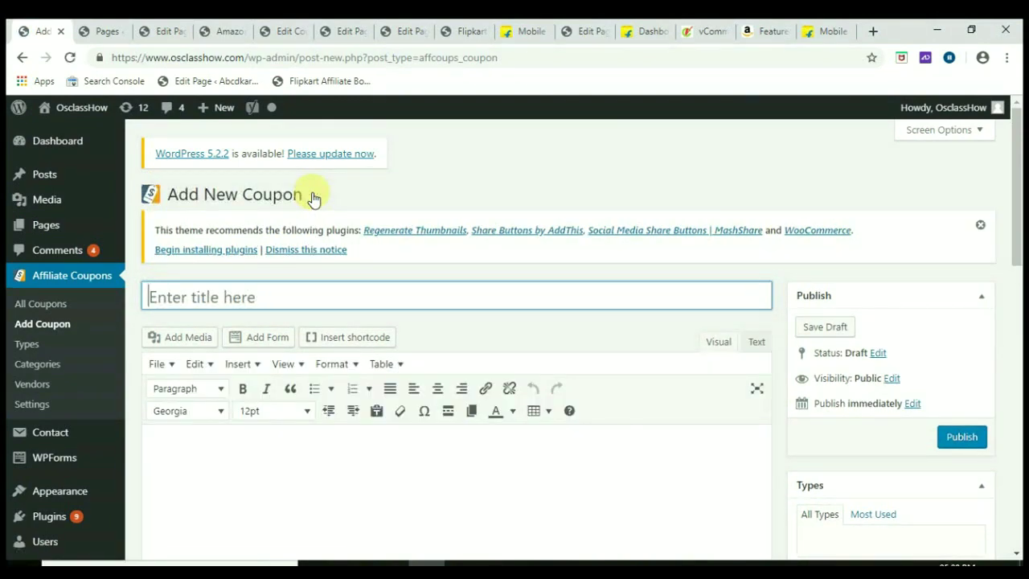
left_click(873, 31)
type("myn")
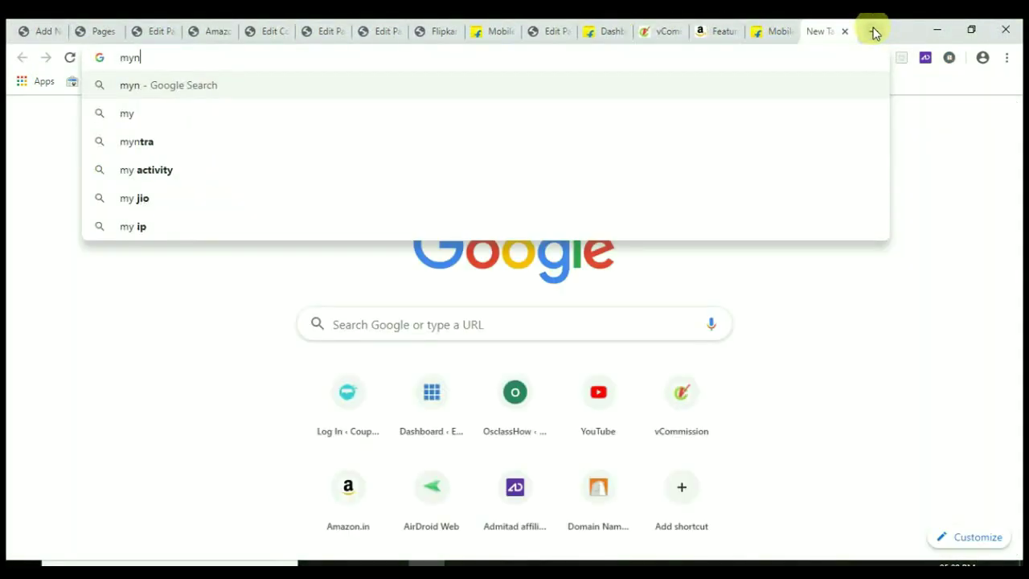
type("tra.com")
key("Return")
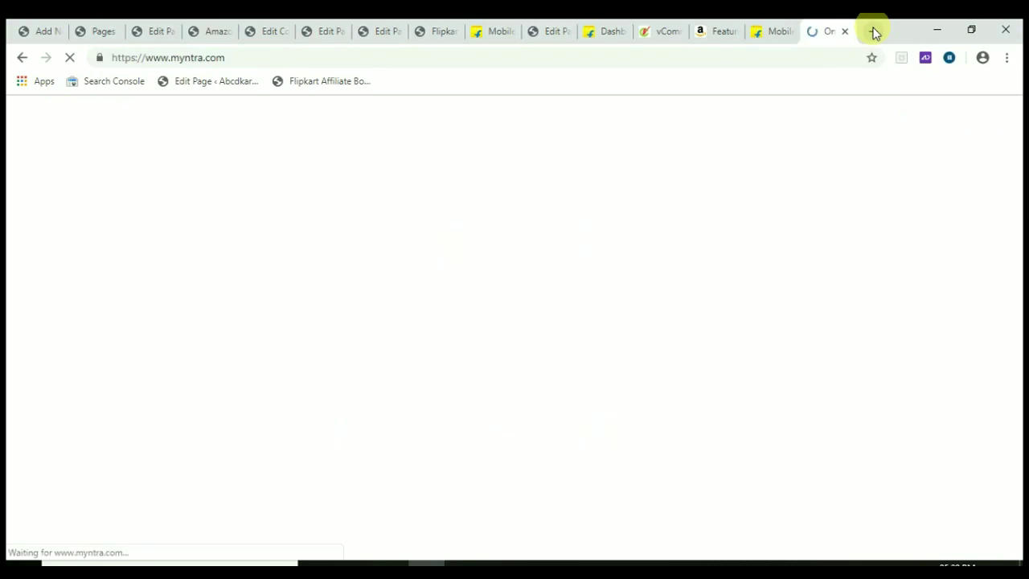
Open Myntra's Puma sale offer and copy the first shoe's brand, name, price and discount text.
left_click(441, 454)
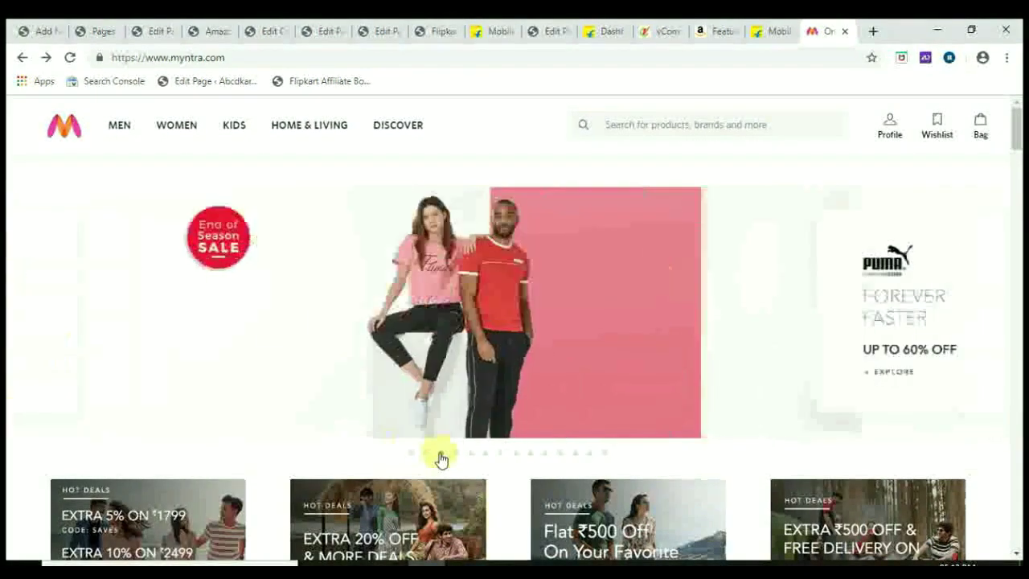
left_click(500, 361)
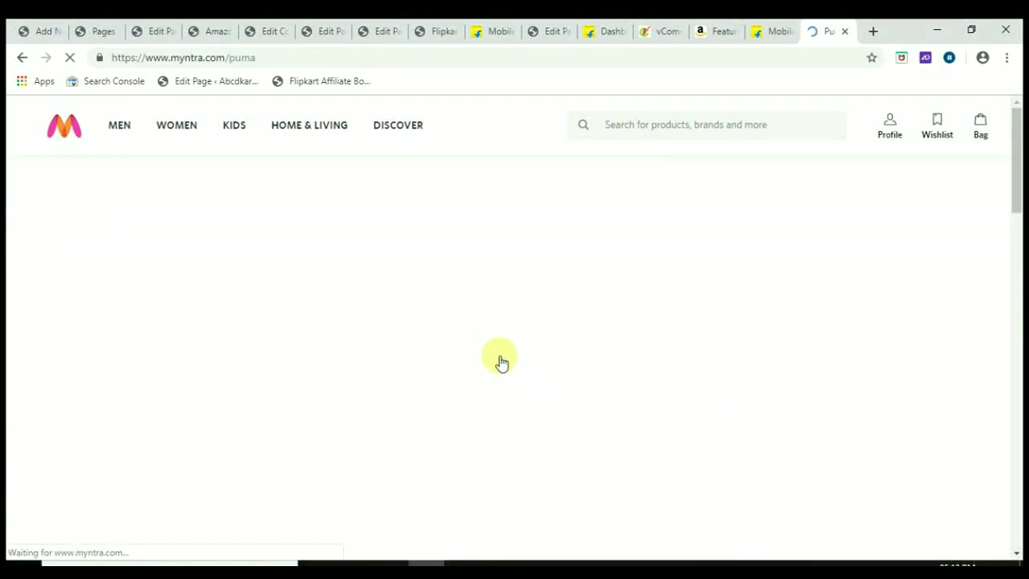
scroll(508, 374, "down", 1)
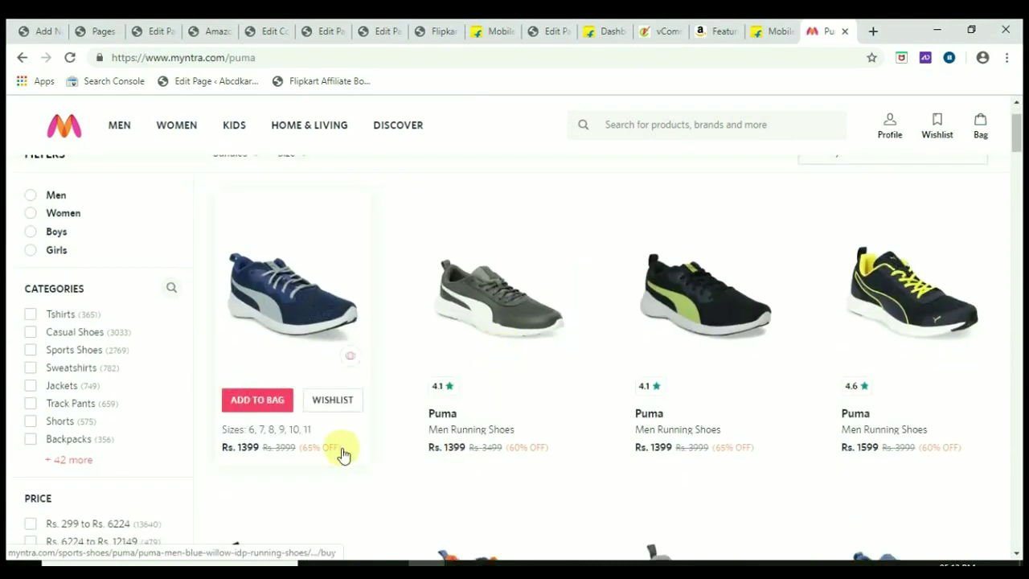
left_click_drag(221, 424, 377, 464)
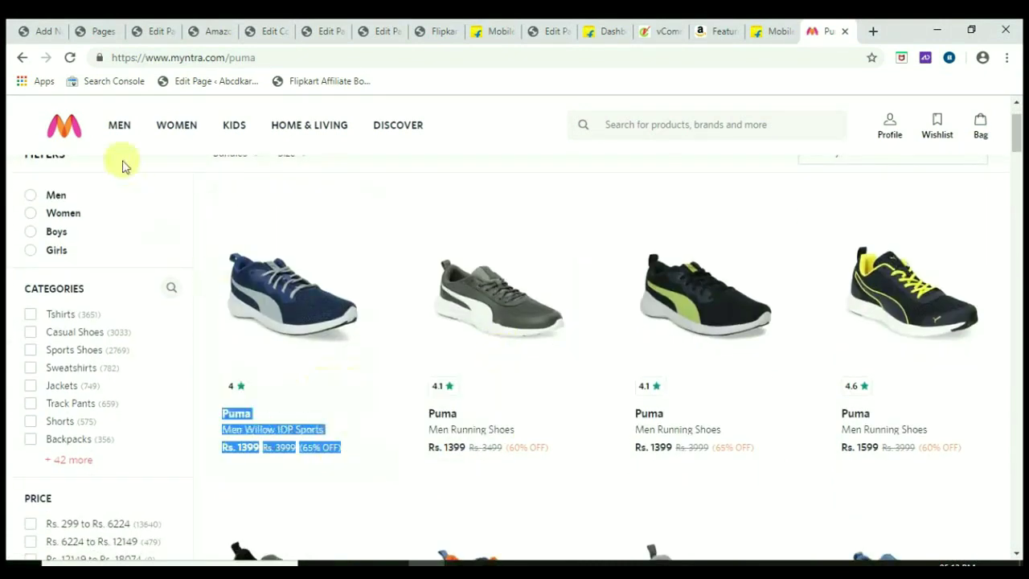
Paste the Puma Men Willow IDP Sports details with Rs. 1399, Rs. 3999 and 65% OFF into the coupon's description.
left_click(40, 31)
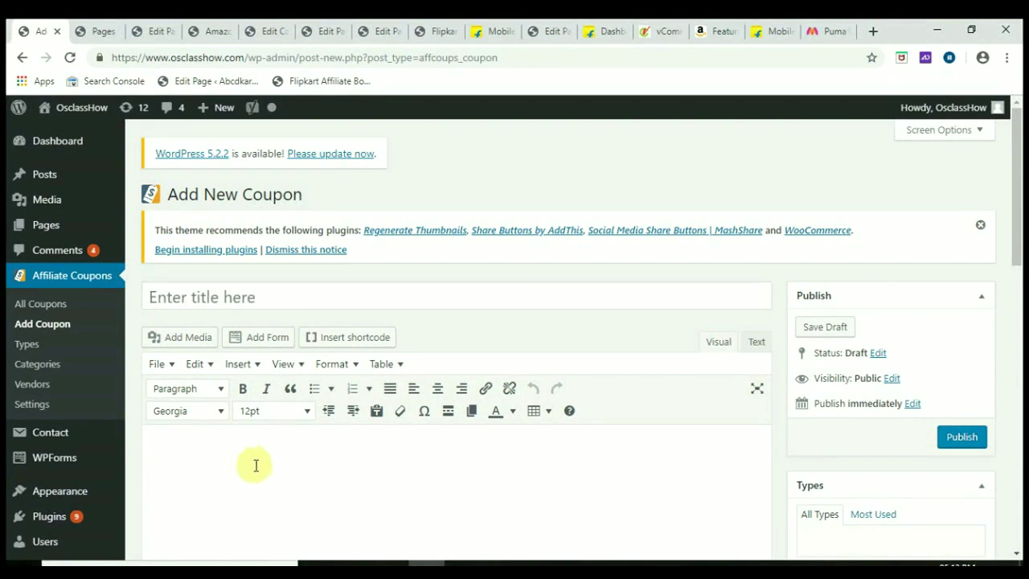
type("Puma Men Willow IDP Sports Rs. 1999Rs. 3999(50% OFF)")
scroll(268, 462, "down", 1)
key("ctrl+z")
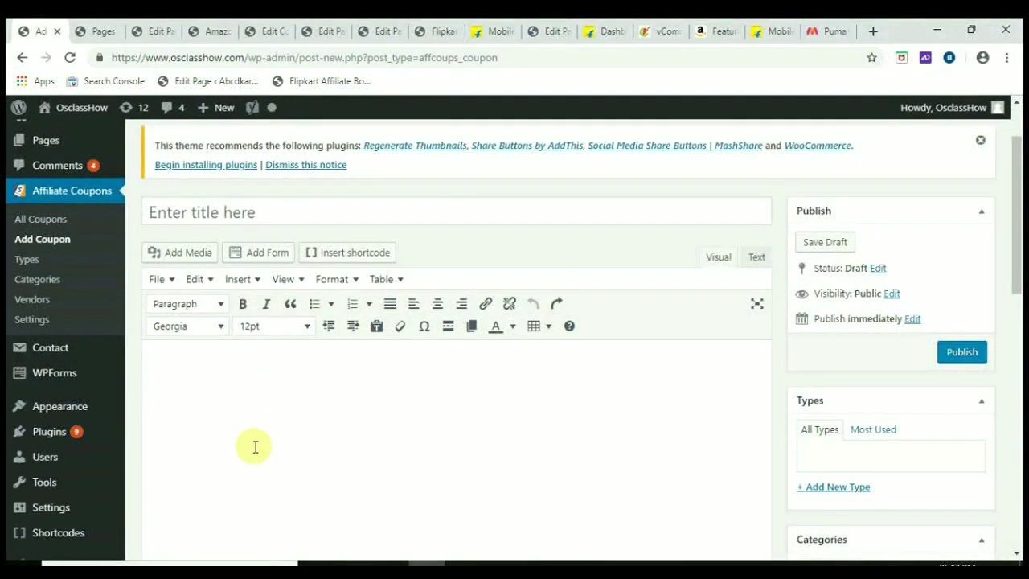
type("Puma Men Willow IDP Sports Rs. 1399Rs. 3999(65% OFF)")
Build the coupon title "65% OFF Men Willow IDP Sports Puma" from the text in the description.
left_click(209, 213)
type("65% OFF")
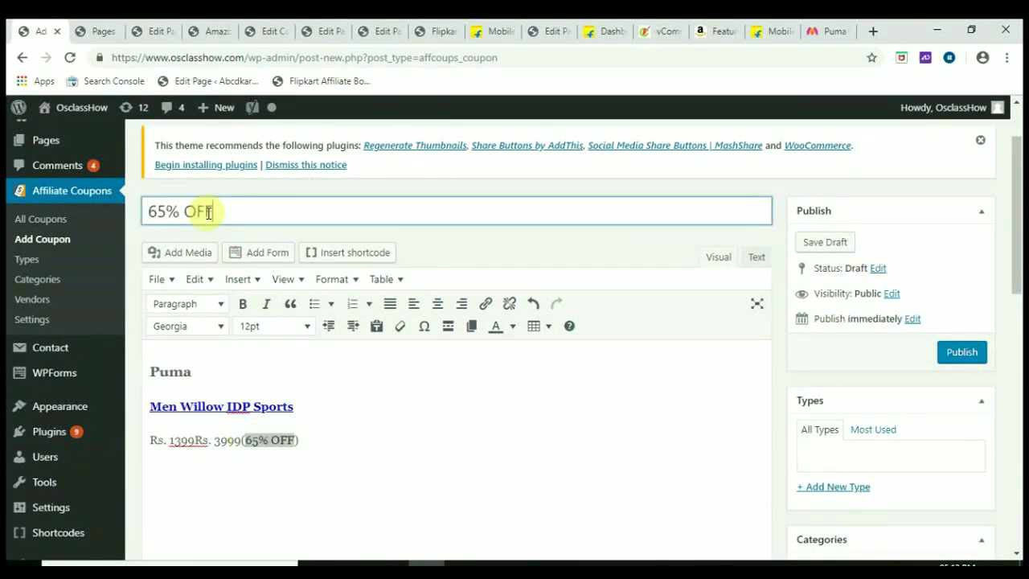
left_click_drag(149, 405, 305, 408)
left_click_drag(156, 408, 312, 408)
key("ctrl+c")
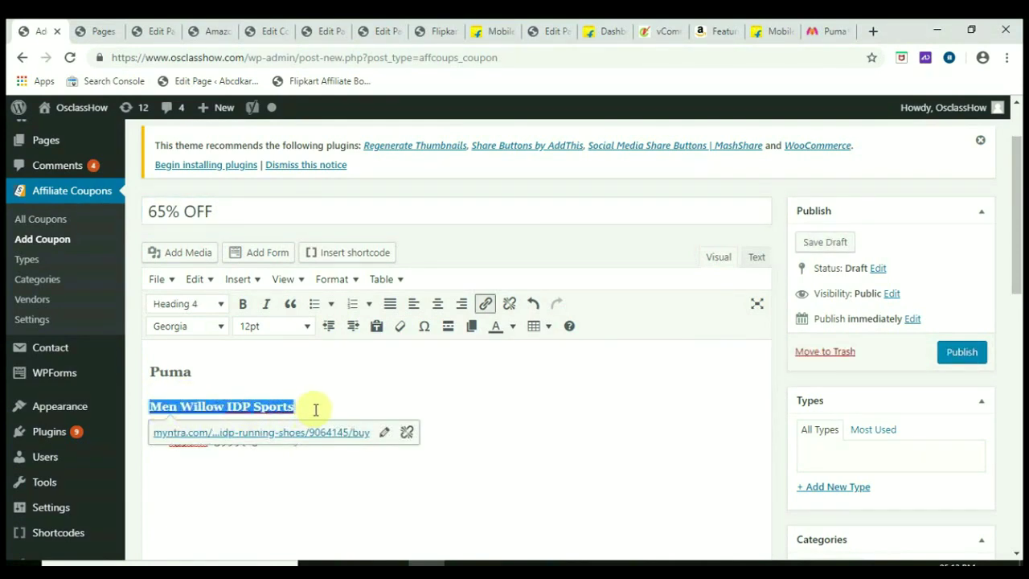
left_click(290, 213)
key("ctrl+v")
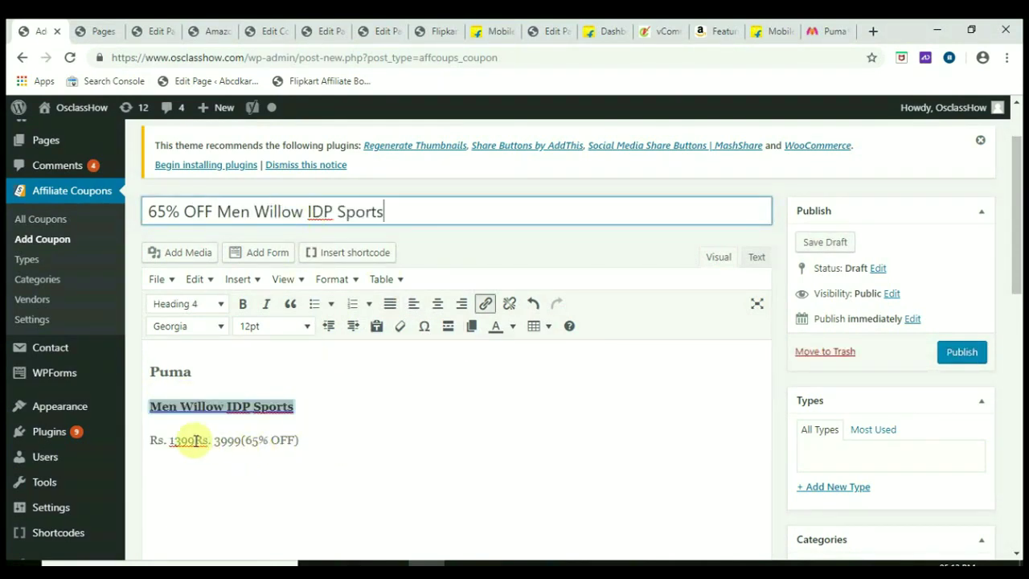
left_click_drag(150, 371, 209, 370)
left_click(427, 213)
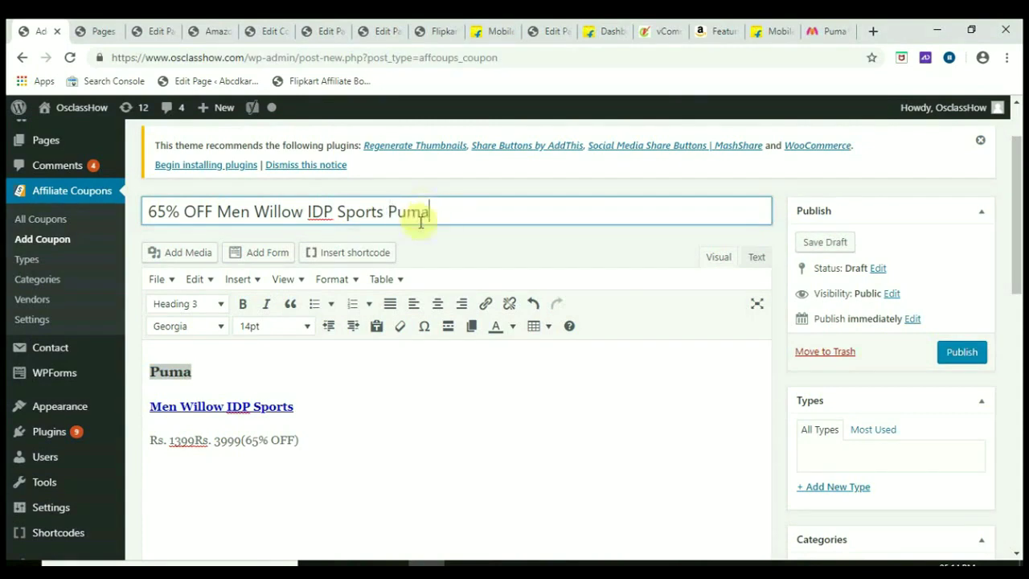
Remove the link from "Men Willow IDP Sports" in the description and set the coupon's vendor to Myntra.
left_click_drag(149, 406, 293, 407)
left_click(172, 439)
scroll(405, 345, "down", 6)
left_click(378, 208)
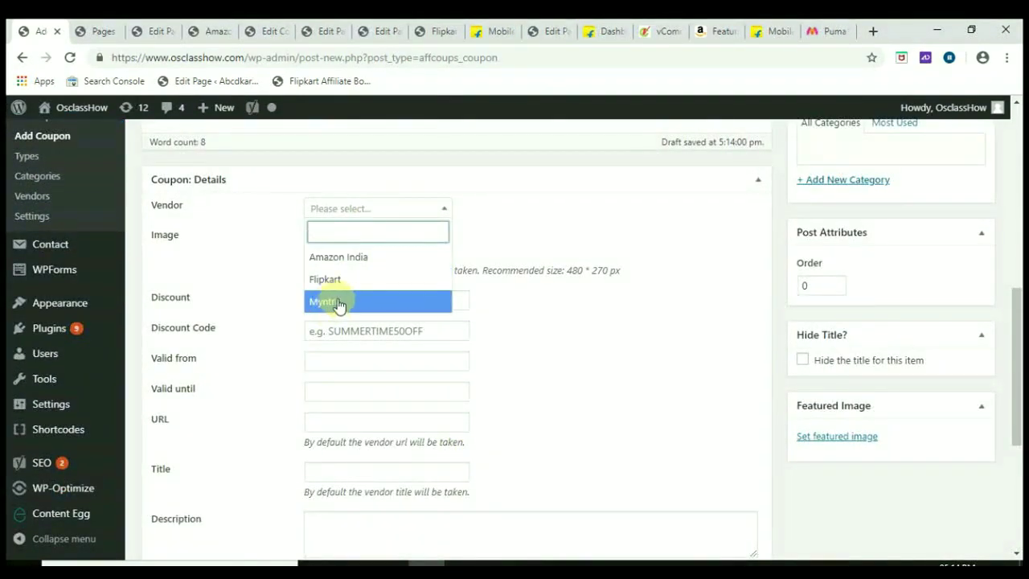
left_click(339, 303)
scroll(620, 427, "down", 1)
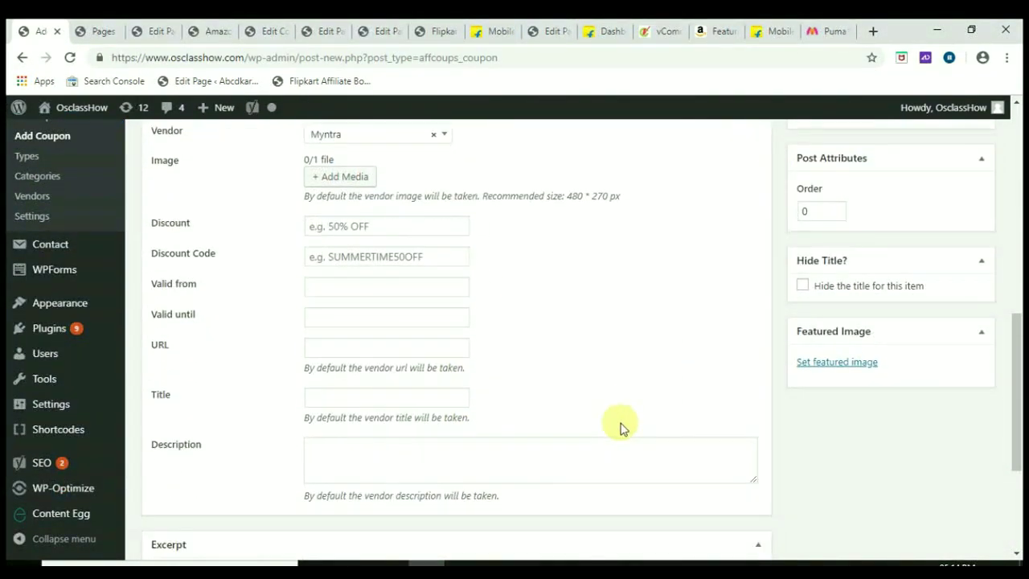
Copy the Myntra Puma page's address and add it as the deep link of the Myntra offer in vCommission.
left_click(828, 30)
left_click(184, 57)
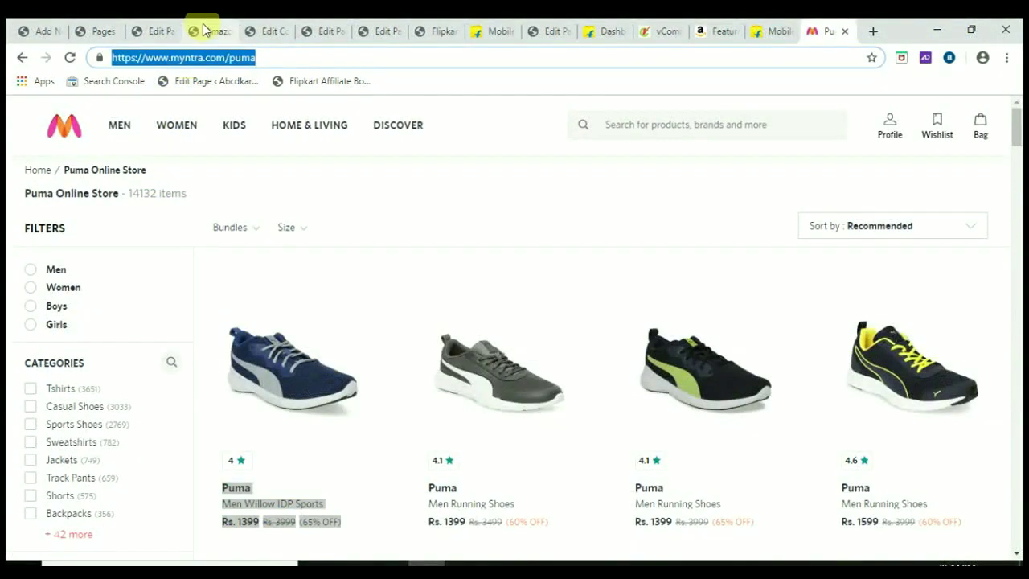
right_click(204, 57)
left_click(239, 141)
left_click(661, 31)
scroll(689, 294, "down", 1)
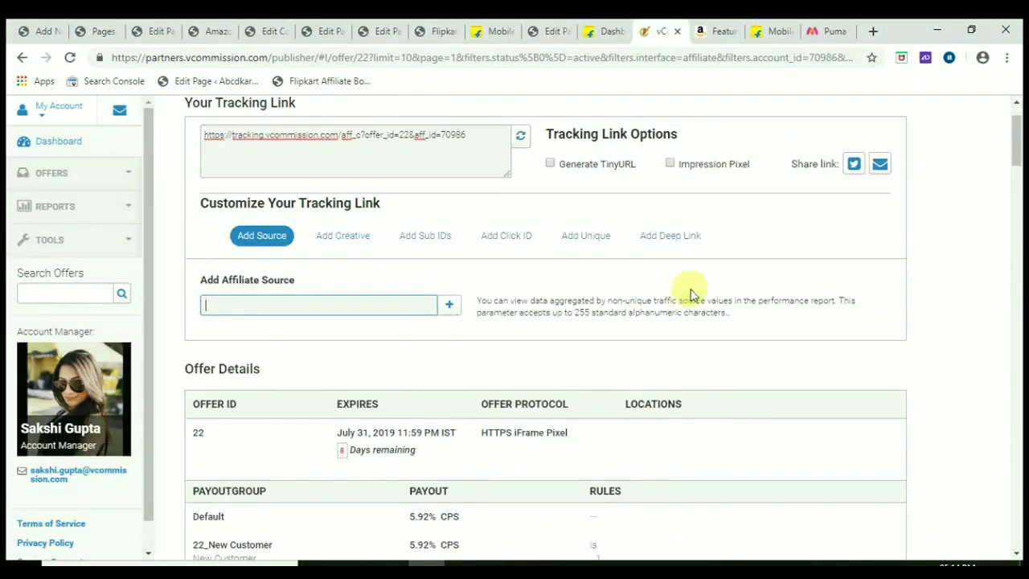
left_click(674, 239)
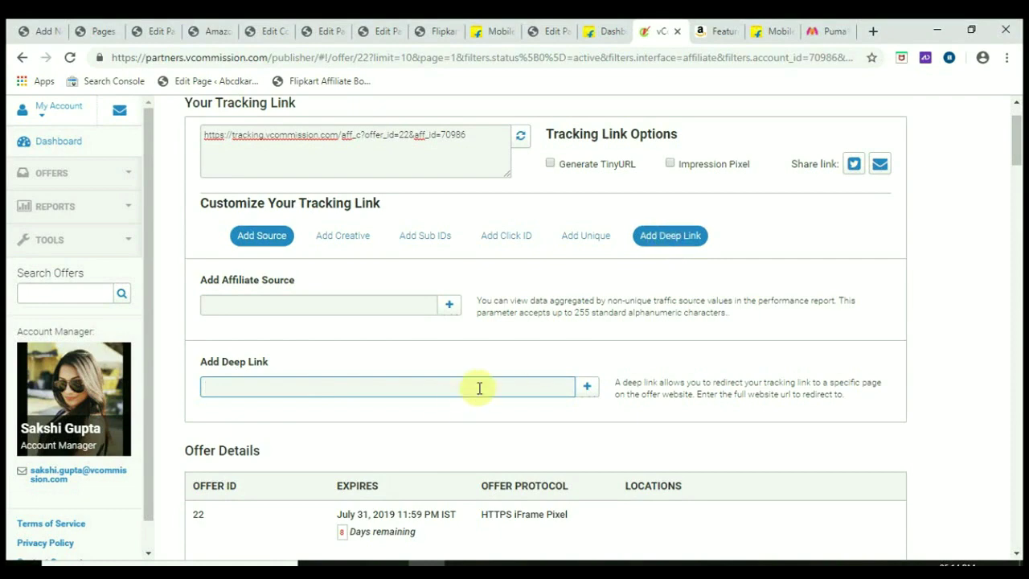
scroll(479, 387, "up", 1)
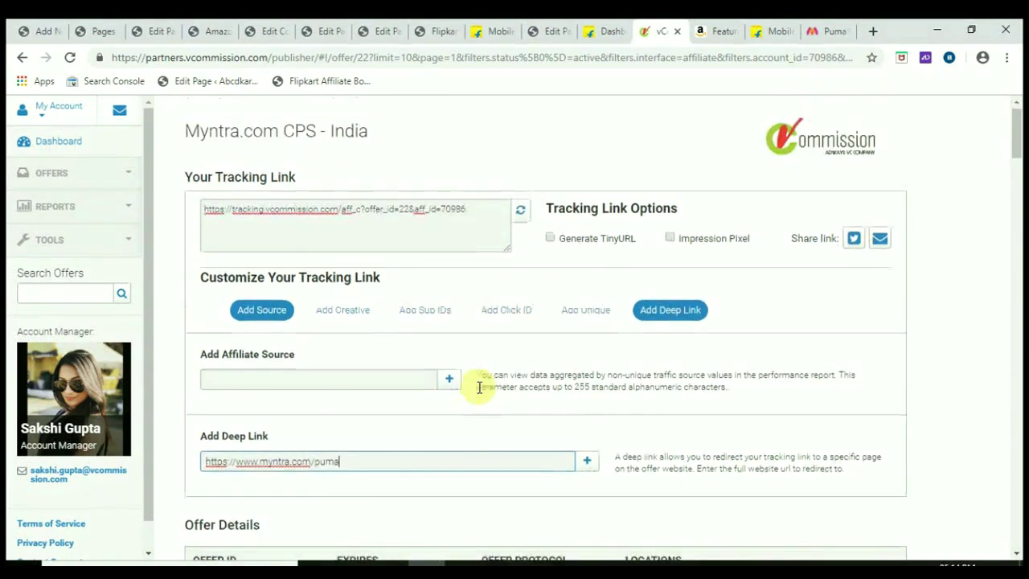
left_click(587, 465)
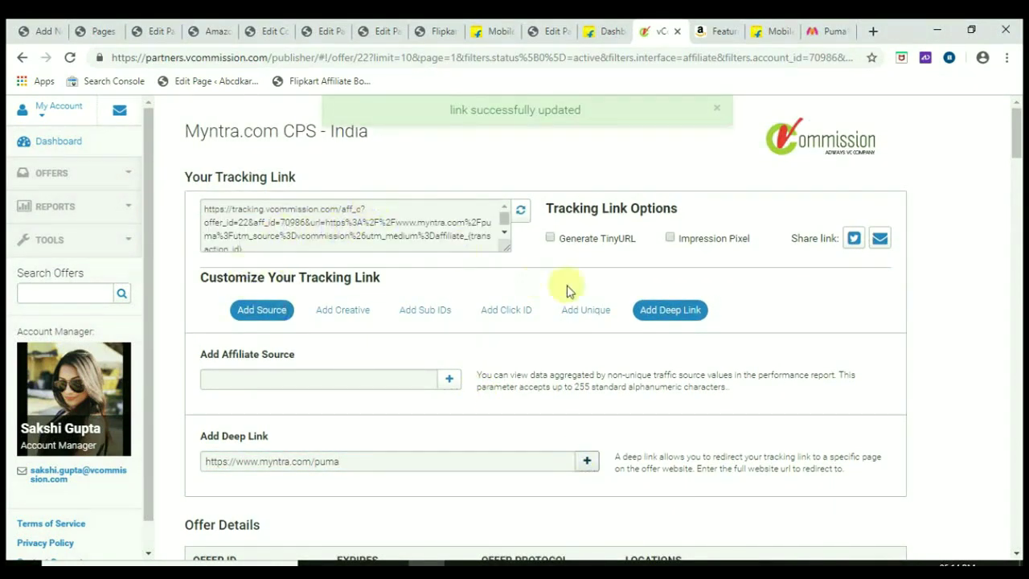
Generate a TinyURL version of the Puma tracking link and copy it.
left_click(613, 241)
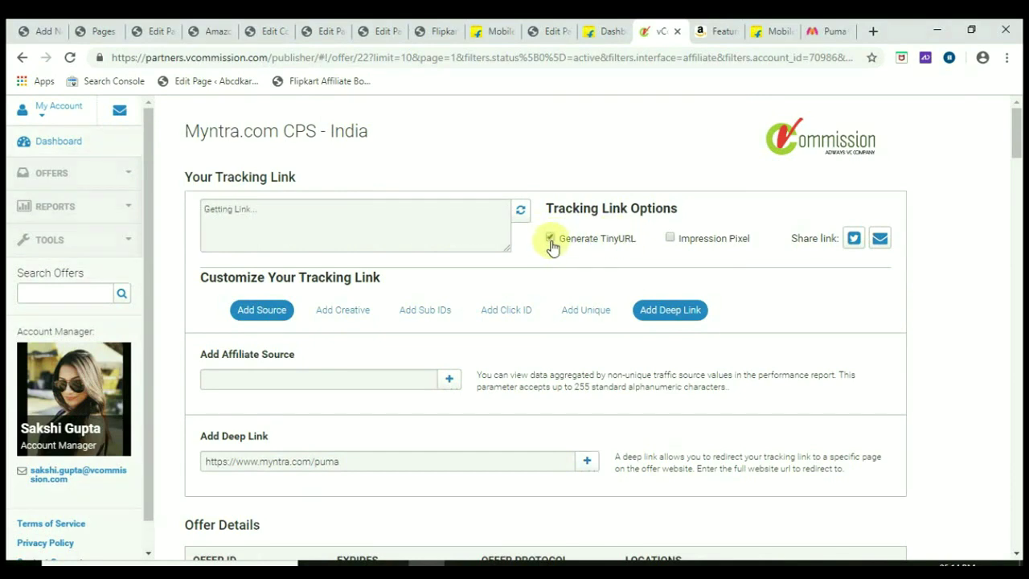
right_click(334, 219)
left_click(368, 265)
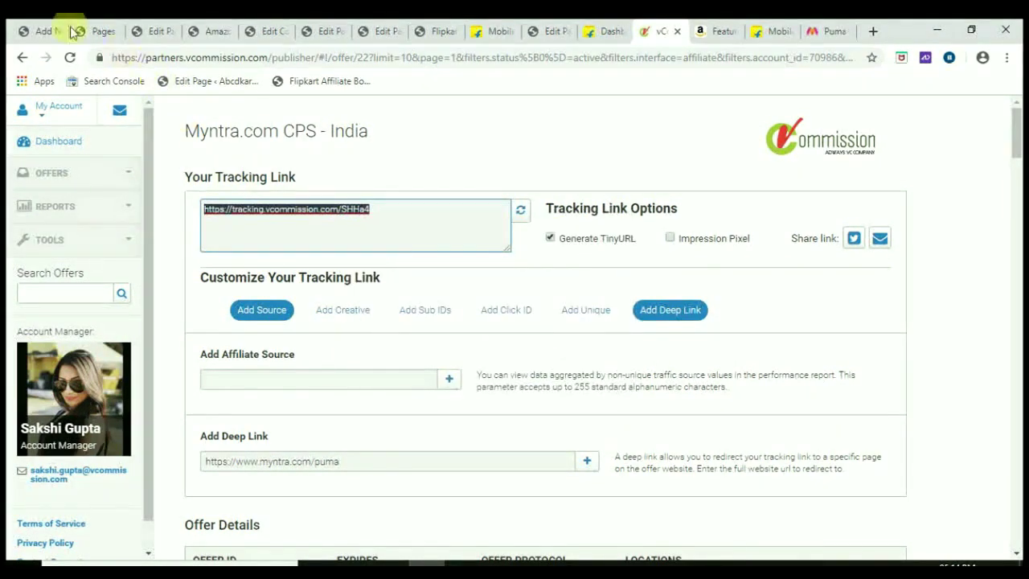
Paste the short vCommission tracking link as the coupon's URL and publish the coupon.
left_click(67, 30)
right_click(332, 274)
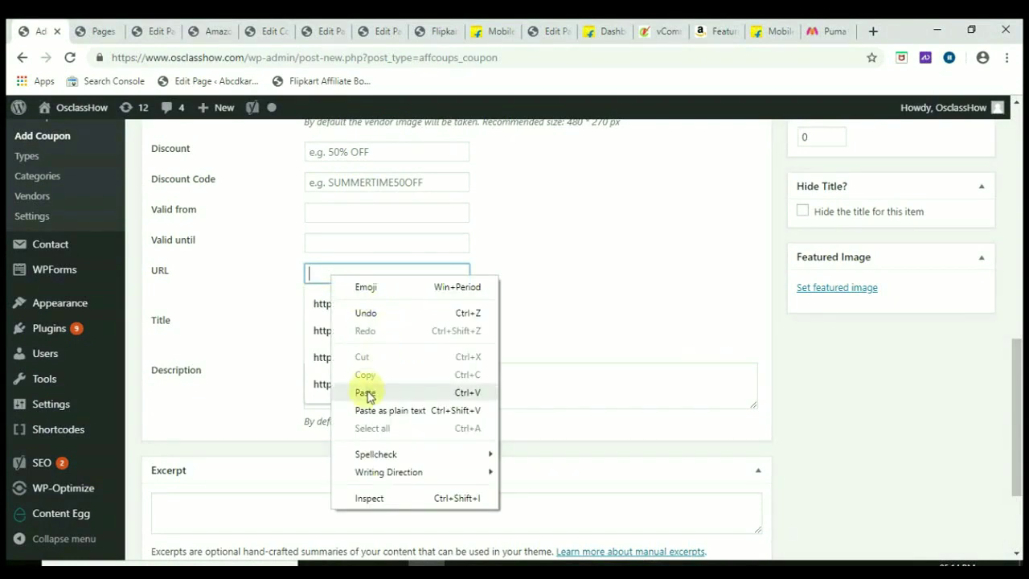
left_click(367, 391)
scroll(597, 329, "up", 15)
left_click(962, 438)
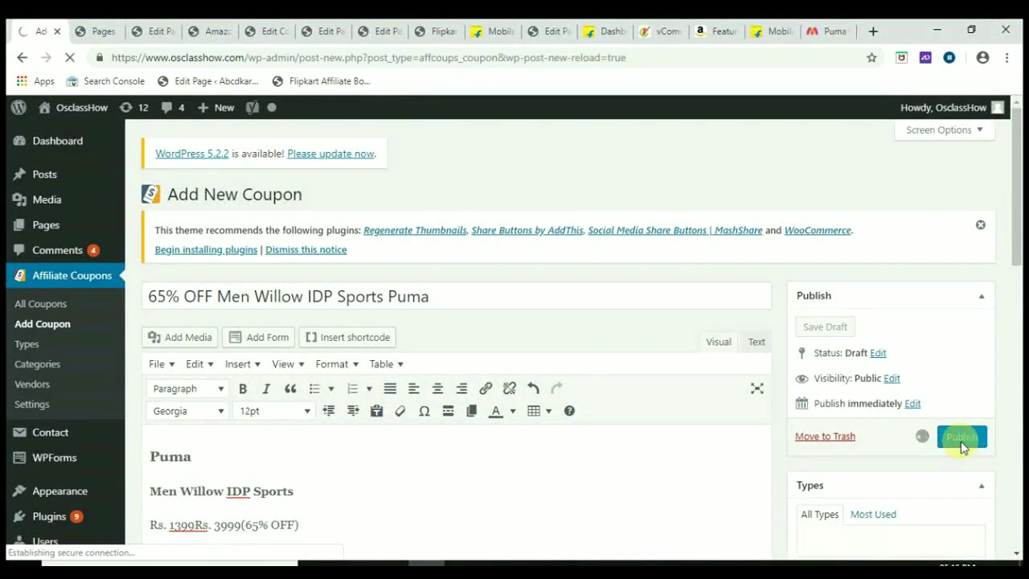
View the site's Myntra page in a new tab, check the Puma coupon and test its deal link.
left_click(160, 32)
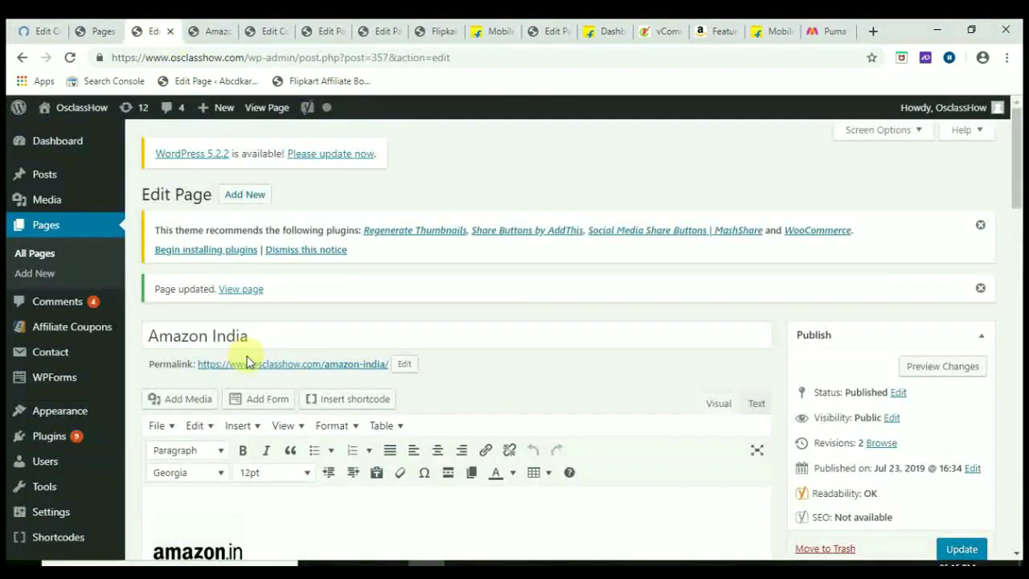
left_click(103, 32)
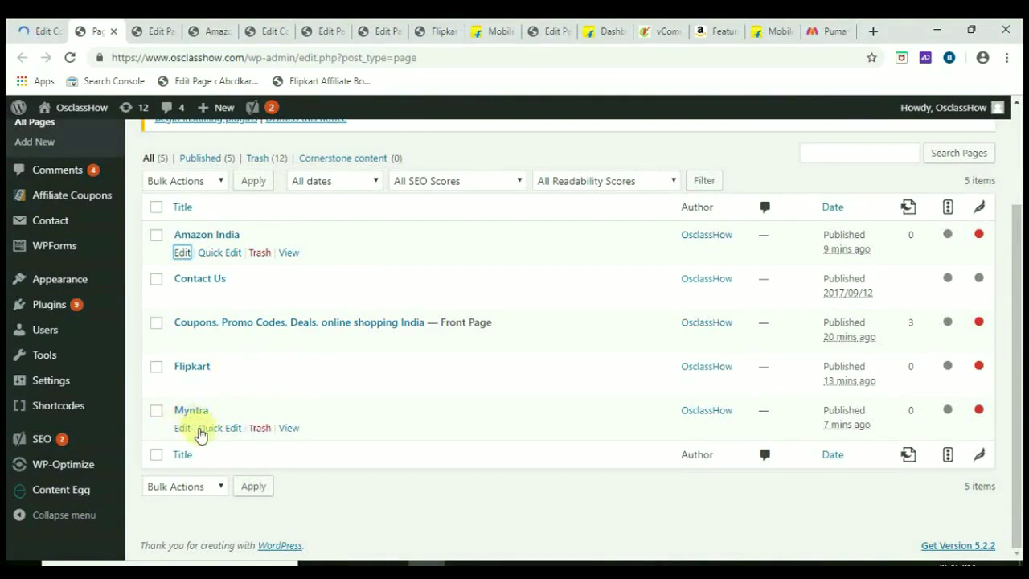
right_click(289, 428)
left_click(309, 437)
left_click(151, 29)
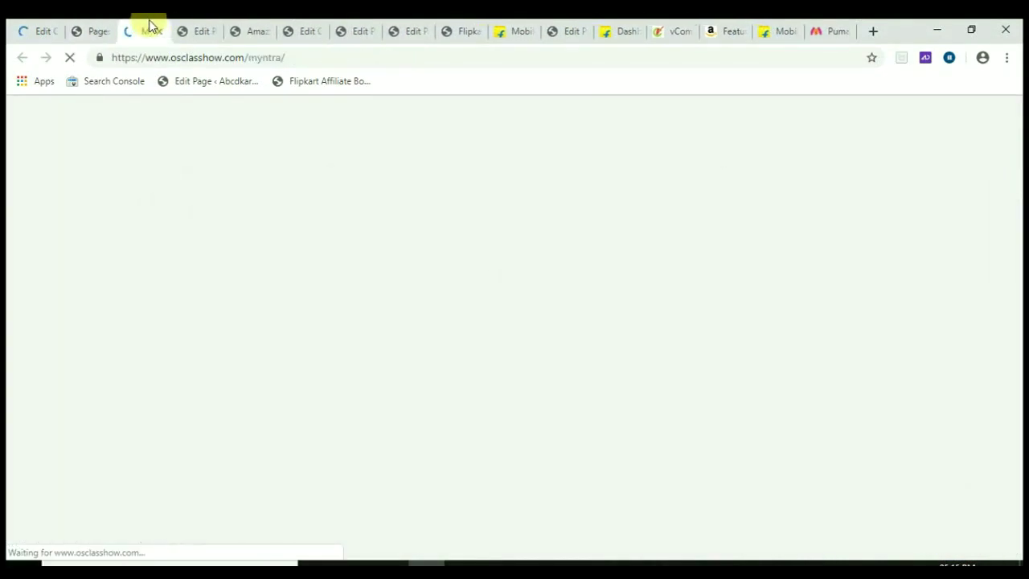
scroll(85, 317, "down", 5)
scroll(81, 317, "down", 2)
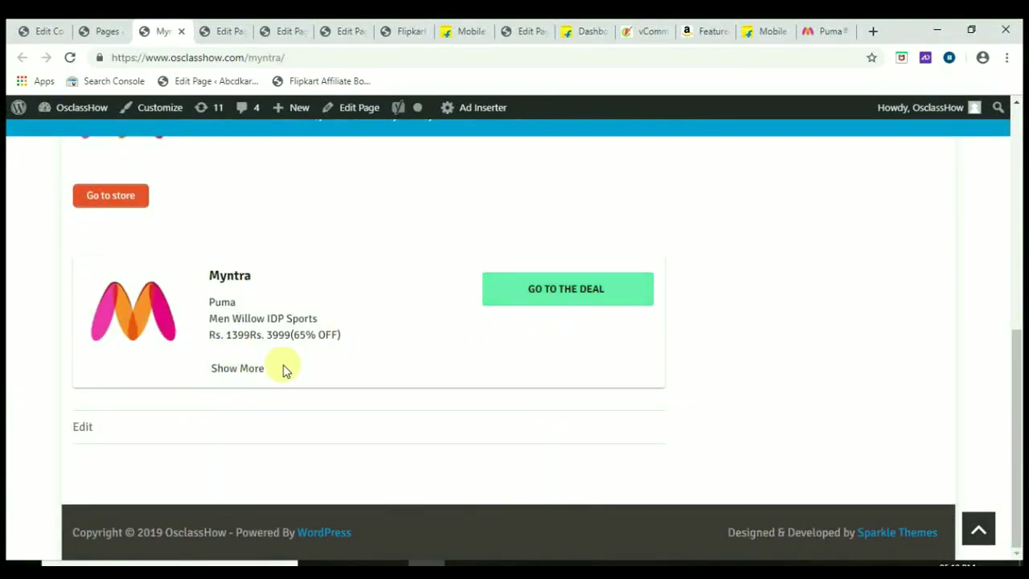
left_click(567, 296)
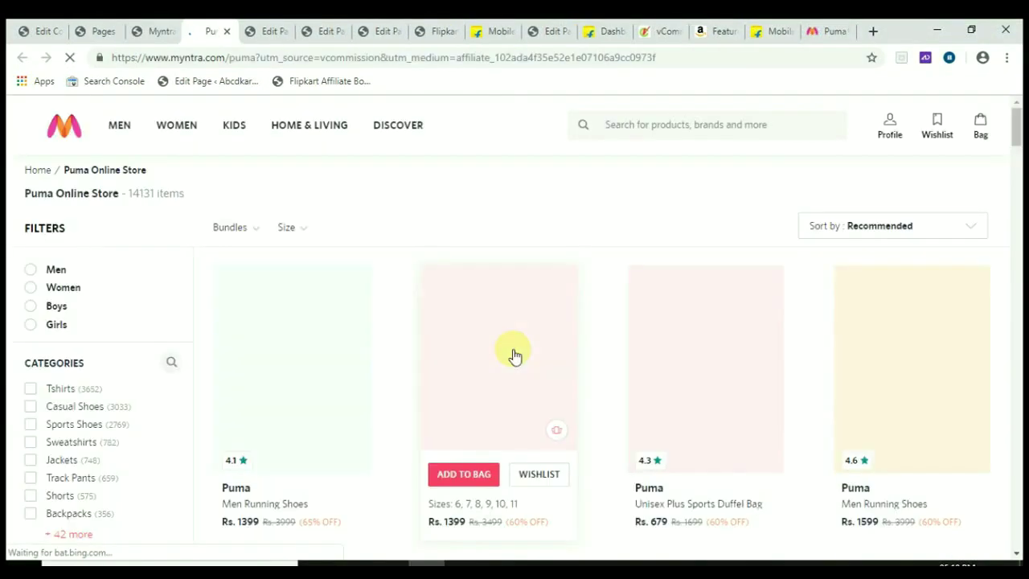
left_click(227, 31)
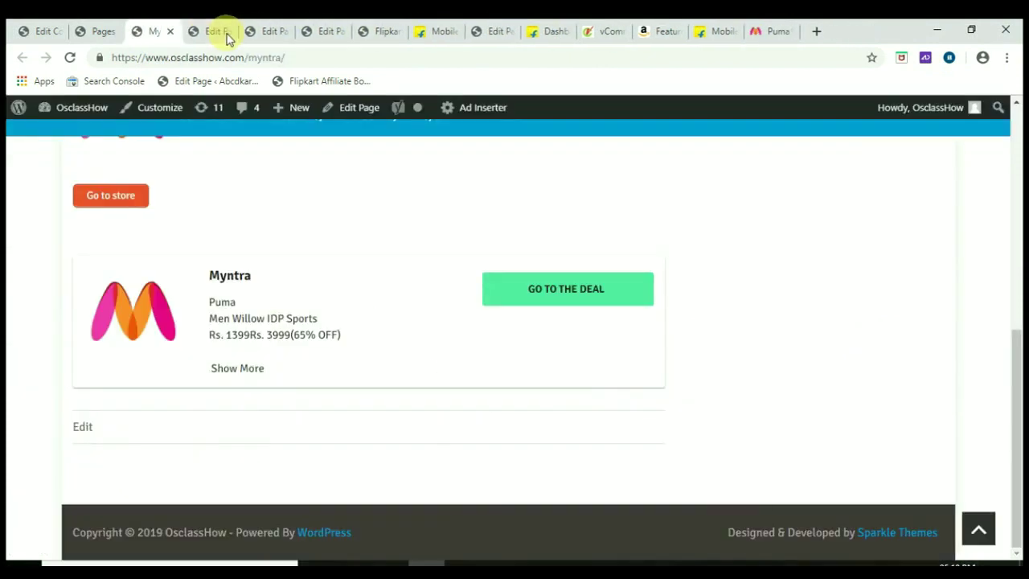
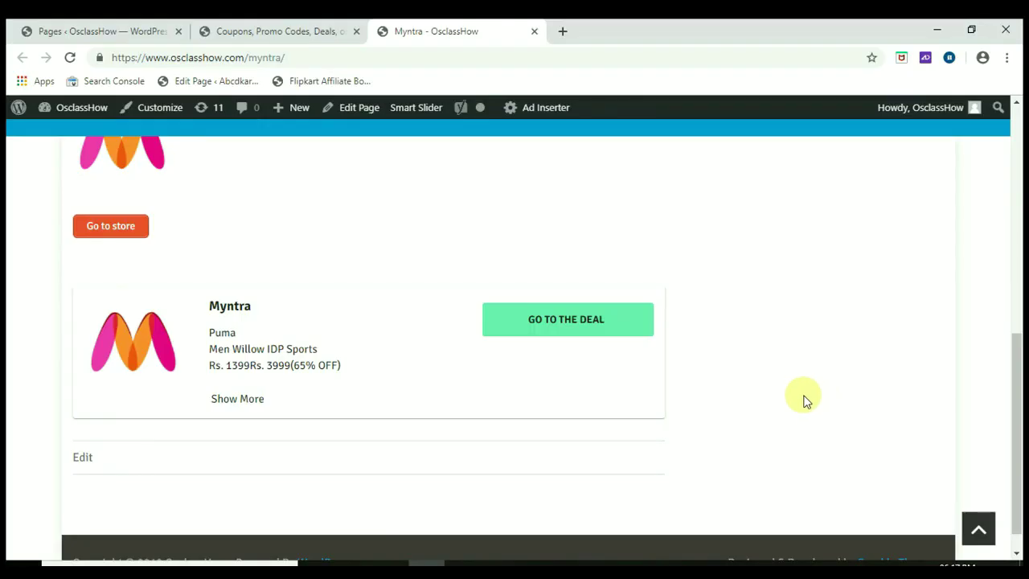
scroll(801, 397, "up", 3)
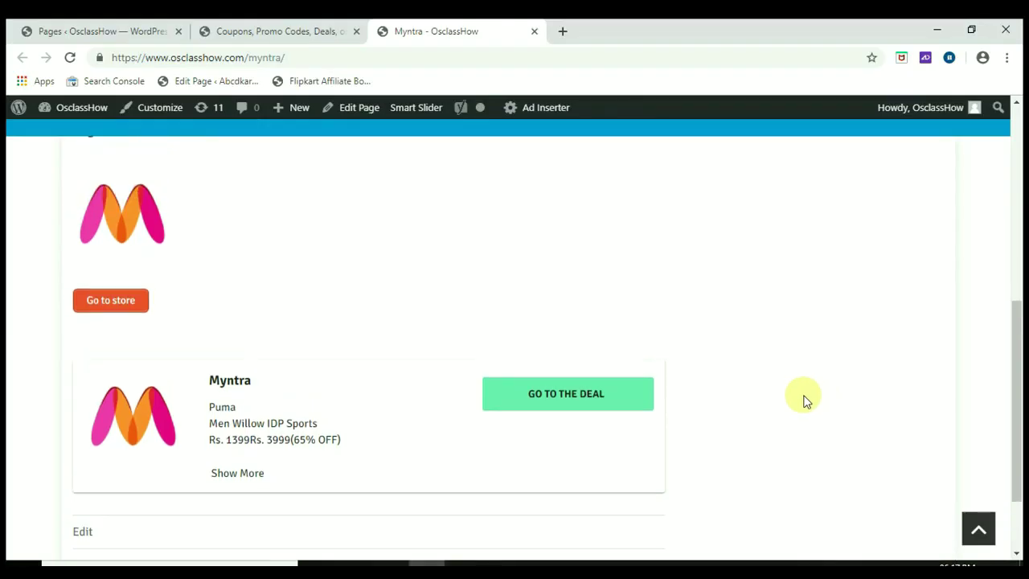
scroll(806, 400, "down", 2)
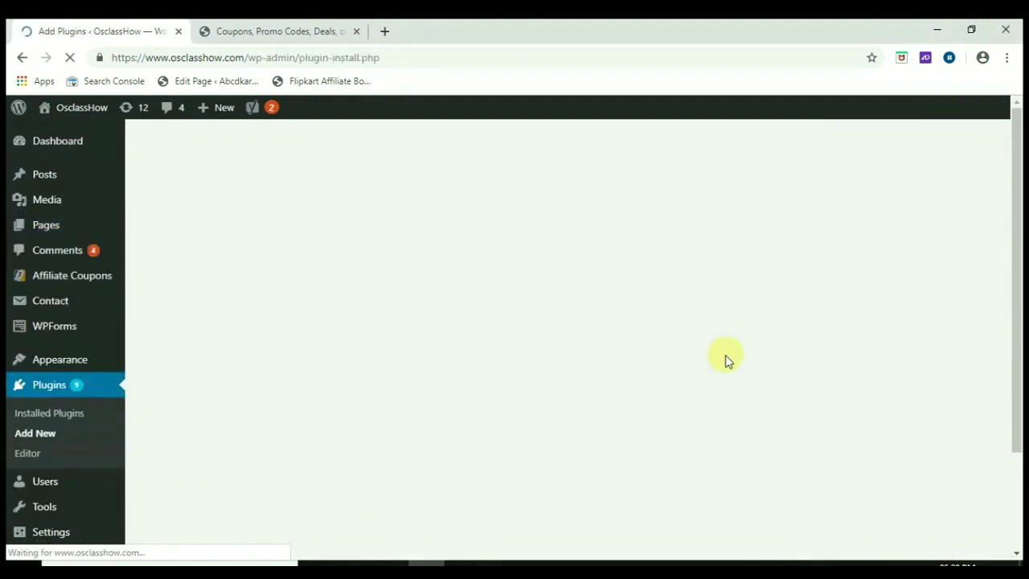
Search the plugin directory for "smart slider 3", then install and activate the Smart Slider 3 plugin.
left_click(906, 305)
type("sm")
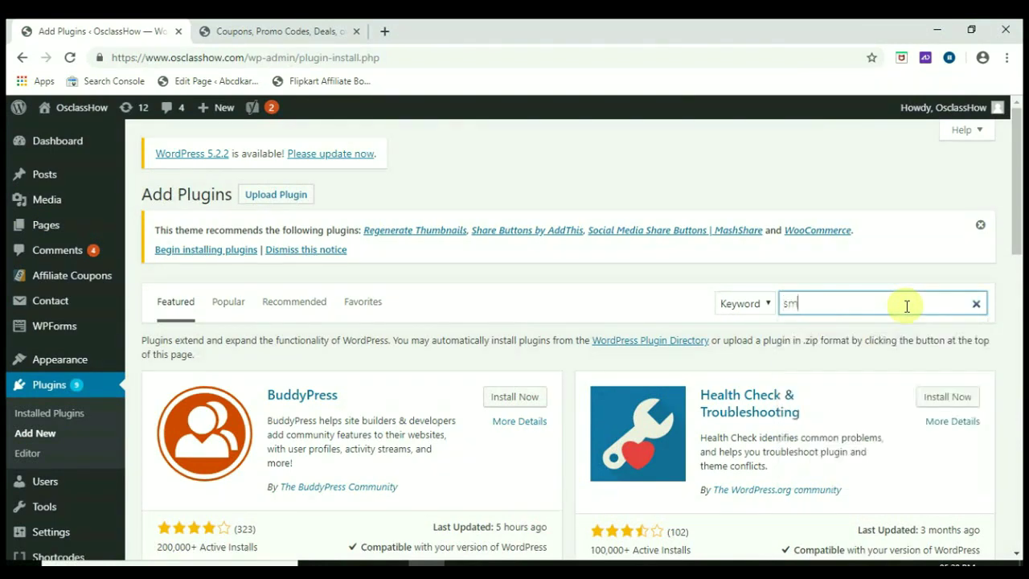
type("art slider 3")
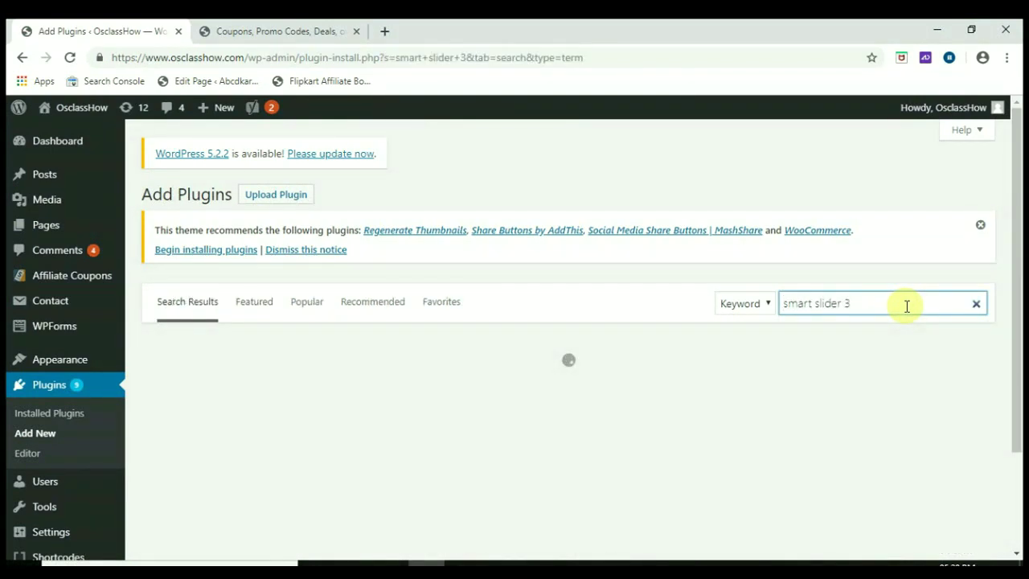
left_click(511, 380)
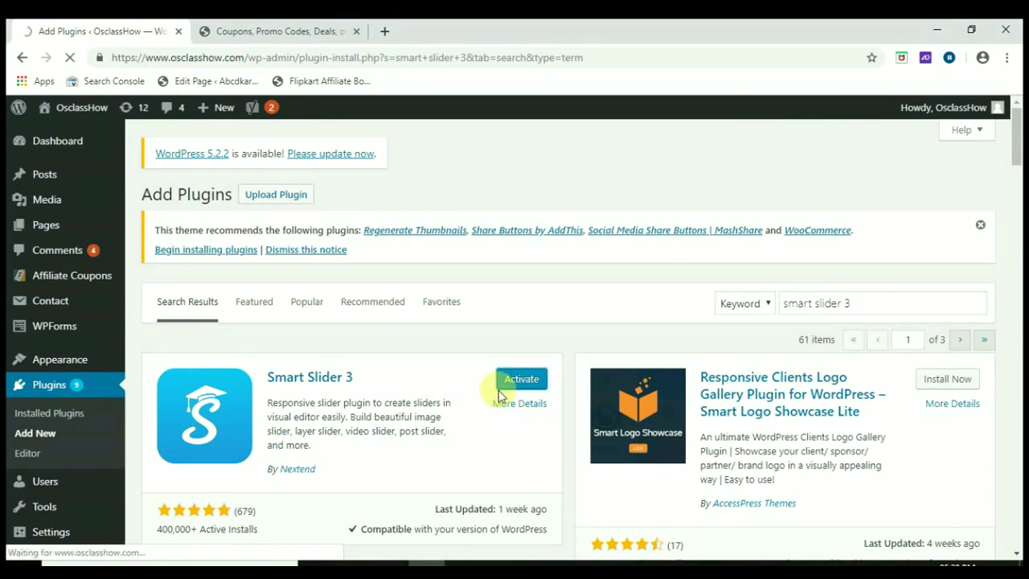
Open the Smart Slider dashboard and create a new slider named Slider, 1200 x 500 px, with the Default preset.
scroll(501, 386, "down", 5)
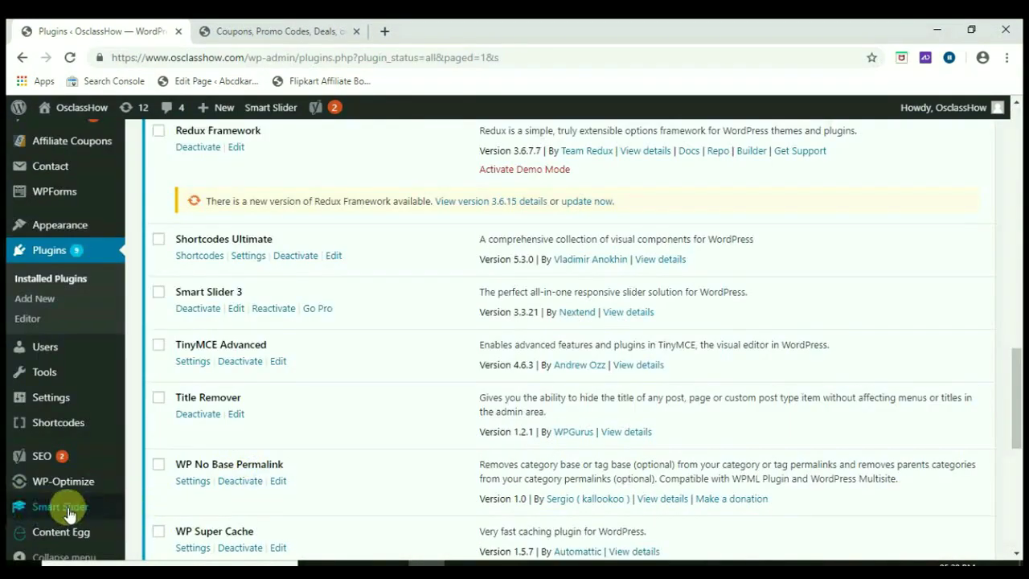
left_click(48, 506)
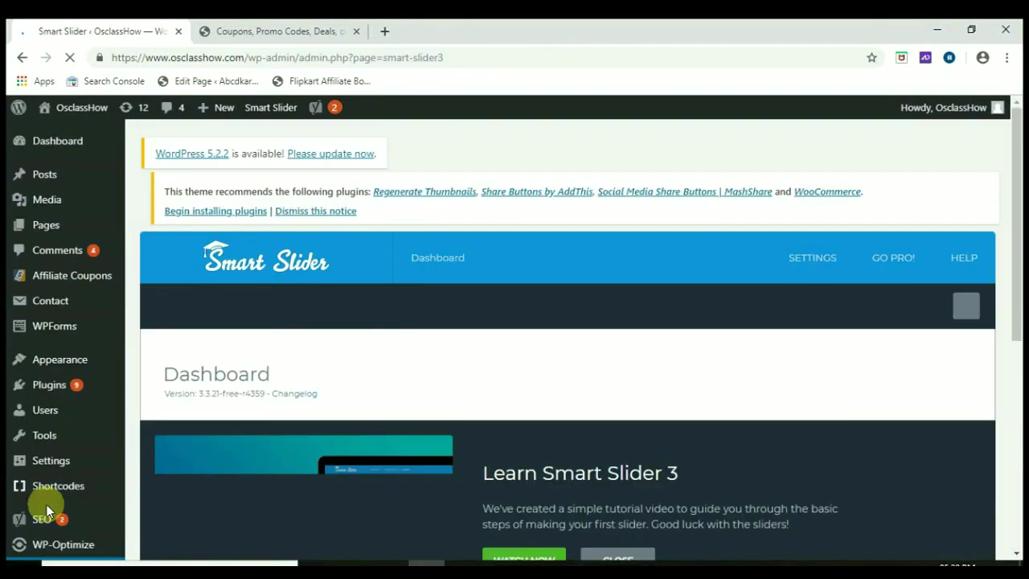
scroll(593, 324, "down", 1)
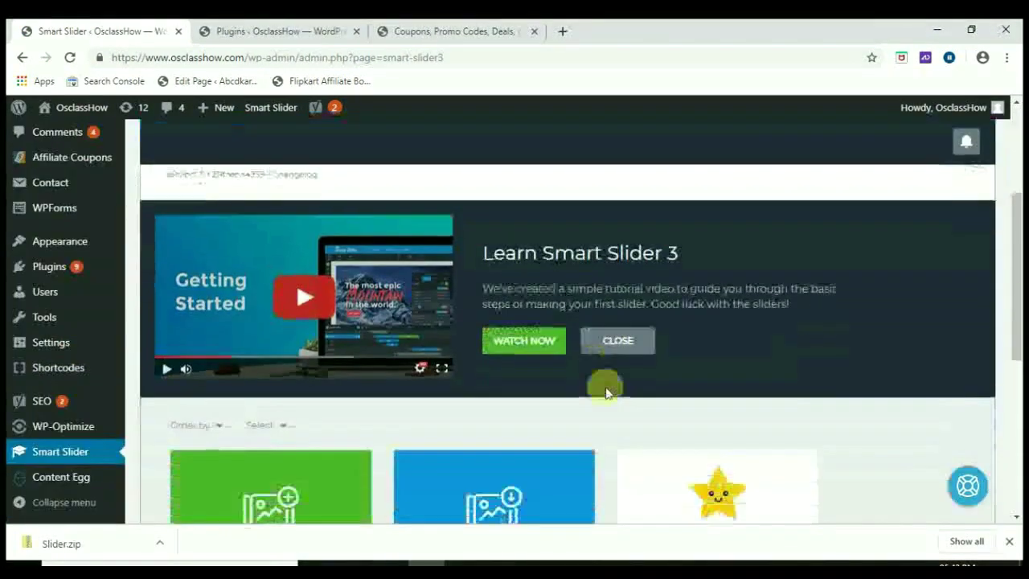
scroll(605, 386, "down", 3)
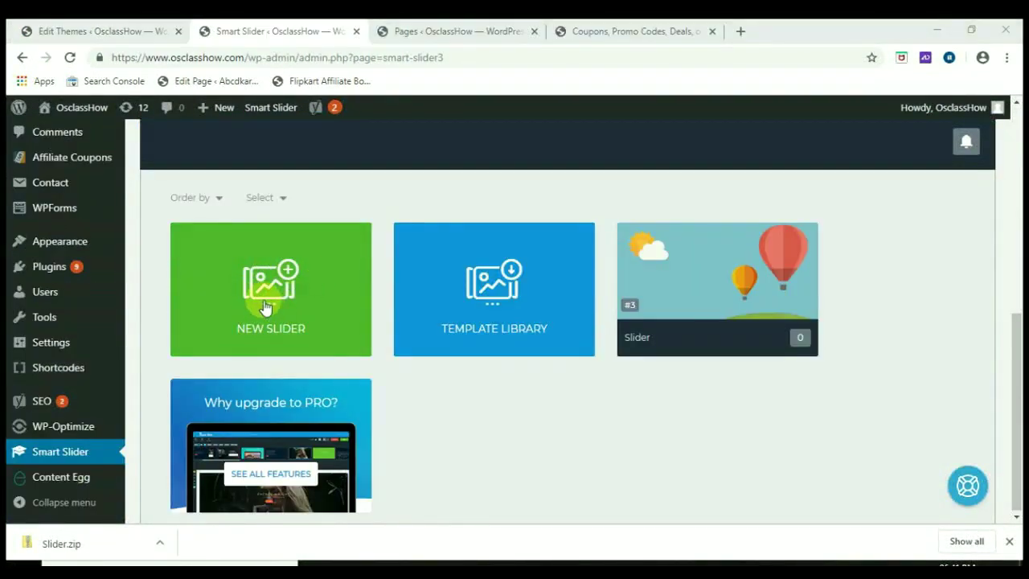
left_click(267, 304)
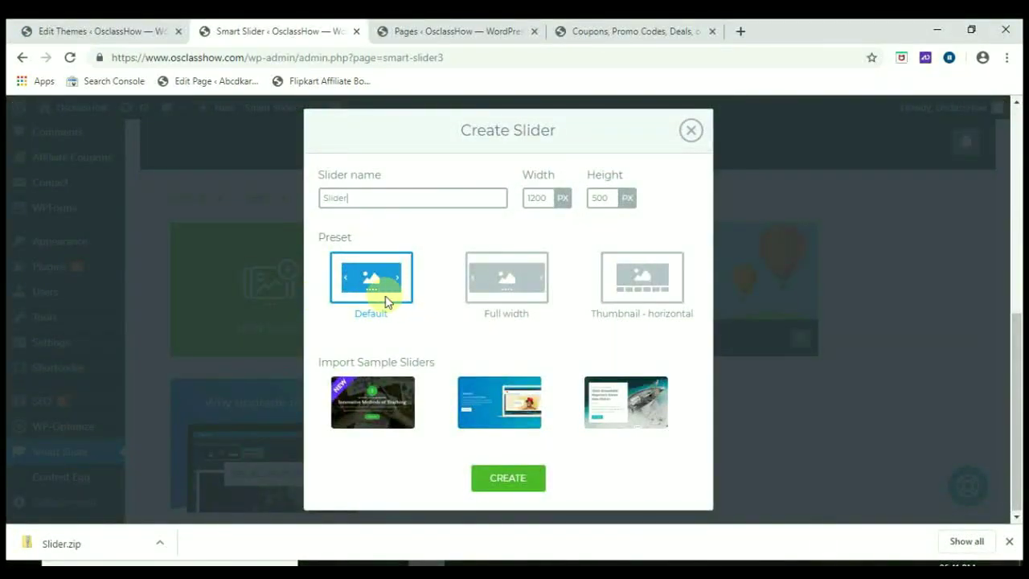
left_click(503, 476)
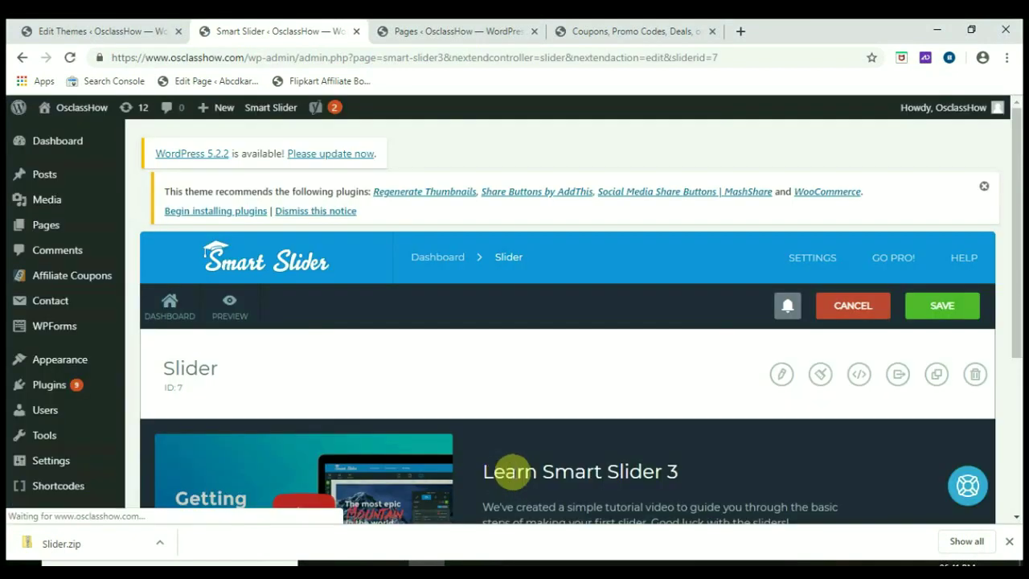
Add the fpbeauty, flipkart and flipfashion images from the media library as slides of the new slider.
scroll(523, 464, "down", 2)
scroll(522, 465, "down", 2)
left_click(230, 442)
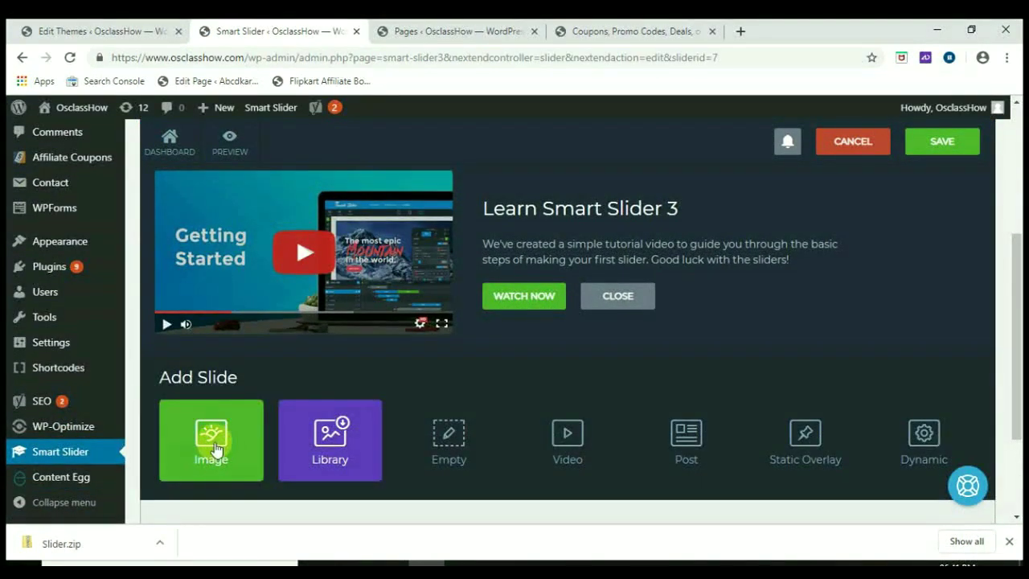
left_click(205, 438)
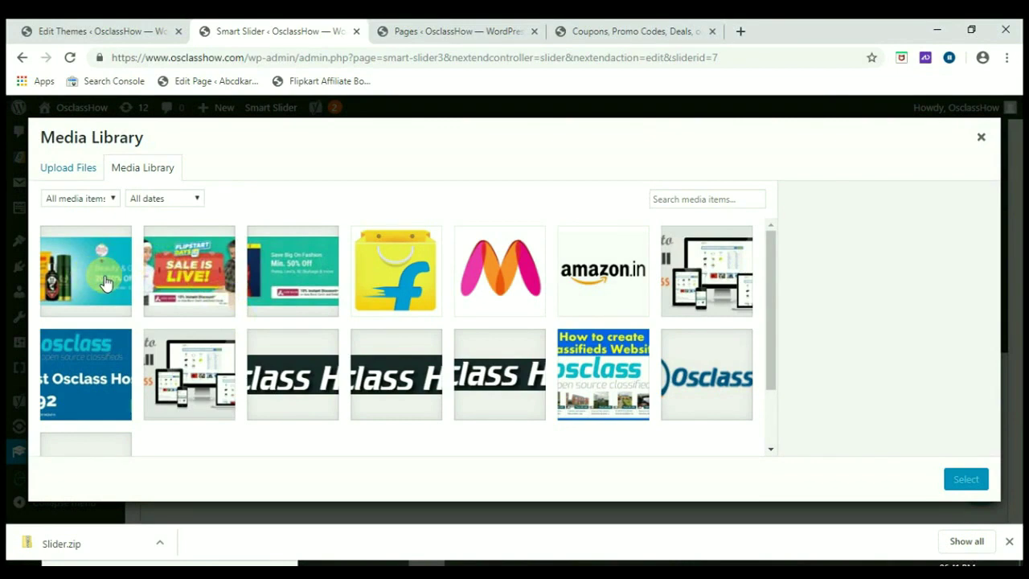
left_click(132, 281)
left_click(173, 285)
left_click(293, 282)
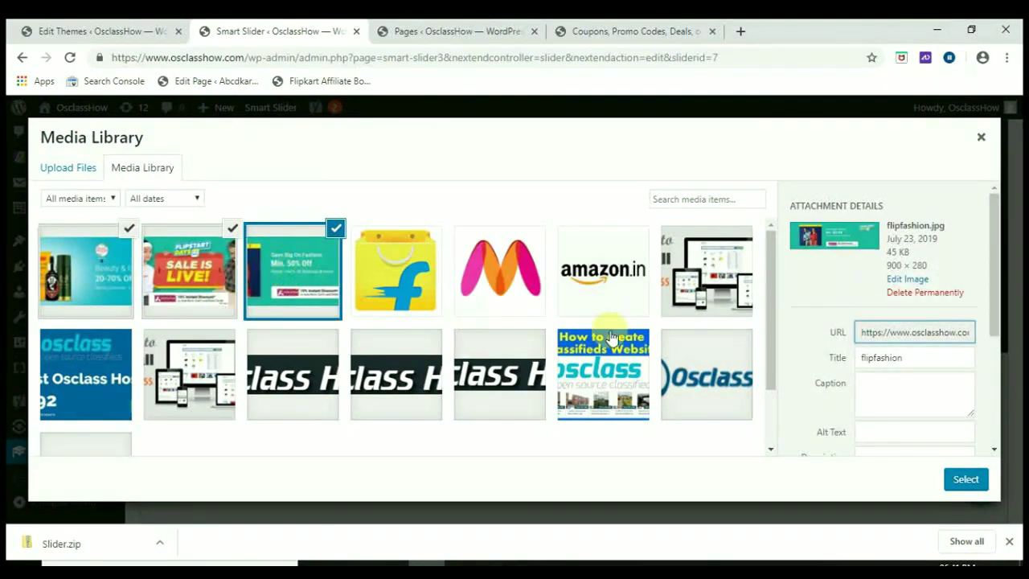
left_click(965, 479)
Copy the slider's PHP code from its publishing options.
scroll(767, 411, "down", 6)
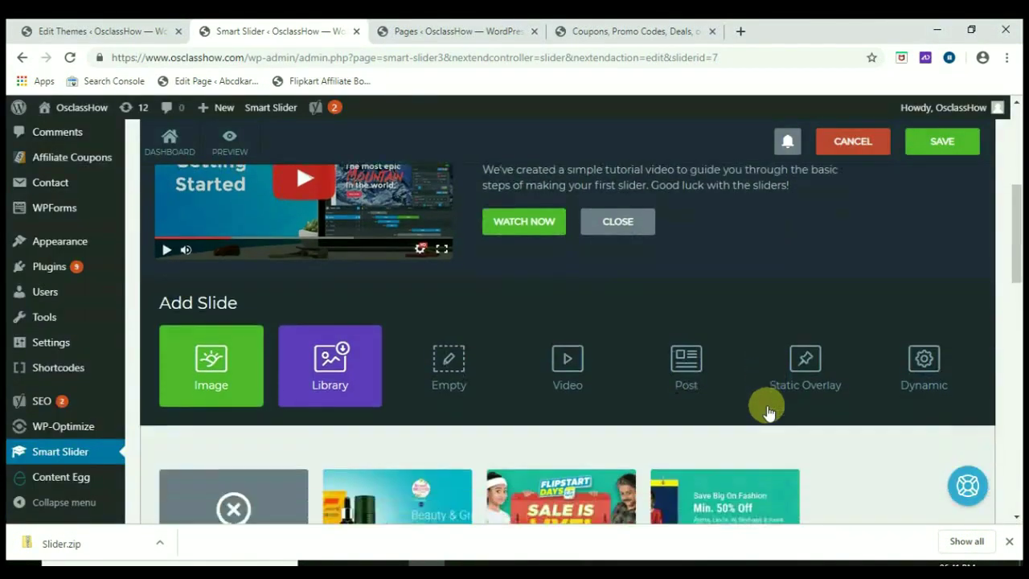
scroll(574, 378, "up", 1)
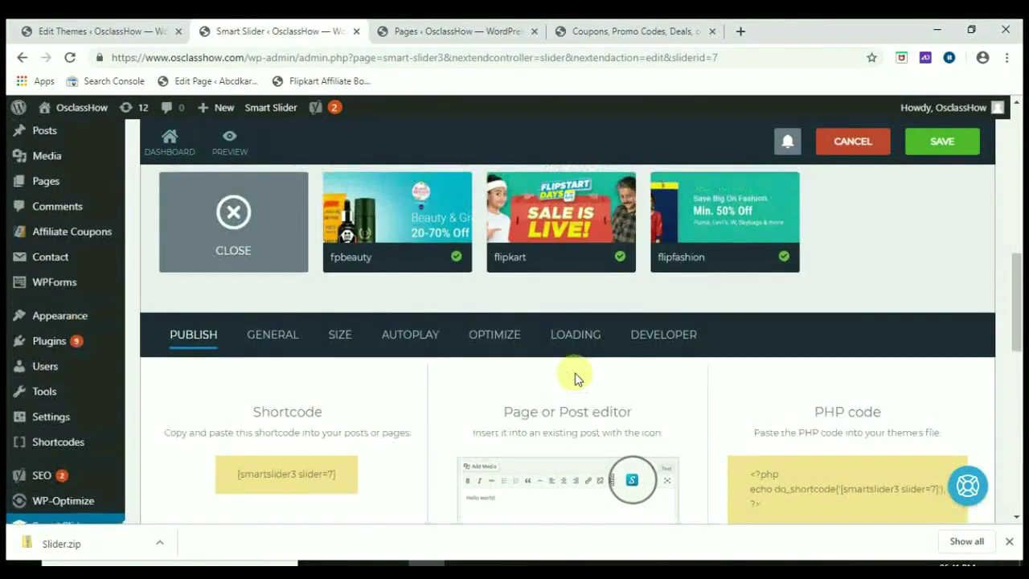
scroll(575, 378, "down", 1)
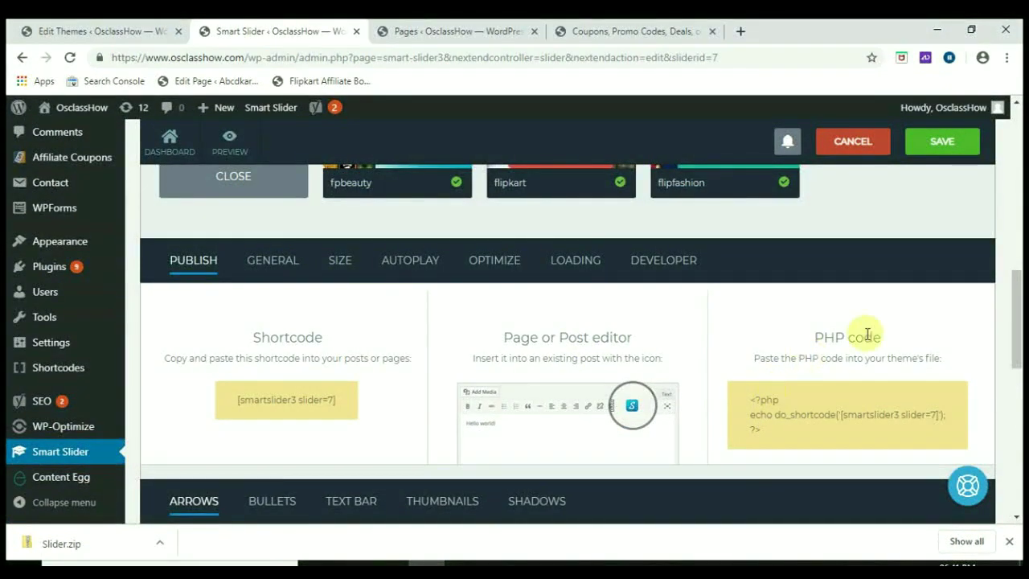
left_click(770, 430)
key("ctrl+c")
right_click(828, 414)
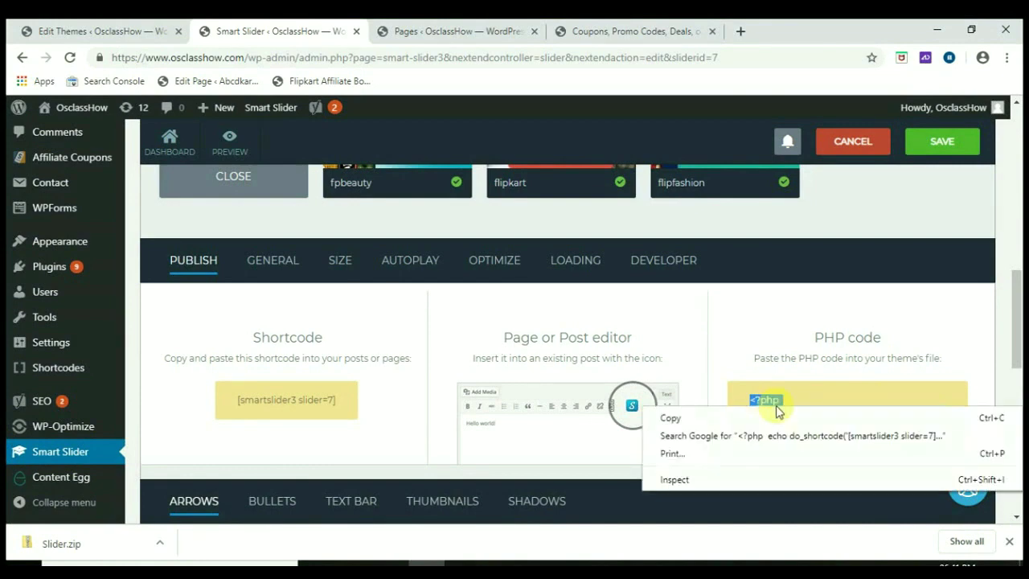
left_click(755, 422)
Open the theme editor in a new tab and load the parent theme Editorialmag's Theme Header file (header.php).
mouse_move(46, 243)
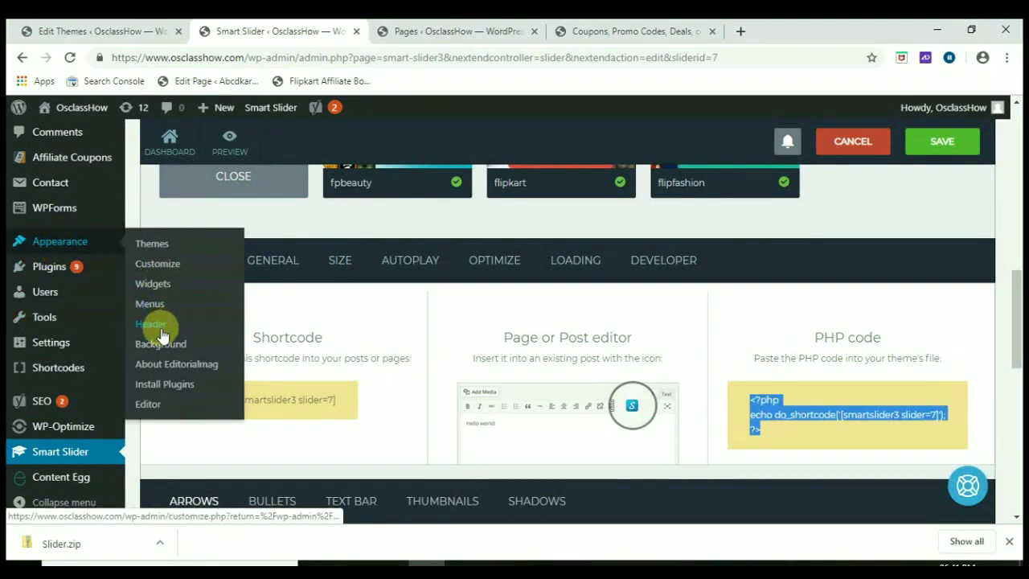
right_click(147, 410)
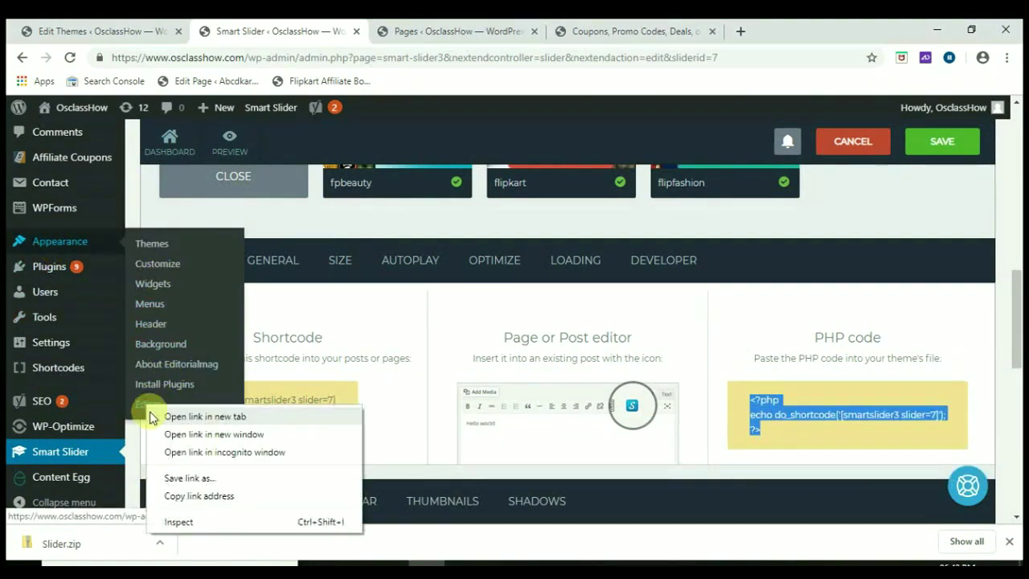
left_click(201, 415)
left_click(434, 31)
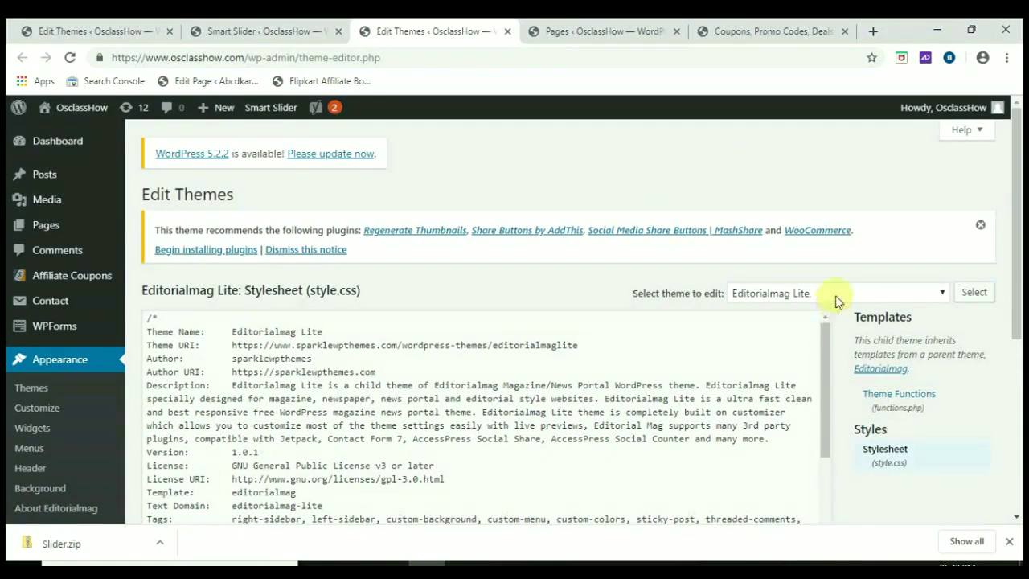
scroll(924, 318, "down", 1)
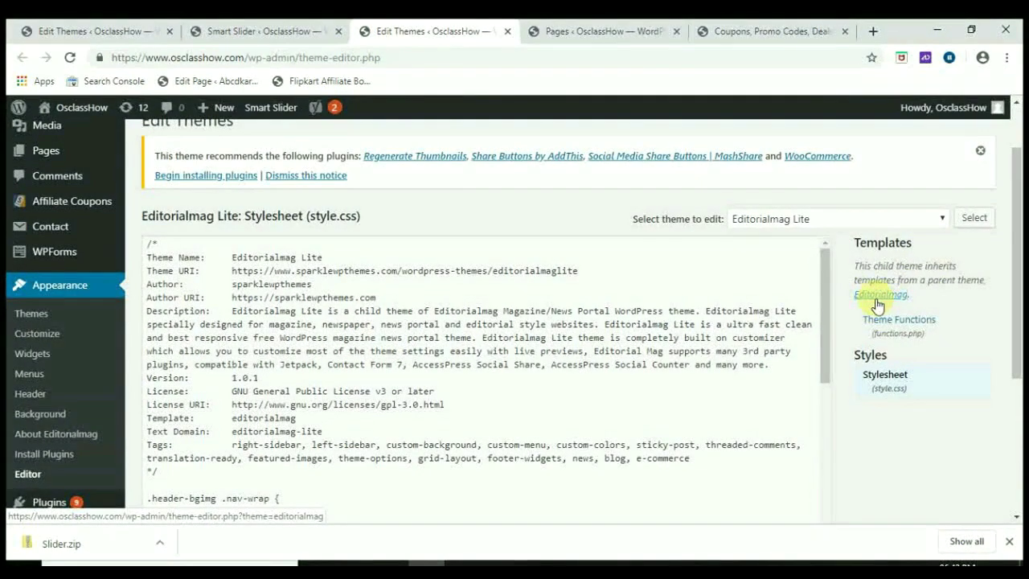
left_click(889, 299)
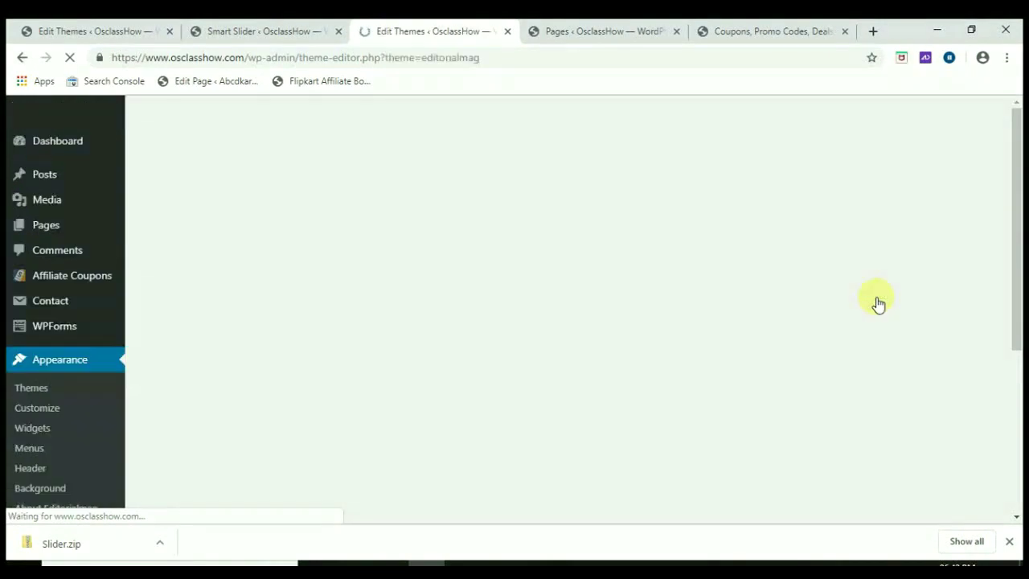
scroll(900, 297, "down", 4)
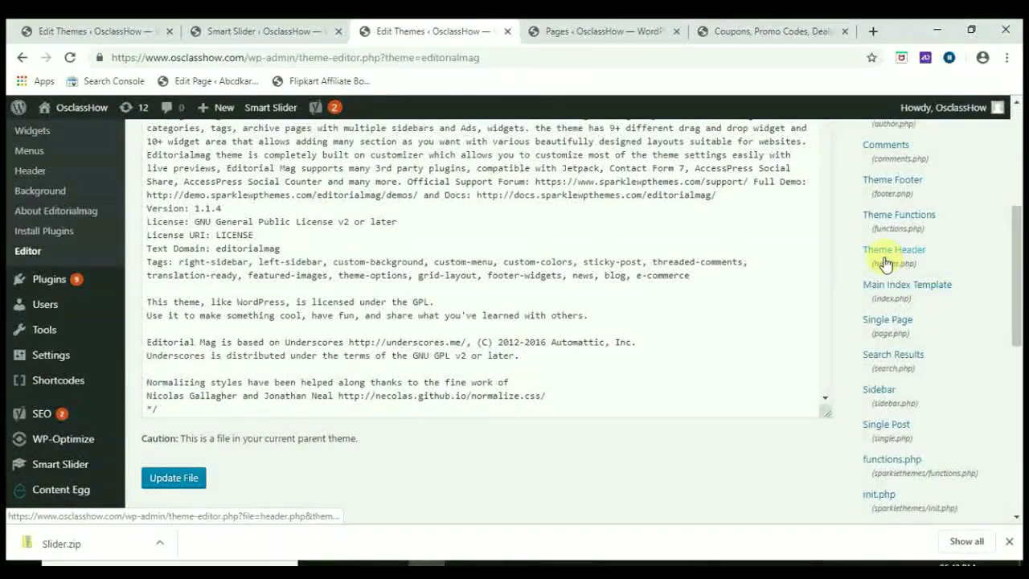
left_click(889, 260)
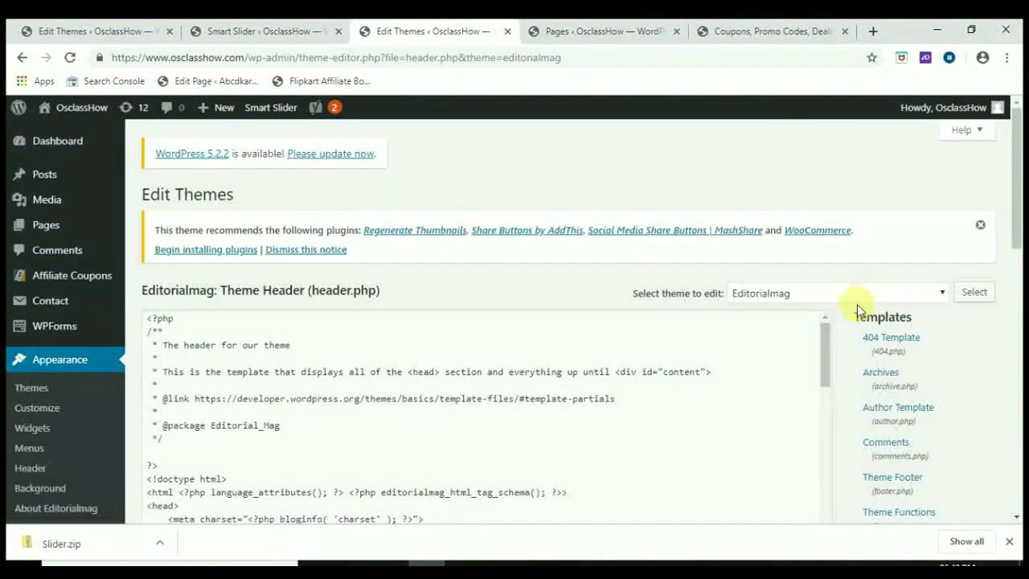
Paste the slider's PHP code between the main navigation and the closing header tag in header.php and update the file.
scroll(610, 301, "down", 8)
scroll(589, 299, "down", 10)
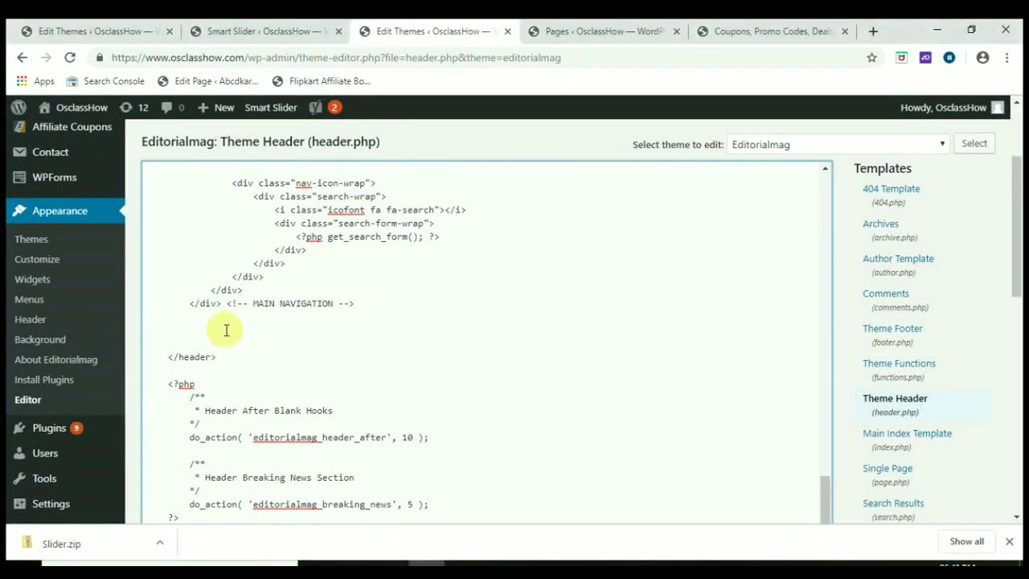
left_click(226, 330)
key("ctrl+v")
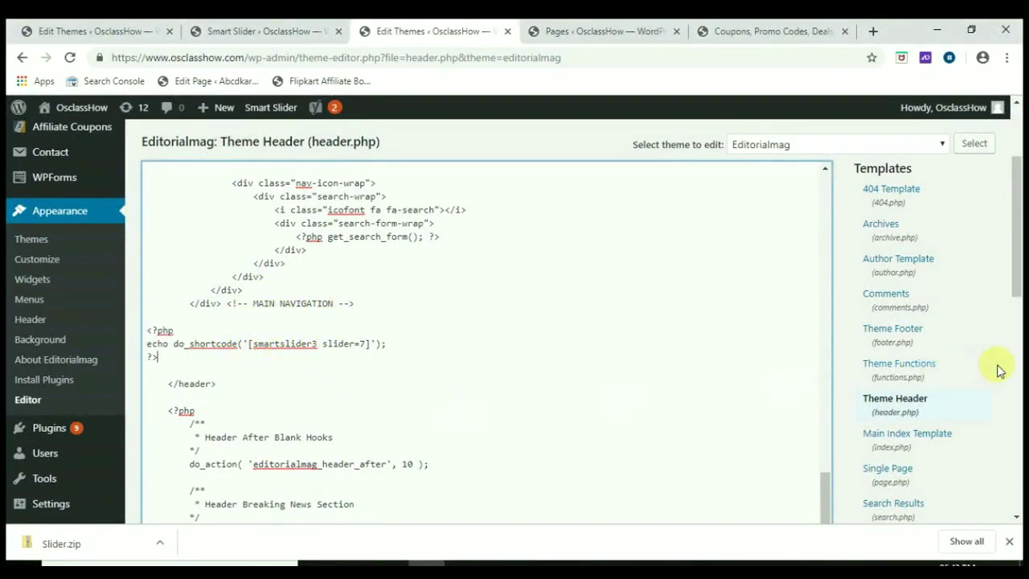
scroll(988, 379, "down", 10)
left_click(180, 214)
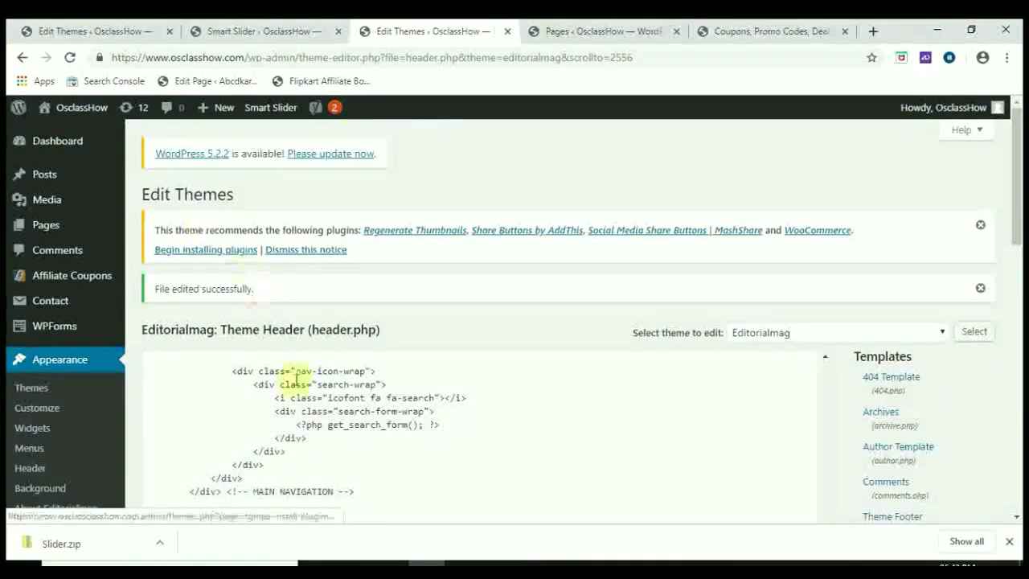
Return to the slider settings and enable autoplay with a 3000 ms interval, stopping on mouse Enter.
left_click(225, 31)
left_click(398, 260)
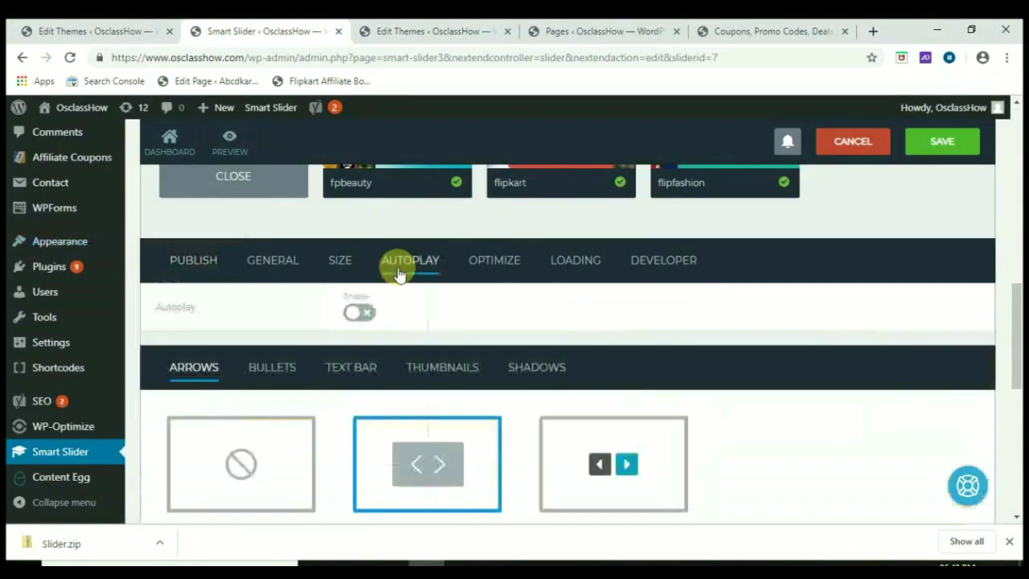
left_click(352, 319)
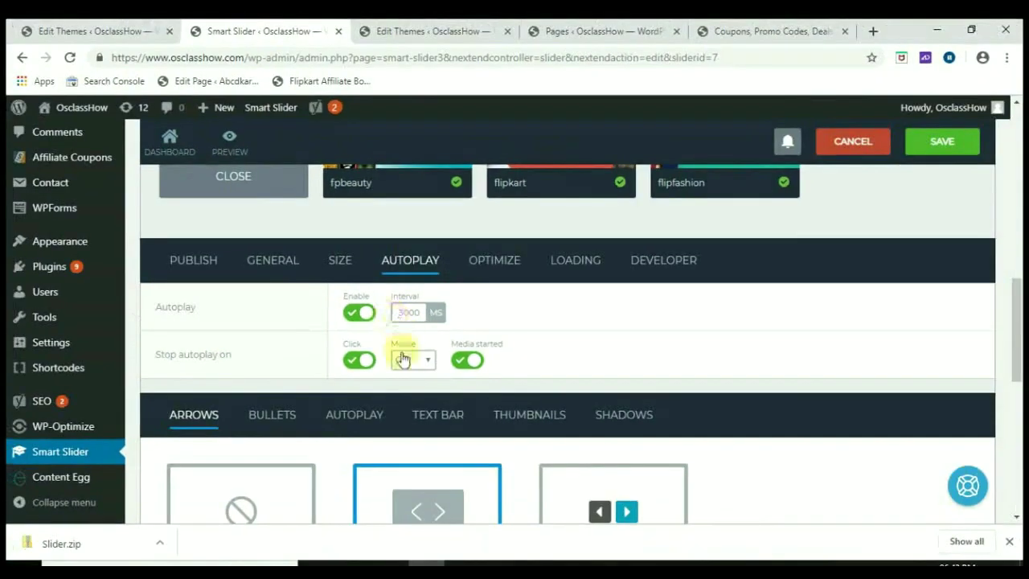
left_click(421, 404)
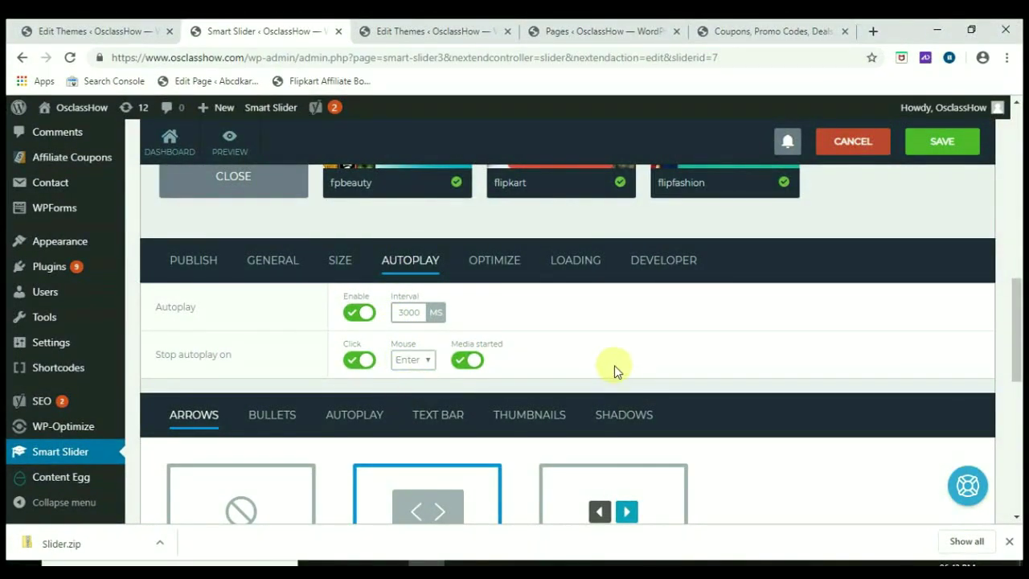
Set the slider size to 1400 px wide and 400 px high and save the slider.
scroll(648, 356, "down", 2)
scroll(492, 331, "up", 5)
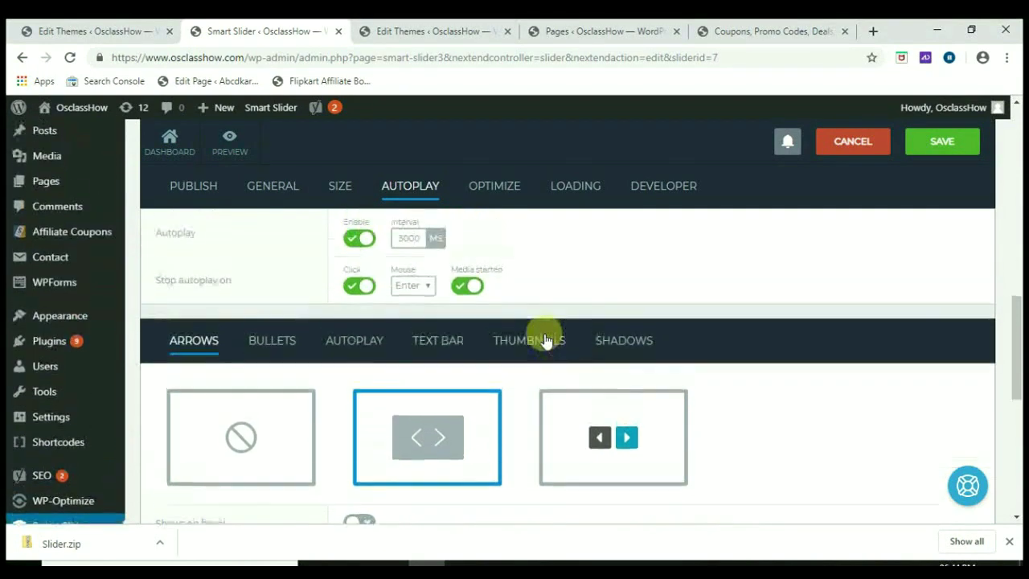
left_click(362, 315)
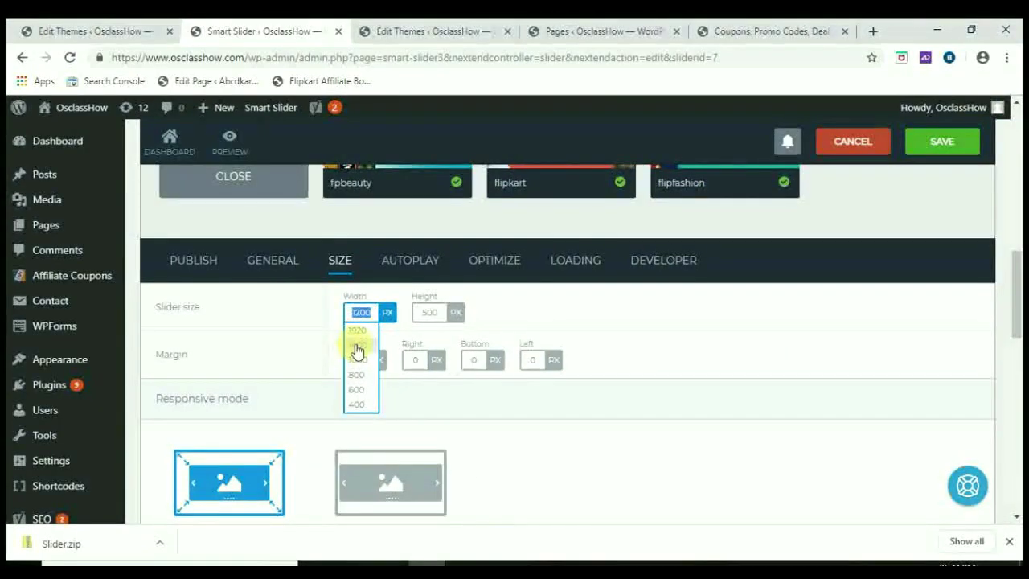
left_click(357, 350)
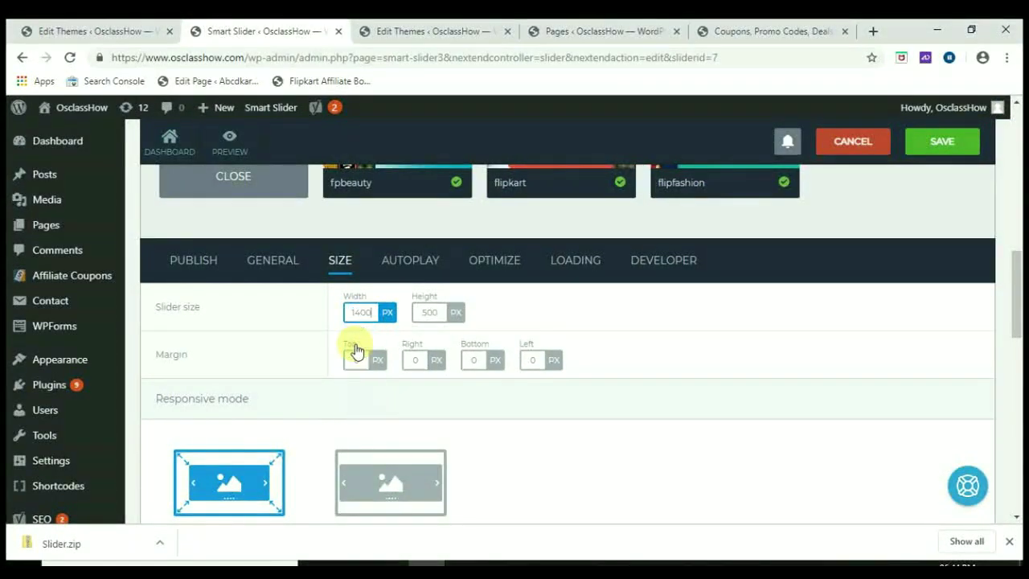
left_click(425, 313)
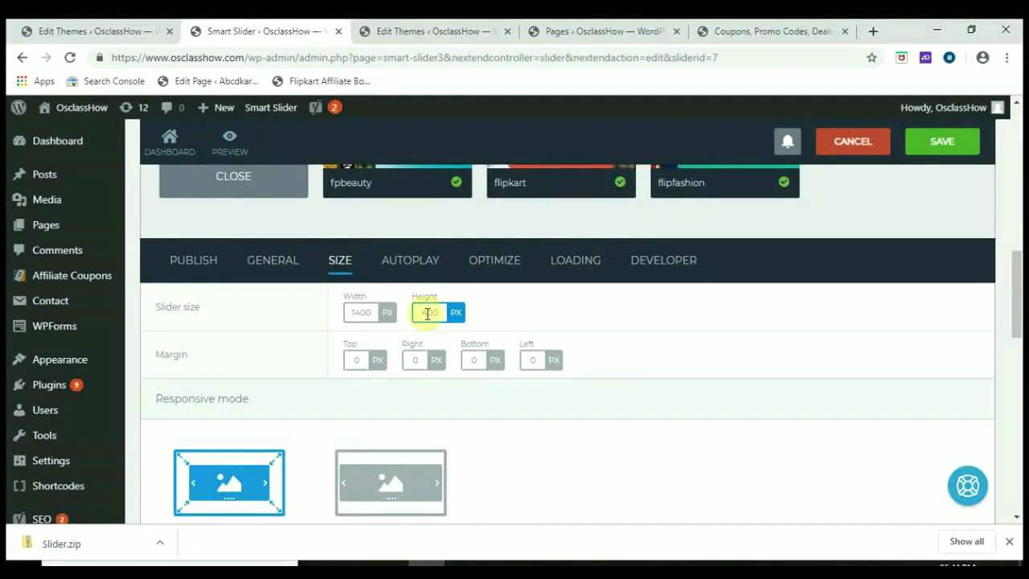
left_click(936, 143)
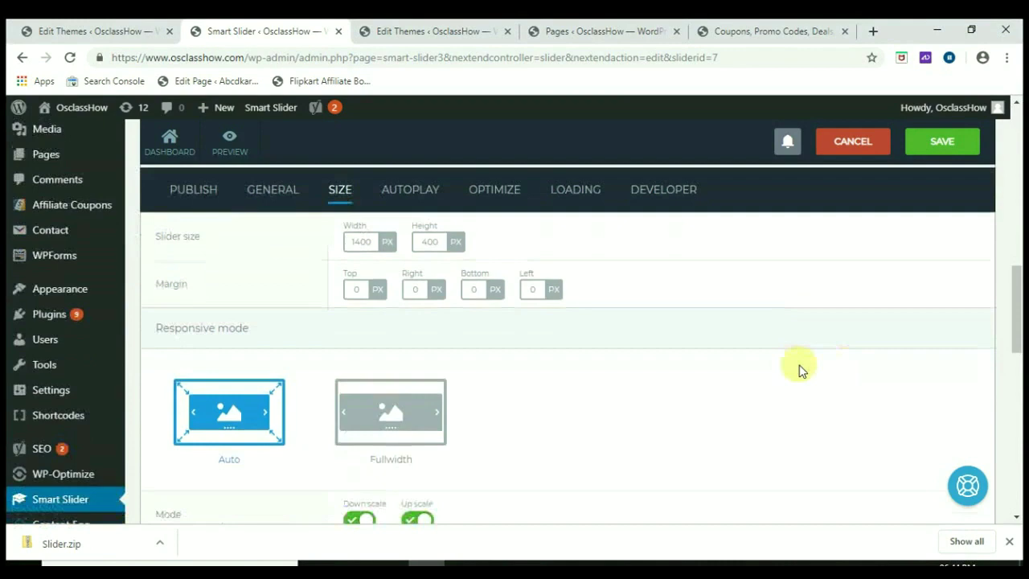
Open the live site in a new tab and examine the header slider and the home page content below it.
scroll(683, 322, "down", 1)
left_click(639, 34)
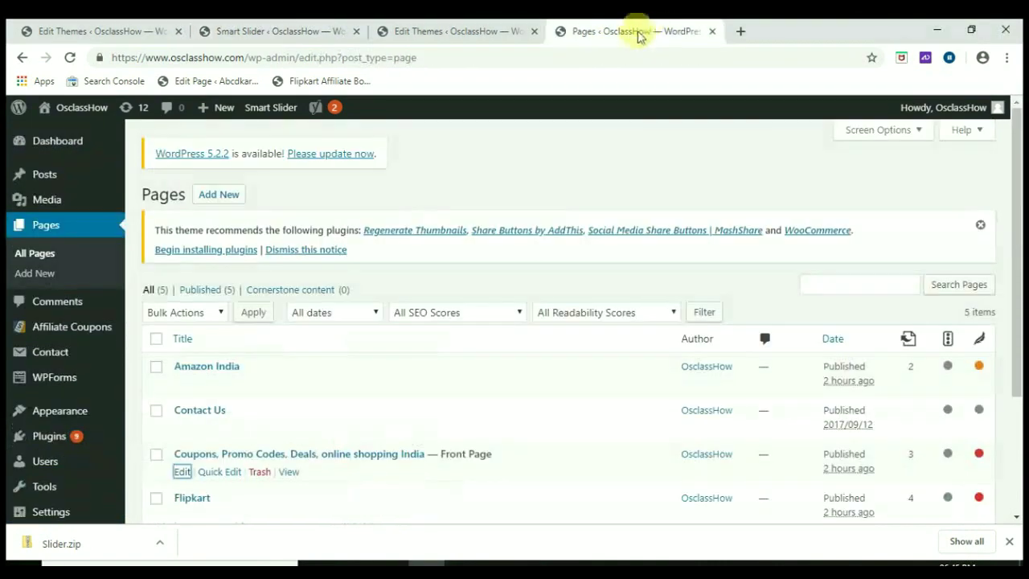
scroll(257, 442, "down", 1)
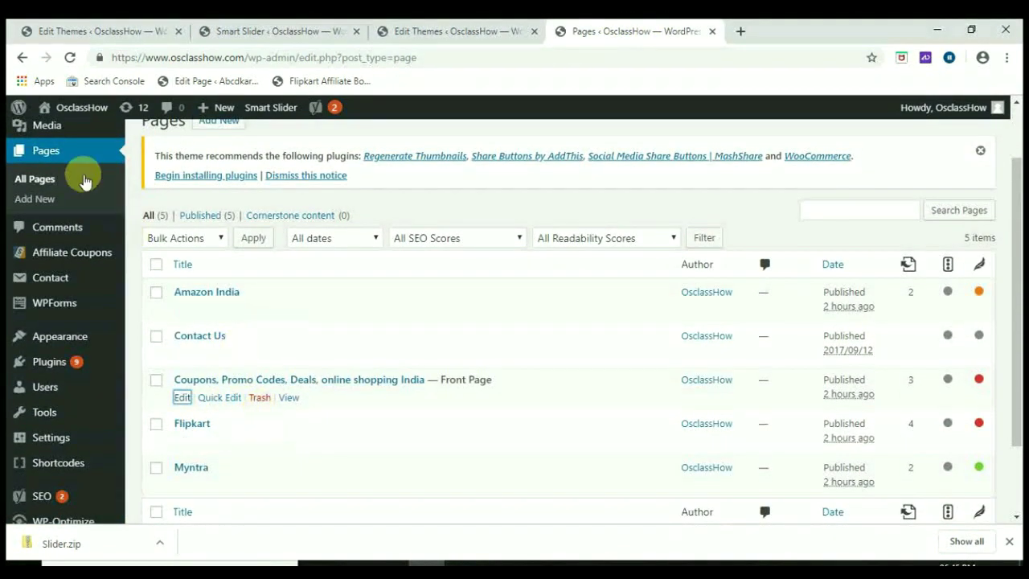
mouse_move(58, 108)
right_click(65, 139)
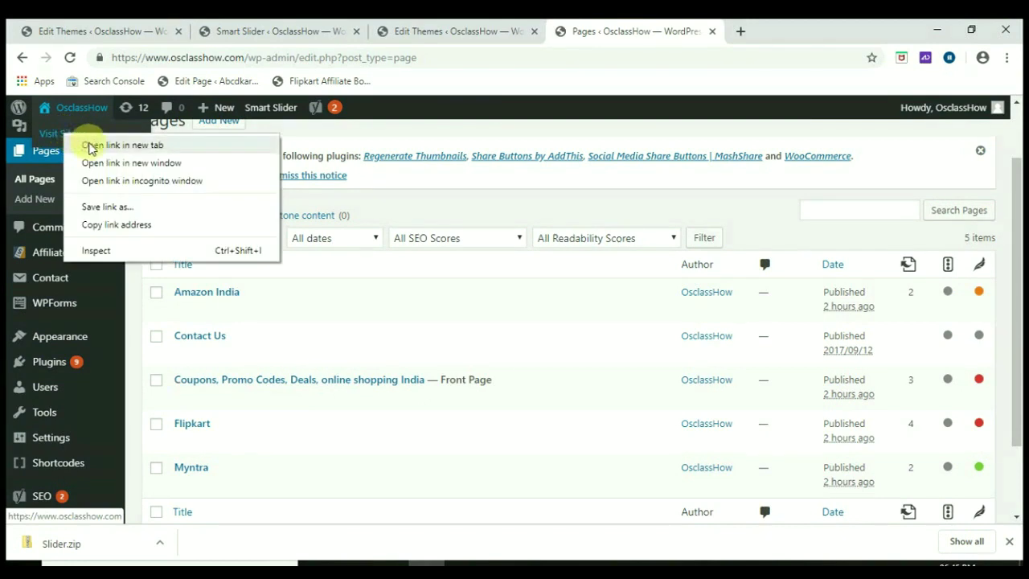
left_click(91, 144)
left_click(729, 33)
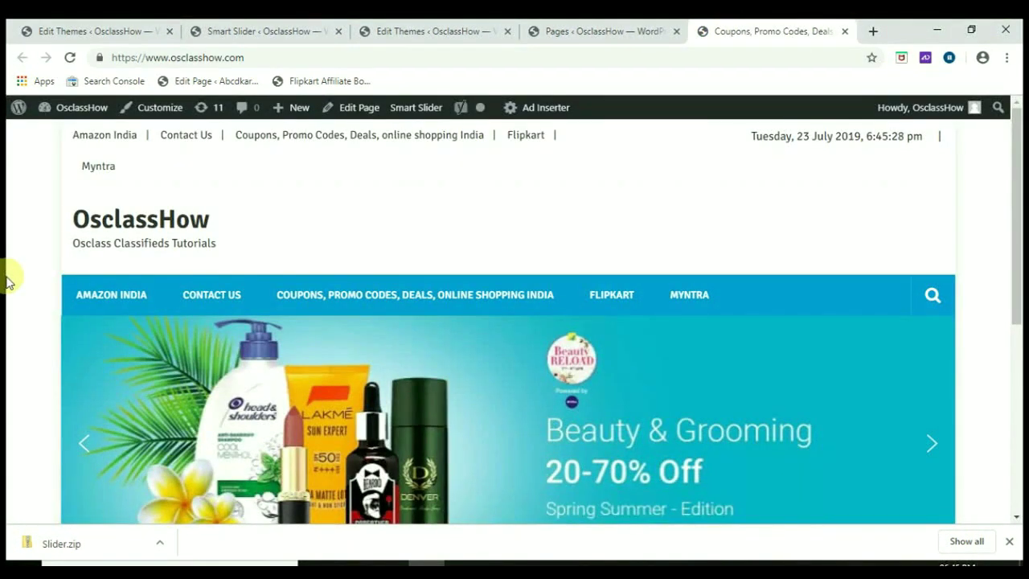
scroll(8, 280, "down", 1)
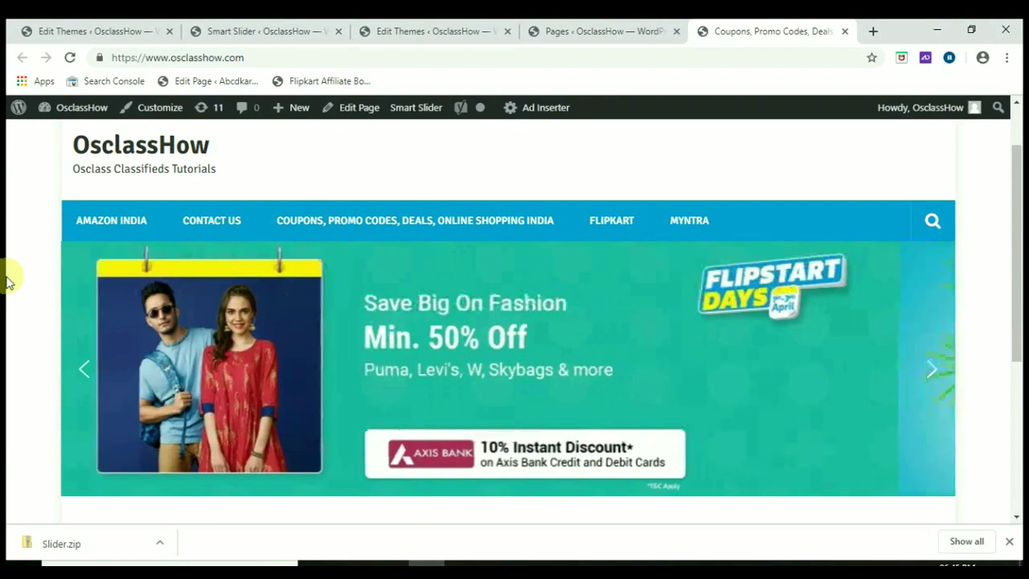
scroll(8, 279, "down", 2)
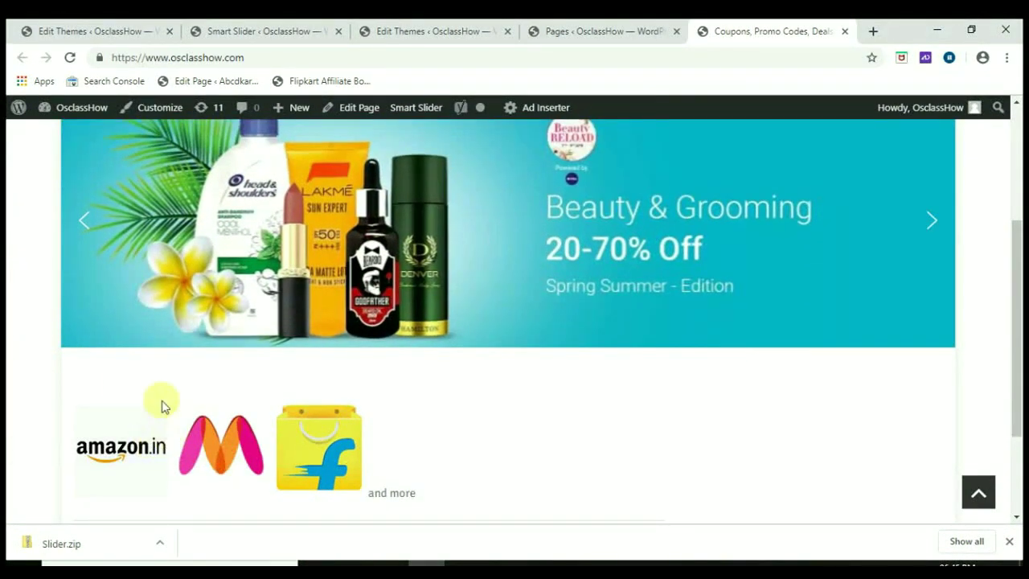
Open the front page for editing in a new tab and add the line "Popular Stores" above the store logos.
left_click(610, 30)
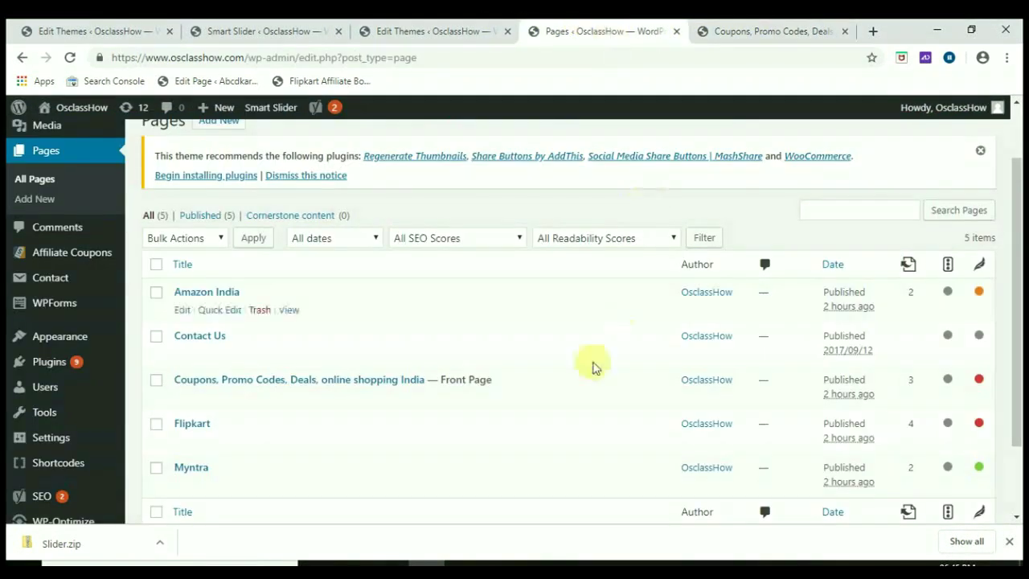
left_click(181, 397, "ctrl")
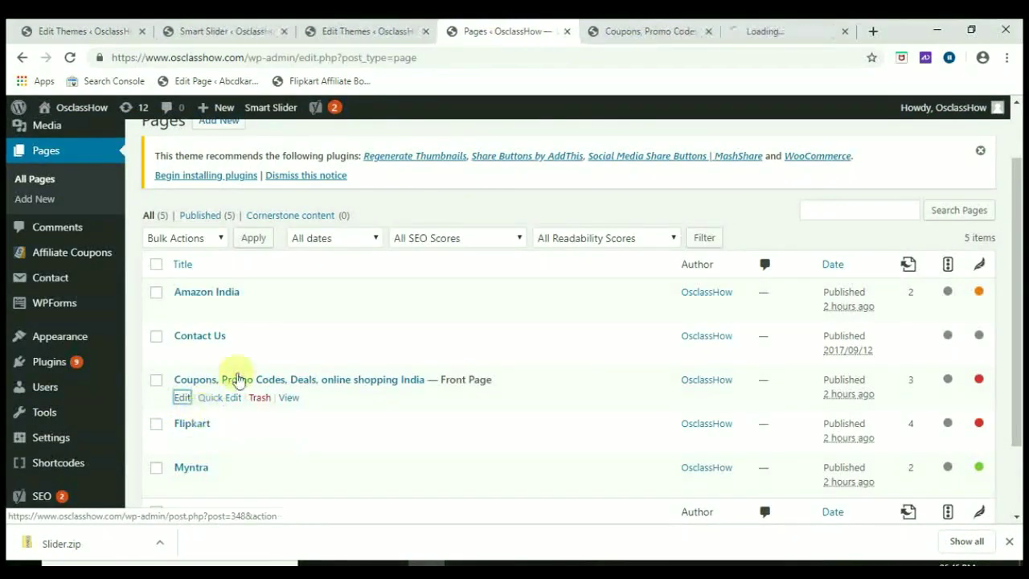
left_click(768, 31)
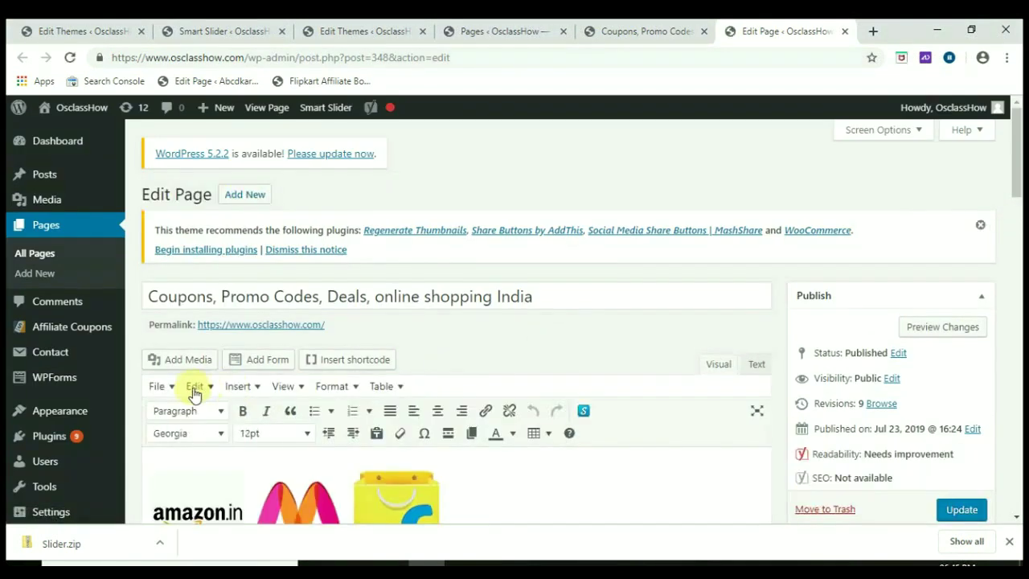
scroll(193, 393, "down", 3)
left_click(163, 313)
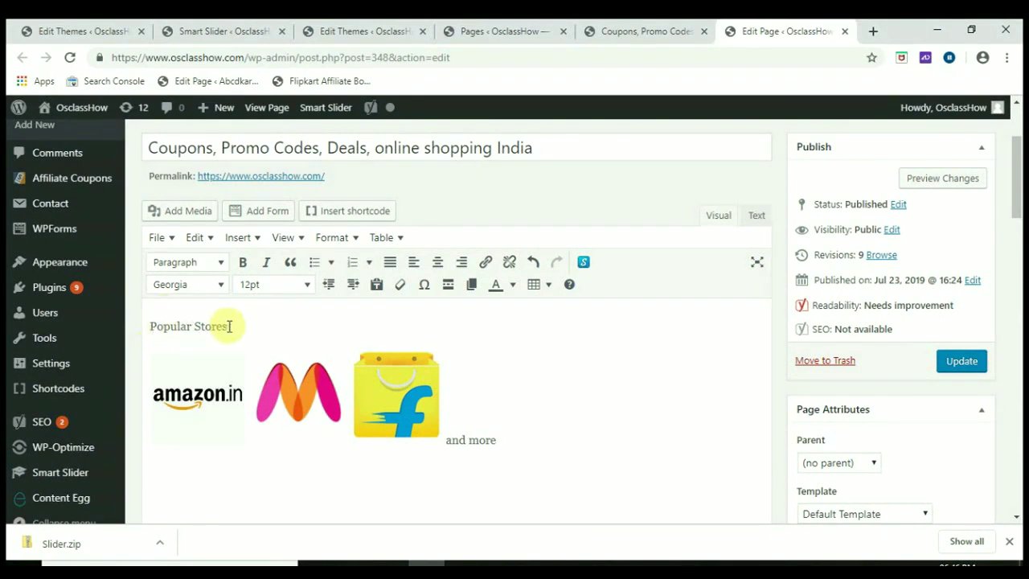
Format the "Popular Stores" line as Heading 2, change its font size and update the page.
left_click(185, 262)
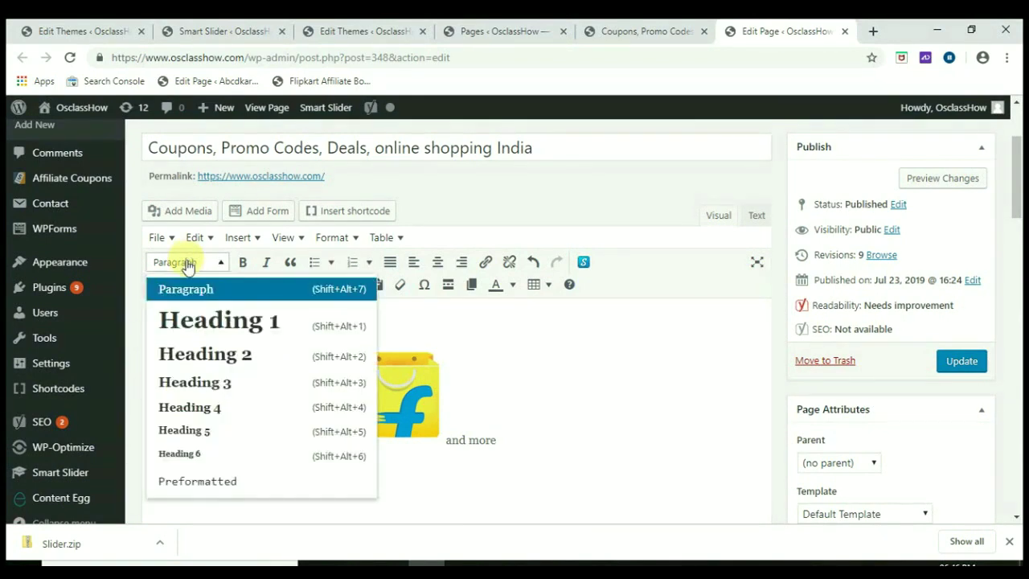
left_click(218, 356)
left_click(252, 284)
left_click(272, 380)
left_click(963, 362)
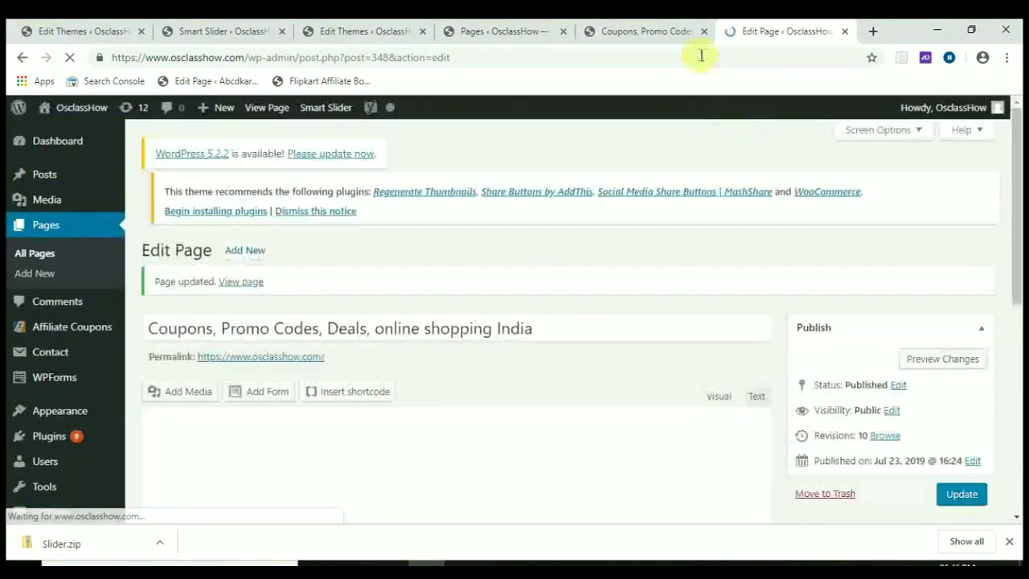
Check the "Popular Stores" heading above the store logos on the live home page.
left_click(643, 31)
scroll(91, 361, "down", 1)
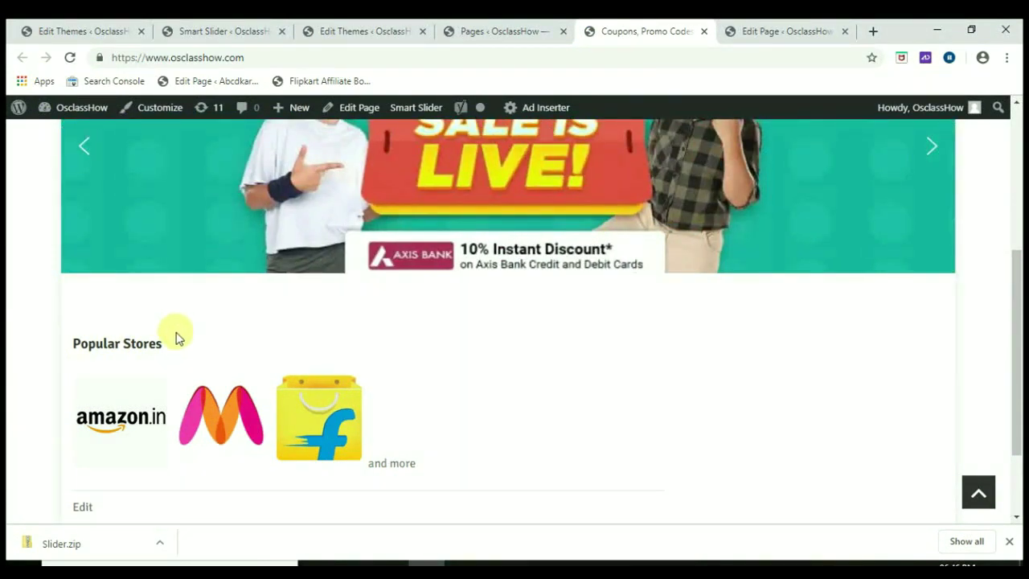
scroll(193, 370, "up", 2)
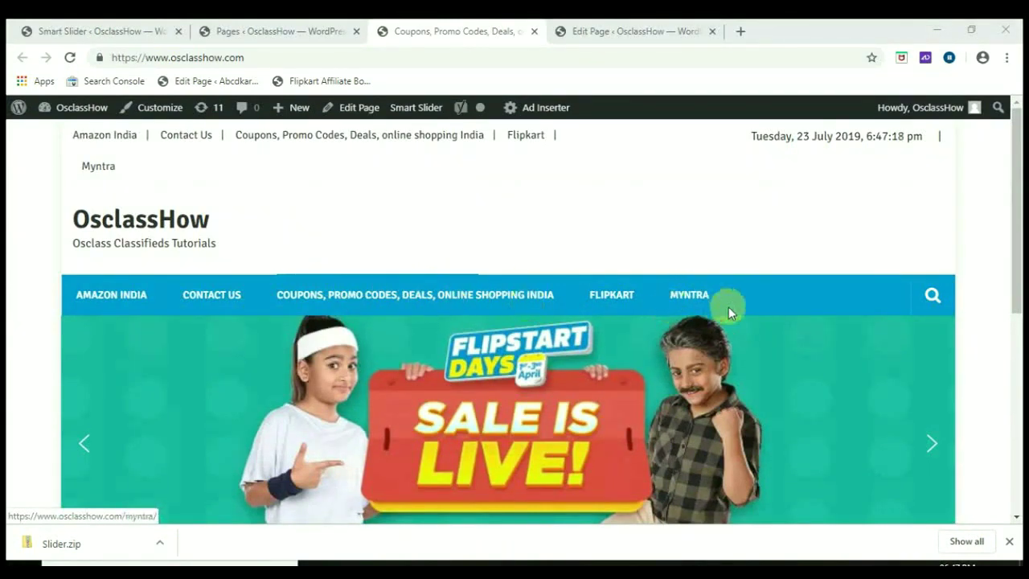
Open the site's menu management page and create a new menu named "Store Menu".
left_click(85, 24)
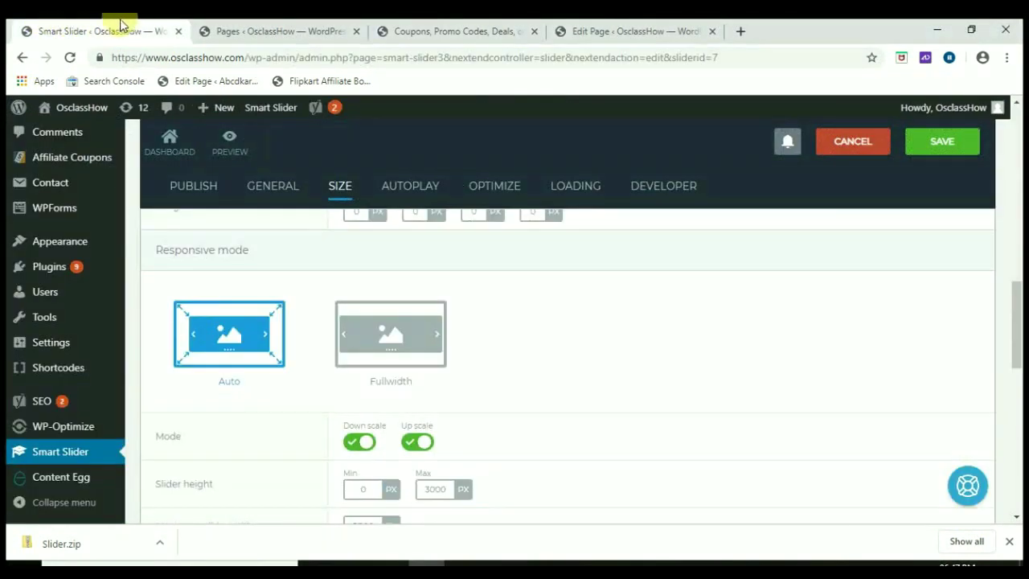
mouse_move(42, 238)
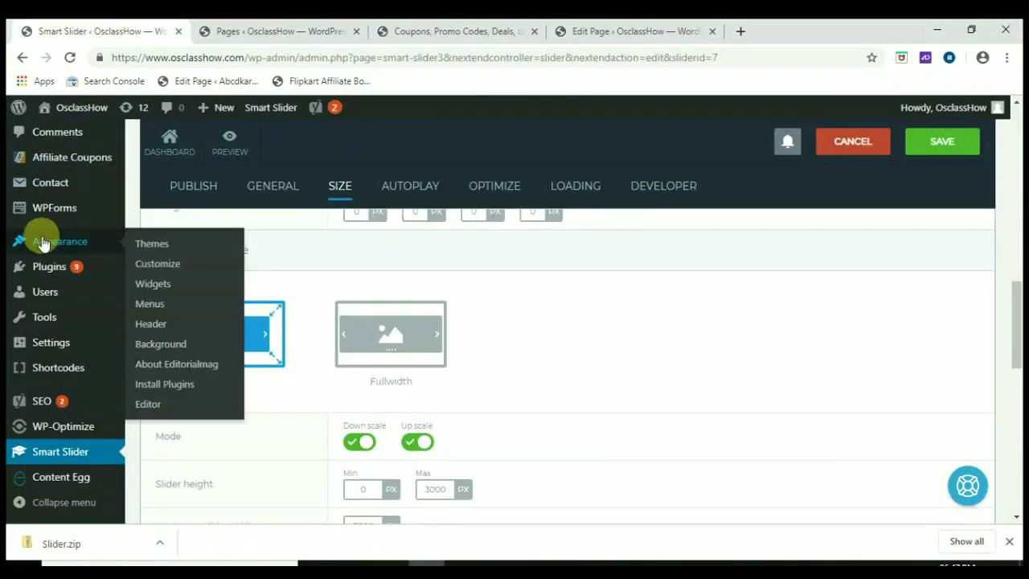
left_click(155, 310)
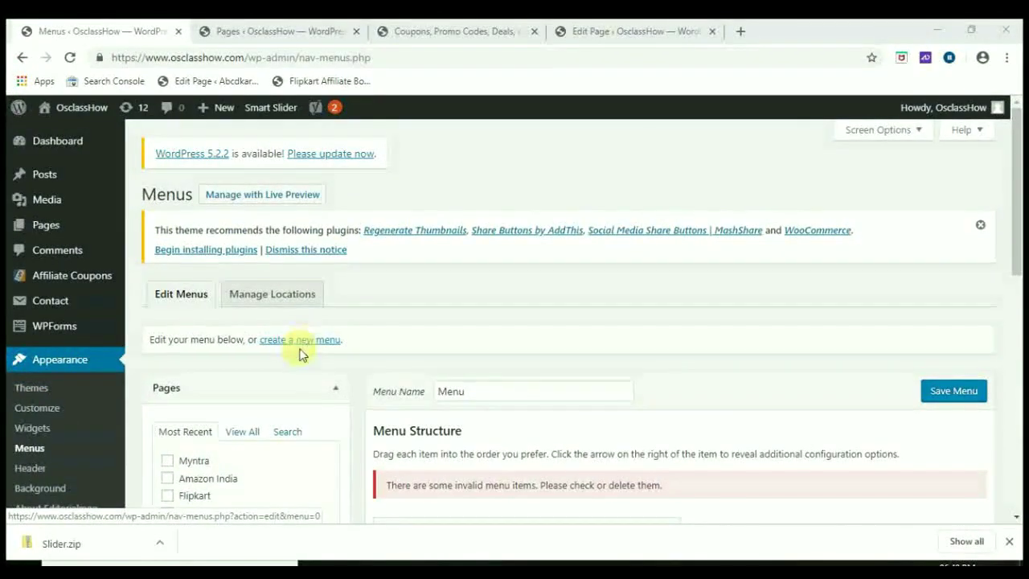
left_click(299, 341)
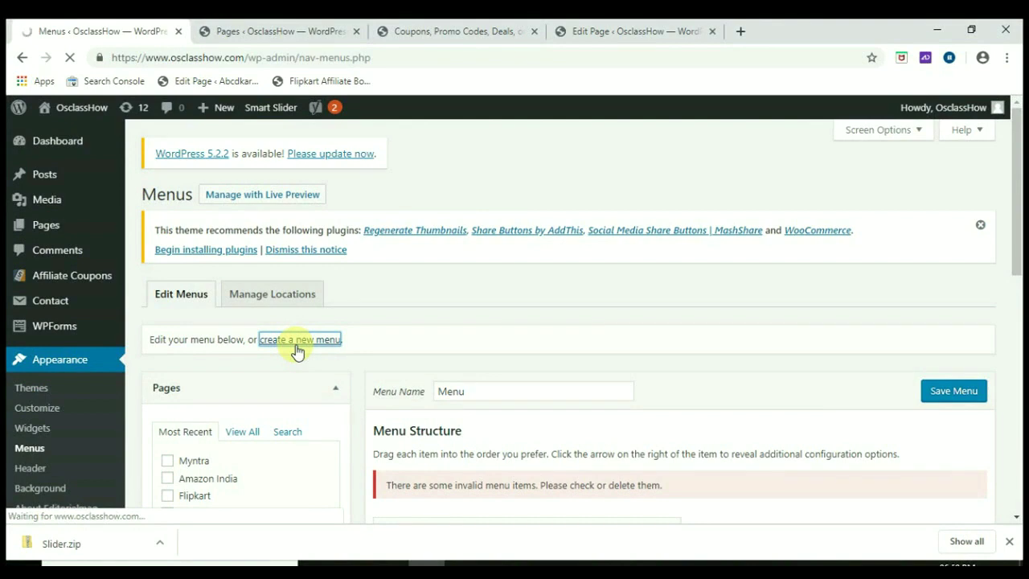
left_click(509, 398)
type("Sto")
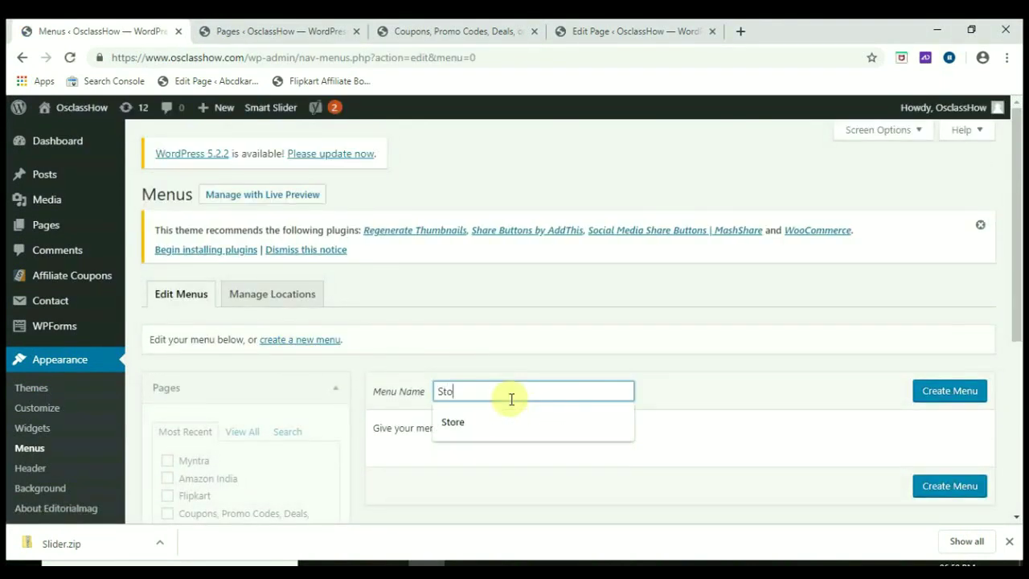
type("re Menu")
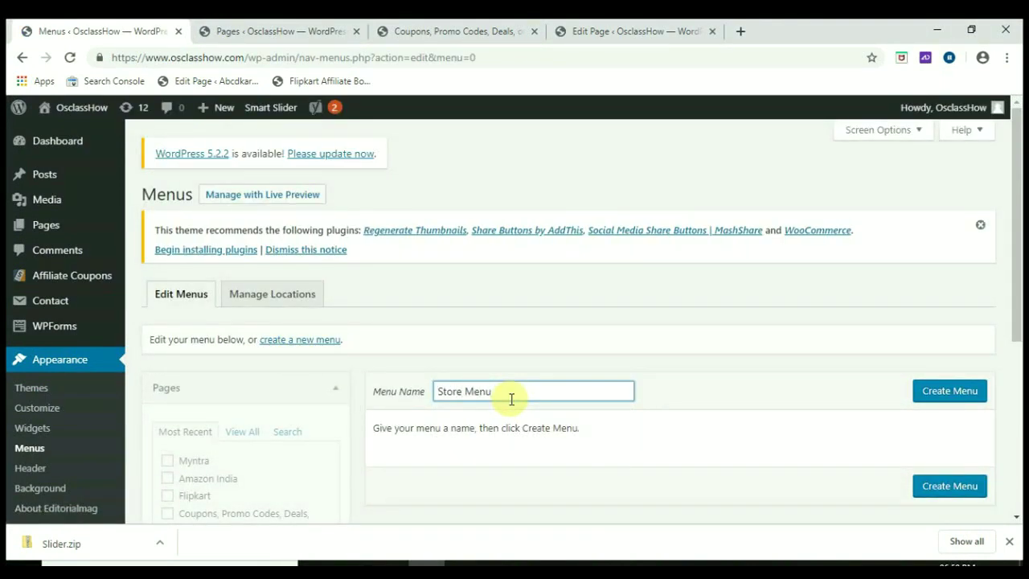
scroll(512, 398, "down", 1)
left_click(923, 319)
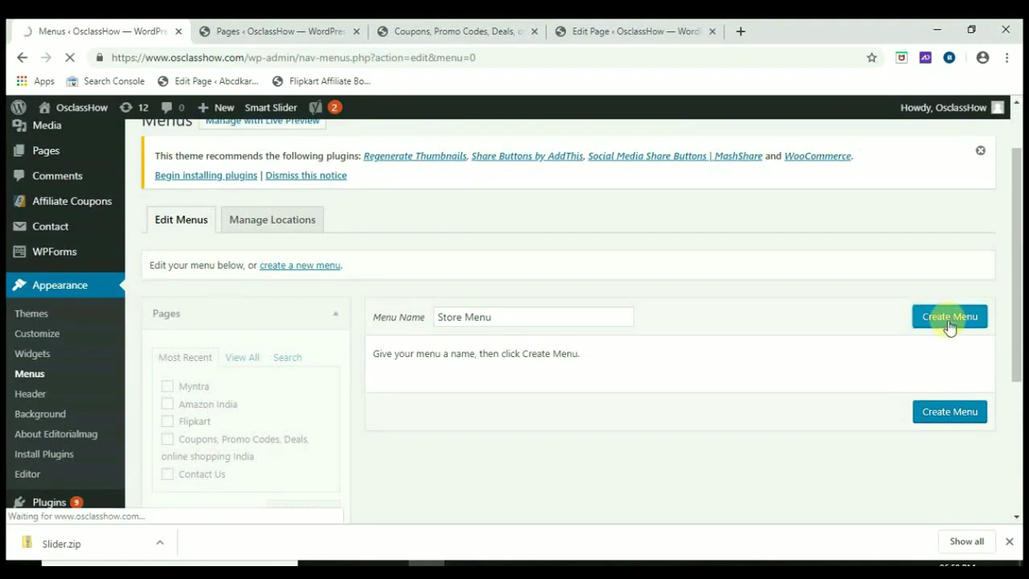
Add the Flipkart, Myntra and Amazon India pages to Store Menu.
scroll(901, 329, "down", 2)
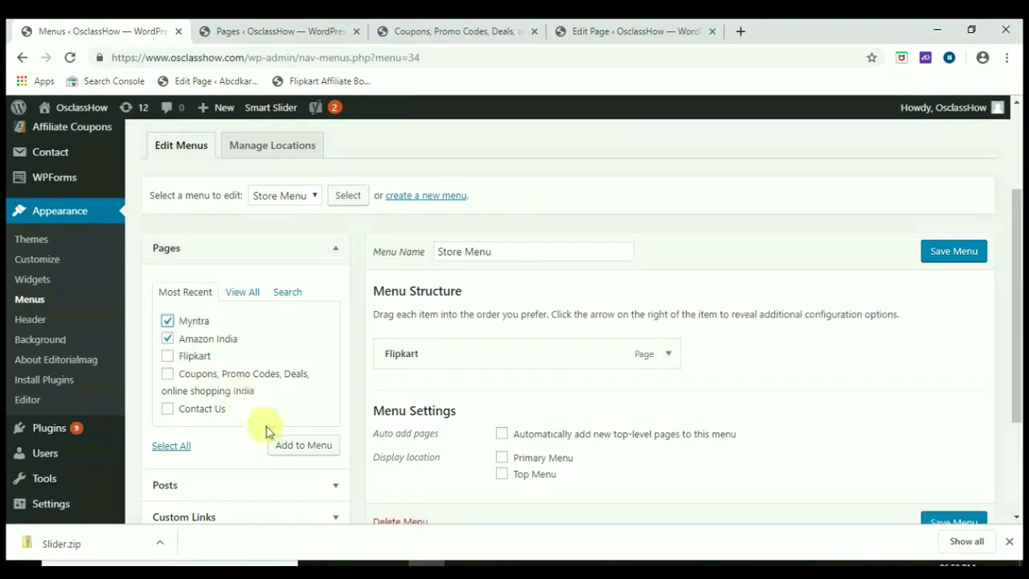
left_click(299, 450)
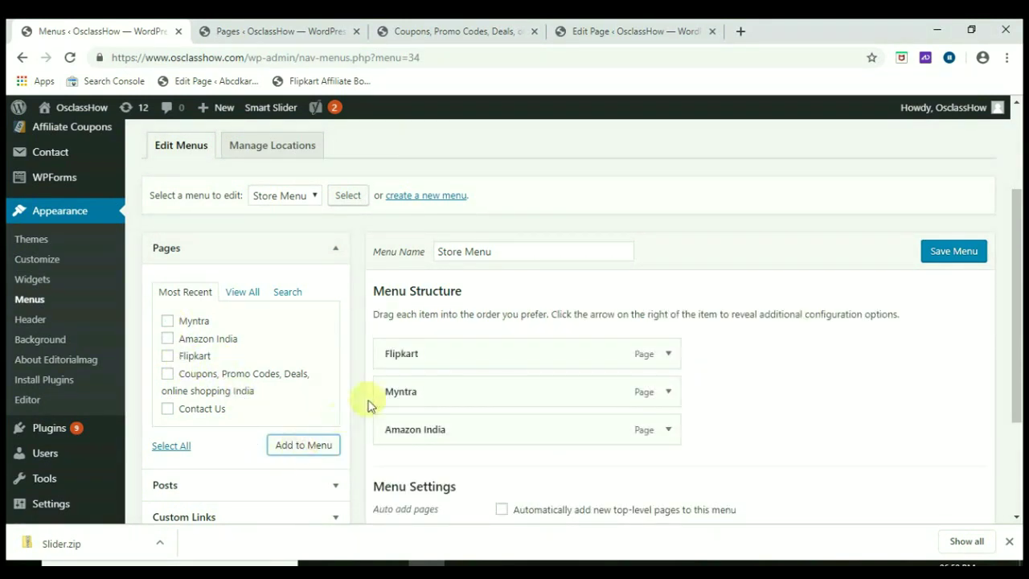
Assign Store Menu to the Primary Menu display location, save it and reload the live home page.
scroll(843, 430, "down", 3)
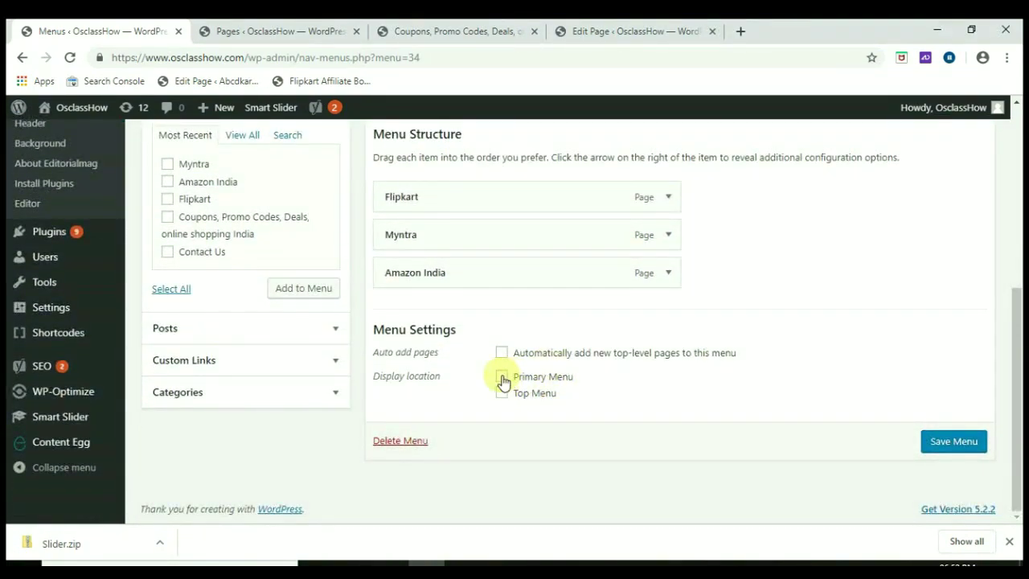
left_click(959, 444)
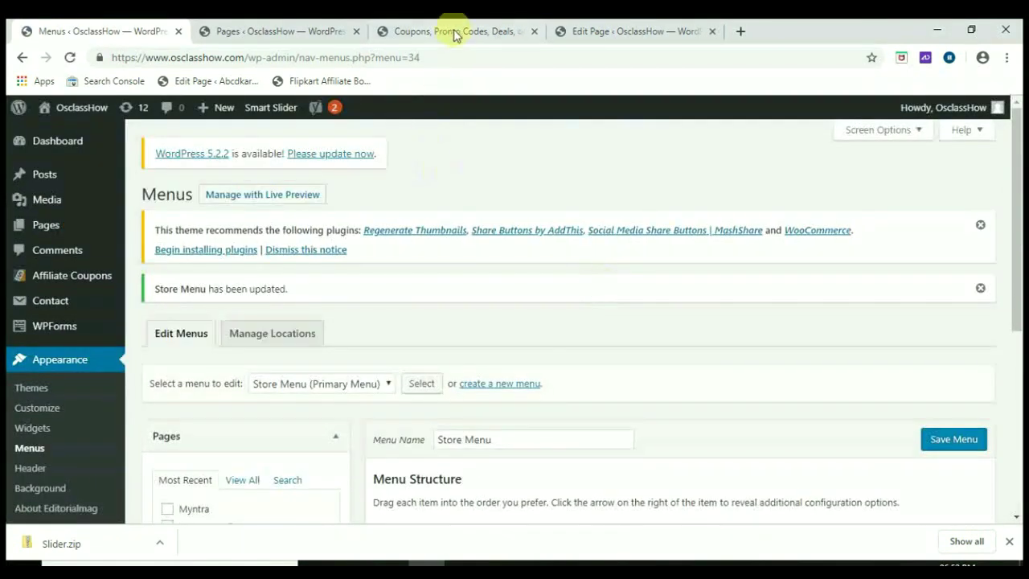
left_click(452, 31)
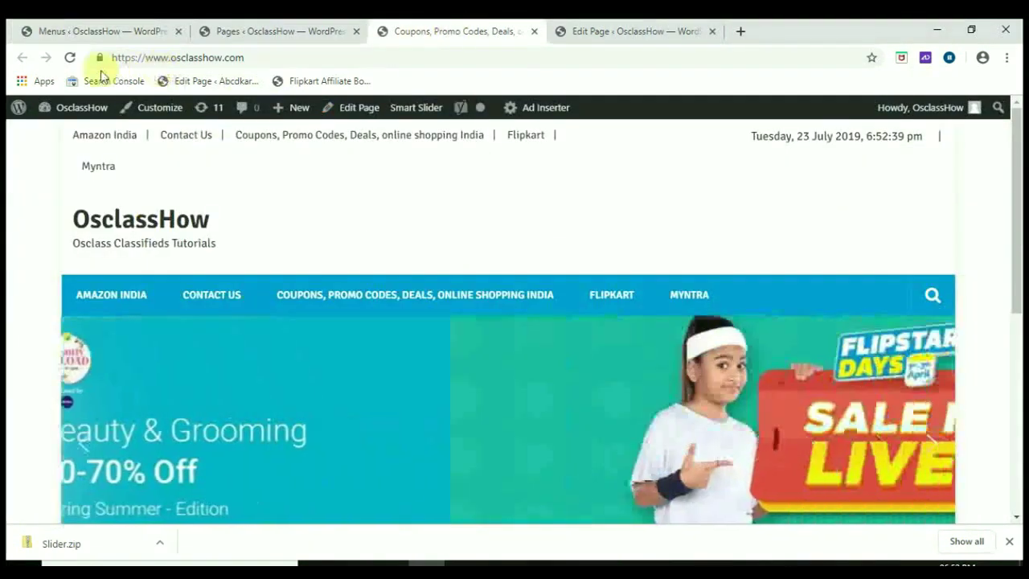
left_click(71, 58)
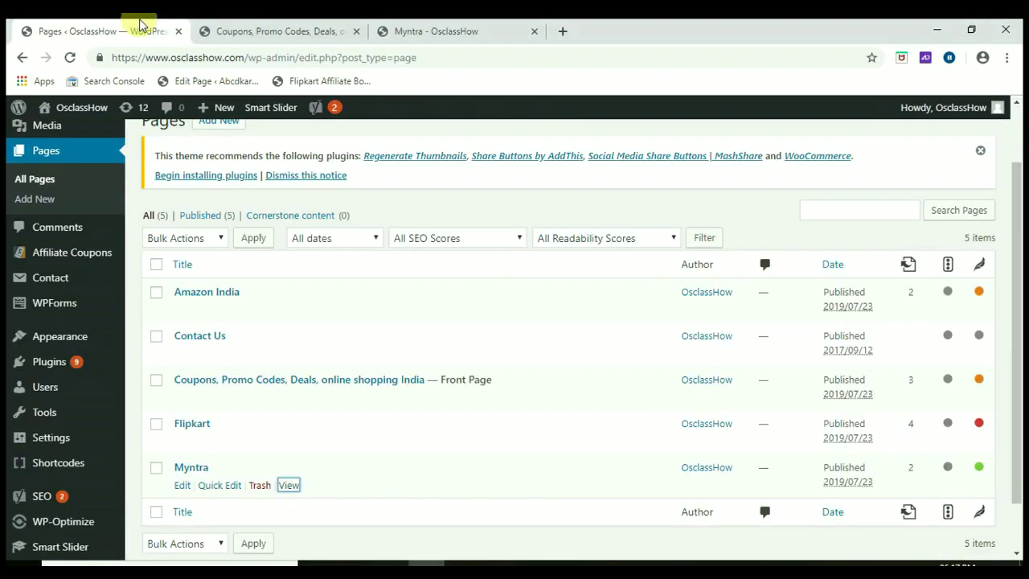
Open the Affiliate Coupons settings and copy the [affcoups max="10"] shortcode from the Quickstart Guide.
mouse_move(39, 263)
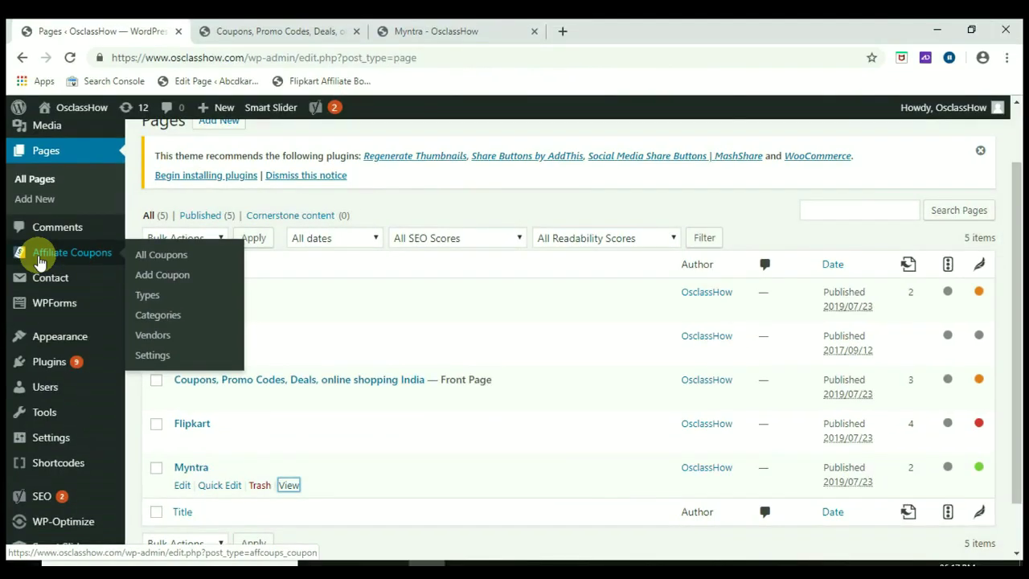
left_click(148, 356)
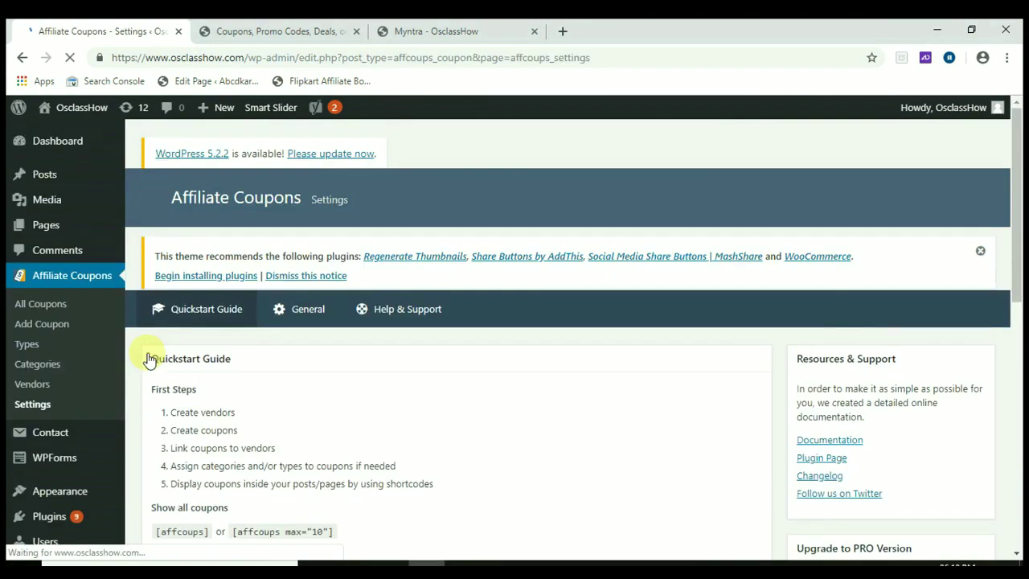
scroll(246, 363, "down", 2)
scroll(290, 314, "down", 1)
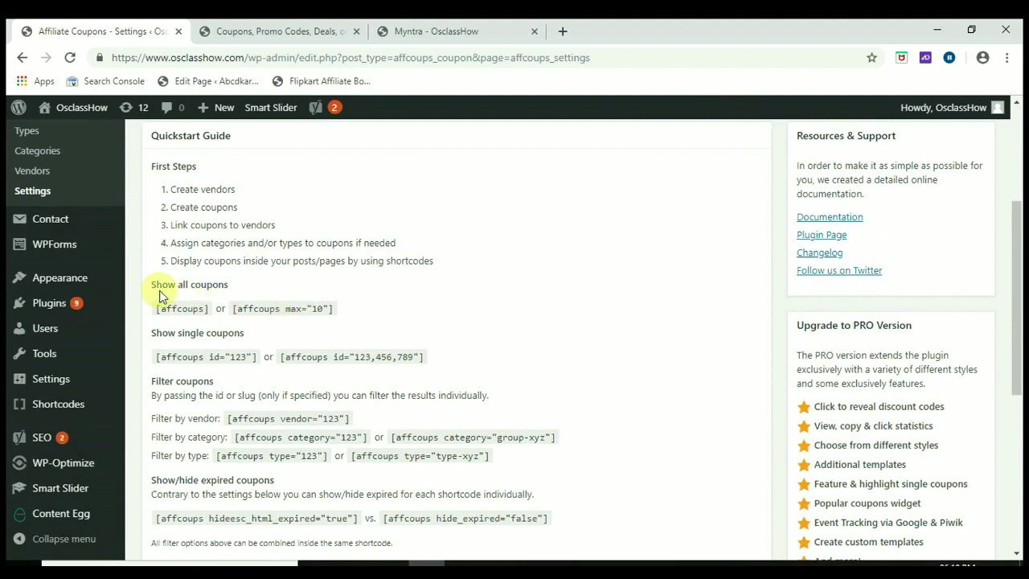
scroll(210, 297, "down", 1)
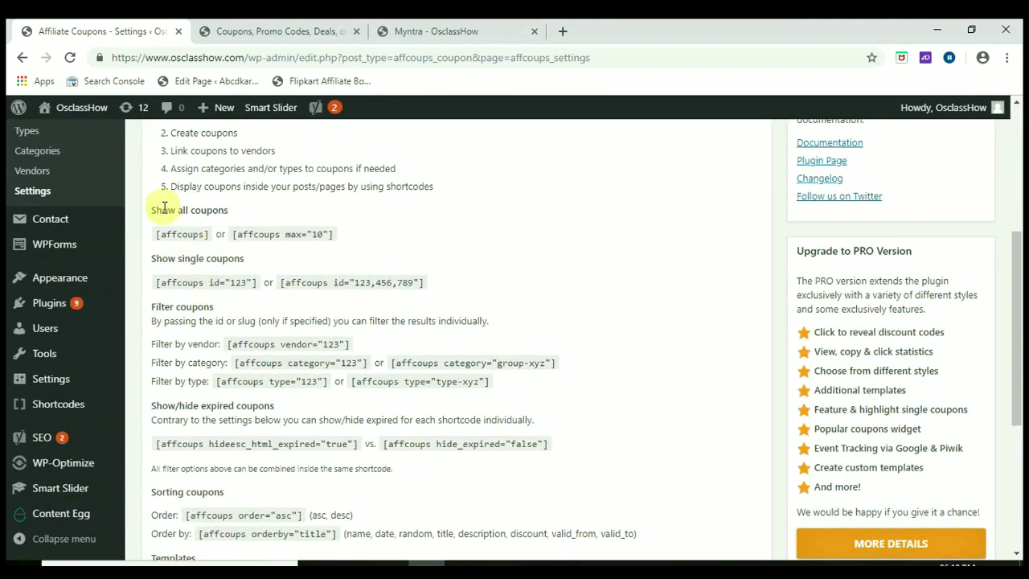
left_click_drag(153, 205, 342, 241)
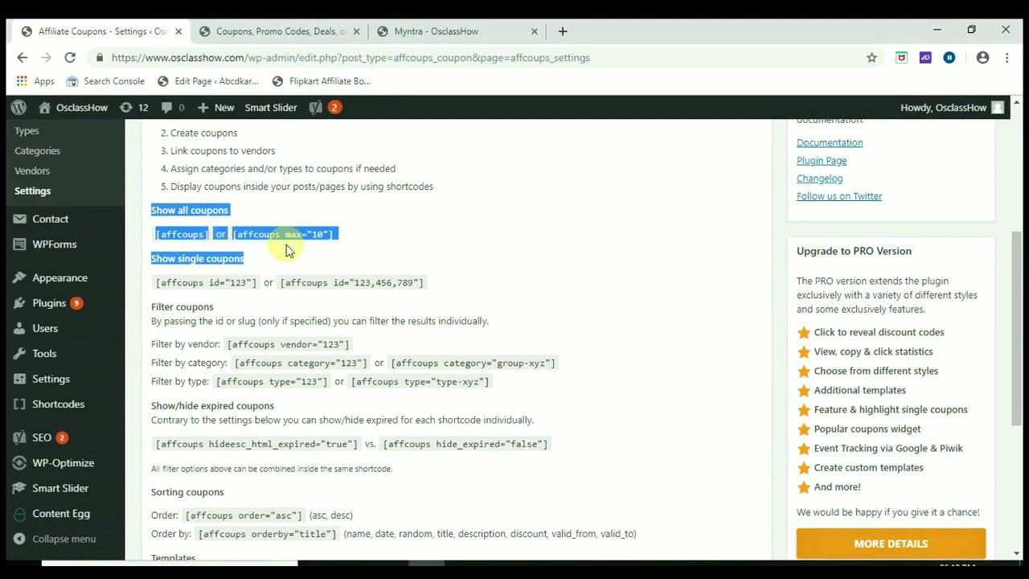
left_click(228, 228)
left_click_drag(230, 240, 336, 240)
right_click(298, 235)
left_click(324, 246)
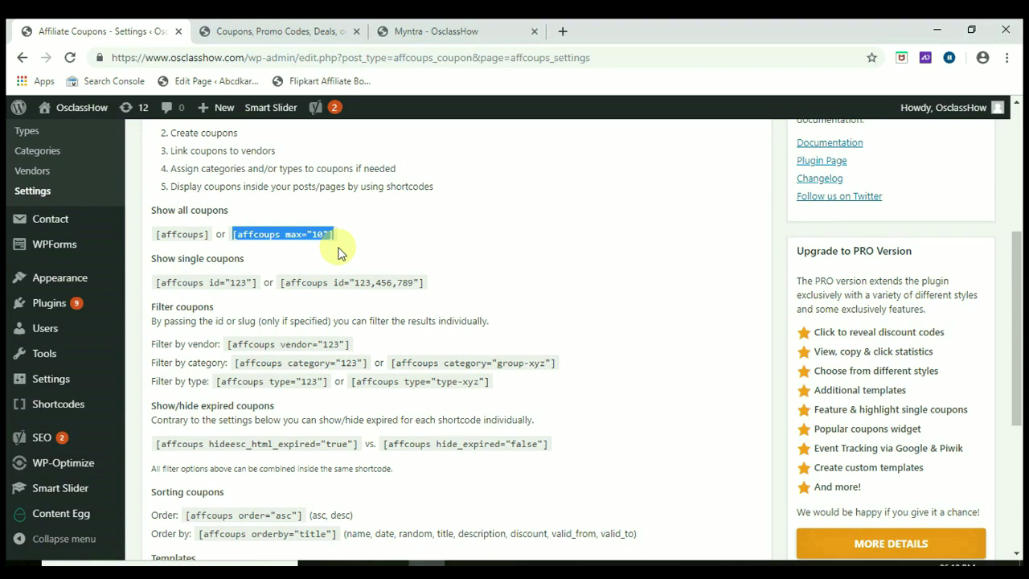
Open the front page "Coupons, Promo Codes, Deals, online shopping India" for editing in a new tab.
left_click(258, 30)
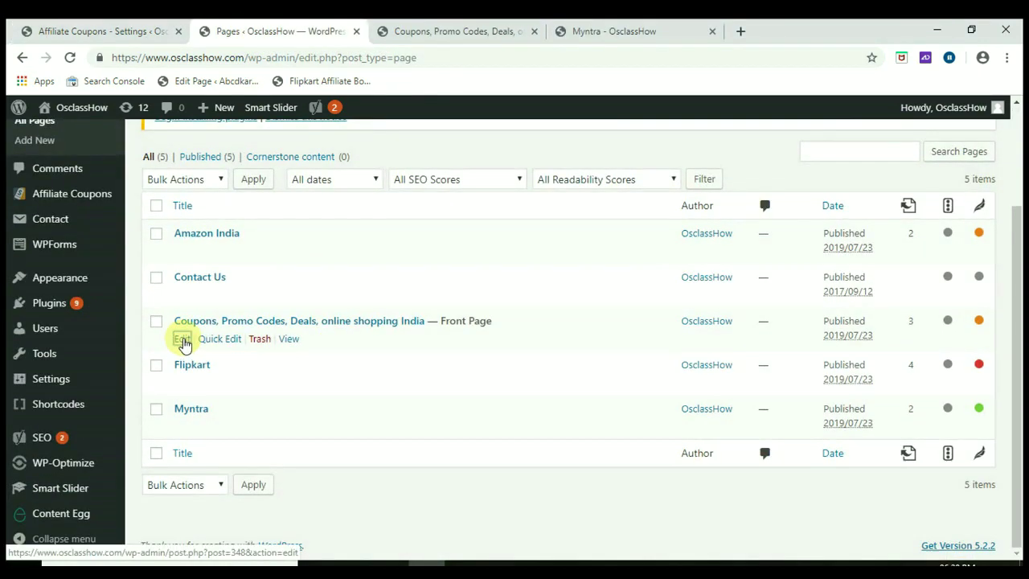
left_click(181, 339, "ctrl")
left_click(399, 31)
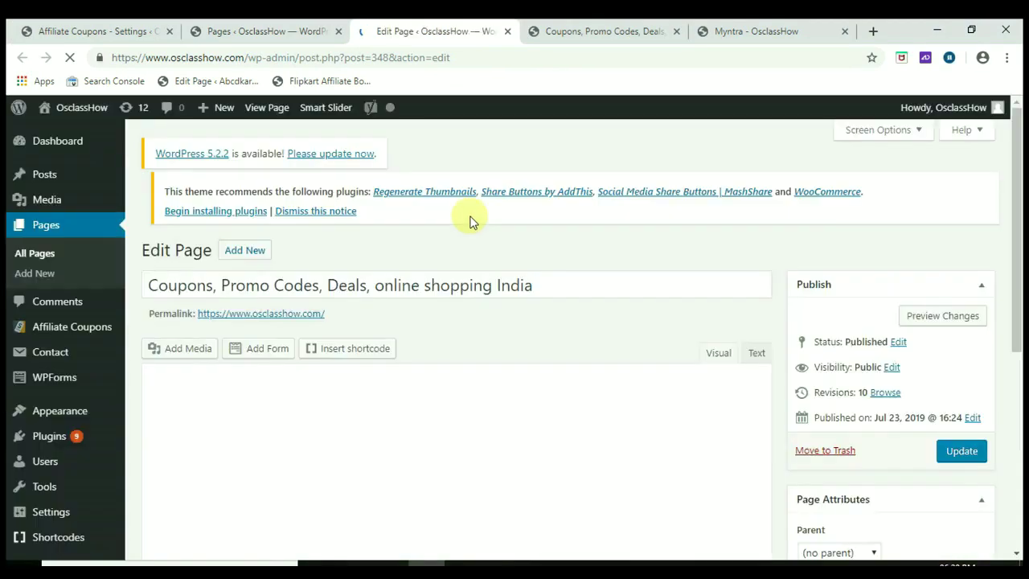
scroll(570, 287, "down", 3)
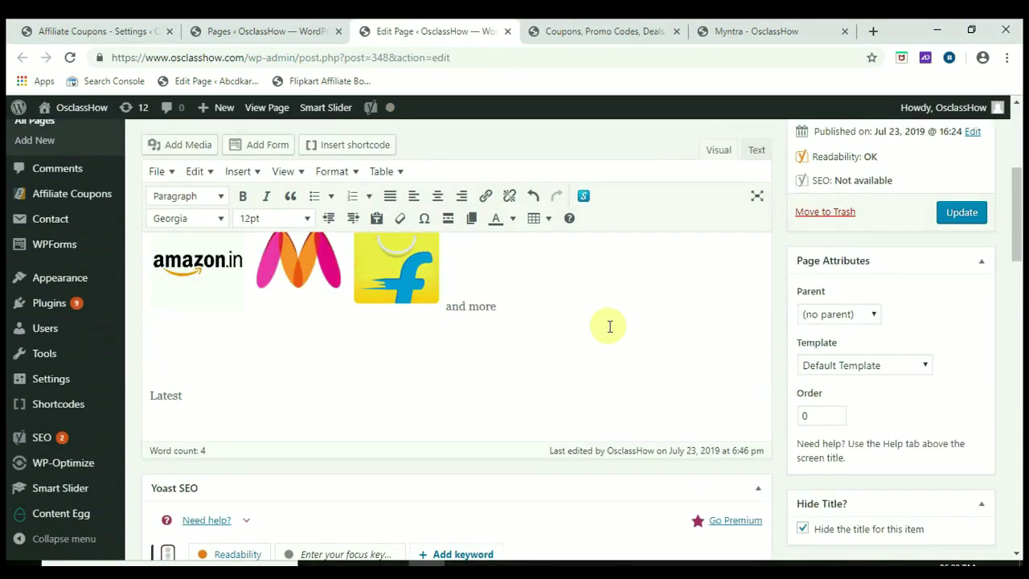
Add a bold 14pt "Latest Coupons" heading below the store logos on the front page.
left_click_drag(150, 394, 225, 398)
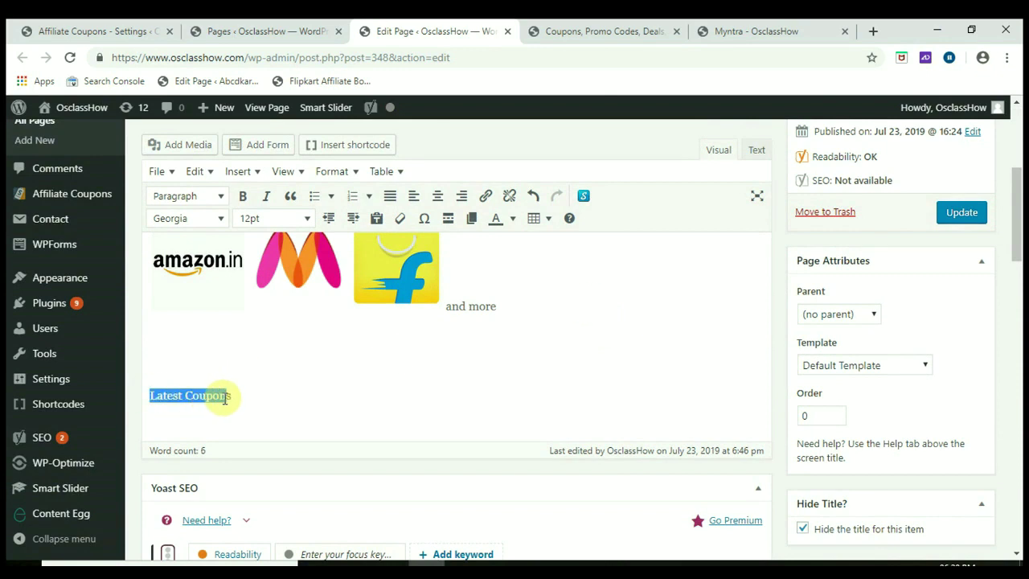
left_click(243, 195)
left_click(273, 218)
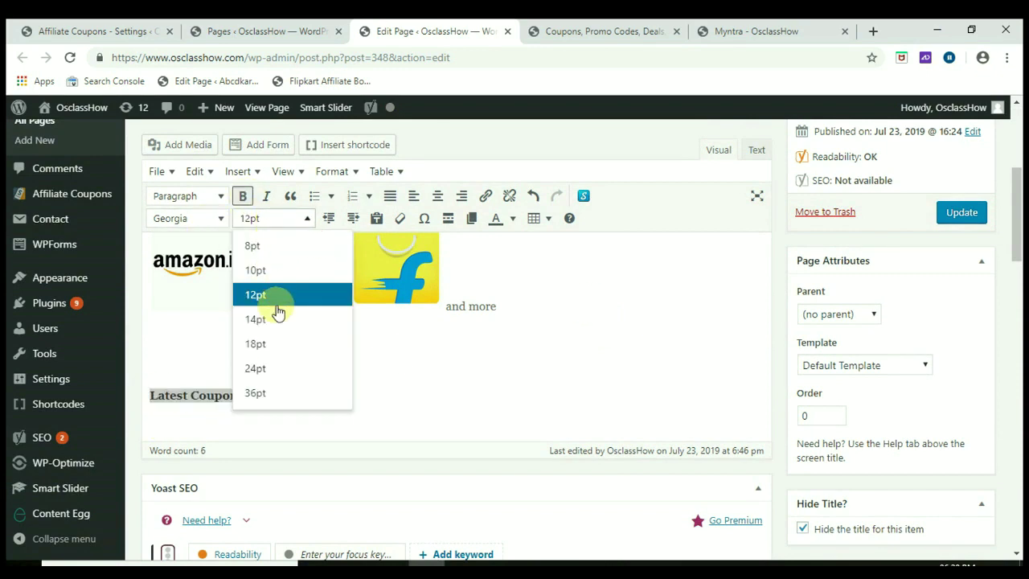
left_click(266, 319)
Insert the [affcoups max="10"] shortcode below the Latest Coupons heading and update the page.
left_click(278, 397)
key("Return")
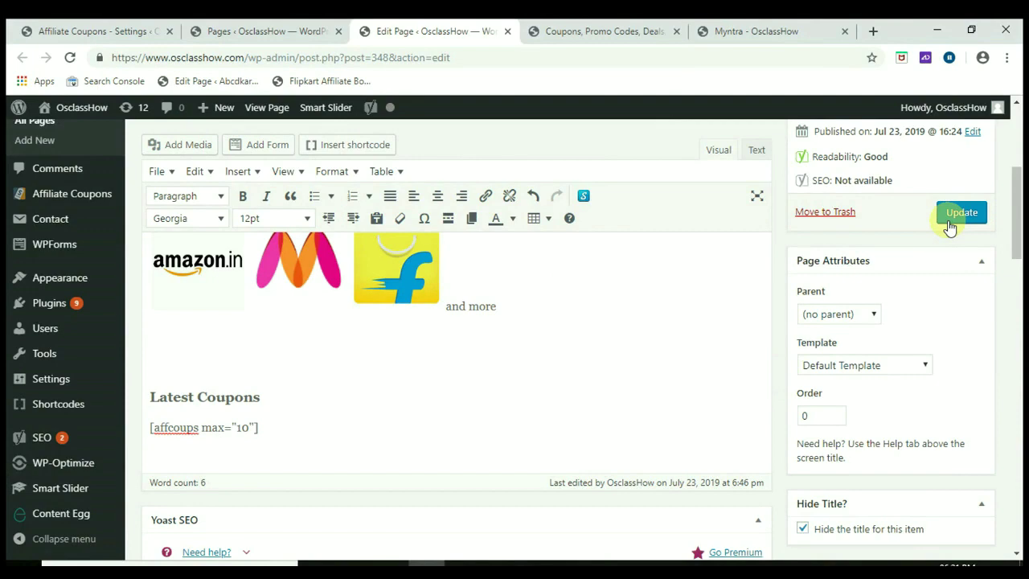
left_click(958, 213)
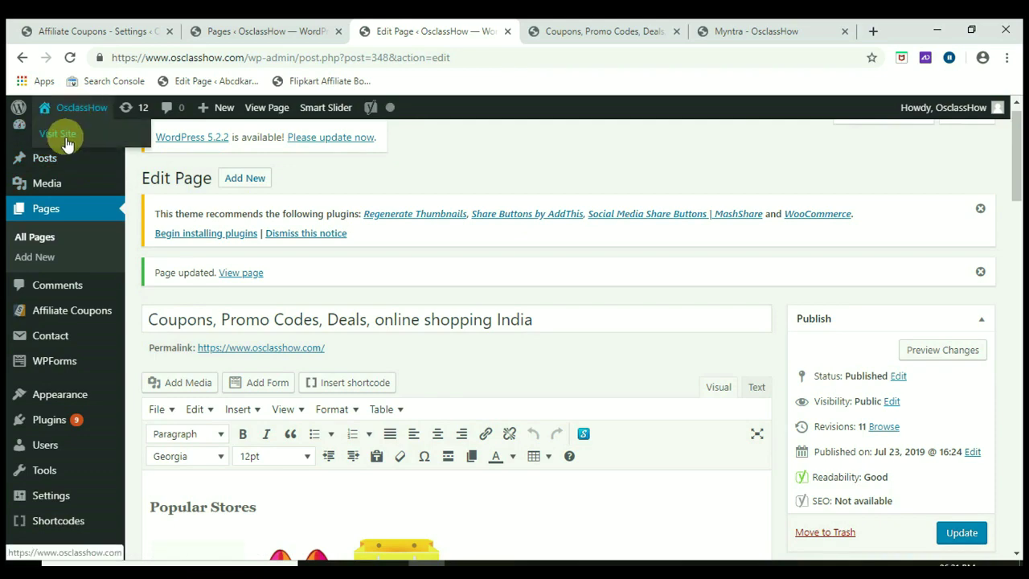
Open the live home page in a new tab and review the Popular Stores and Latest Coupons sections.
right_click(63, 133)
left_click(84, 148)
left_click(500, 23)
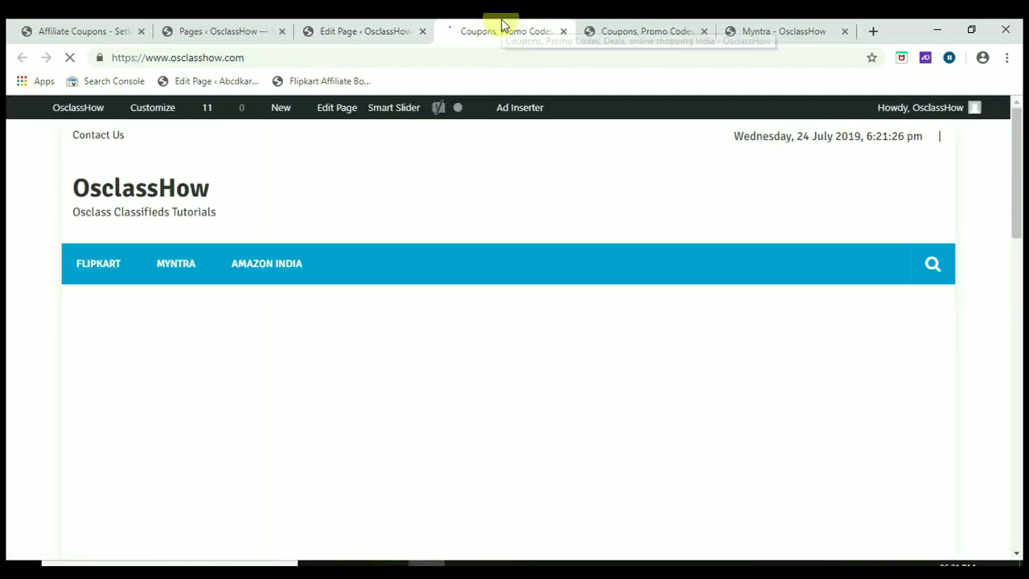
scroll(22, 257, "down", 5)
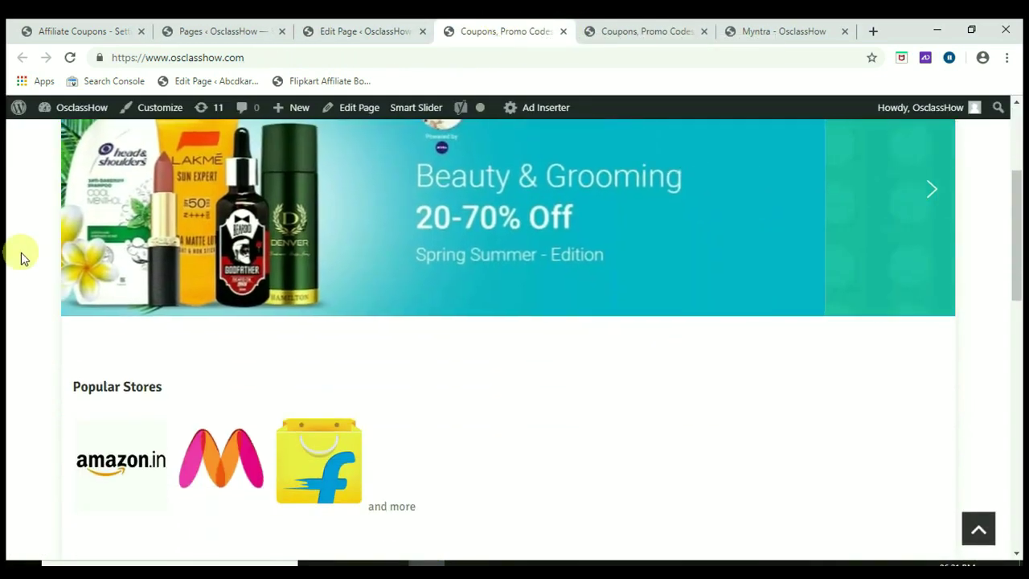
scroll(21, 257, "down", 4)
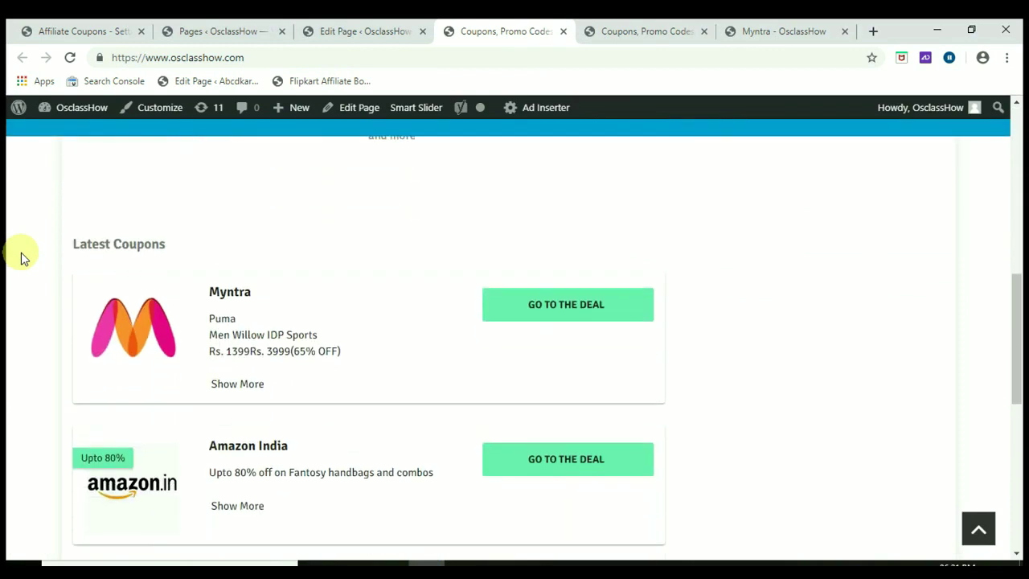
scroll(22, 257, "down", 4)
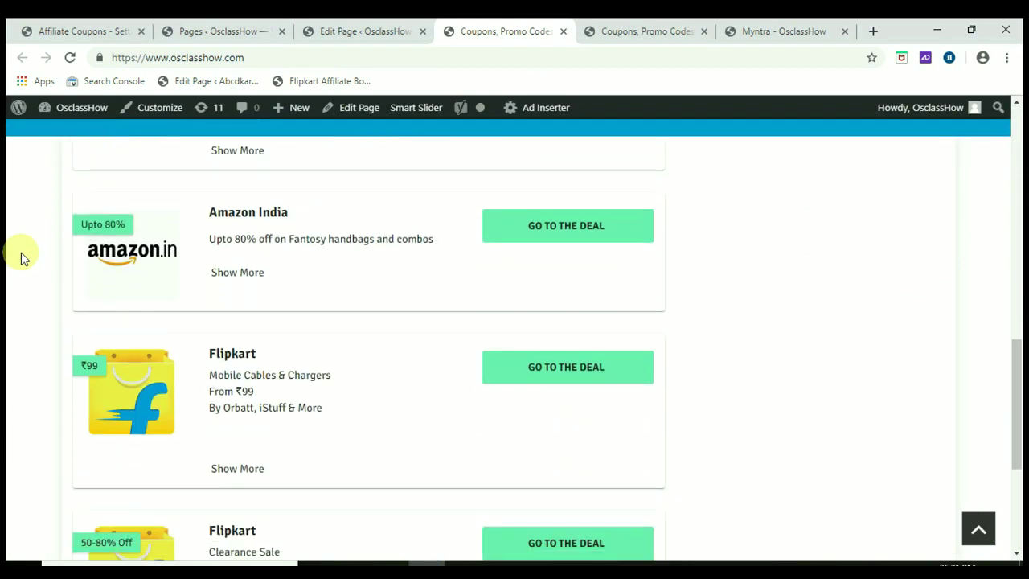
scroll(22, 257, "down", 2)
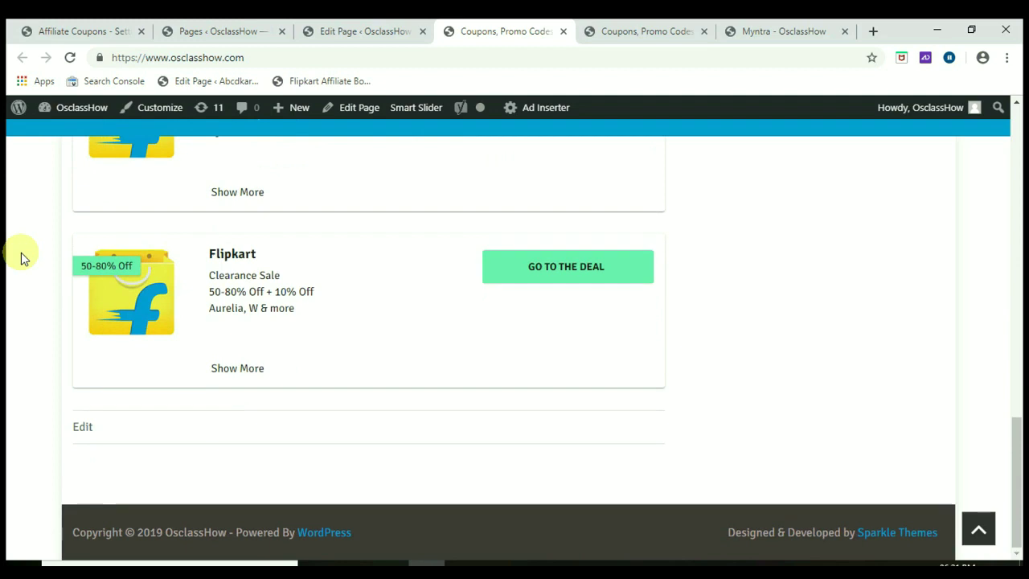
scroll(22, 257, "up", 5)
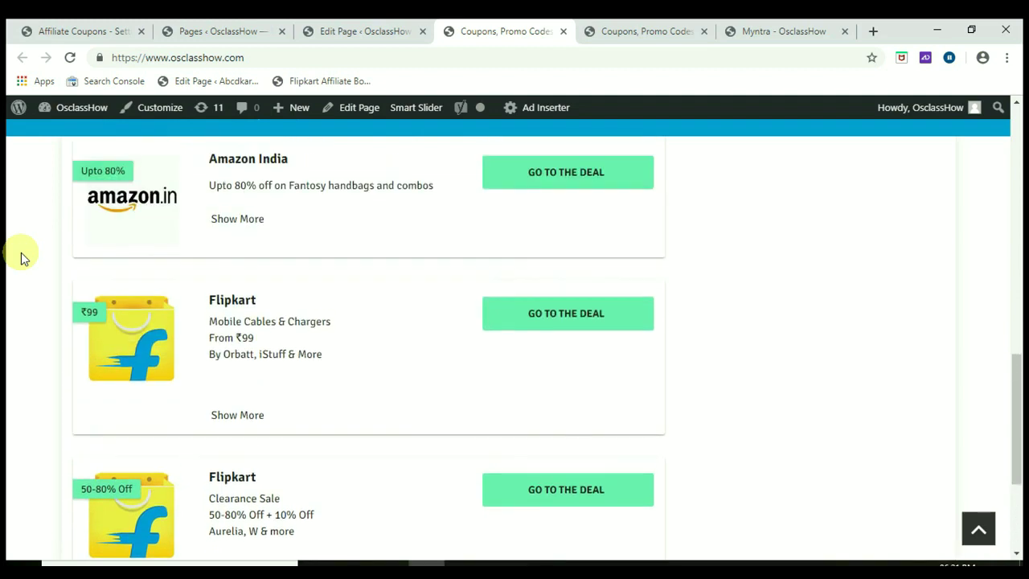
scroll(22, 257, "up", 3)
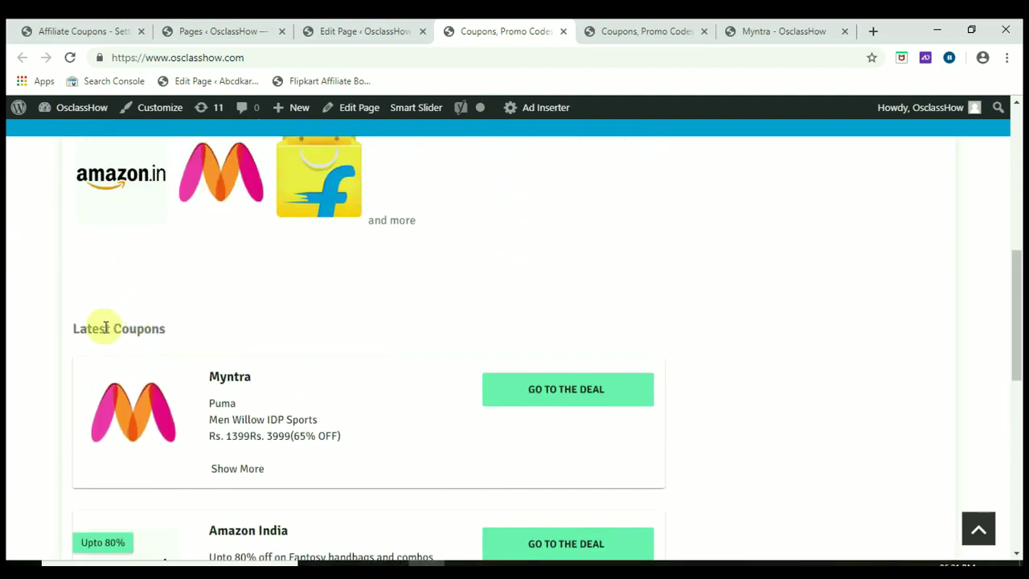
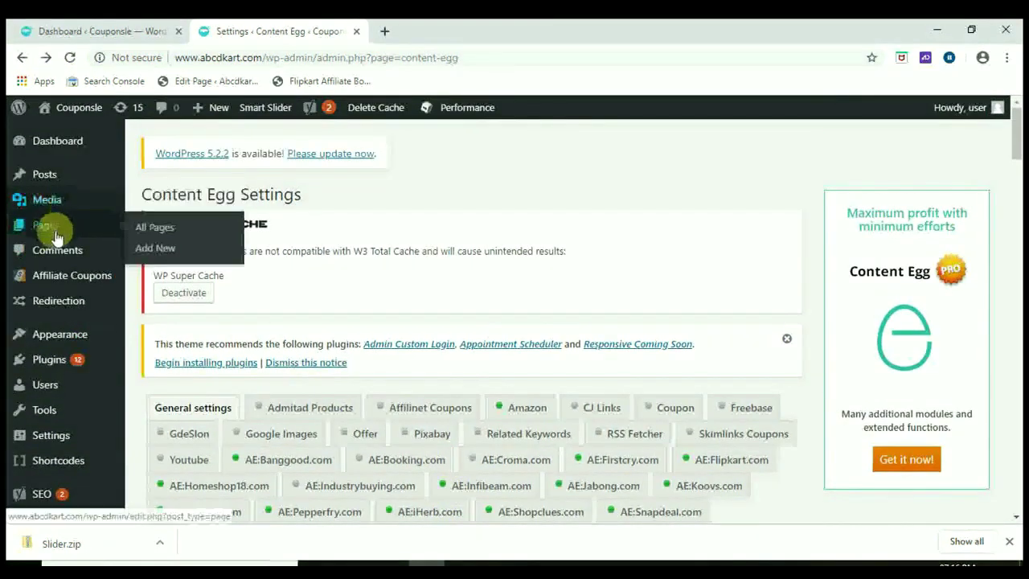
Open the Couponsle site's list of pages in a new tab and search it for "flipkart".
right_click(55, 225)
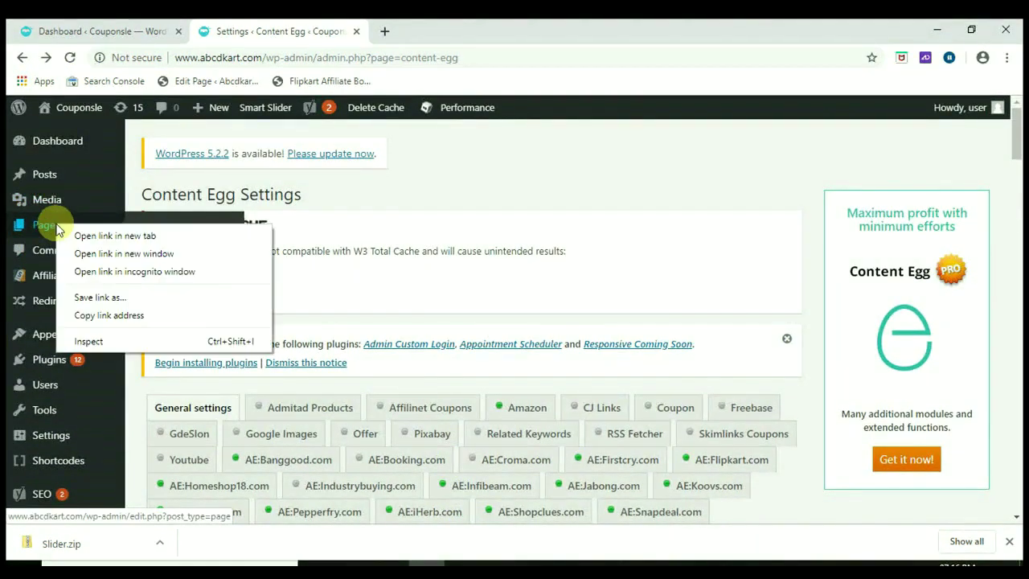
left_click(112, 234)
left_click(385, 31)
left_click(843, 397)
type("f")
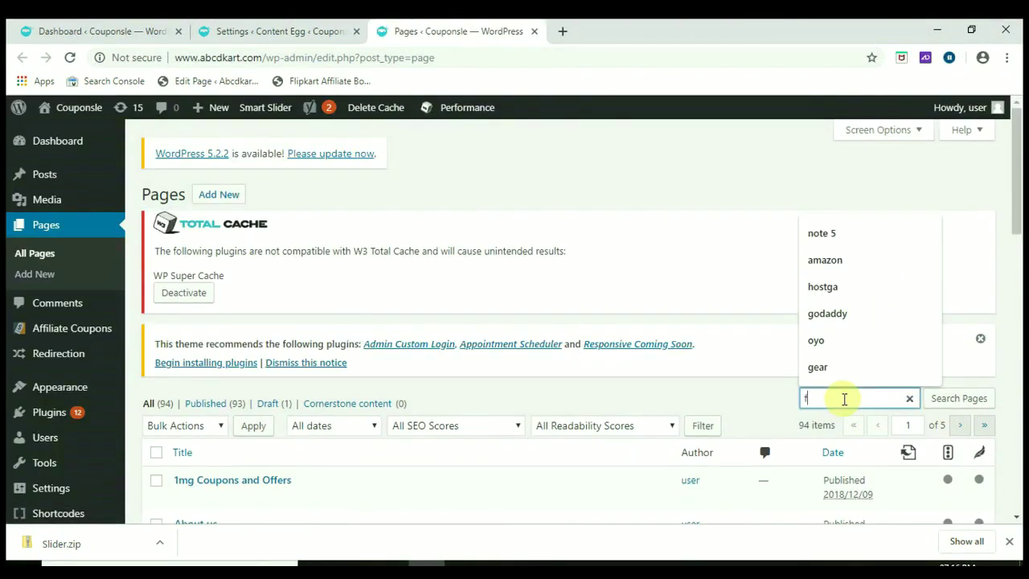
type("lipkart")
key("Return")
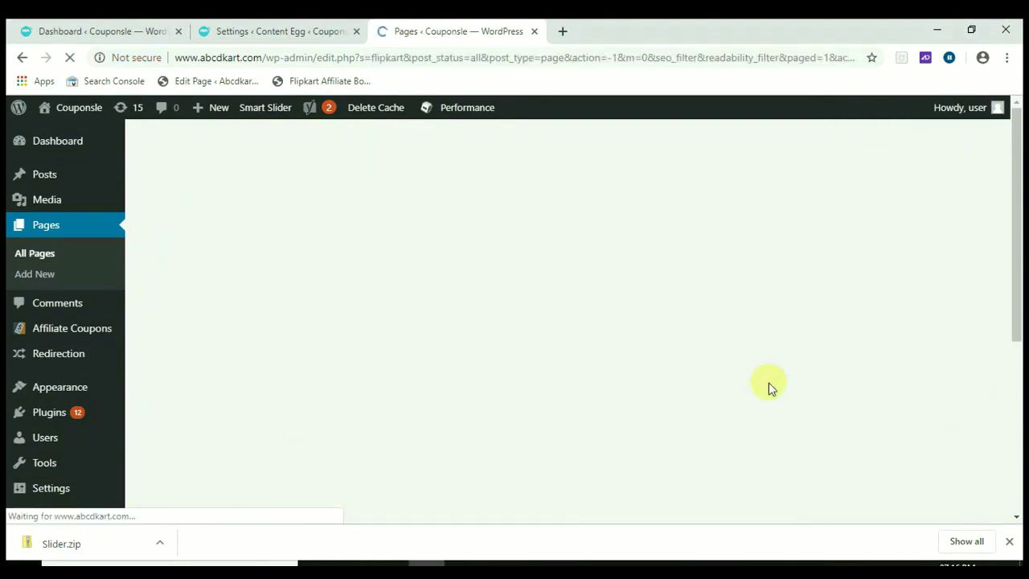
Open the Flipkart Coupons and Offers page for editing in a new tab.
scroll(230, 366, "down", 2)
middle_click(183, 394)
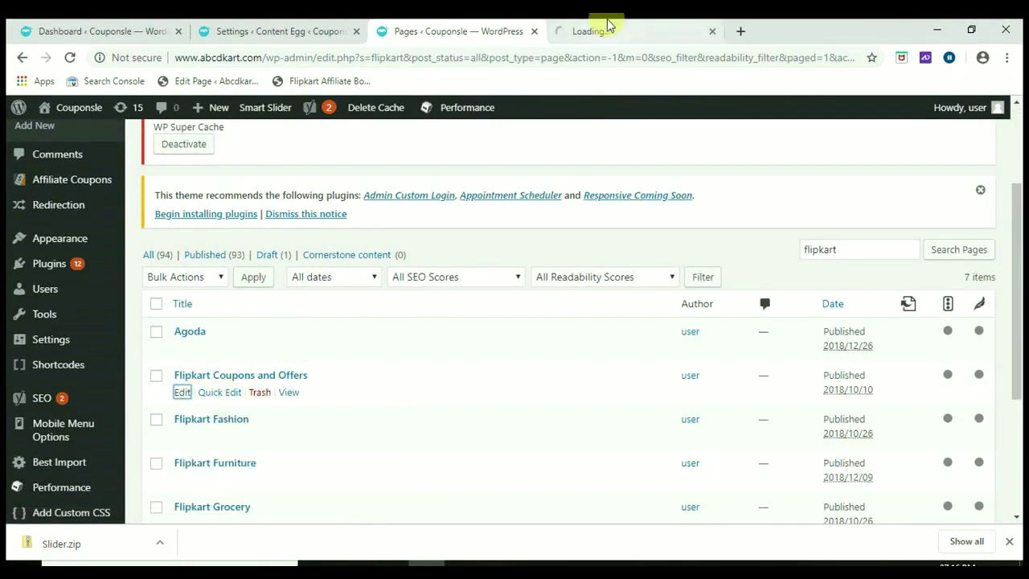
left_click(615, 30)
Search the AE:Flipkart.com module in the page's Content Egg section for "redmi mobile".
scroll(760, 246, "down", 12)
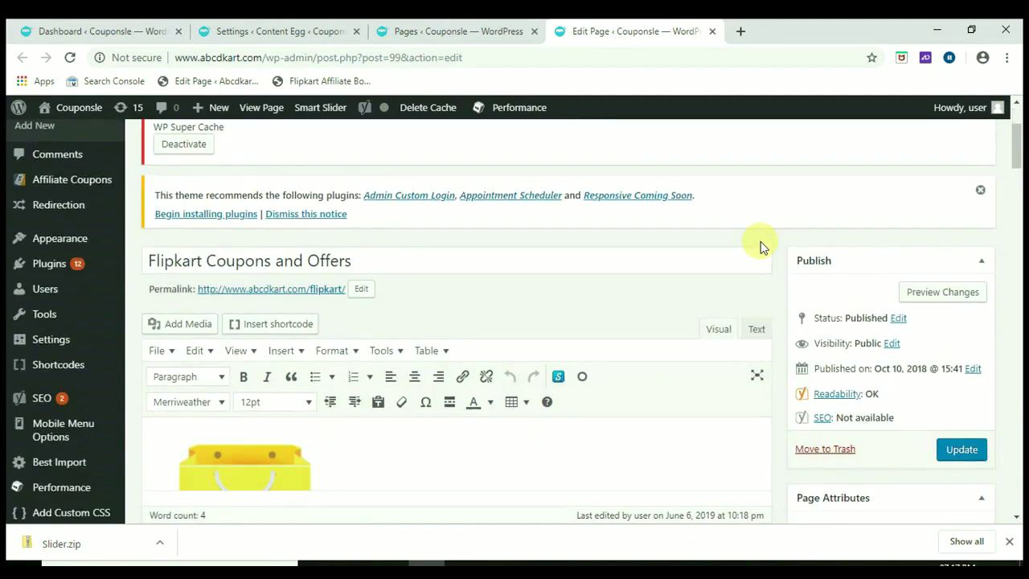
scroll(726, 395, "down", 4)
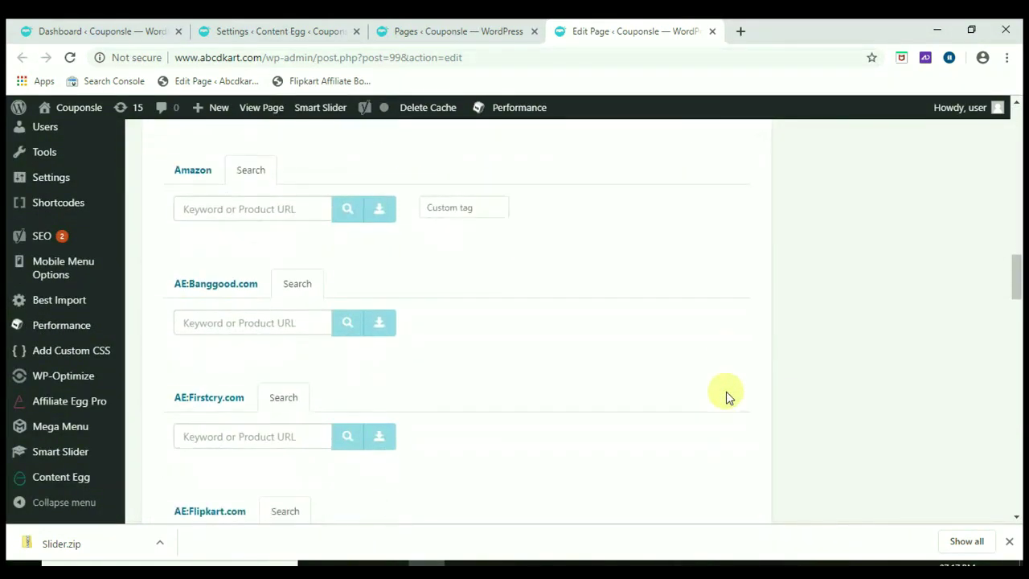
scroll(726, 395, "up", 2)
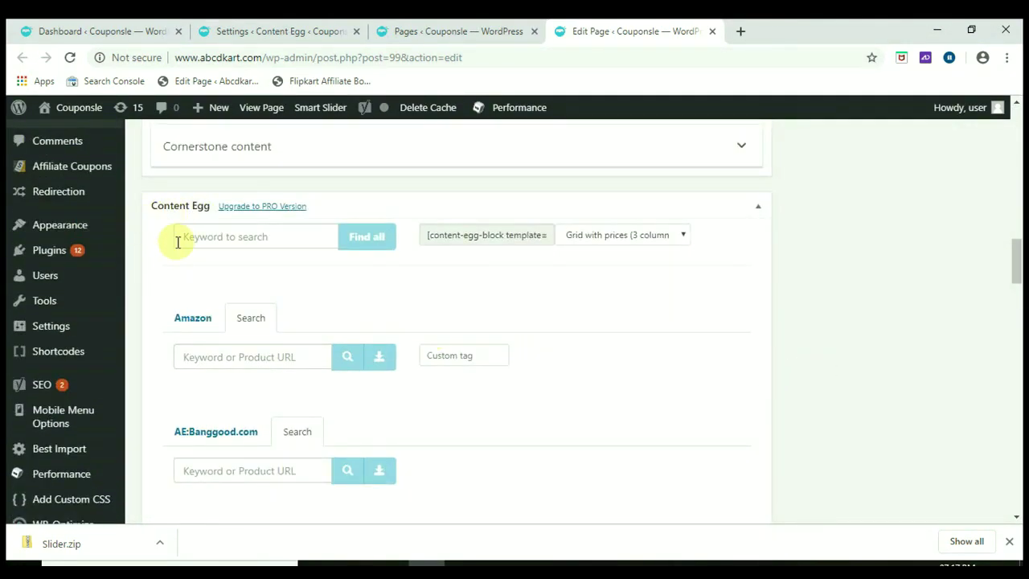
scroll(164, 241, "down", 4)
scroll(160, 258, "down", 1)
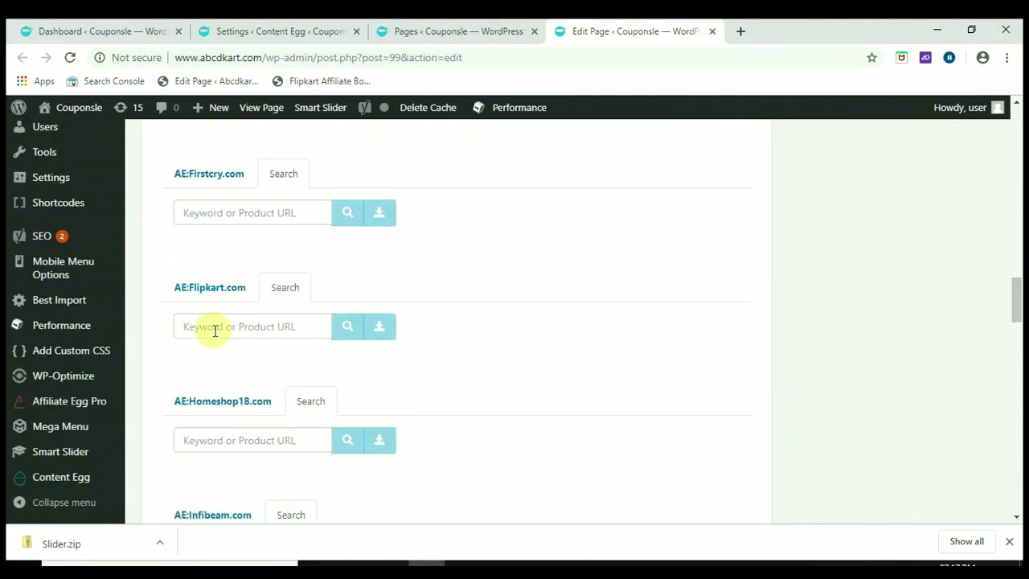
left_click(213, 328)
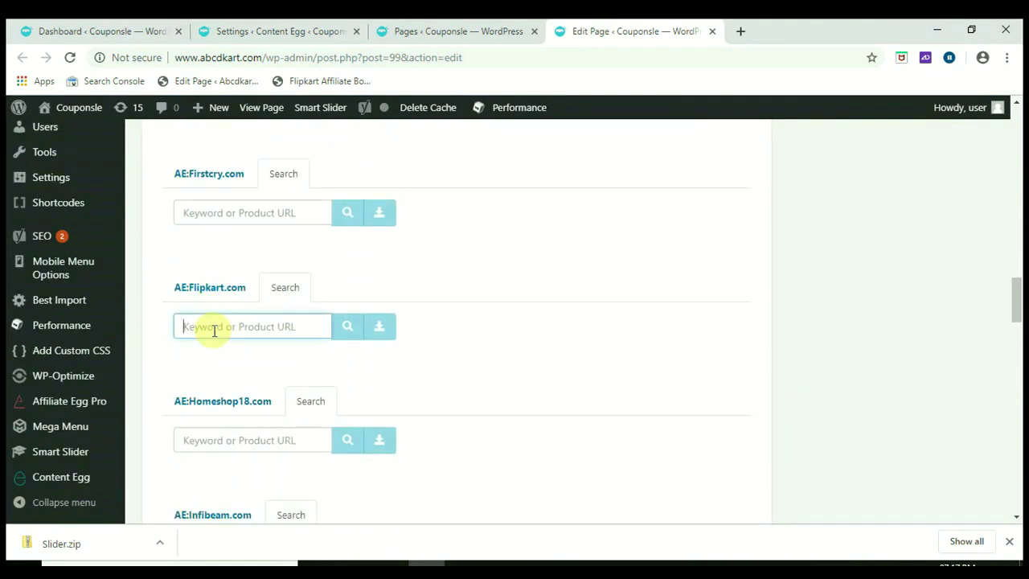
type("redmi mobile")
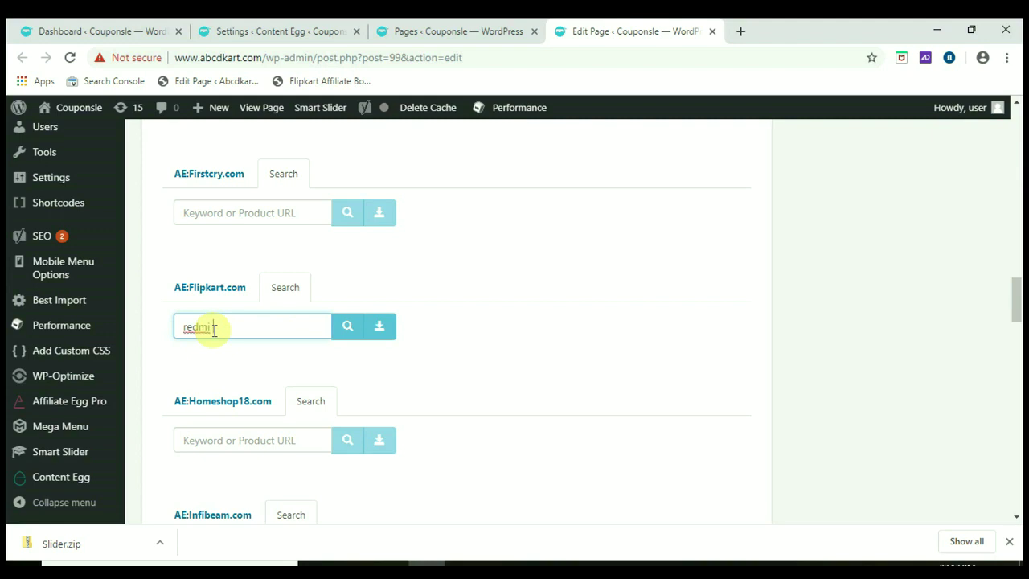
left_click(347, 329)
scroll(555, 271, "down", 2)
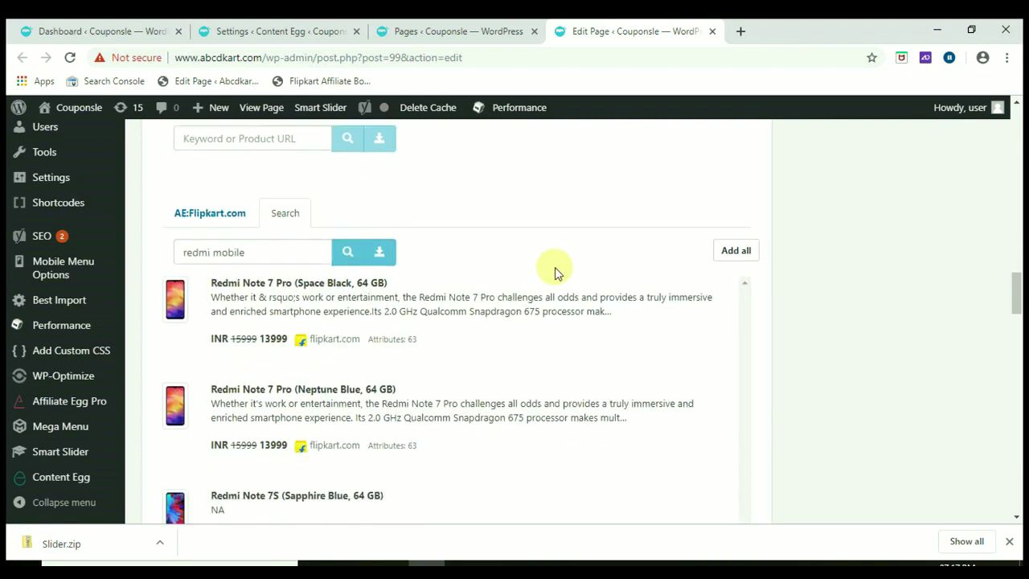
Add the Redmi Note 7 Pro in Space Black and Neptune Blue and the Redmi Note 7S in Sapphire Blue to the Flipkart module.
left_click(296, 225)
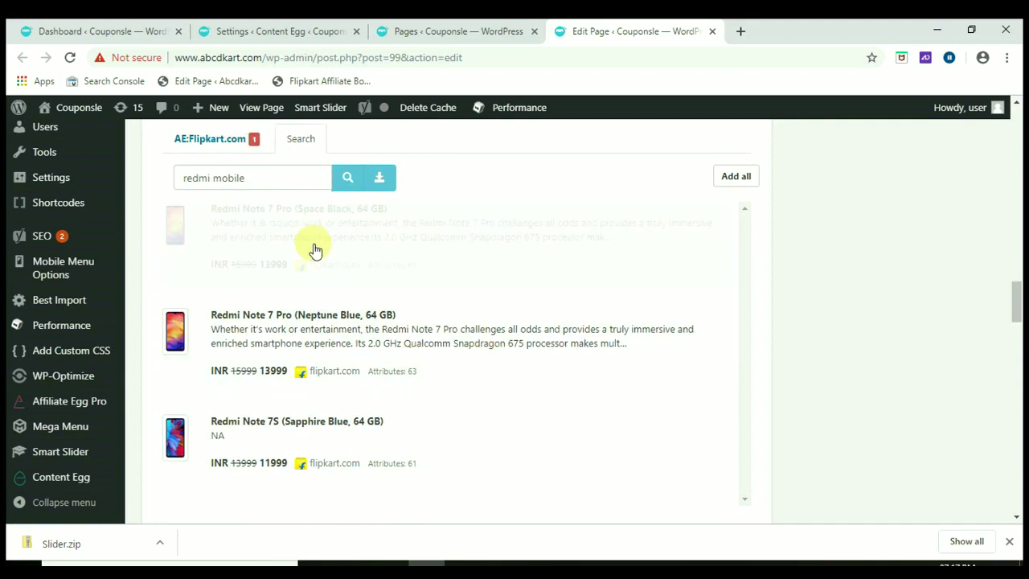
left_click(298, 326)
left_click(284, 425)
Display the products added to the AE:Flipkart.com module and copy the module's shortcode.
scroll(338, 371, "up", 2)
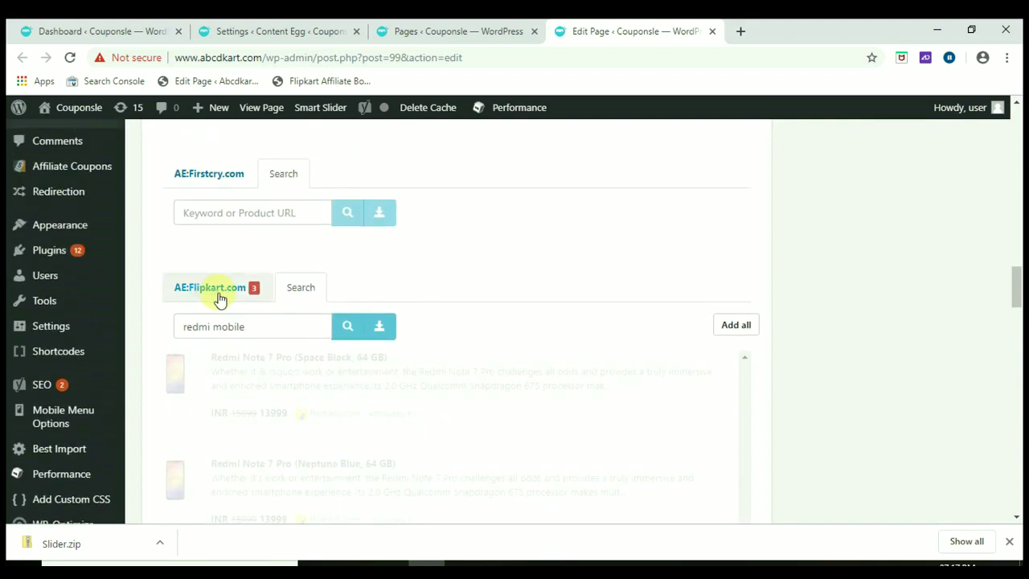
left_click(229, 296)
left_click(245, 330)
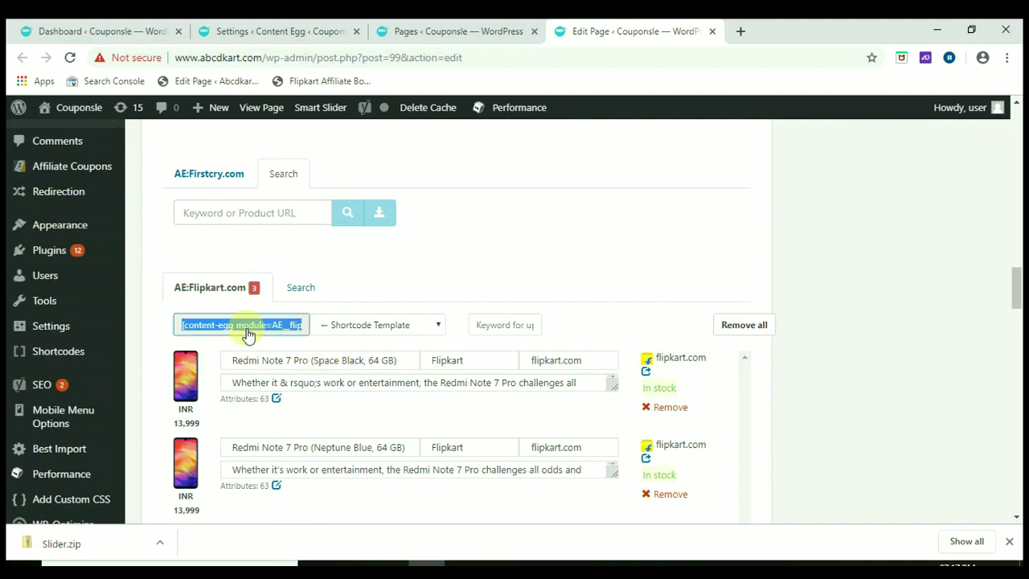
Insert the [content-egg module=AE__flipkartcom] shortcode above [affcoups category="61"] in the page content and update the page.
scroll(271, 340, "up", 10)
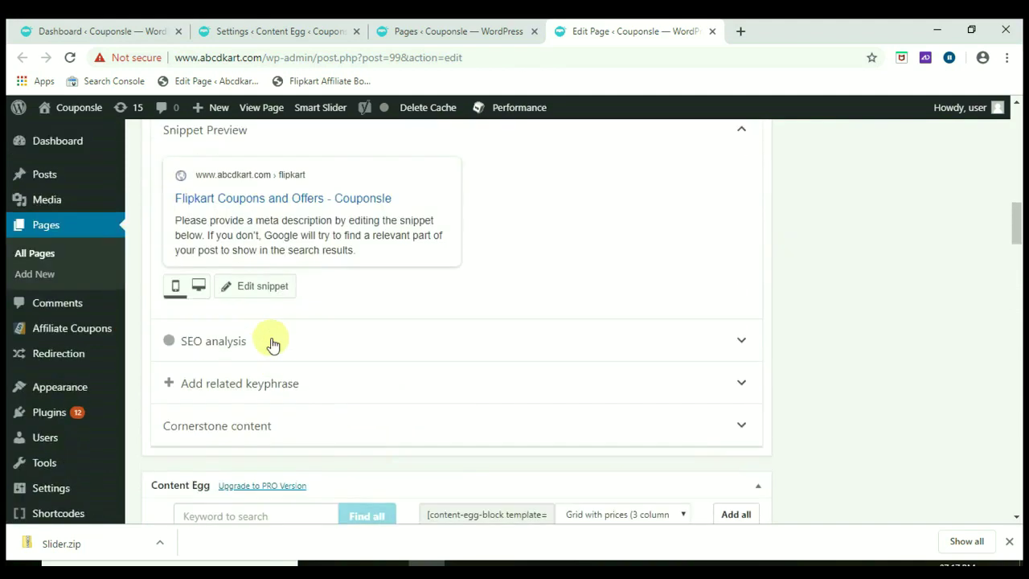
scroll(337, 376, "up", 2)
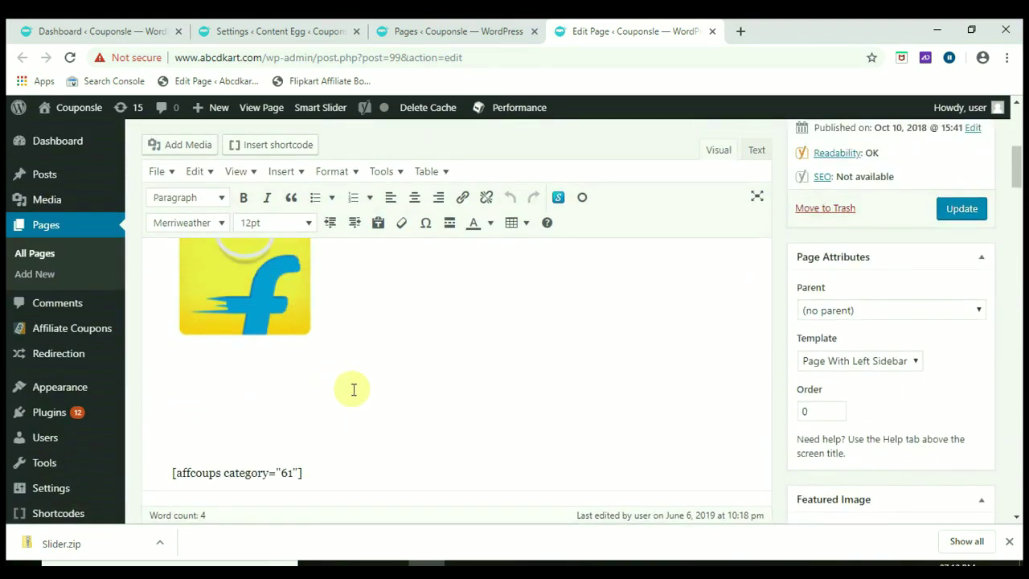
left_click(199, 391)
scroll(318, 429, "down", 2)
left_click(328, 324)
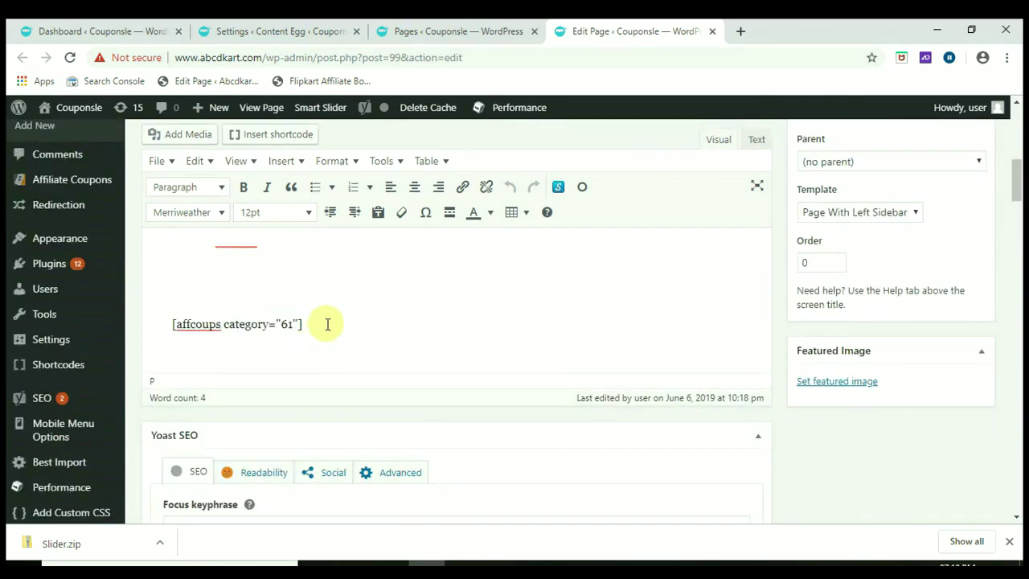
left_click(171, 325)
key("Return")
left_click(183, 320)
type("[content-egg module=AE__flipkartcom]")
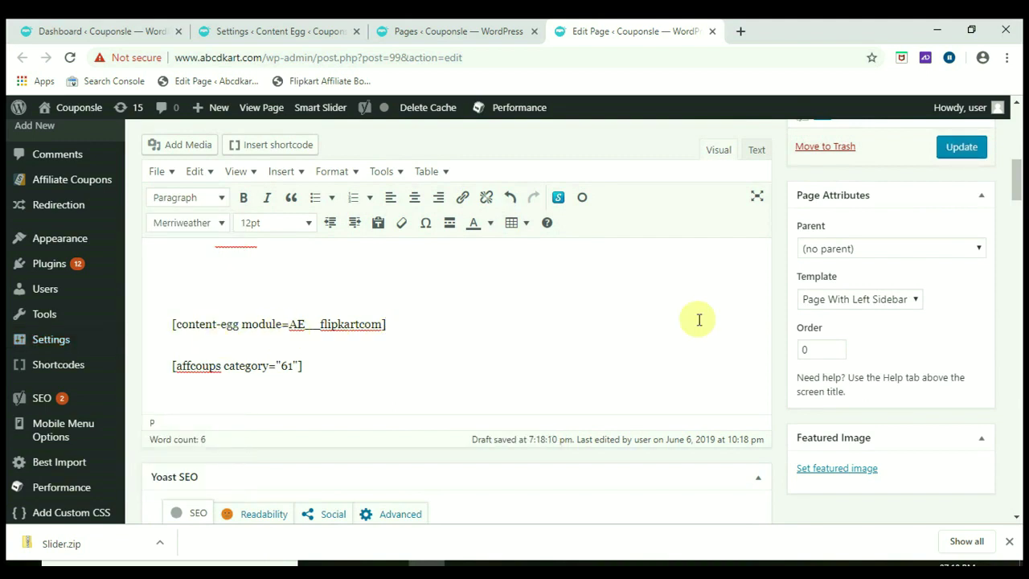
left_click(956, 147)
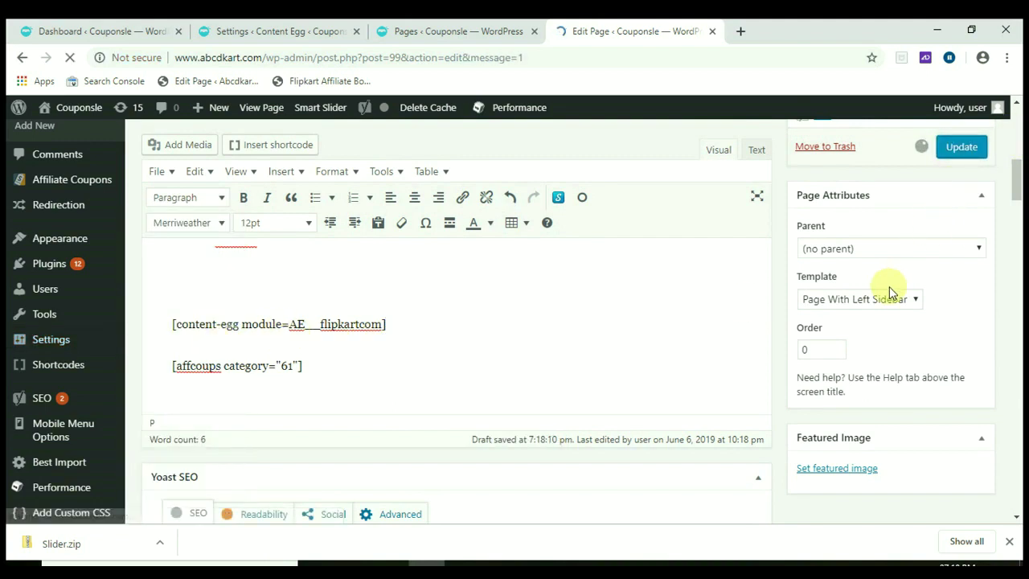
right_click(279, 467)
key("Escape")
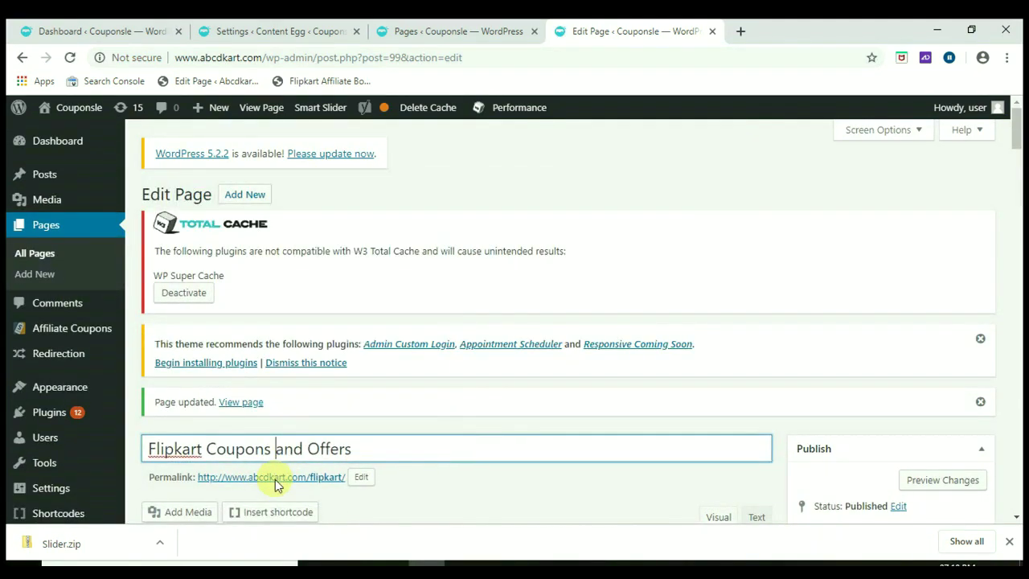
View the live Flipkart Coupons and Offers page in a new tab and examine how the Redmi product listings are displayed.
right_click(278, 477)
left_click(327, 360)
left_click(741, 29)
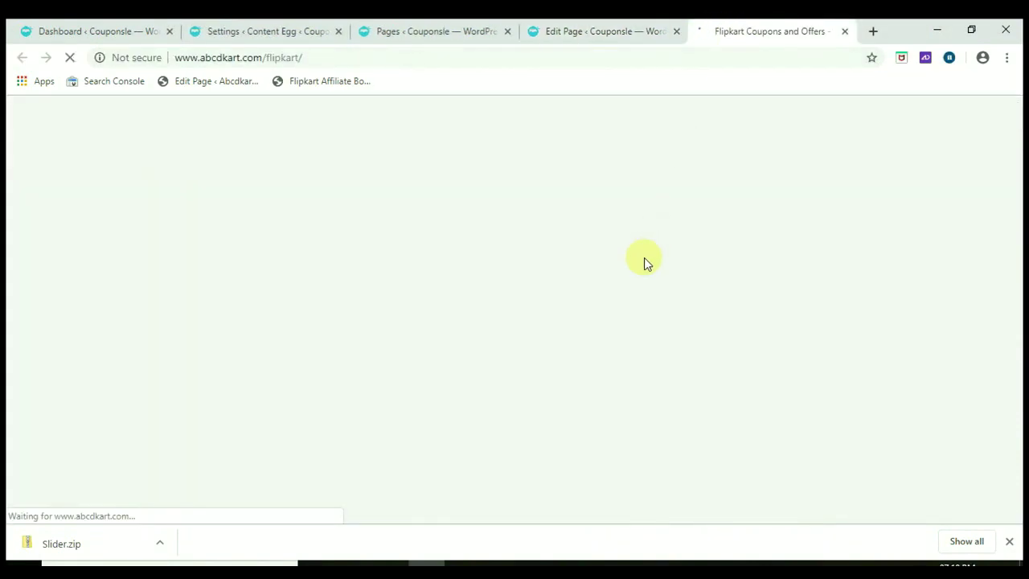
scroll(644, 257, "down", 4)
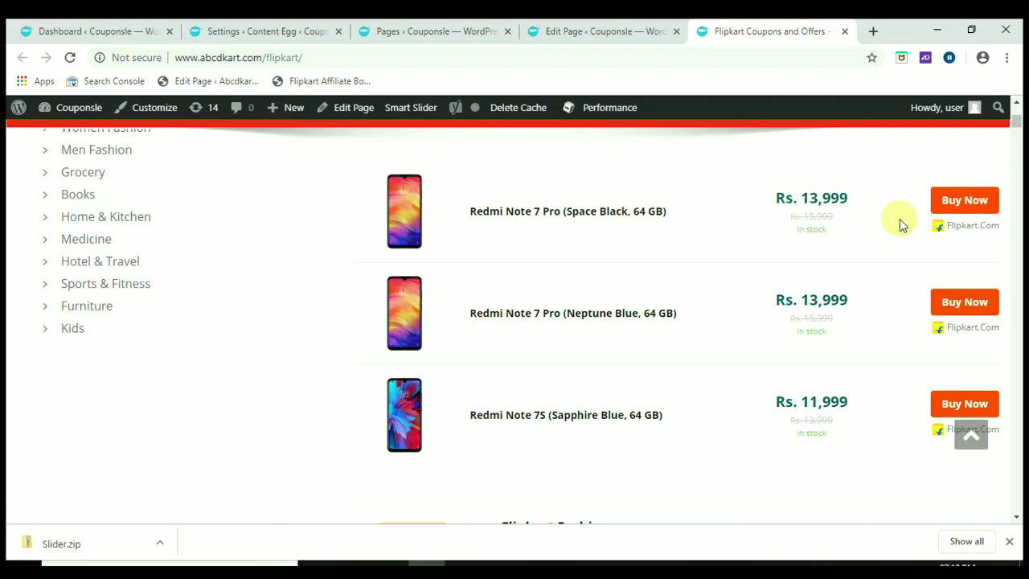
scroll(618, 361, "down", 1)
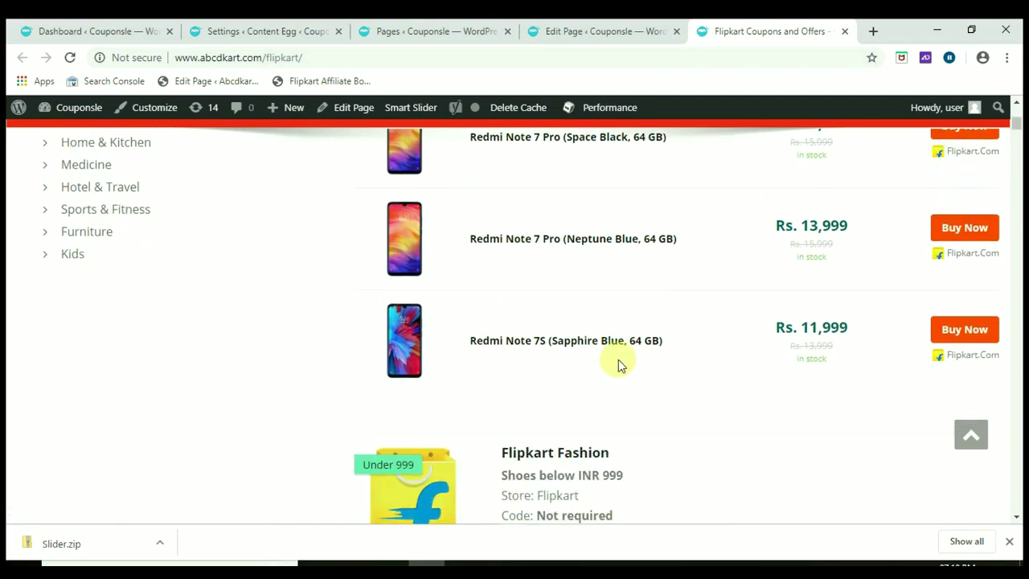
scroll(618, 359, "up", 2)
scroll(597, 409, "down", 1)
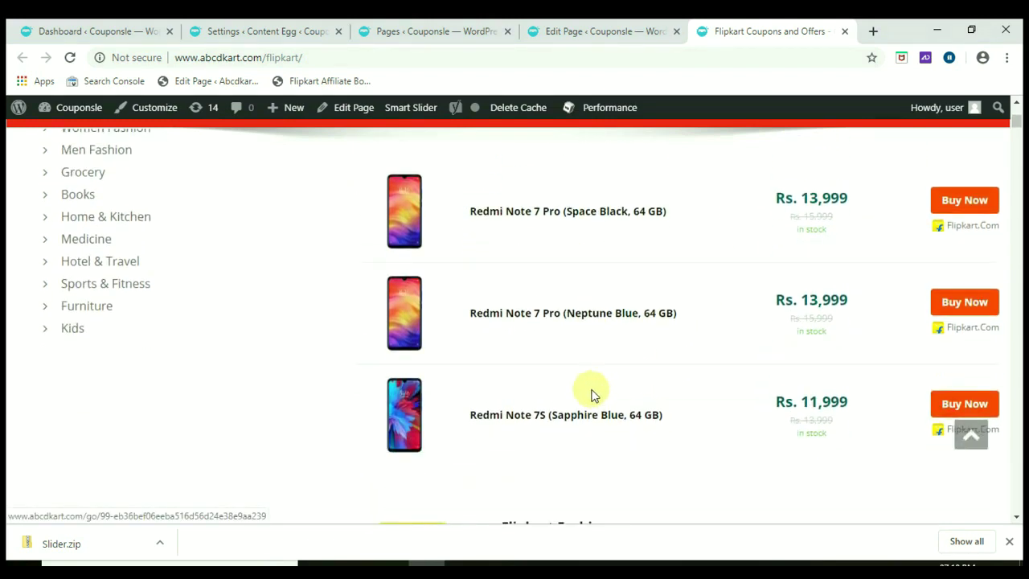
scroll(592, 409, "up", 2)
scroll(594, 424, "up", 3)
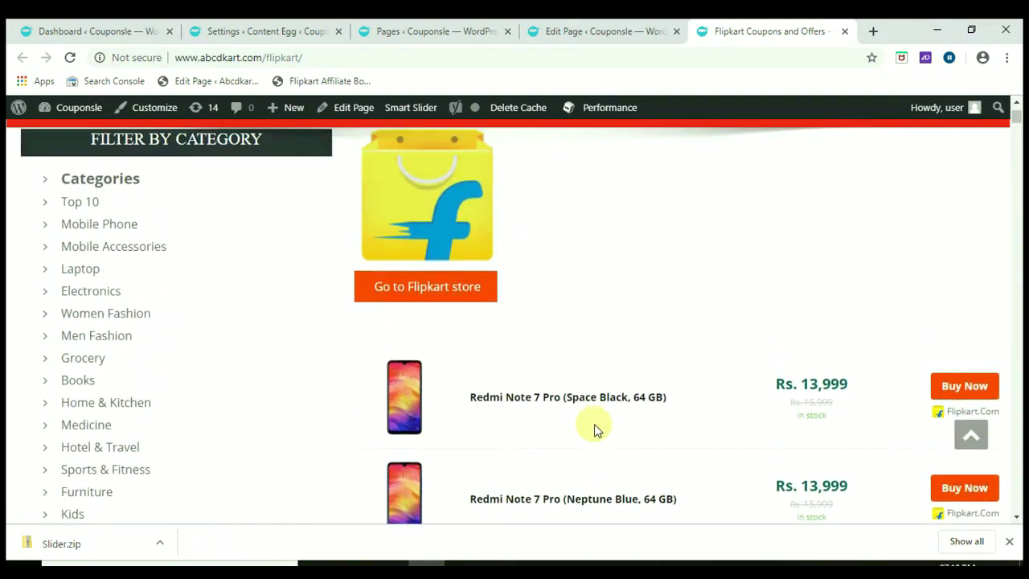
Start a new WordPress post in a separate tab and title it "Puma shoes Deals".
left_click(597, 30)
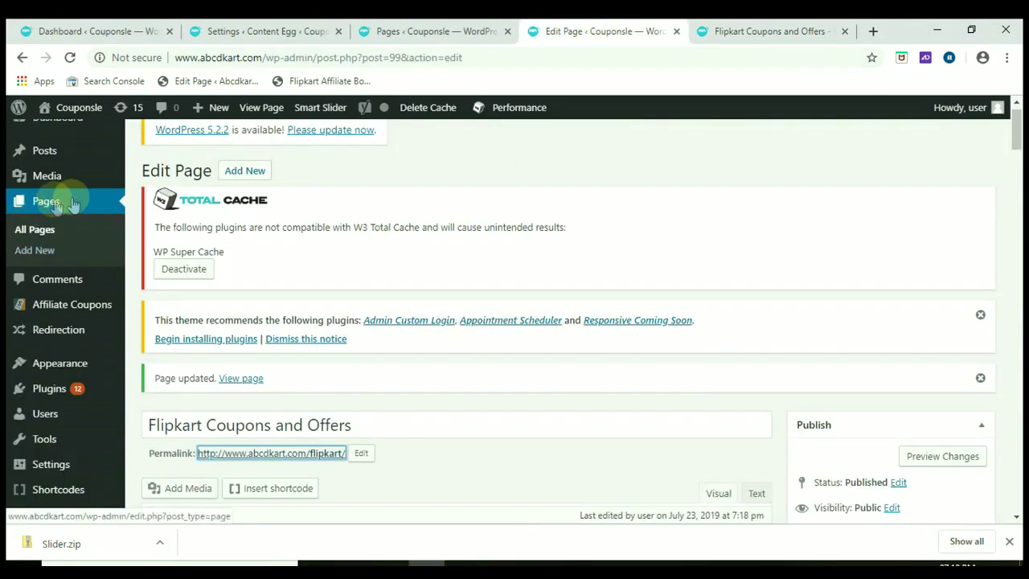
scroll(41, 193, "up", 1)
mouse_move(62, 173)
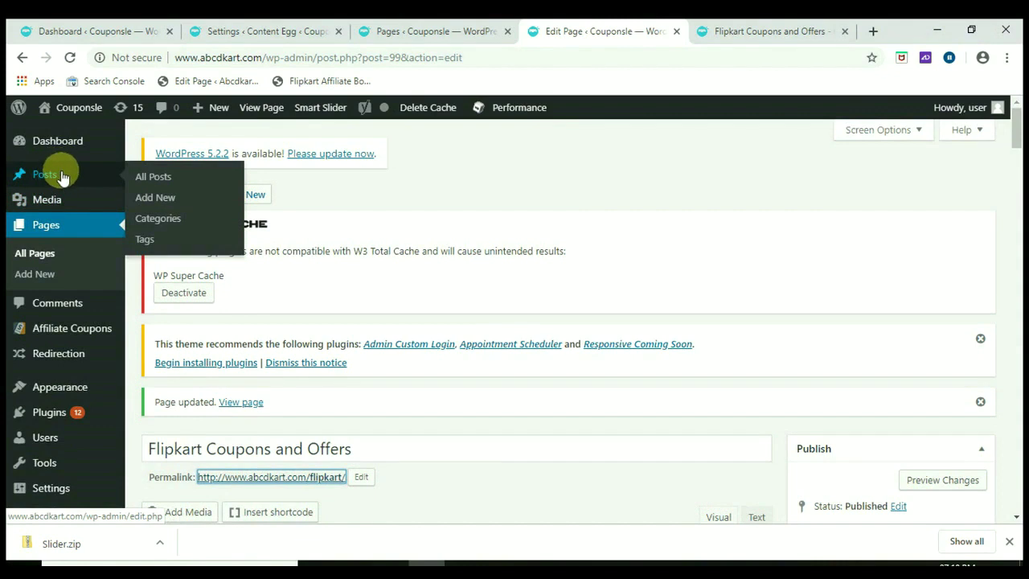
right_click(166, 203)
left_click(191, 205)
left_click(765, 29)
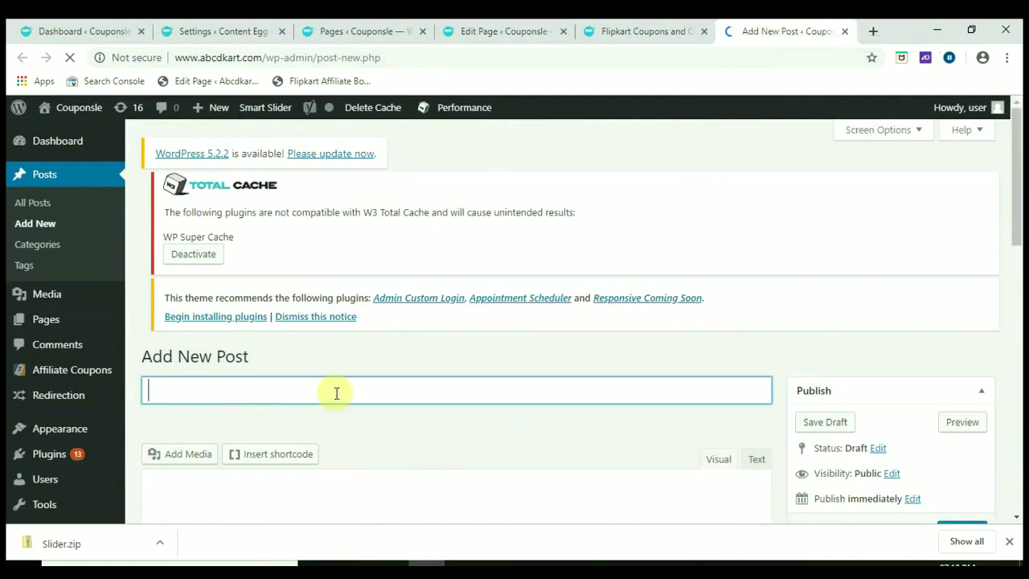
type("Puma")
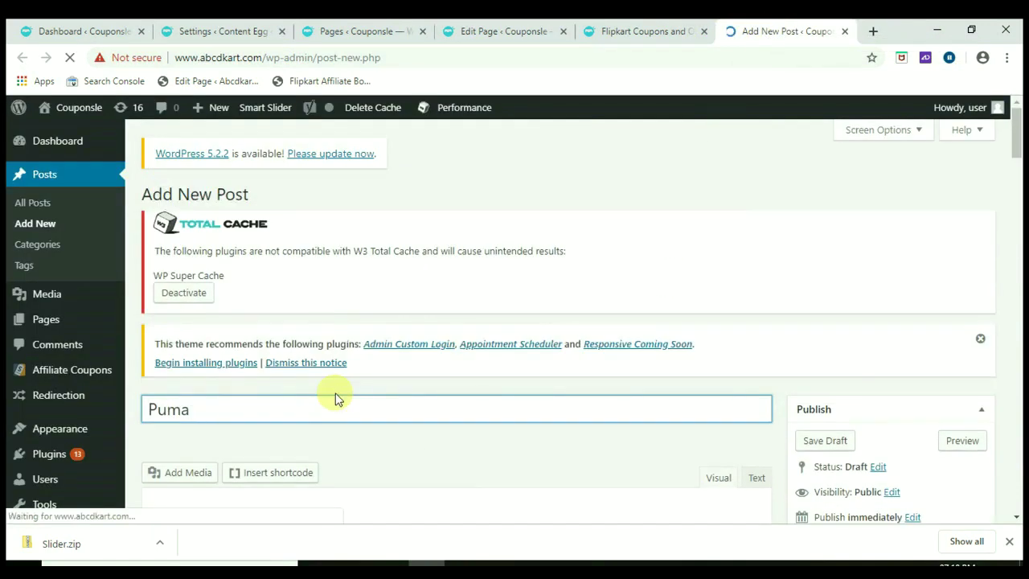
type(" shoes Deals")
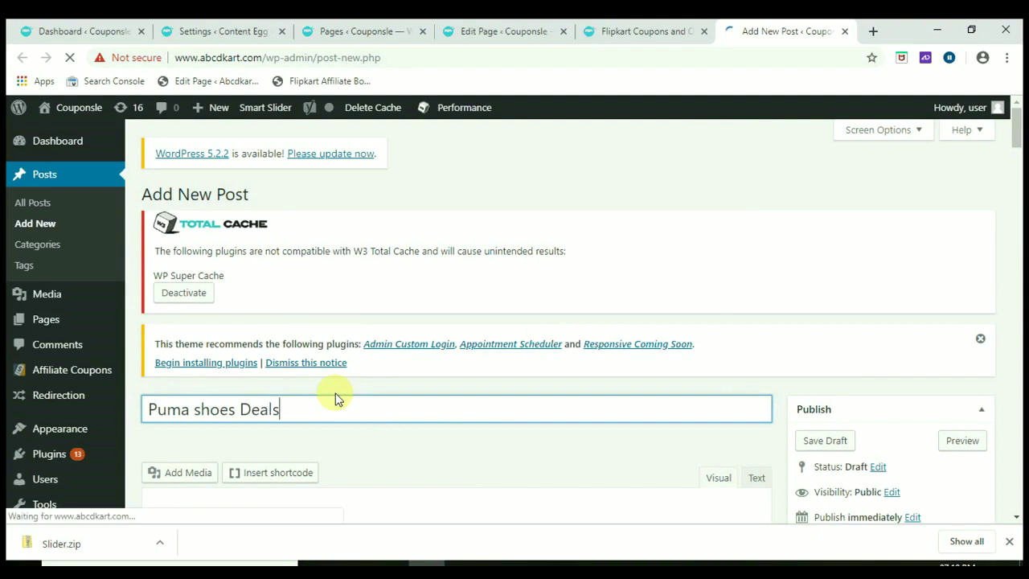
Search the AE:Flipkart.com module in the post's Content Egg section for "Puma shoes".
scroll(362, 397, "down", 5)
scroll(410, 379, "down", 10)
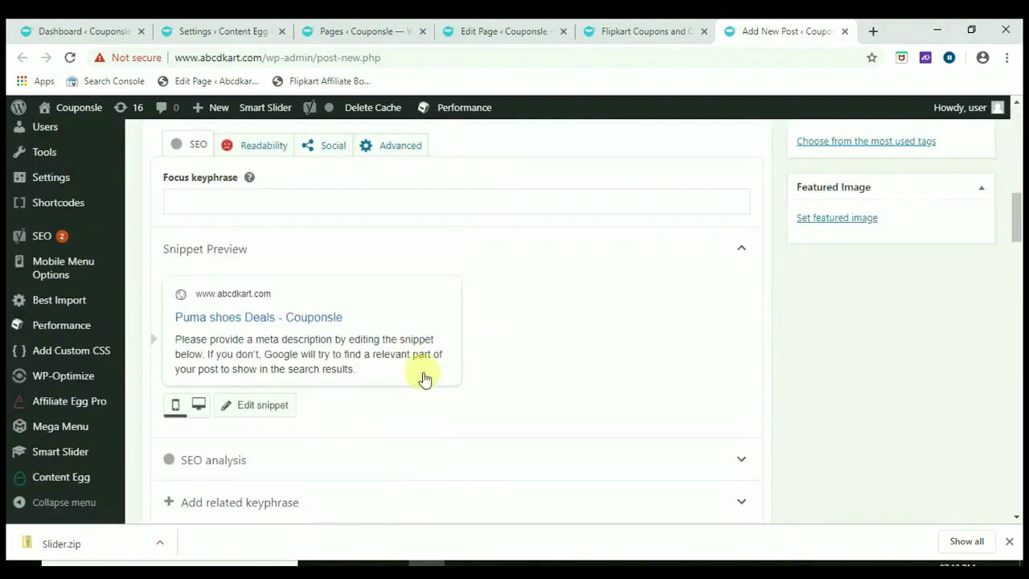
scroll(424, 377, "down", 2)
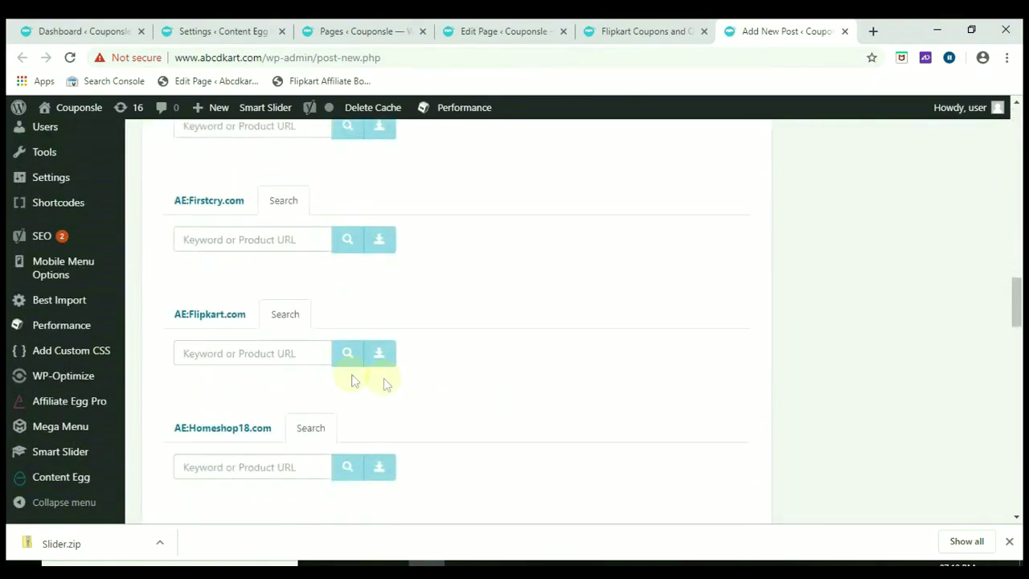
type("Puma s")
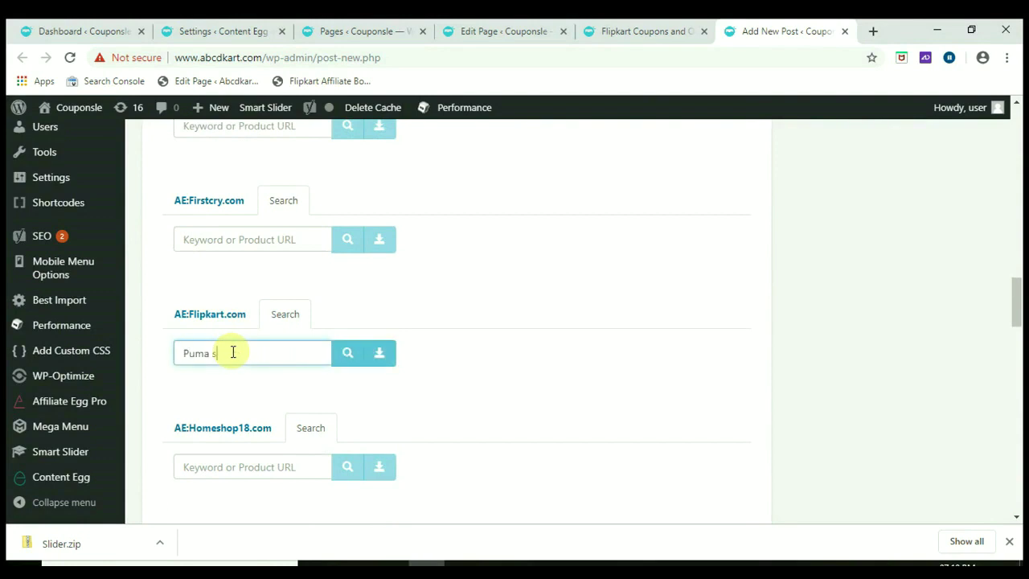
type("hoes")
left_click(345, 354)
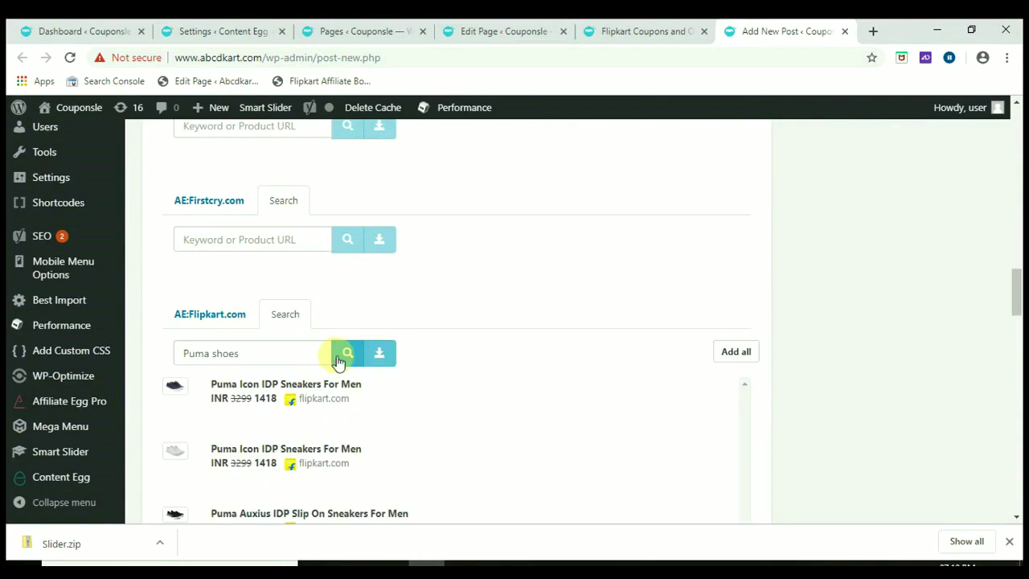
Add both Puma Icon IDP Sneakers and the Puma Auxius IDP Slip On Sneakers to the Flipkart module.
scroll(337, 346, "down", 3)
left_click(280, 241)
left_click(269, 304)
left_click(264, 371)
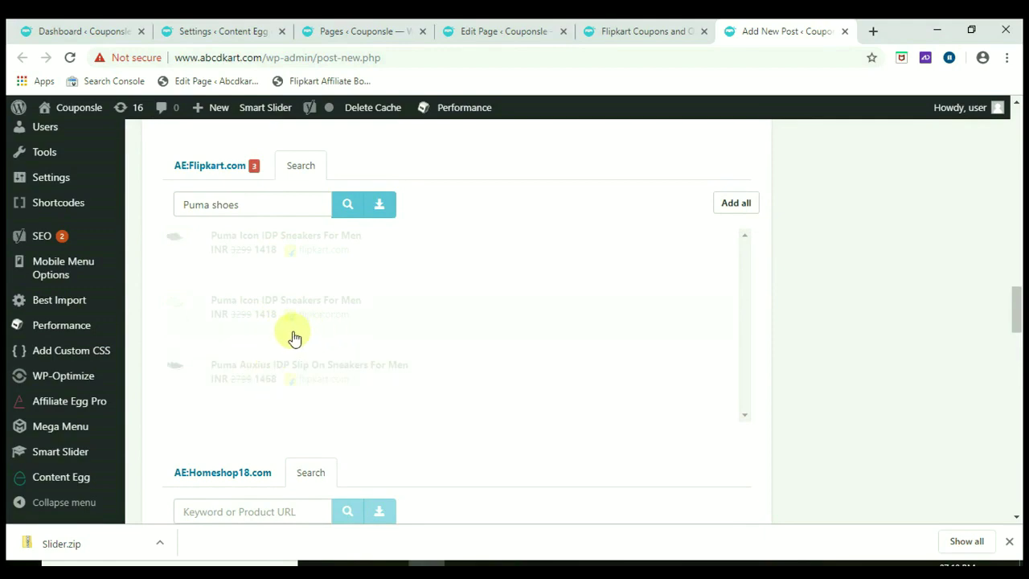
Copy the AE:Flipkart.com module's shortcode and insert [content-egg module=AE__flipkartcom] into the post content.
scroll(241, 281, "up", 1)
left_click(206, 244)
left_click(198, 276)
right_click(231, 276)
left_click(252, 288)
scroll(257, 291, "up", 10)
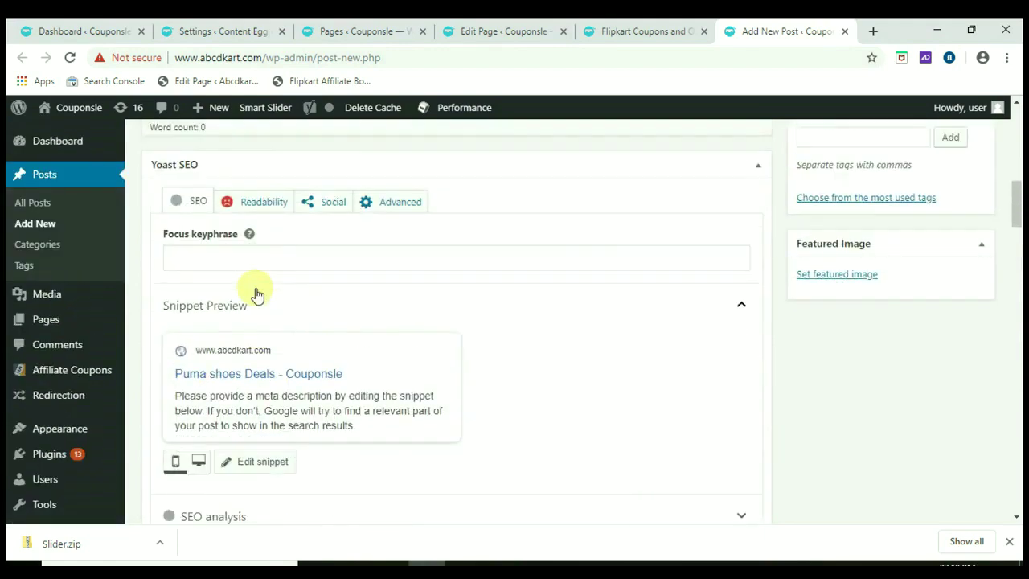
scroll(281, 358, "up", 4)
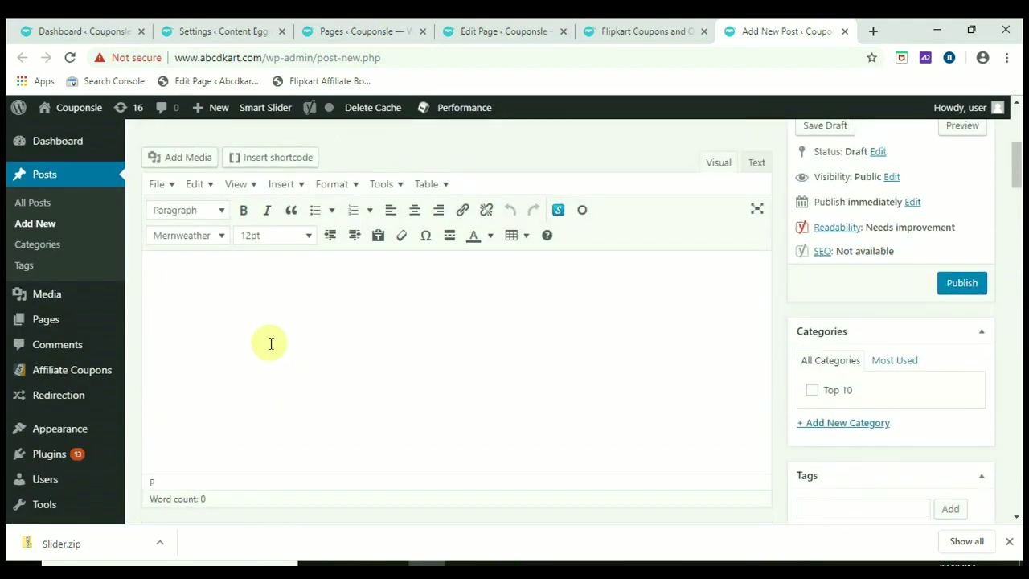
left_click(271, 343)
key("ctrl+v")
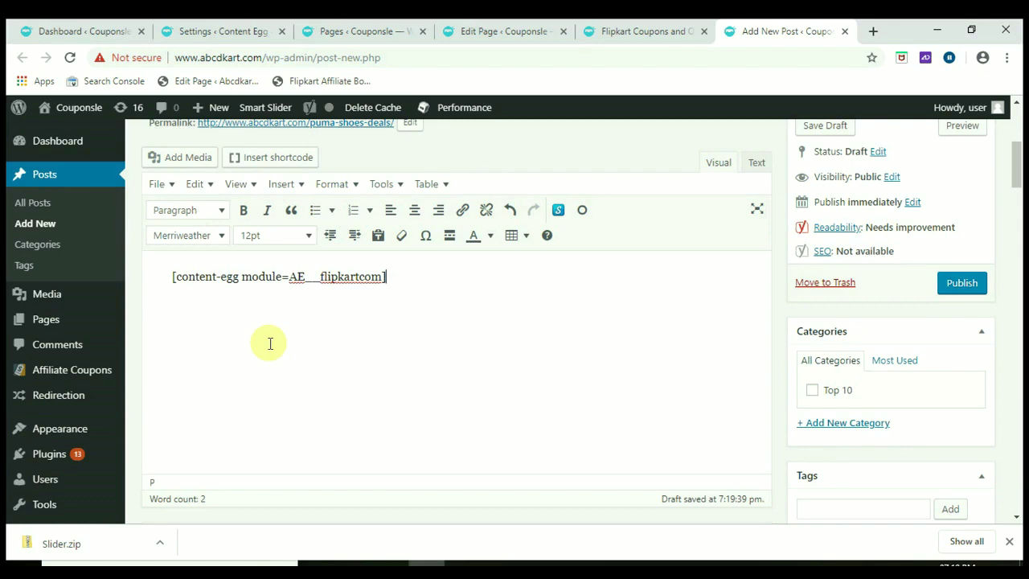
Open the AE:Flipkart.com module settings in Content Egg and check the template and number-of-results options.
left_click(221, 29)
left_click(728, 455)
scroll(703, 381, "down", 8)
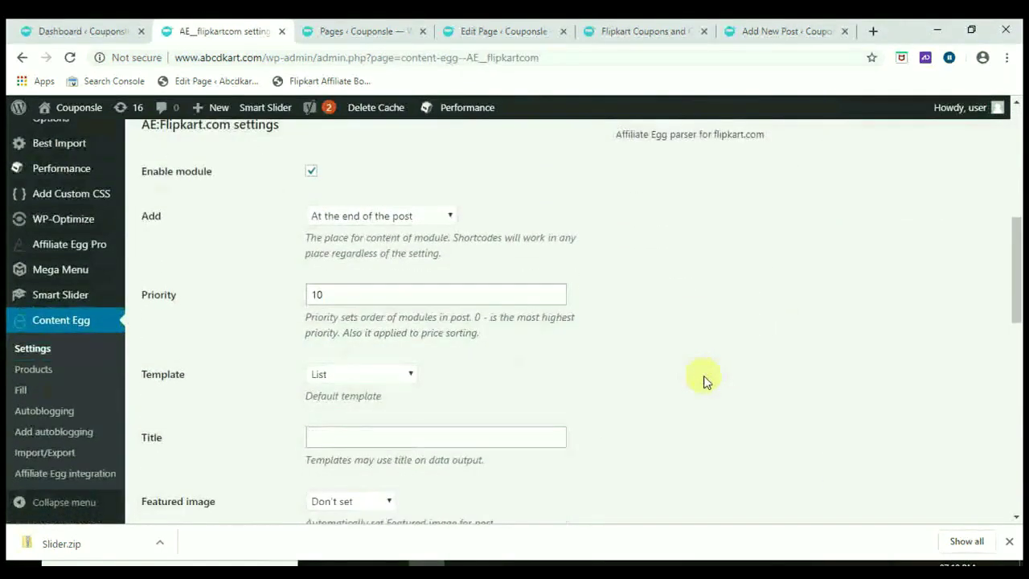
scroll(703, 381, "down", 2)
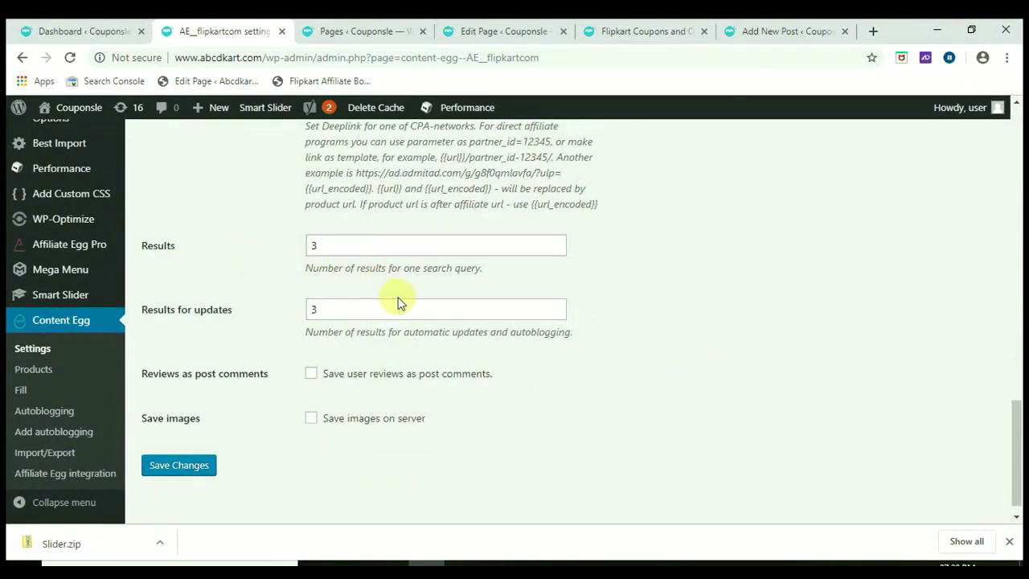
Return to the Puma shoes Deals post and publish it.
left_click(759, 30)
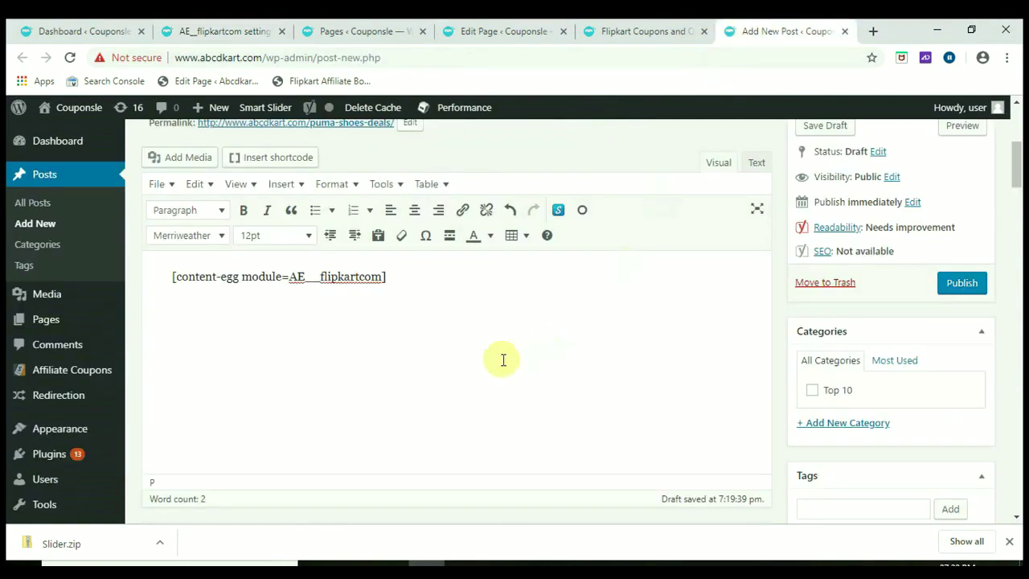
scroll(919, 331, "up", 1)
left_click(958, 359)
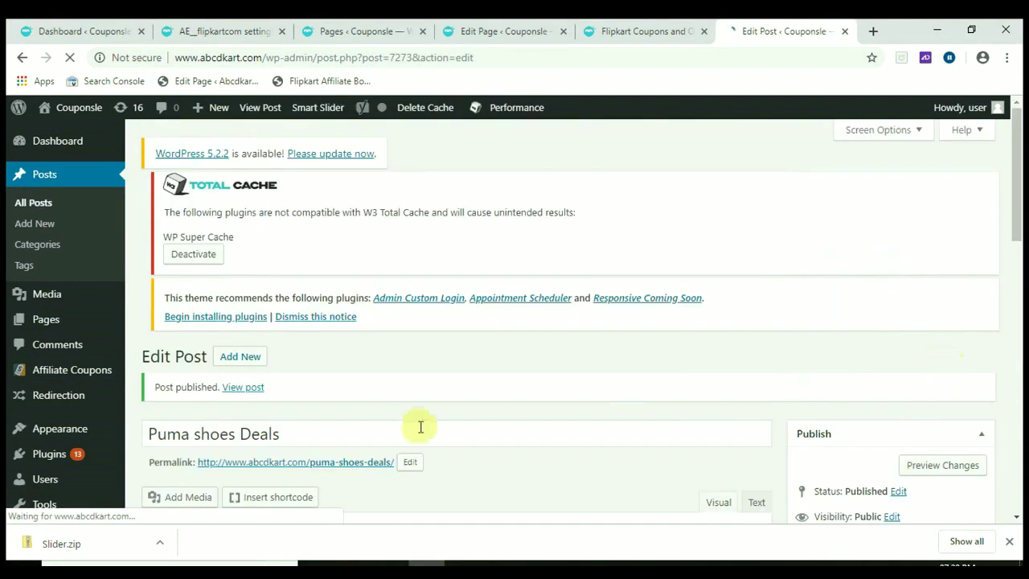
Open the published Puma shoes Deals post in a new tab and review its Flipkart product listings.
right_click(324, 469)
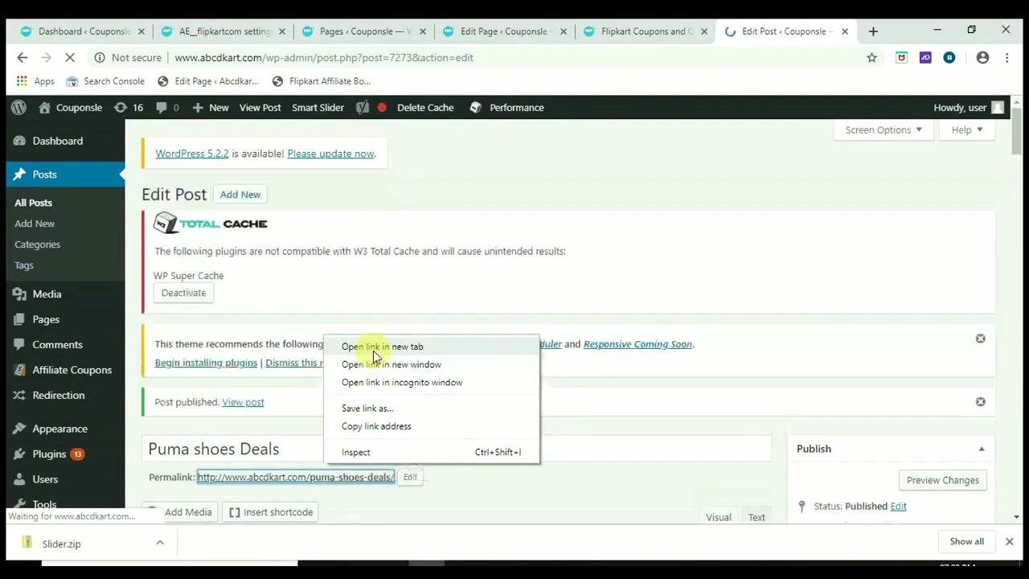
left_click(372, 347)
left_click(778, 24)
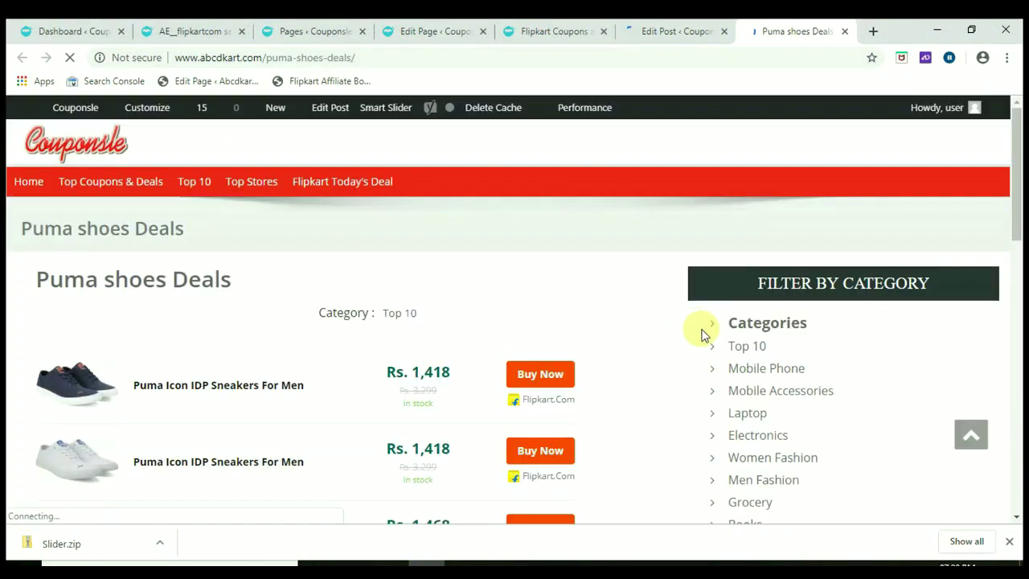
scroll(724, 345, "down", 2)
scroll(192, 328, "up", 1)
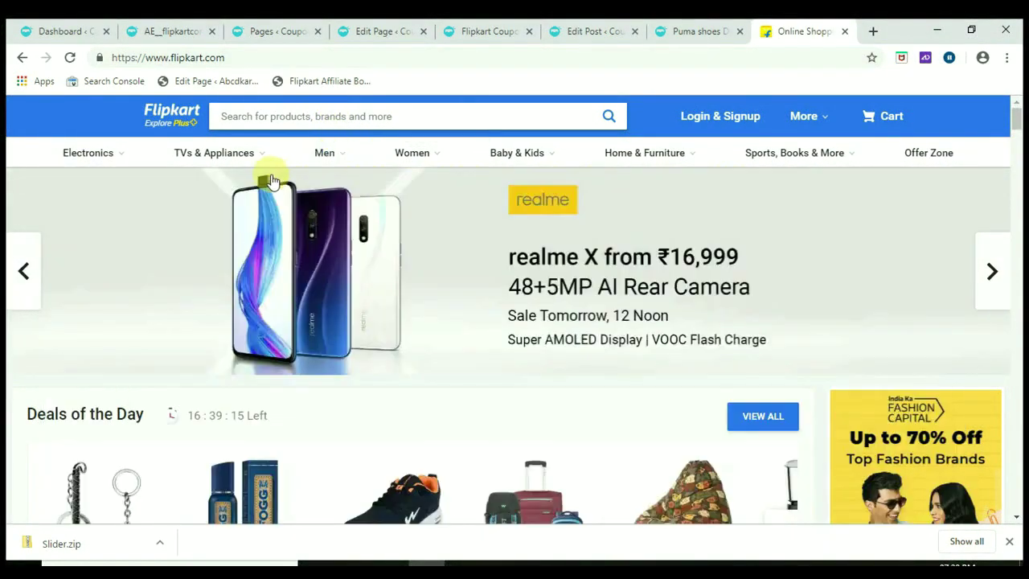
Open the men's T-Shirts category on Flipkart and copy the page's URL.
mouse_move(332, 152)
left_click(281, 231)
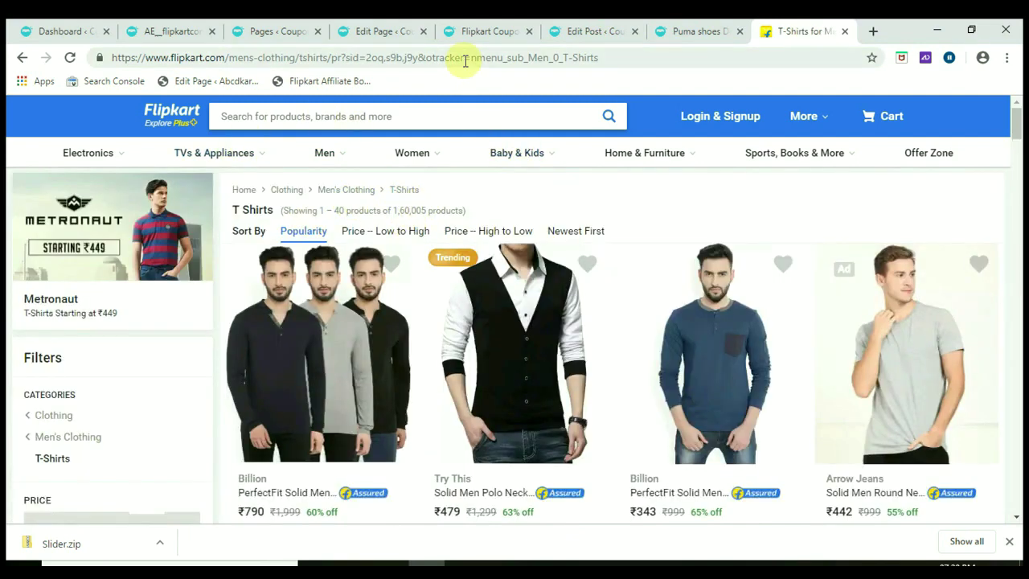
left_click(464, 59)
key("ctrl+c")
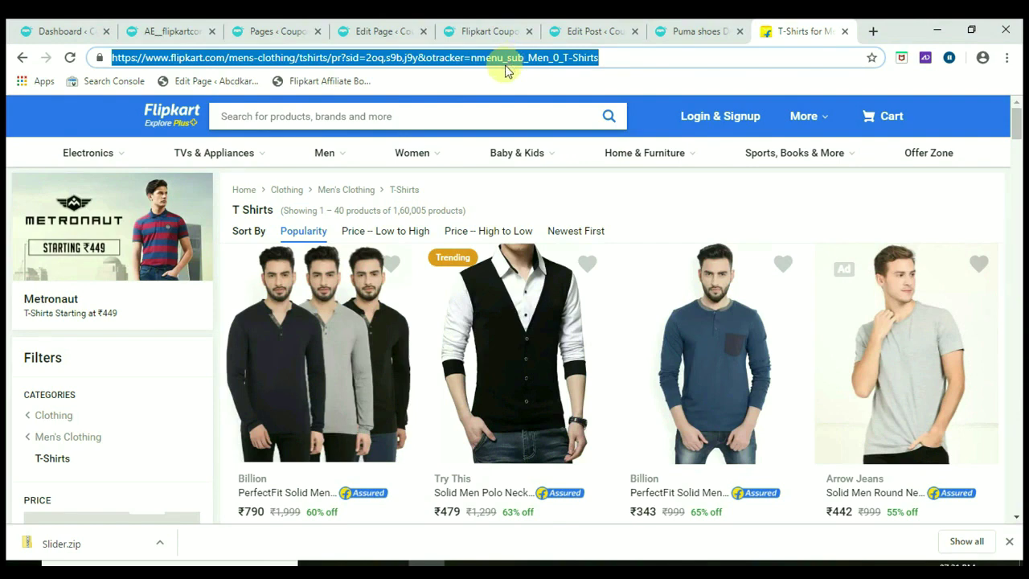
Open the Affiliate Egg Pro storefronts list in a new tab and start adding a new storefront.
left_click(165, 30)
mouse_move(44, 242)
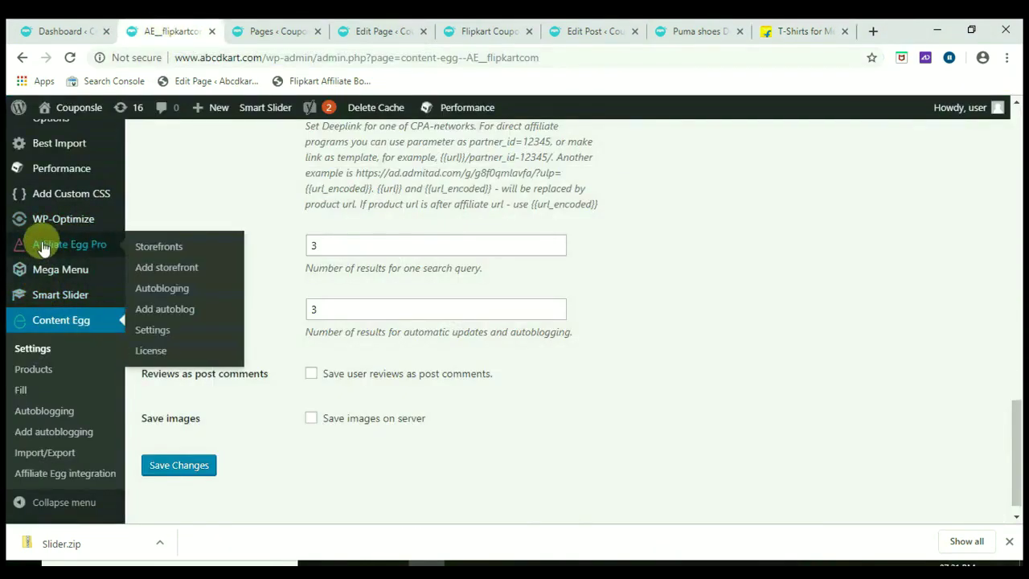
right_click(162, 251)
left_click(193, 259)
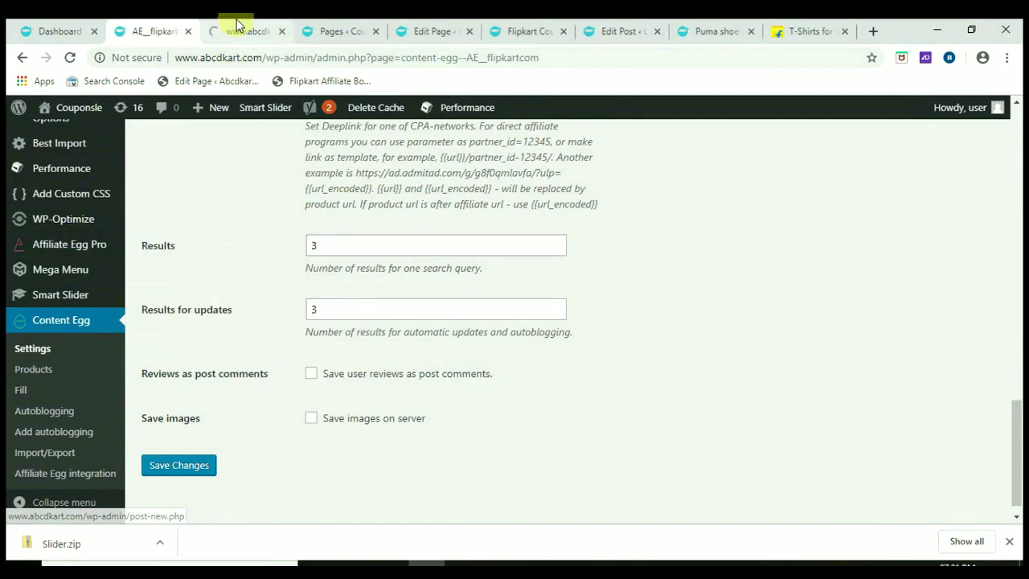
key("ctrl+Tab")
scroll(342, 330, "down", 4)
scroll(306, 322, "up", 4)
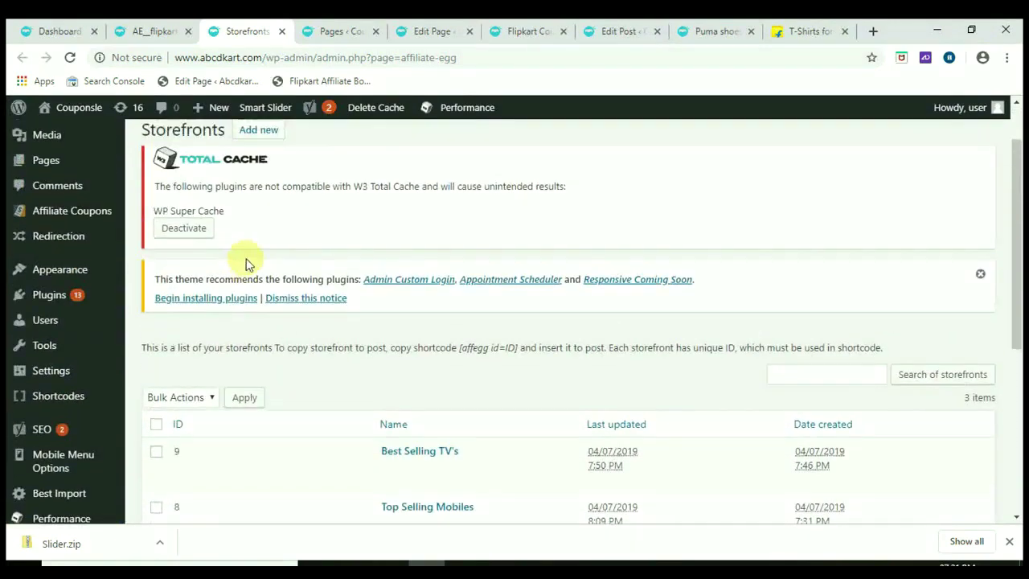
left_click(259, 201)
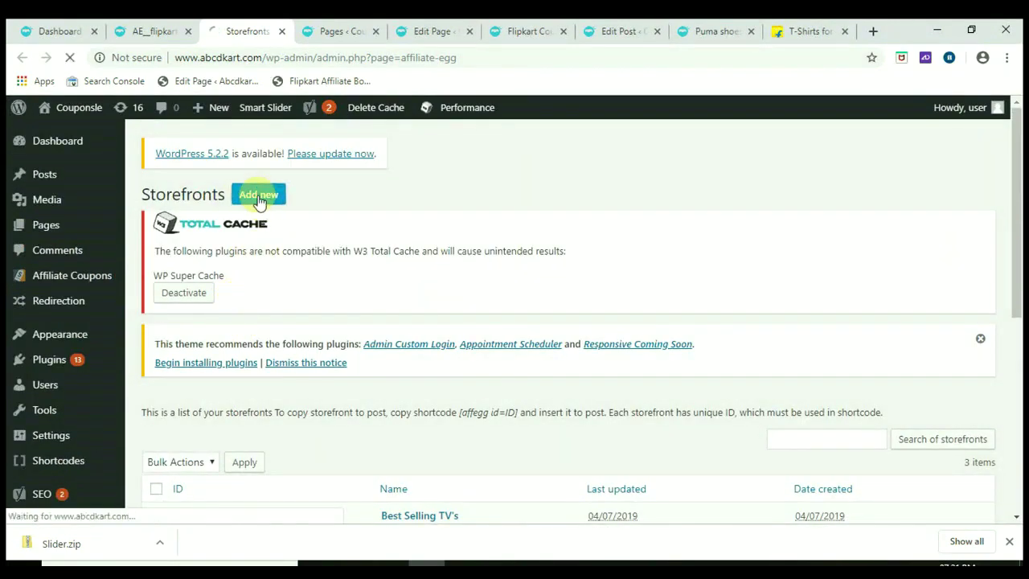
Paste the Flipkart T-Shirts category URL into the new storefront and name it "T shirts Deals Flipkart".
scroll(377, 381, "down", 3)
left_click(375, 406)
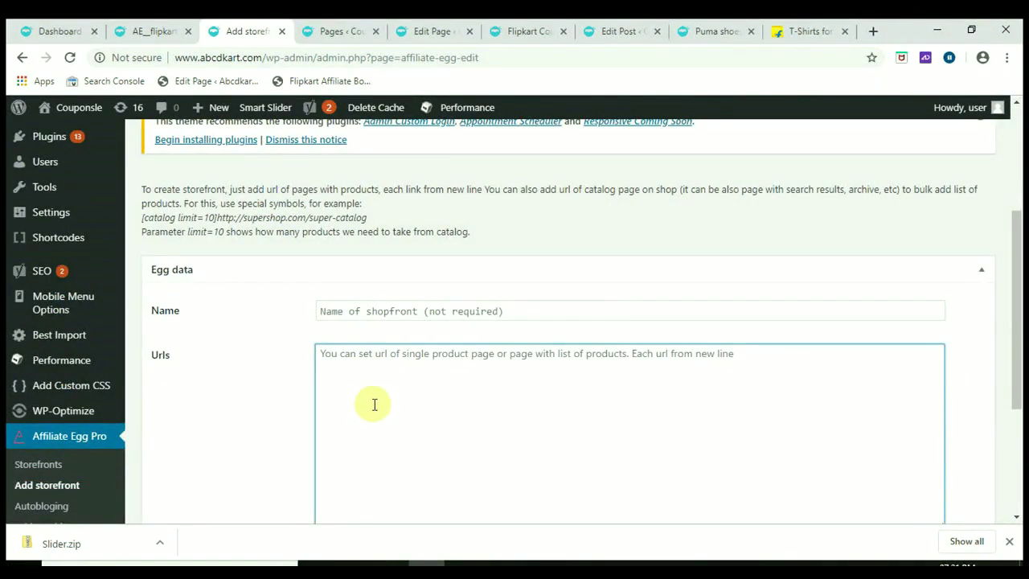
key("ctrl+v")
left_click(386, 311)
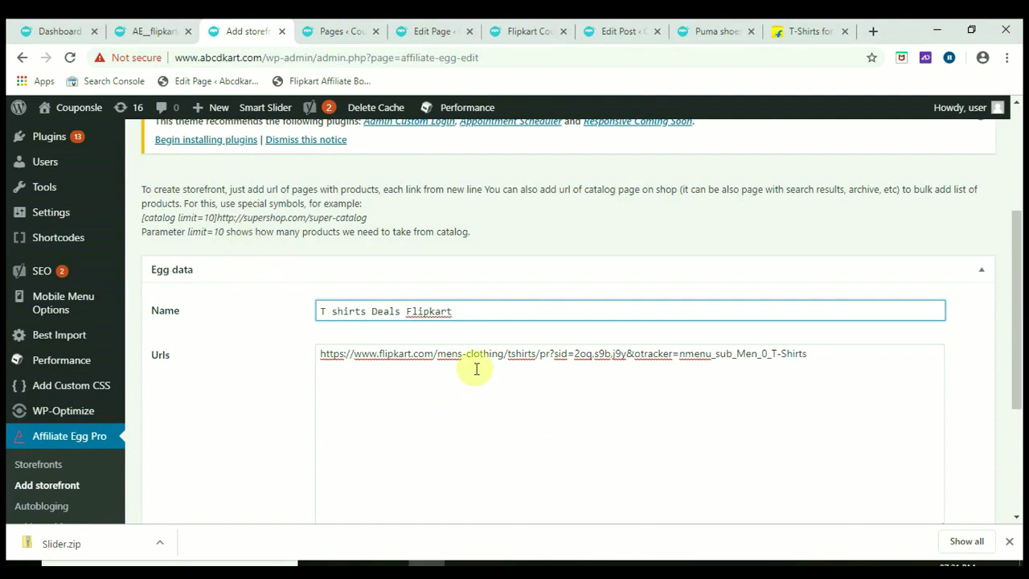
Set the storefront's limit of products to 6.
scroll(475, 367, "down", 2)
double_click(314, 466)
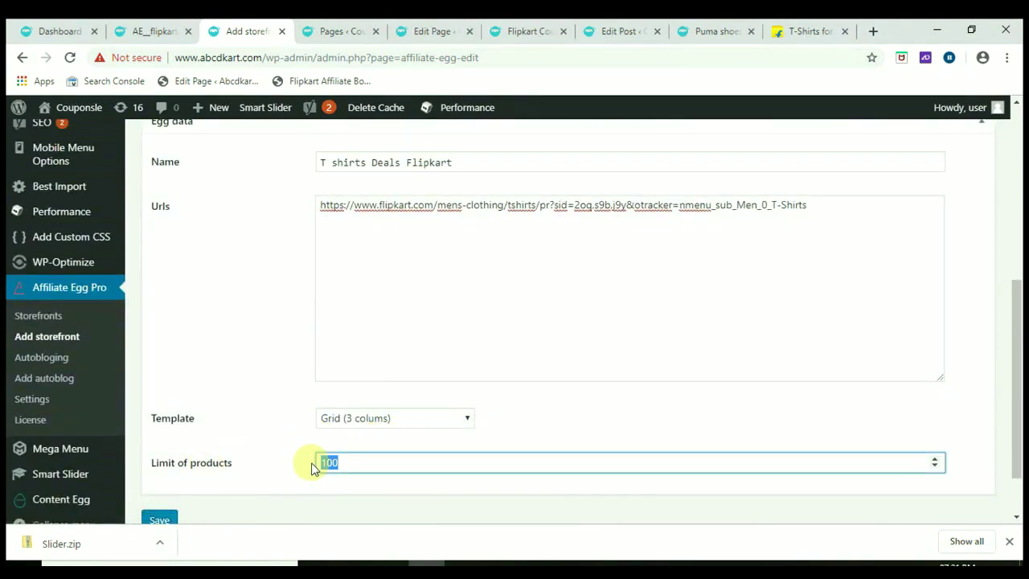
type("6")
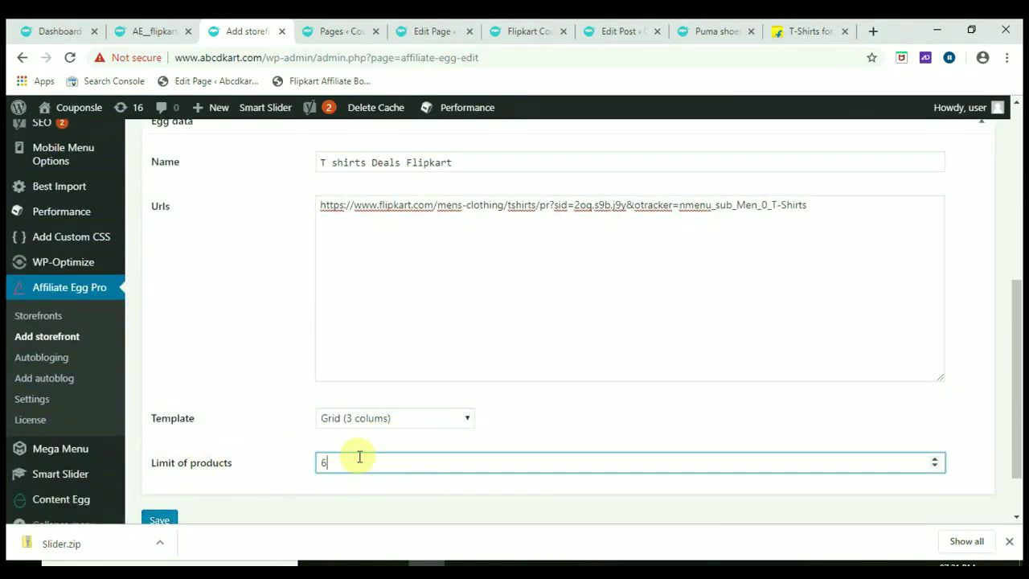
Save the "T shirts Deals Flipkart" storefront and copy its shortcode [affegg id=10].
scroll(359, 456, "down", 1)
left_click(160, 449)
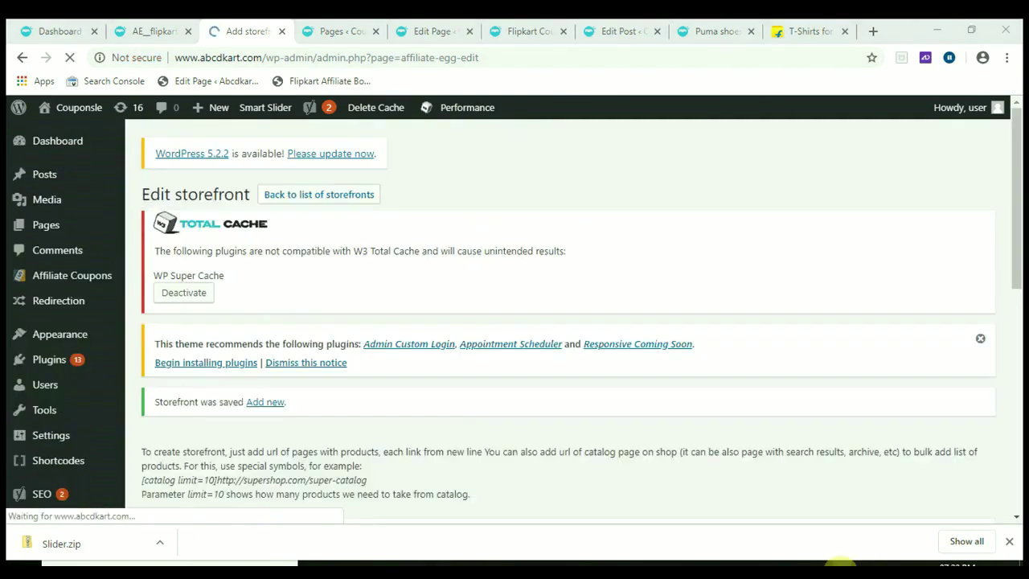
scroll(831, 452, "down", 5)
scroll(786, 457, "down", 1)
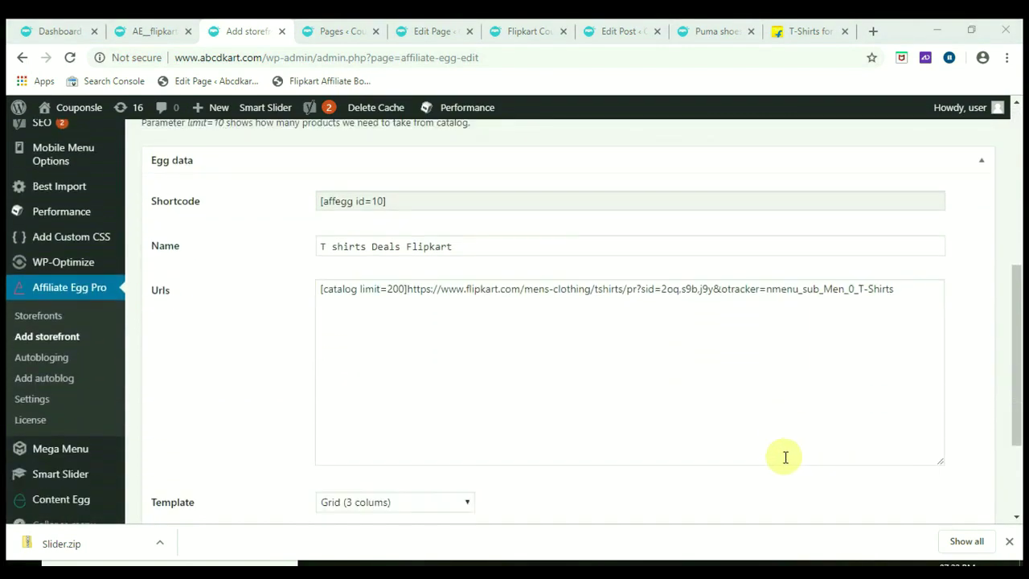
left_click_drag(385, 201, 332, 202)
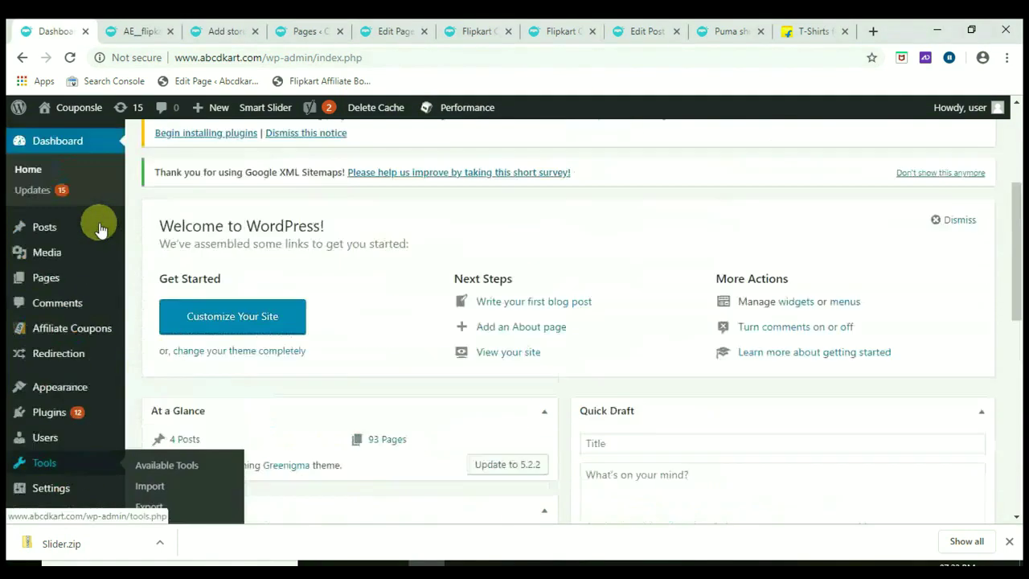
Start a new post from the dashboard in a separate tab and title it "Latest Tshirt Deals".
mouse_move(37, 229)
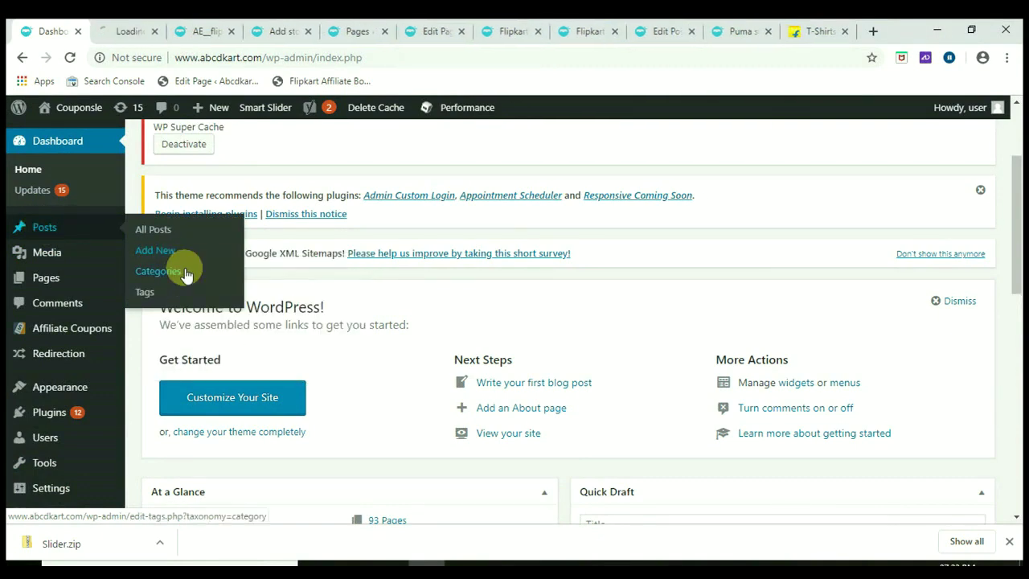
middle_click(155, 250)
left_click(132, 31)
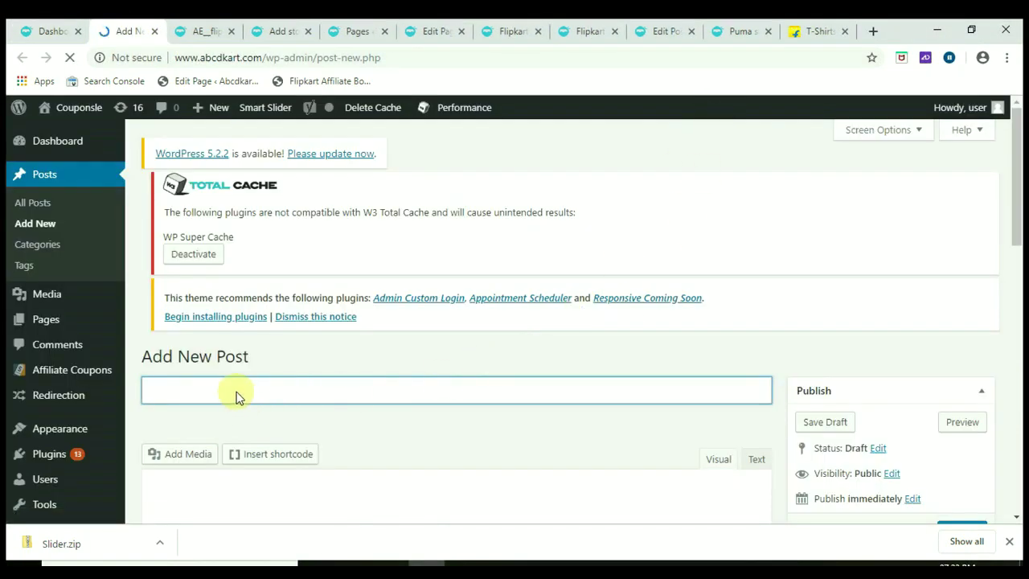
left_click(185, 406)
type("Latest Tshir")
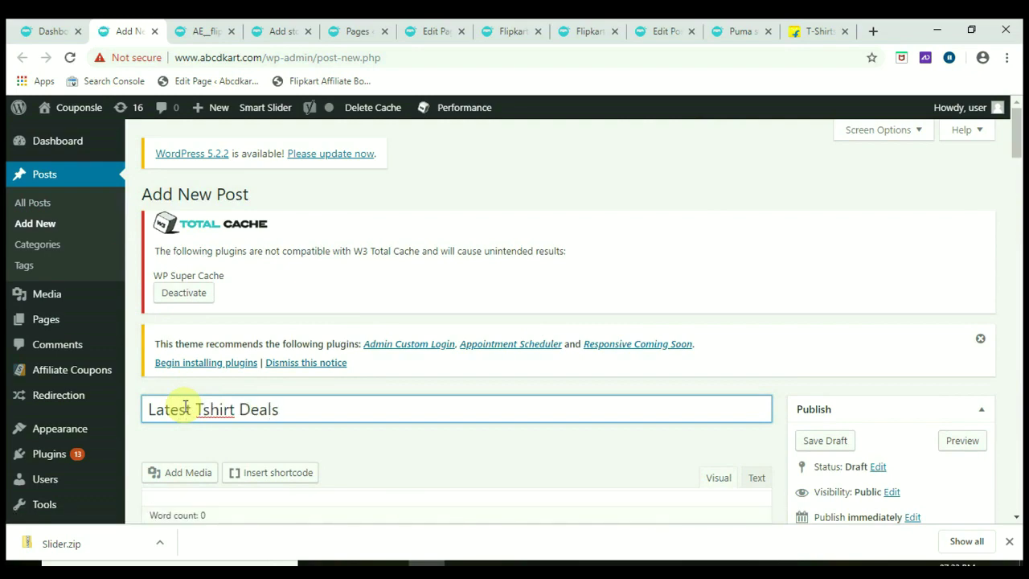
type("t Deals")
Add the shortcode [affegg id=10] to the post body and publish the post.
scroll(372, 462, "down", 3)
left_click(298, 395)
type("[affegg id=10]")
left_click(973, 376)
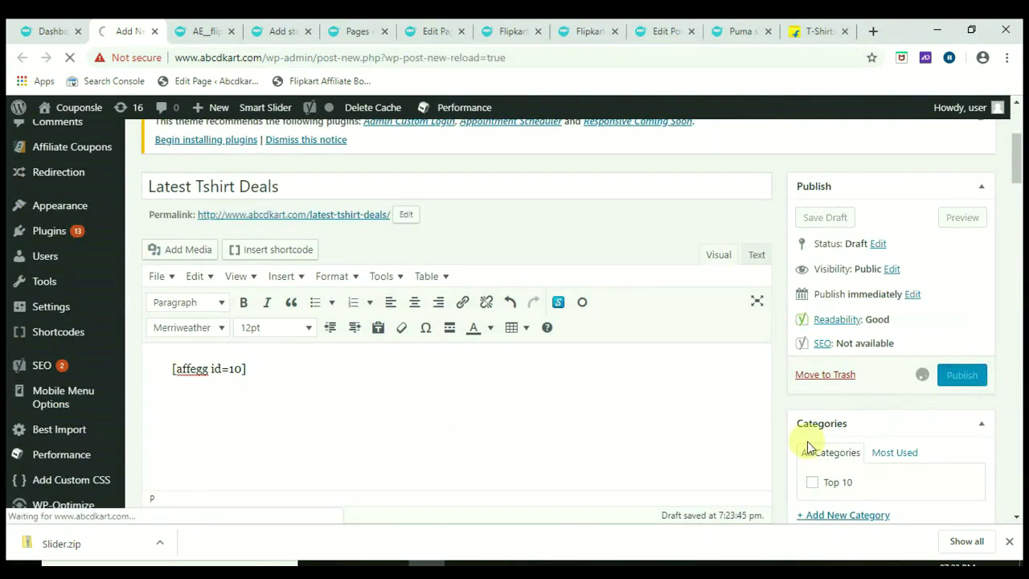
Open the published T-shirt deals post in a new tab, review its product grid, and return to the post editor.
right_click(360, 476)
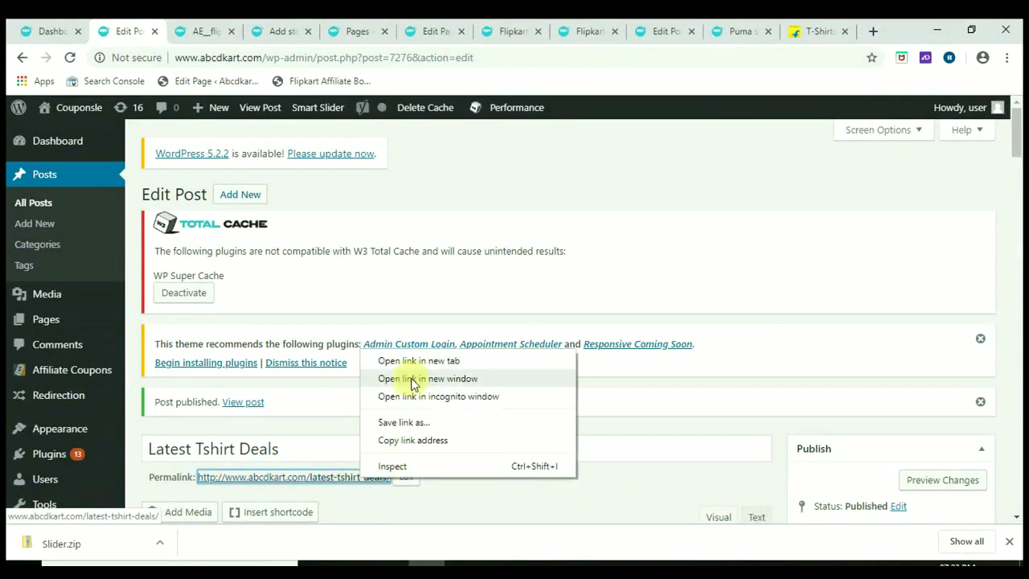
left_click(412, 360)
left_click(206, 32)
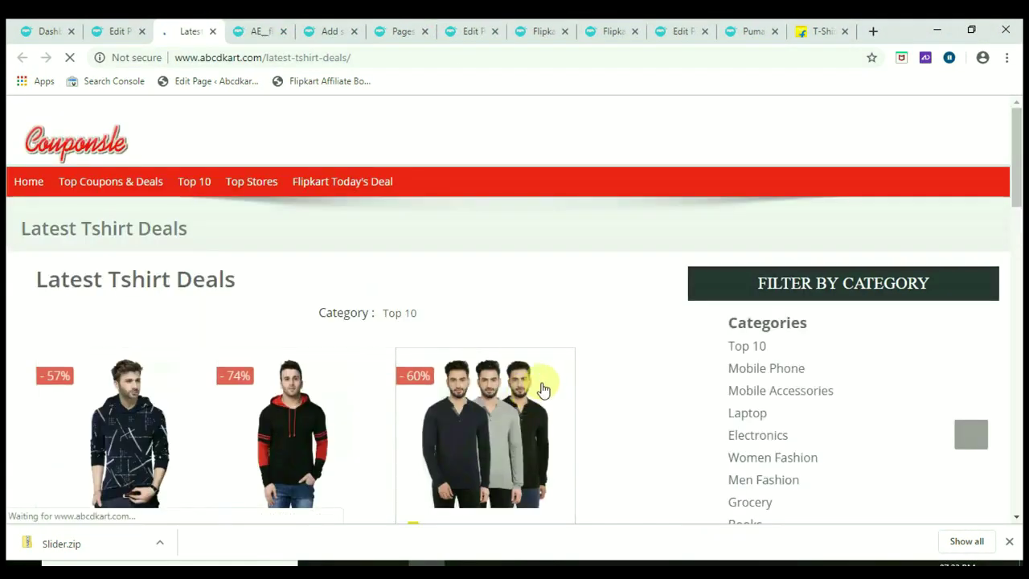
scroll(225, 268, "down", 6)
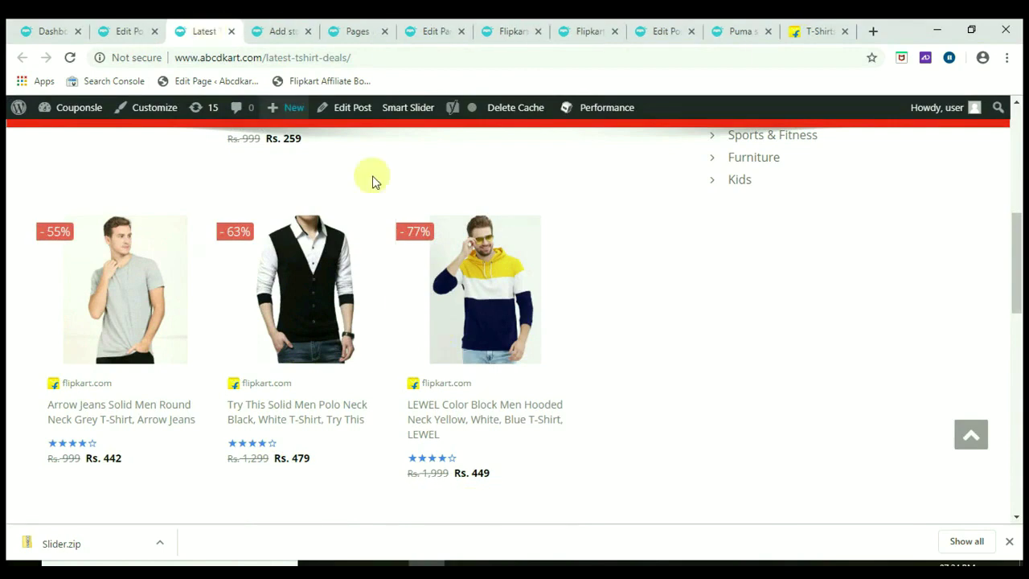
scroll(436, 294, "down", 2)
scroll(441, 337, "up", 7)
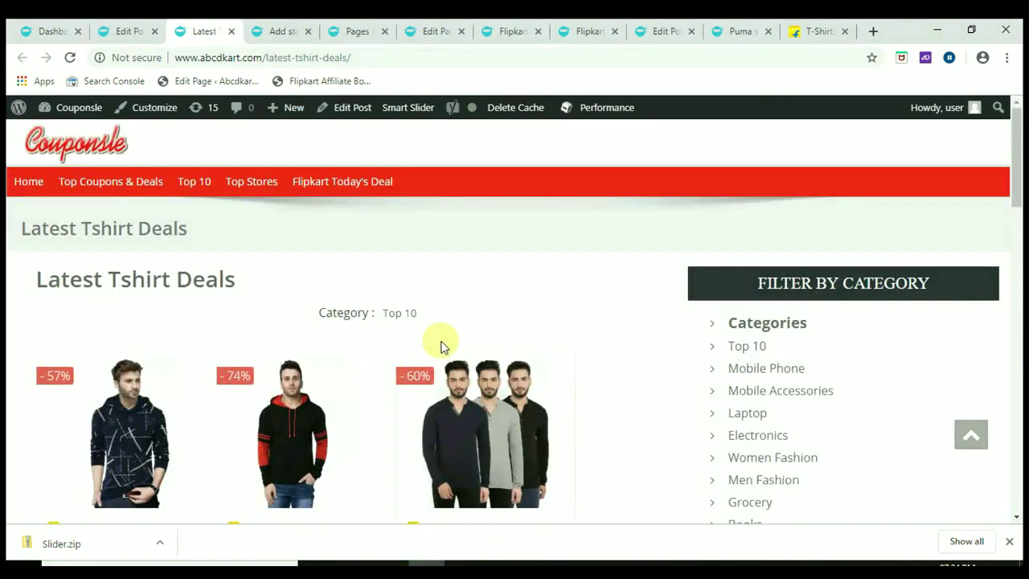
scroll(440, 347, "down", 2)
scroll(413, 345, "up", 2)
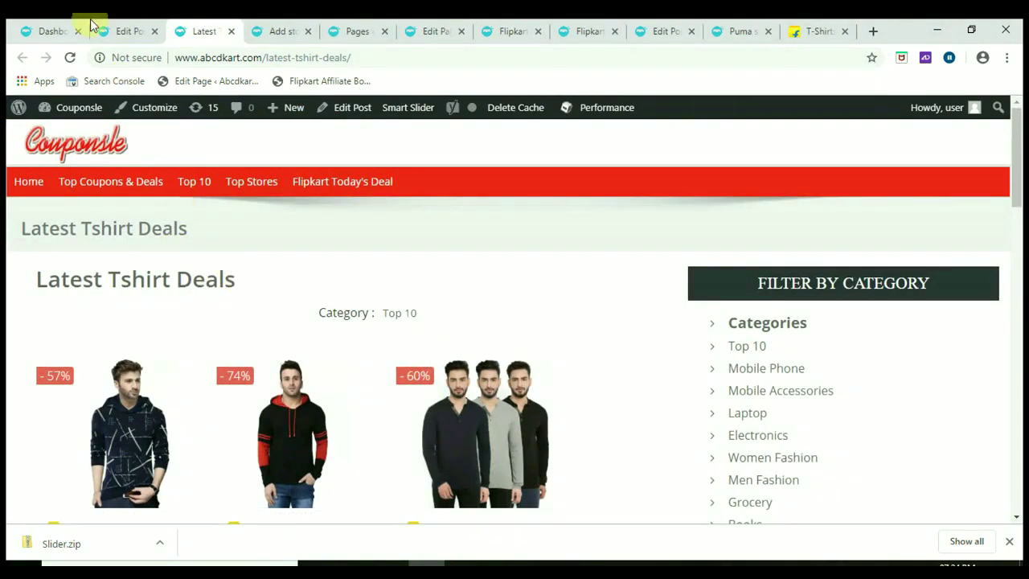
left_click(126, 31)
scroll(362, 322, "down", 3)
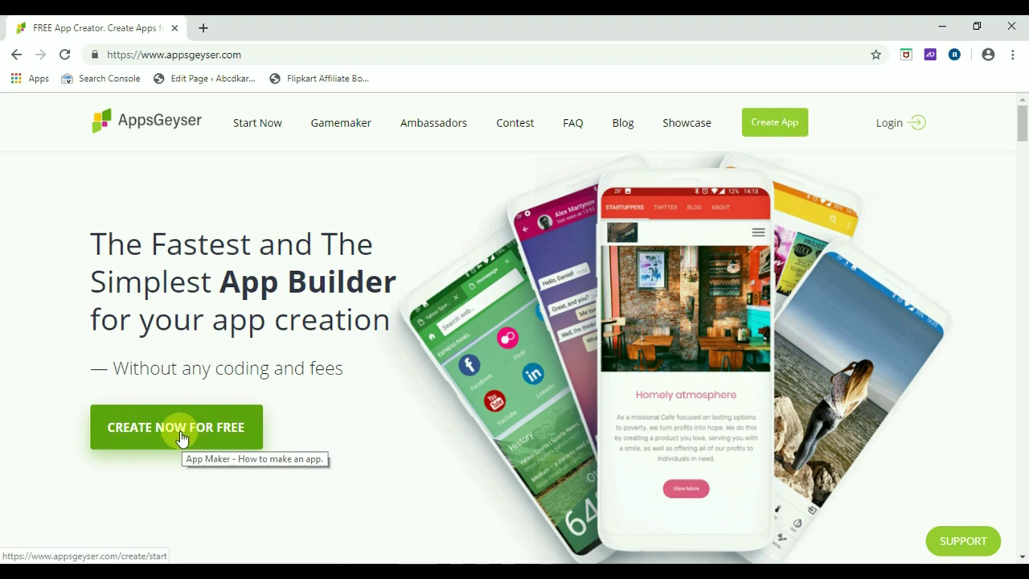
On the AppsGeyser site, start creating an app with the Website template from the Web category.
scroll(323, 432, "down", 6)
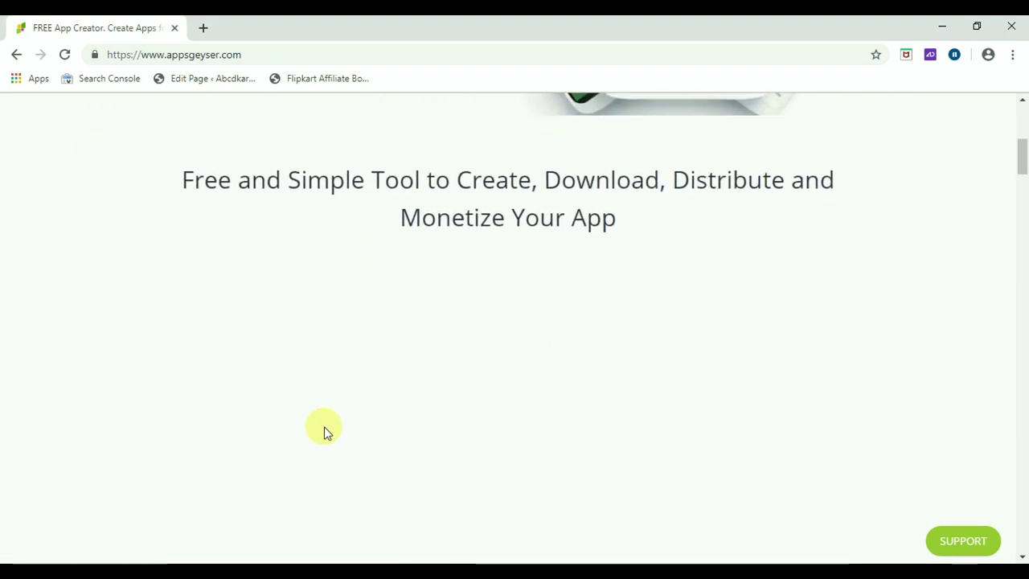
scroll(324, 432, "down", 4)
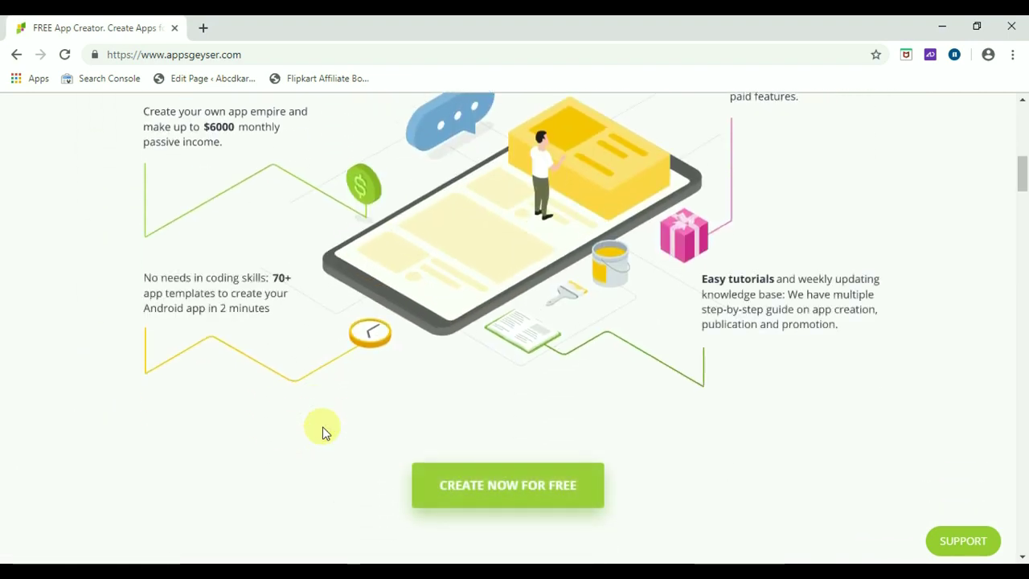
scroll(323, 430, "down", 3)
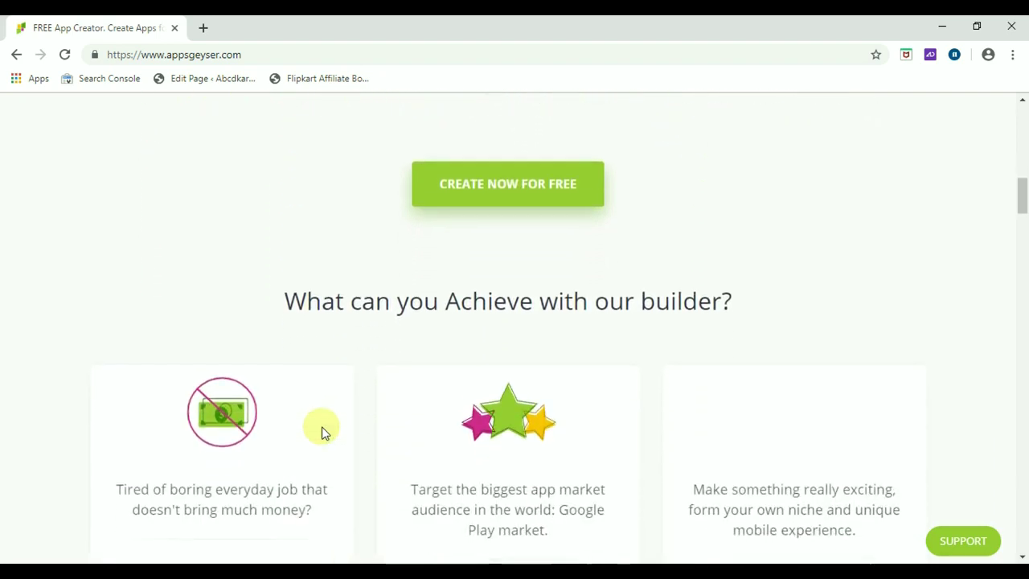
scroll(360, 444, "down", 7)
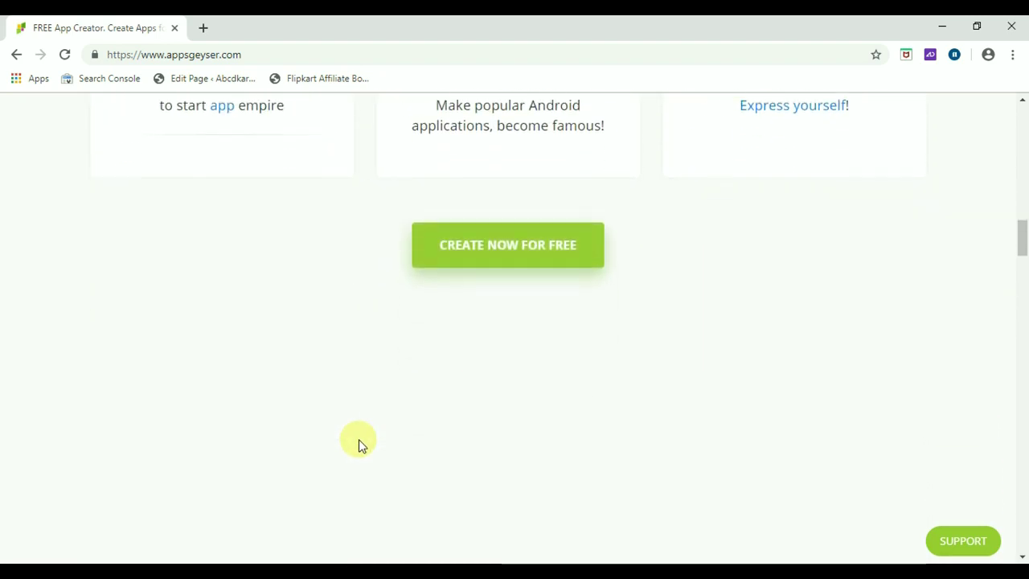
scroll(358, 440, "down", 4)
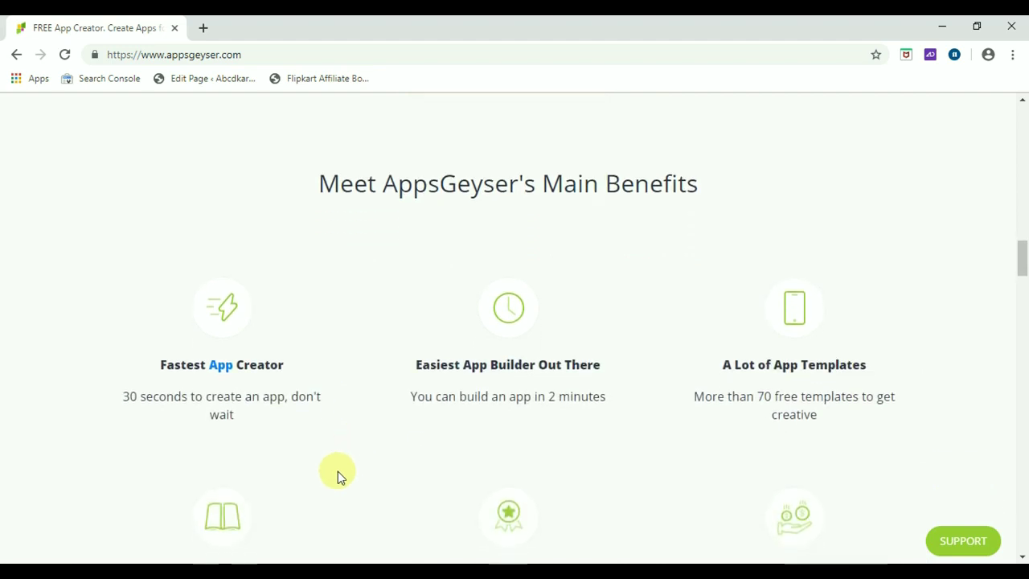
scroll(337, 471, "down", 3)
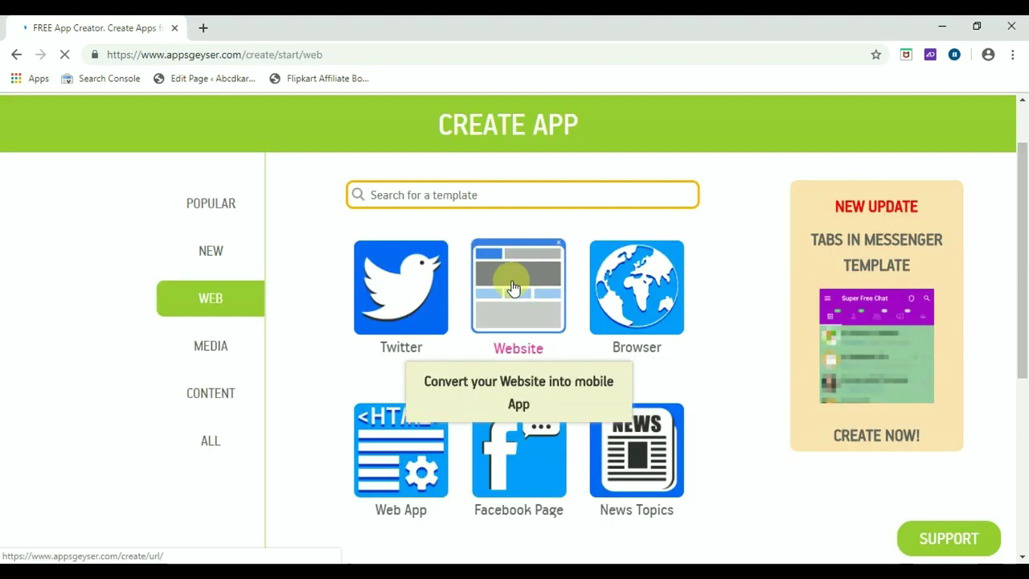
left_click(510, 281)
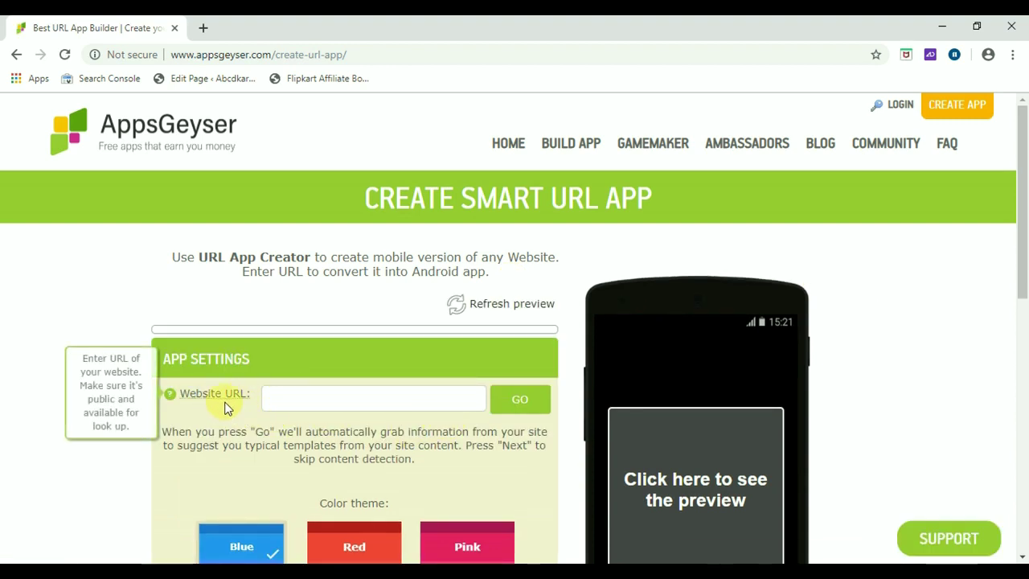
left_click(314, 399)
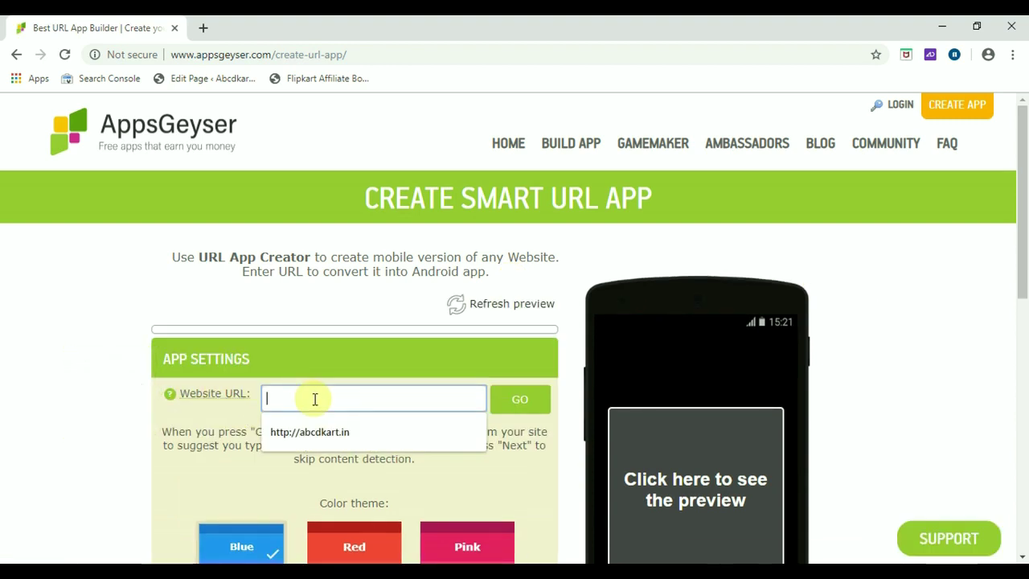
type("http://www.couponsle.com/")
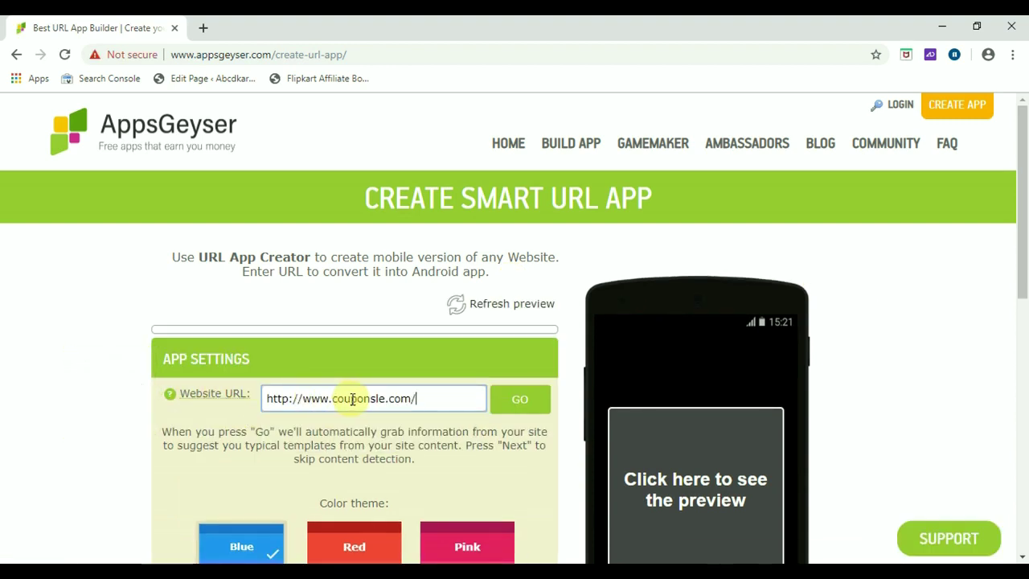
left_click(521, 400)
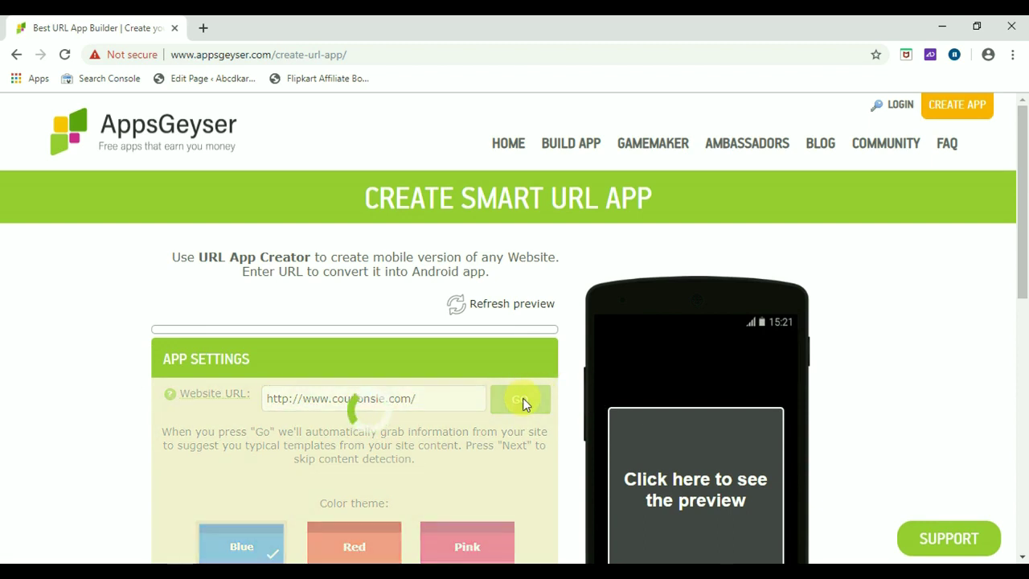
Load the app's phone preview and apply the Red color theme.
scroll(93, 423, "down", 2)
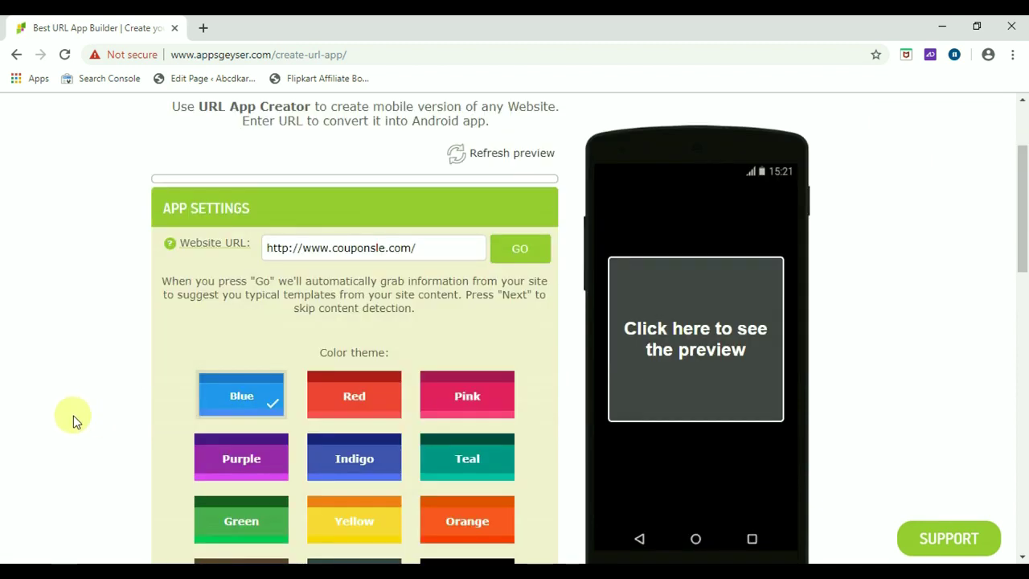
left_click(690, 350)
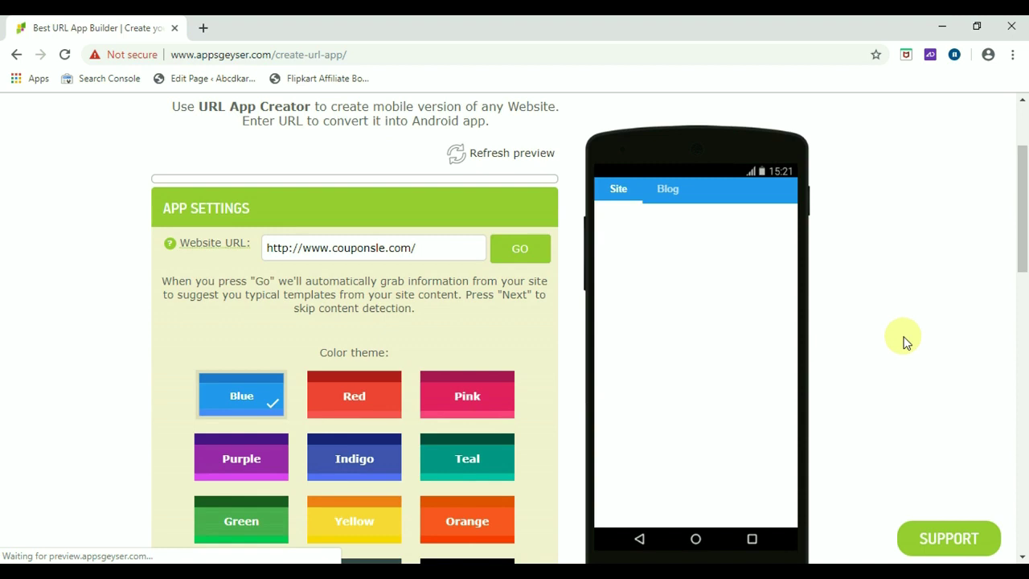
left_click(358, 411)
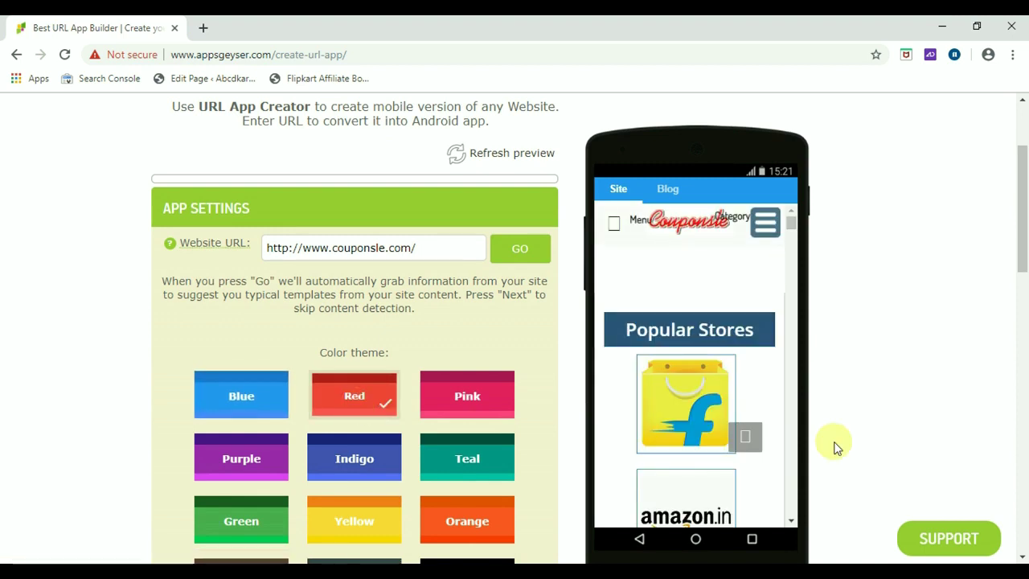
scroll(841, 447, "down", 8)
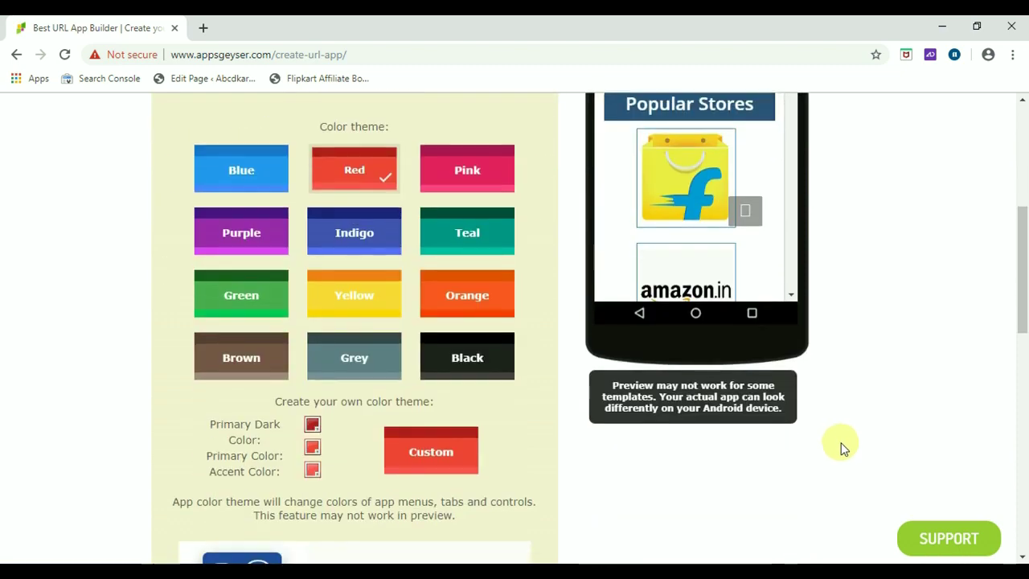
scroll(842, 448, "down", 4)
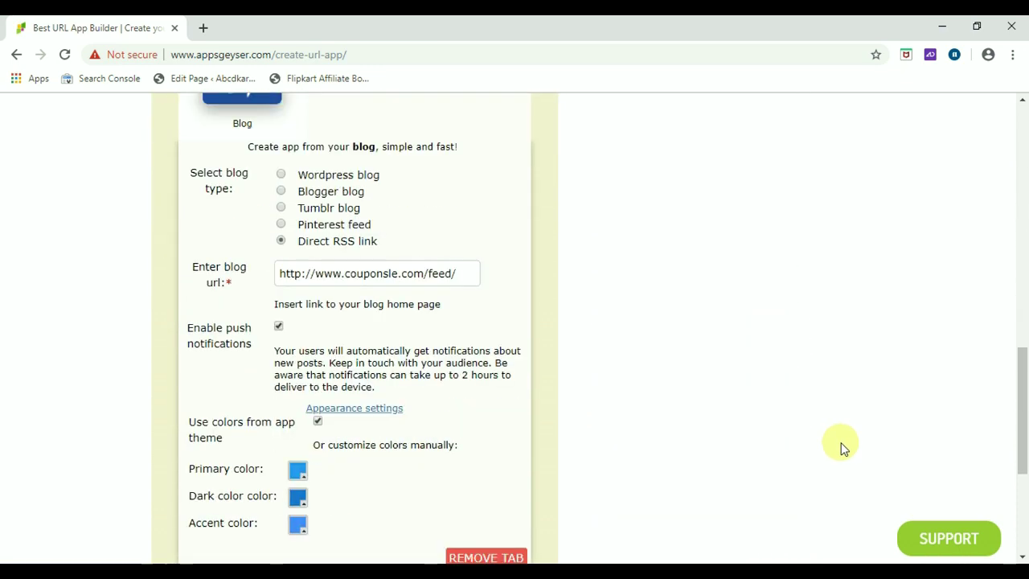